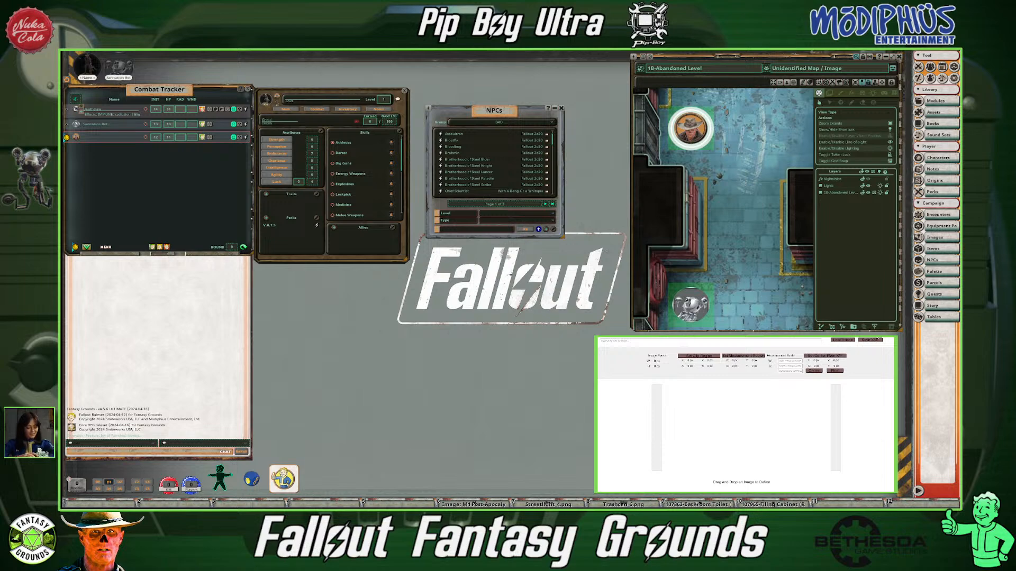
Switch to the browser and open the Fallout Series Characters design in Canva
left_click_drag(64, 79, 677, 96)
left_click(676, 94)
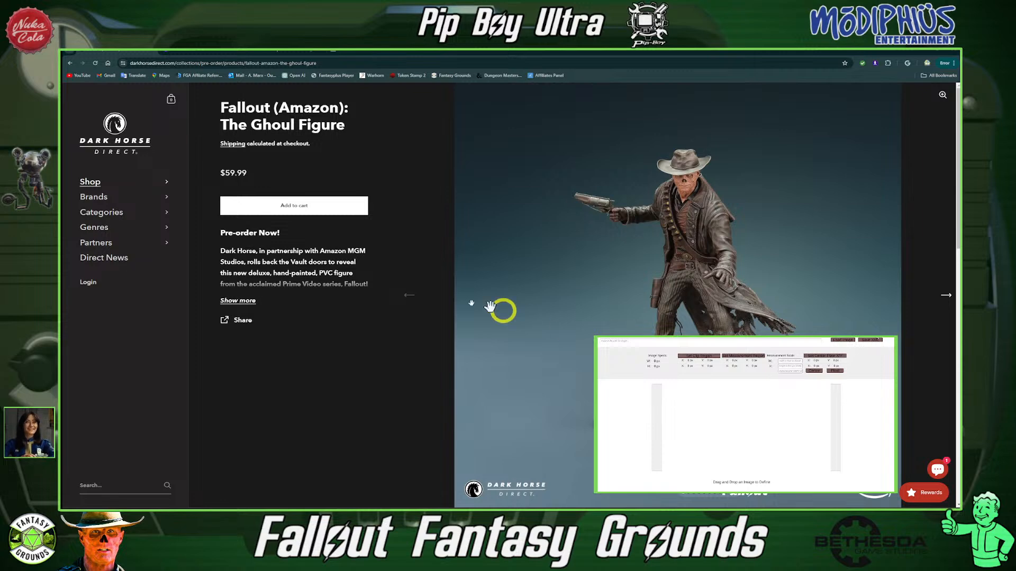
left_click(196, 51)
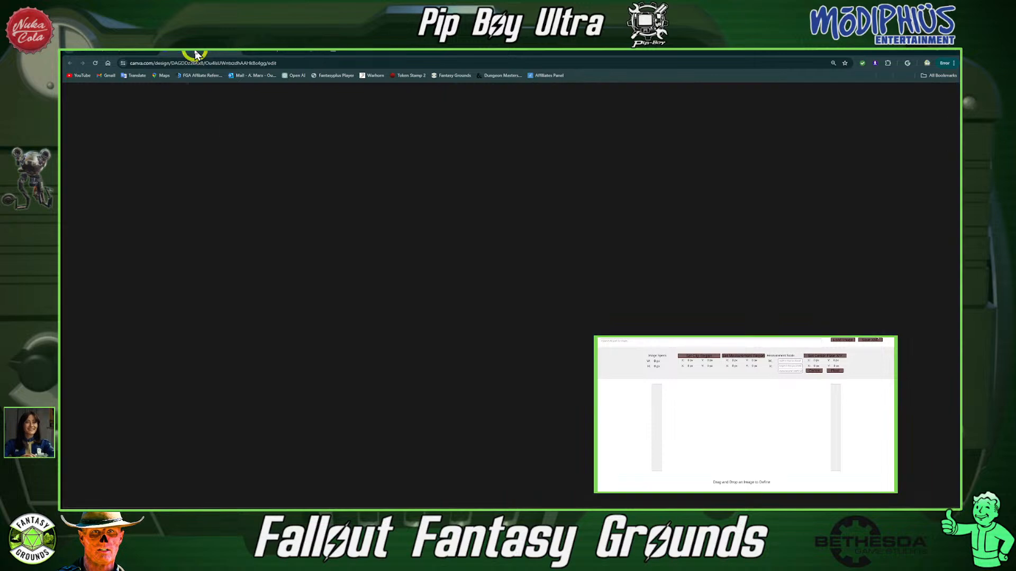
Examine the figure photos on the Powered Armor Suit, Lucy and The Ghoul pages
scroll(459, 336, "up", 3)
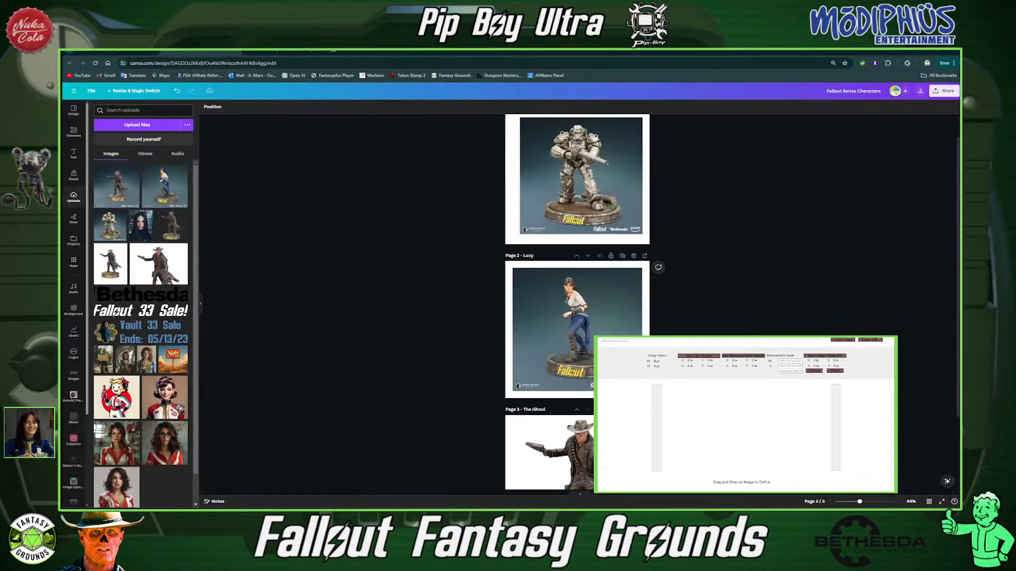
scroll(578, 301, "down", 2)
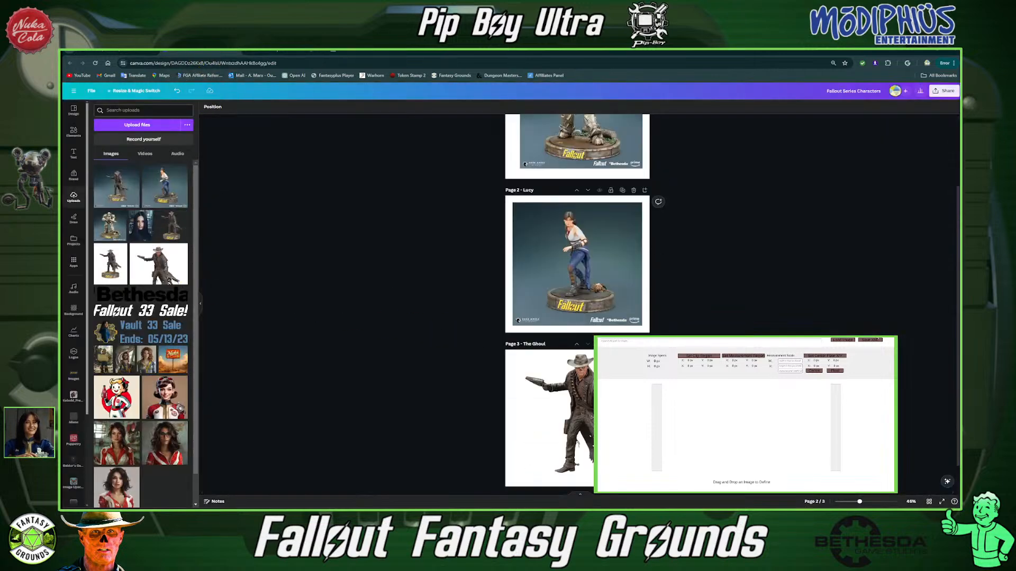
scroll(570, 199, "up", 2)
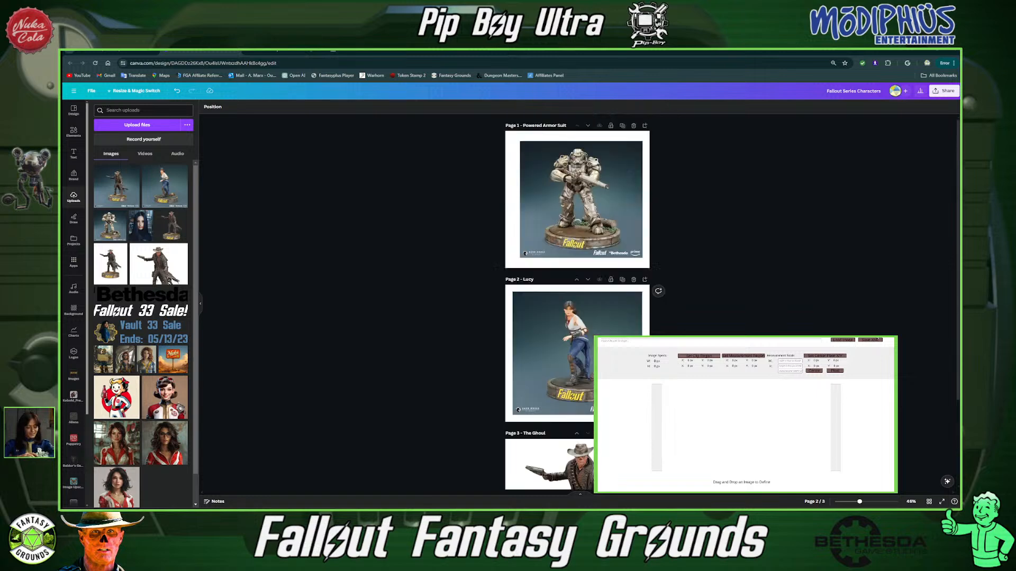
left_click(570, 199)
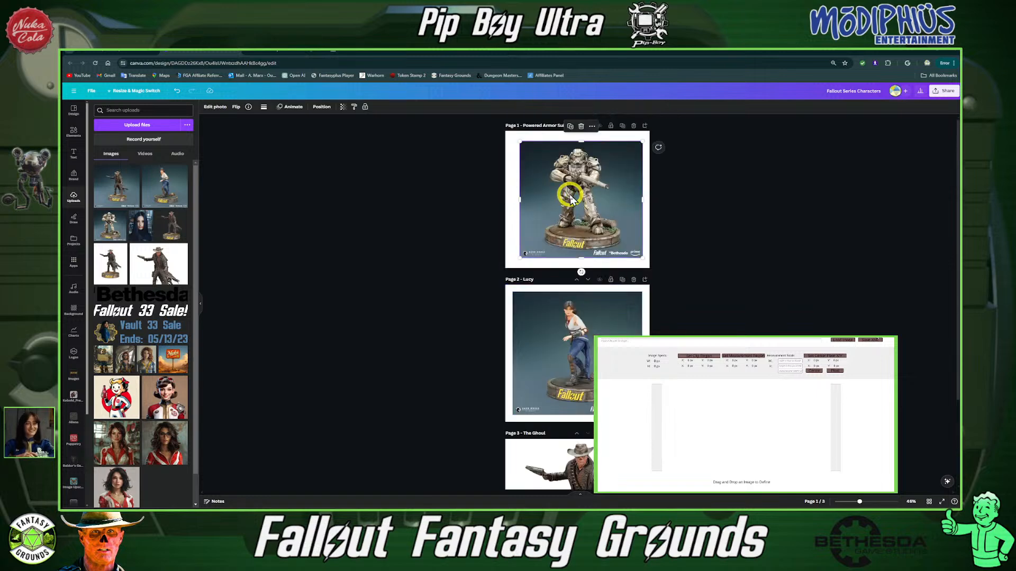
left_click(601, 331)
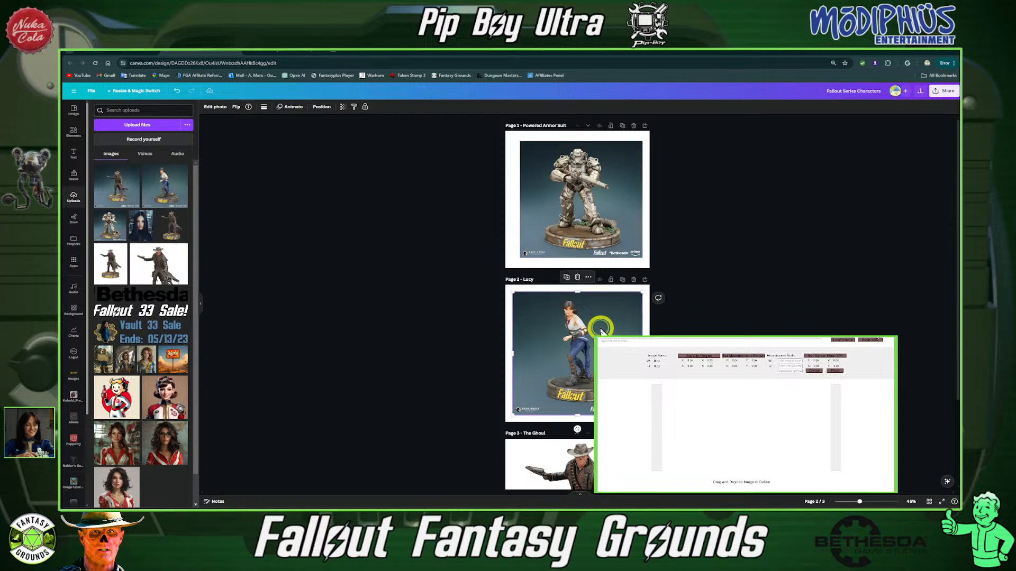
scroll(592, 338, "down", 2)
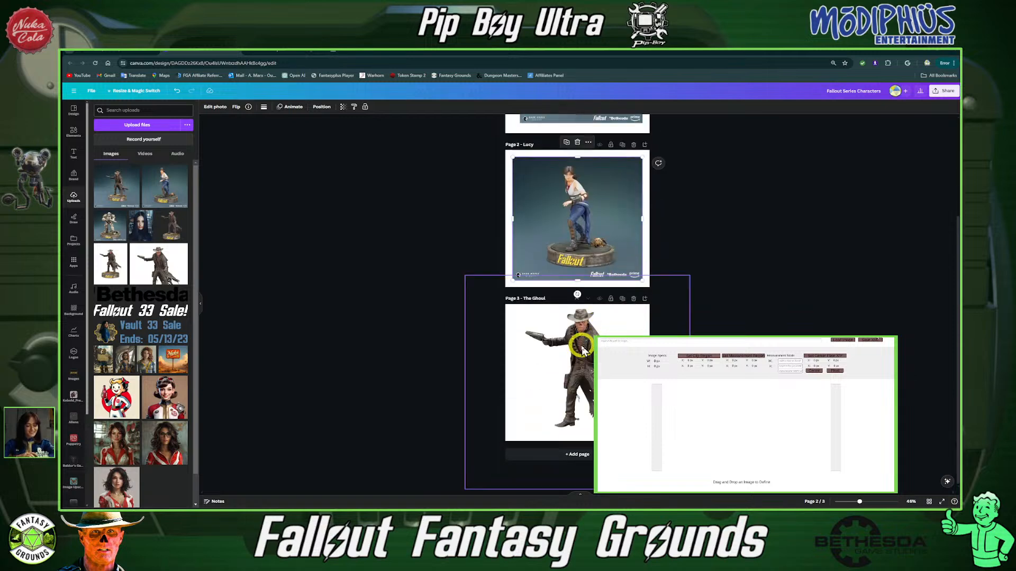
left_click(582, 347)
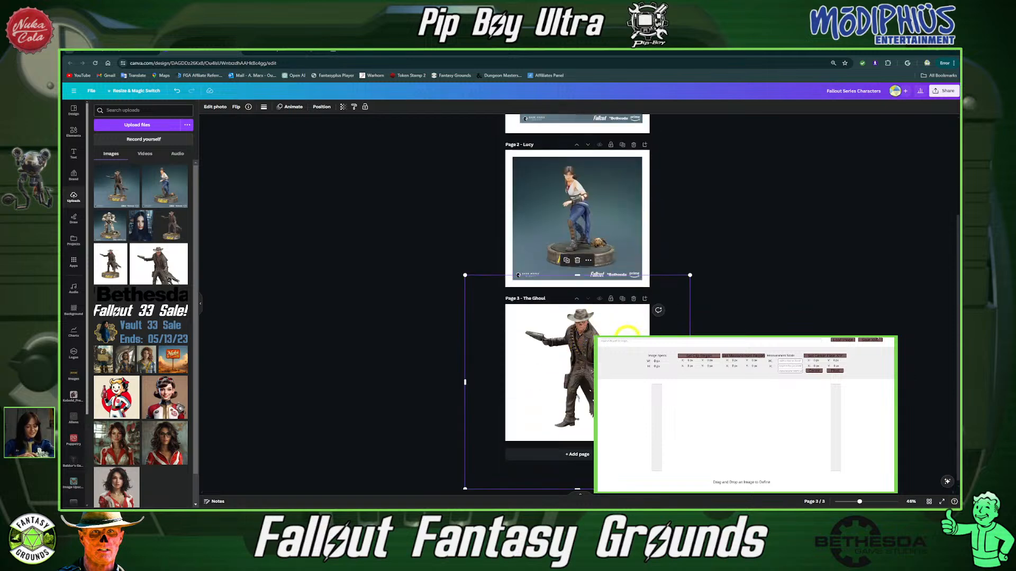
left_click(696, 320)
scroll(696, 319, "up", 3)
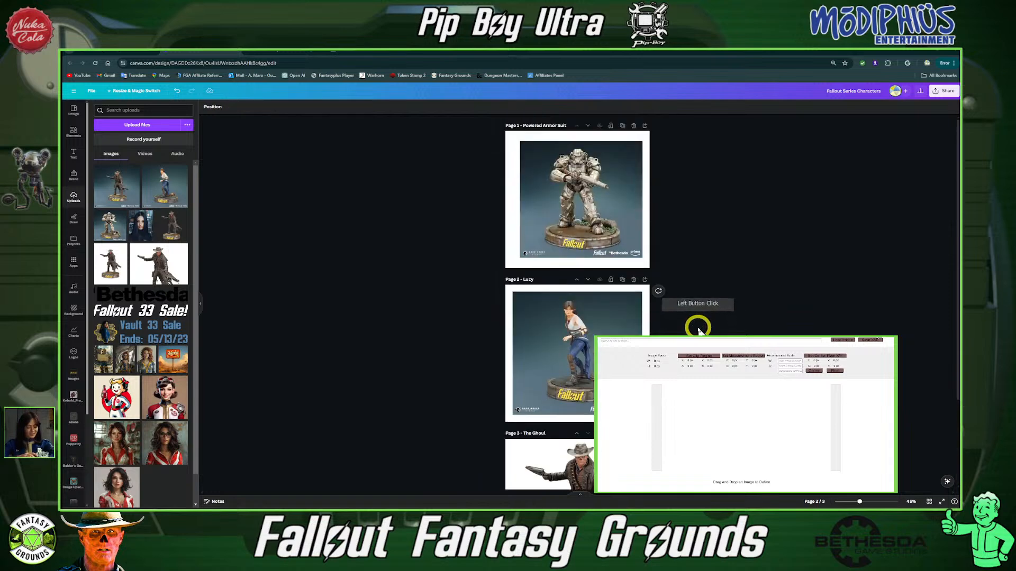
left_click(582, 227)
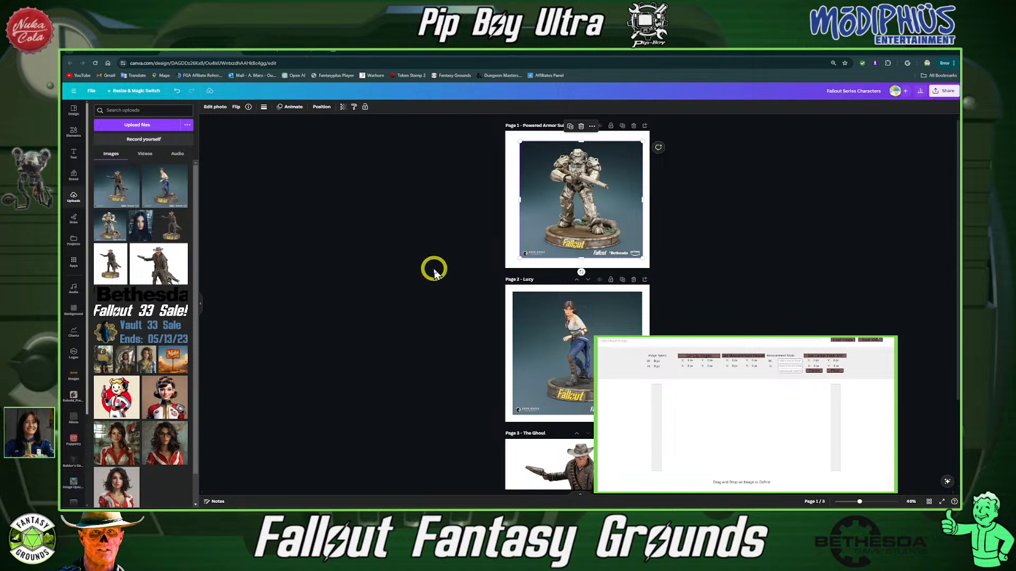
scroll(434, 270, "up", 2)
scroll(672, 284, "up", 2)
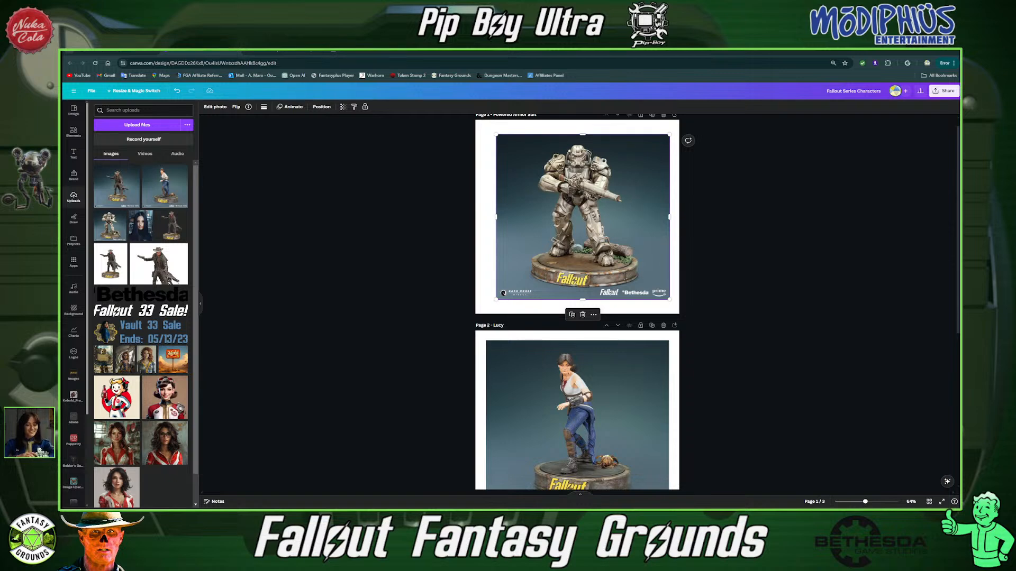
scroll(337, 306, "down", 2)
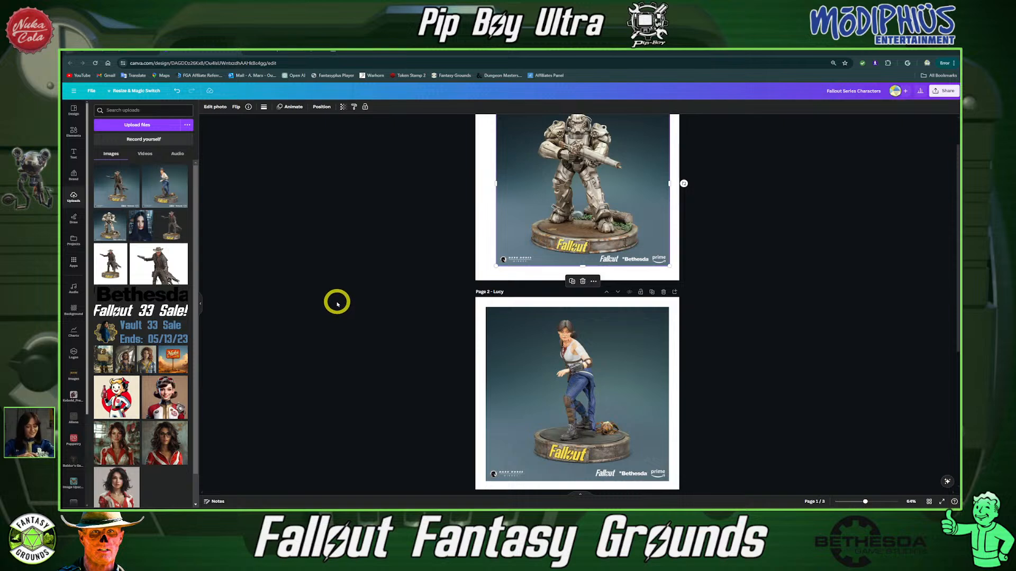
scroll(387, 330, "down", 5)
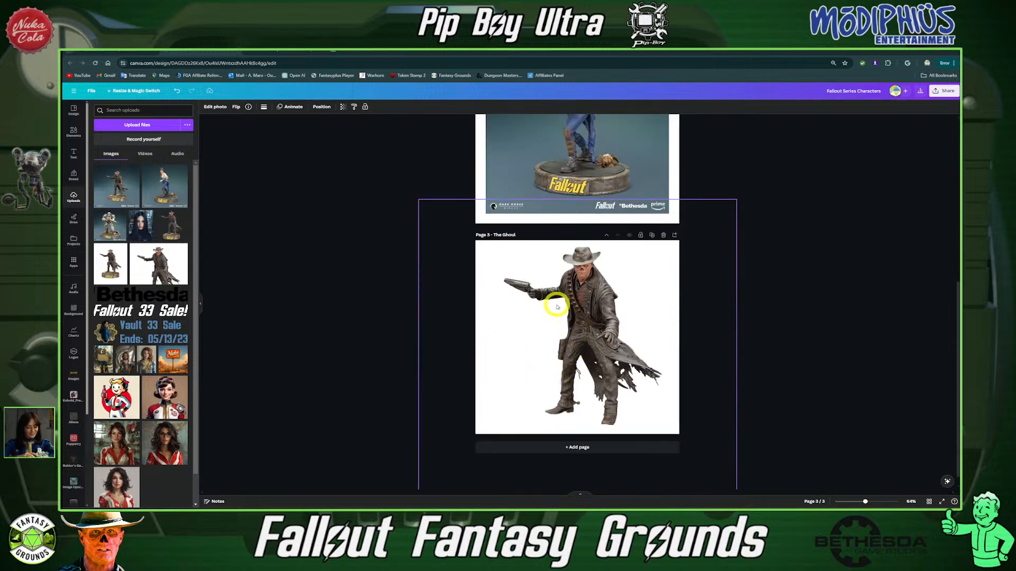
scroll(557, 306, "up", 4)
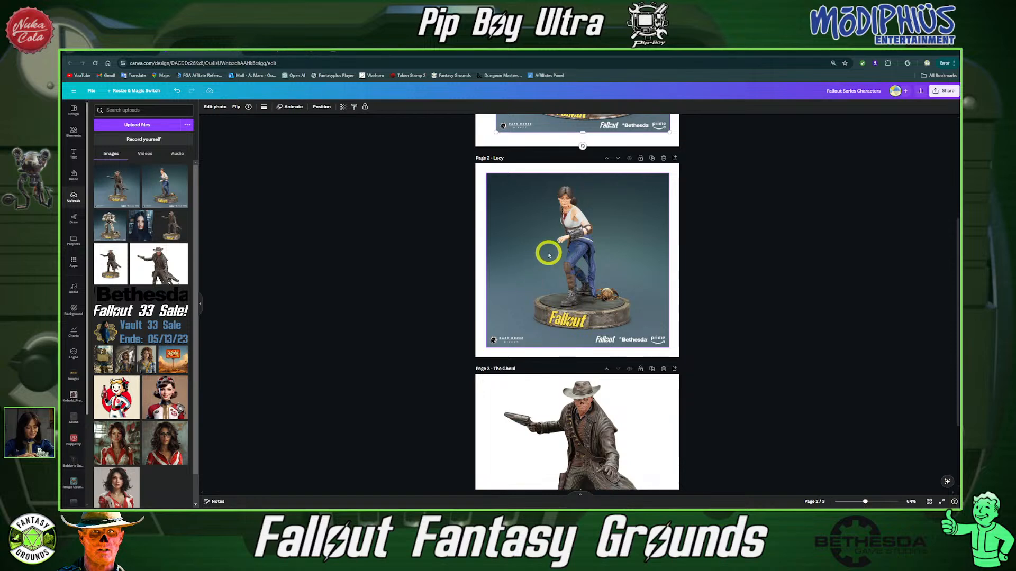
Enlarge the figure photo on the Lucy page to nearly fill the page and centre it there
left_click(544, 254)
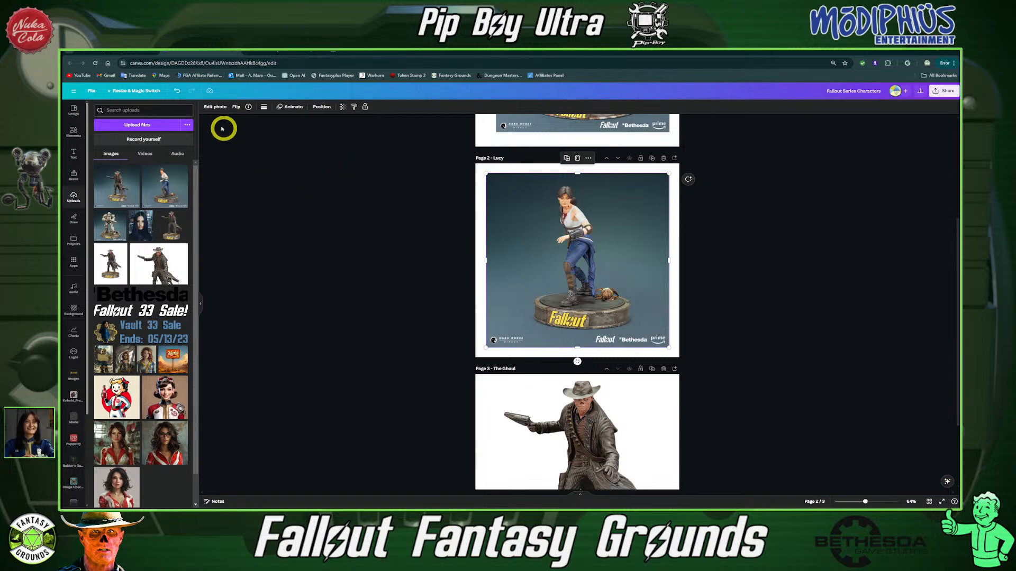
mouse_move(548, 215)
left_mouse_down()
mouse_move(535, 201)
mouse_move(542, 211)
left_mouse_up()
left_click_drag(667, 346, 677, 352)
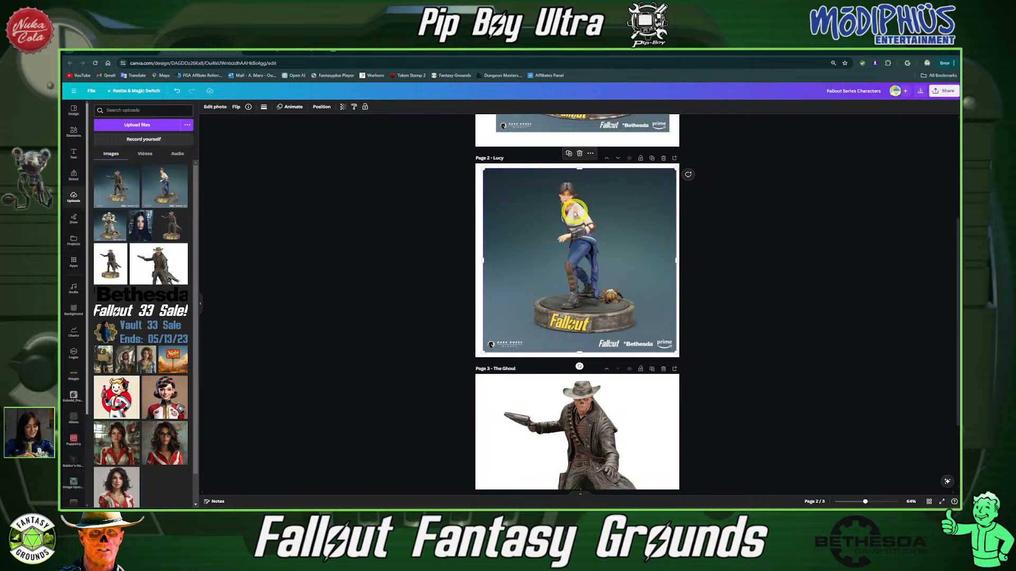
scroll(575, 213, "up", 2)
scroll(580, 302, "down", 3)
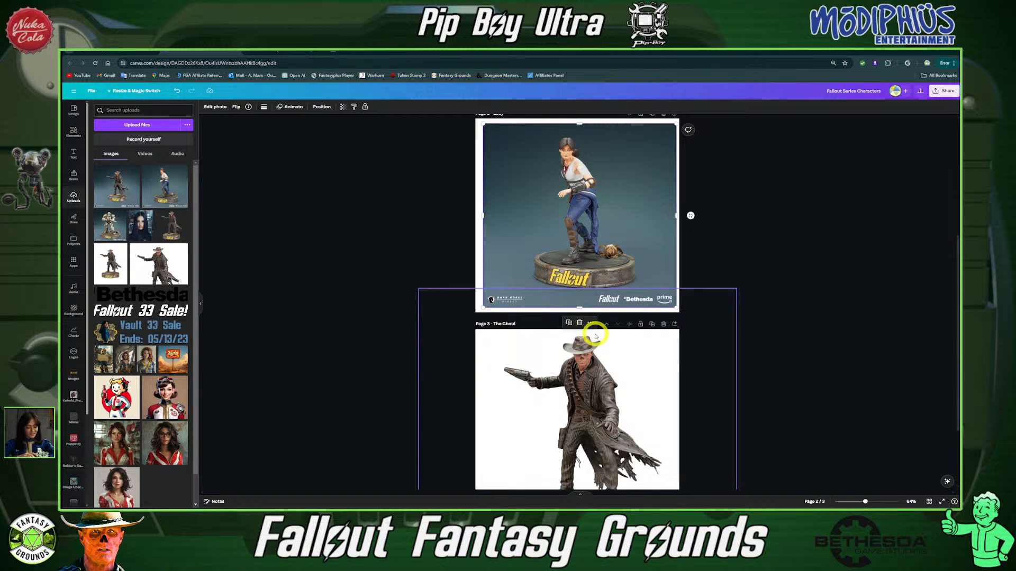
scroll(595, 387, "up", 4)
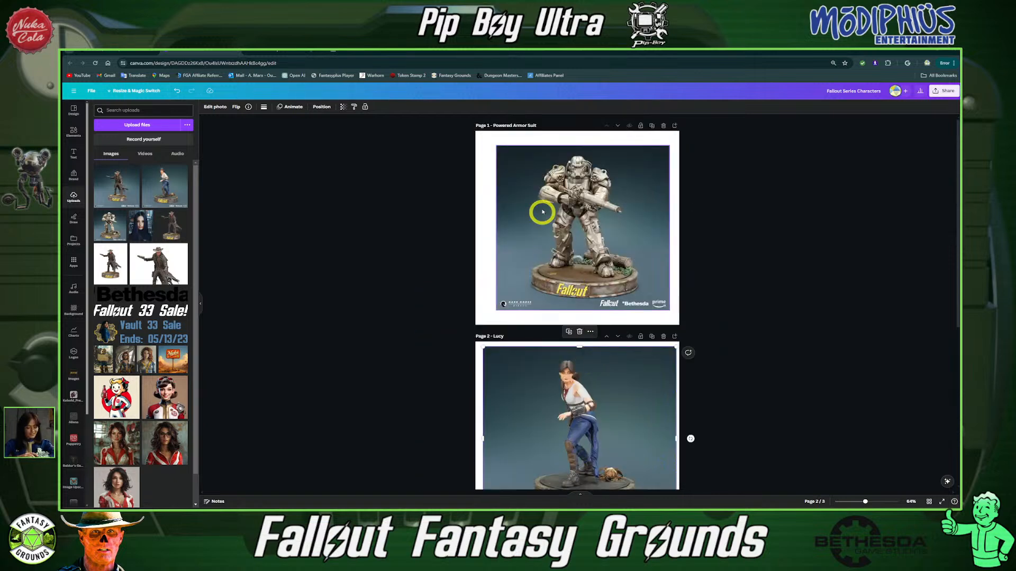
scroll(617, 370, "down", 2)
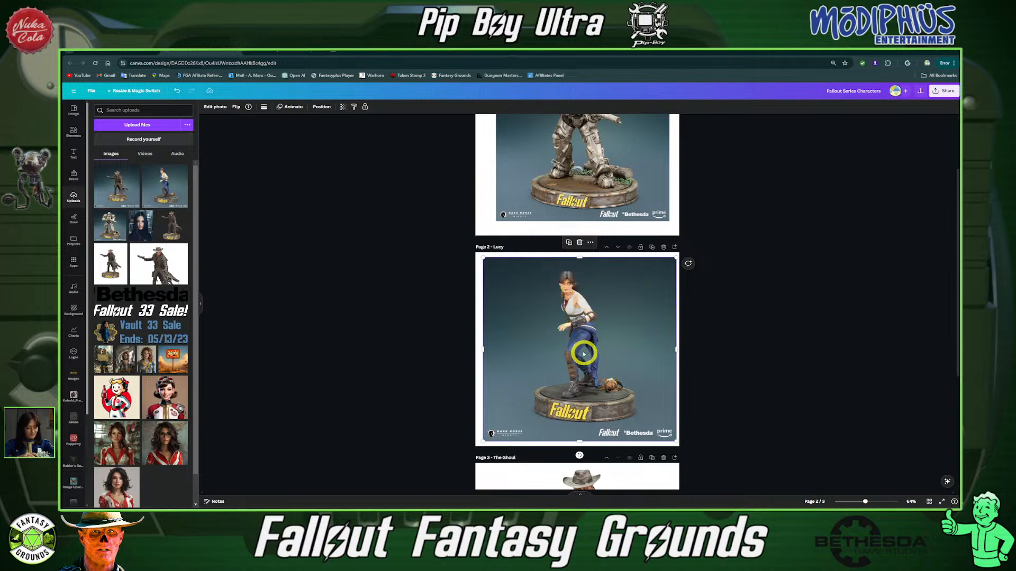
left_click_drag(562, 350, 560, 347)
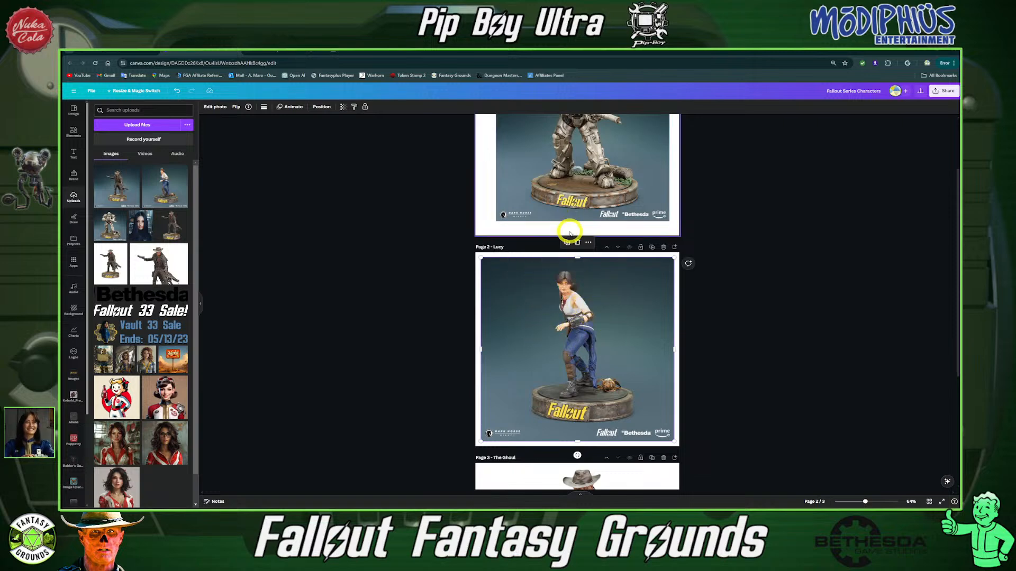
Remove the background of the Powered Armor Suit photo with BG Remover and bring up its Erase and Restore brushes
scroll(574, 246, "up", 1)
left_click(593, 199)
scroll(587, 206, "up", 1)
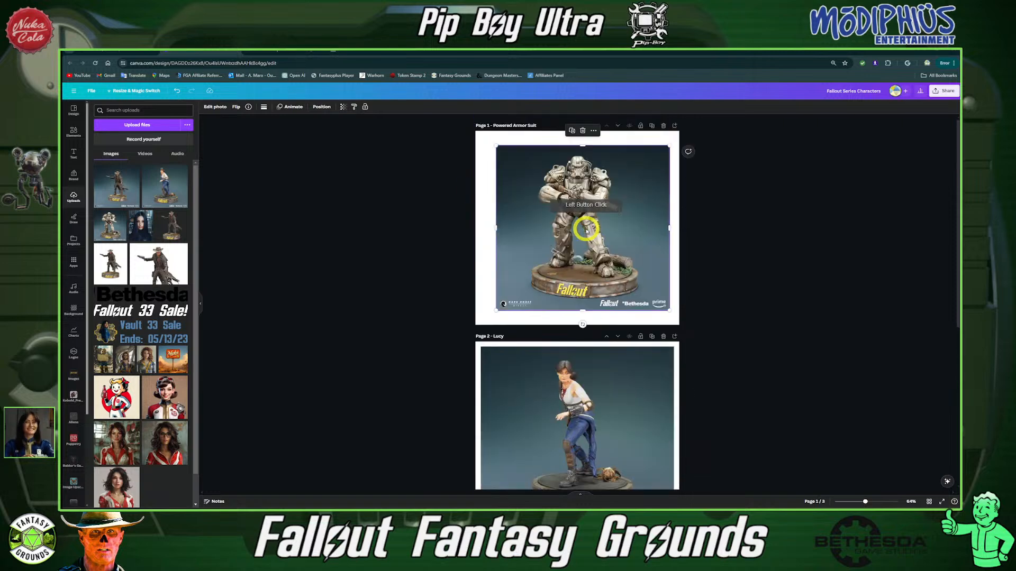
scroll(665, 311, "down", 3)
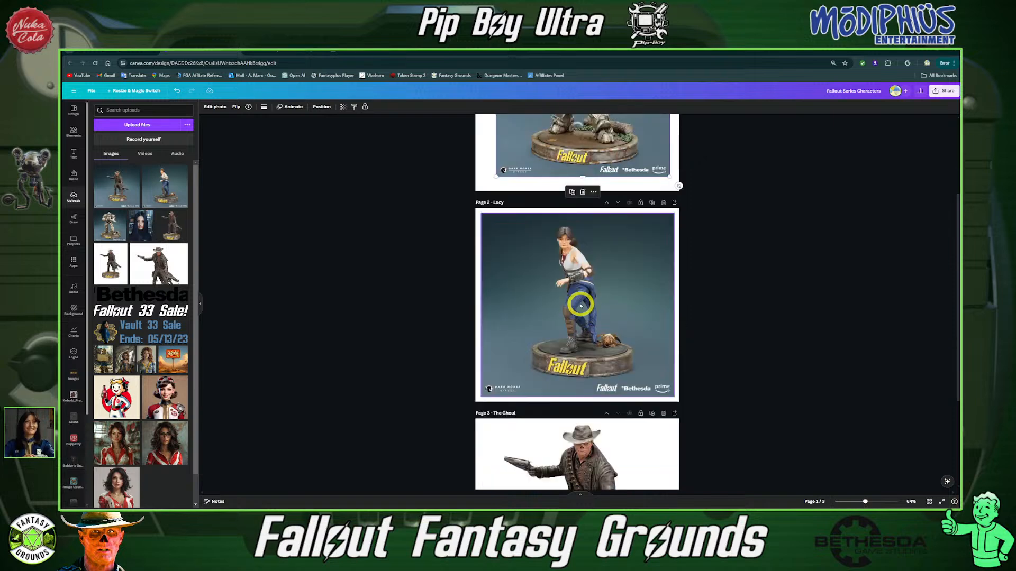
scroll(589, 259, "up", 3)
scroll(591, 225, "down", 4)
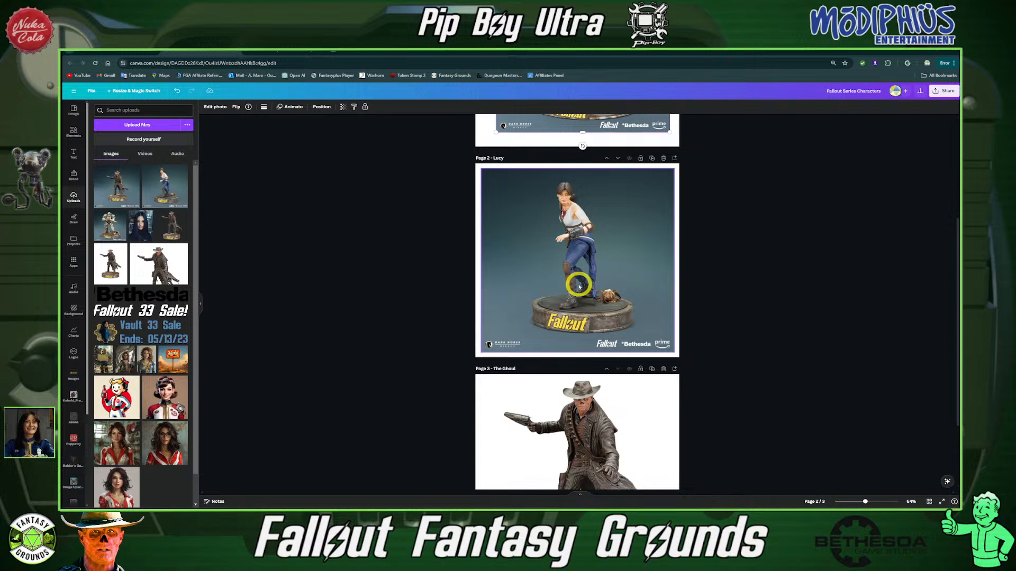
scroll(587, 291, "up", 1)
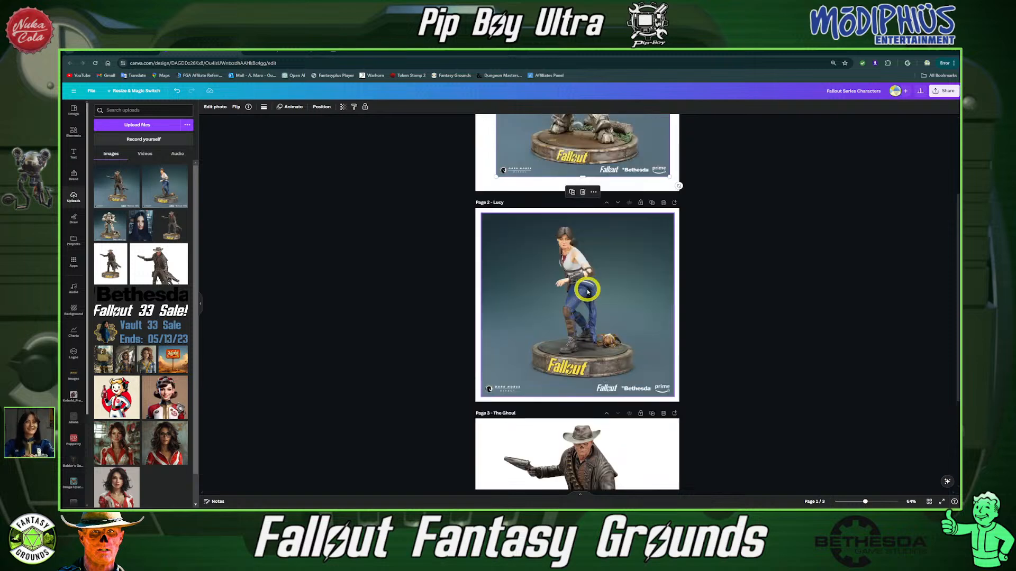
left_click(220, 111)
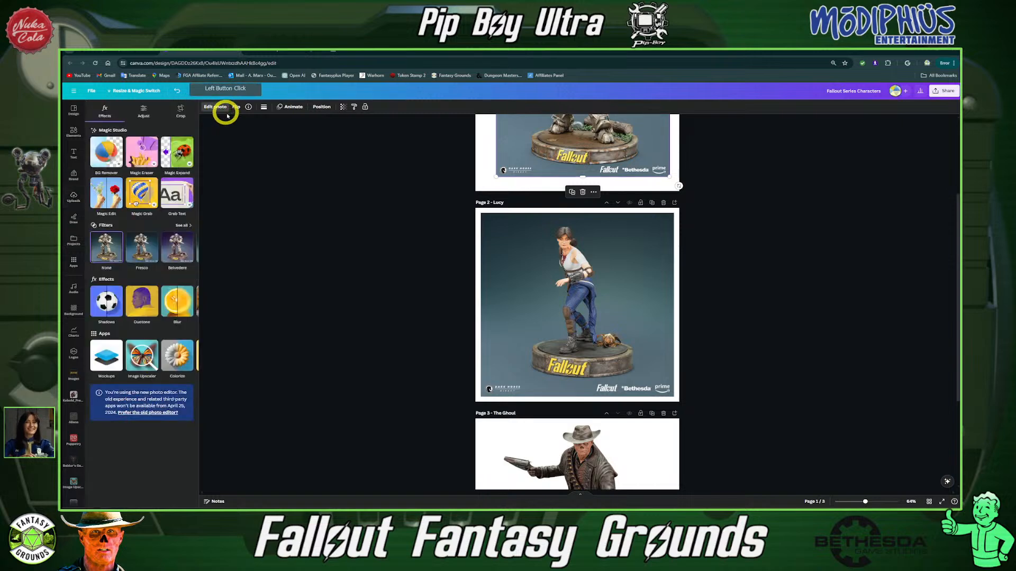
left_click(106, 150)
scroll(539, 316, "up", 2)
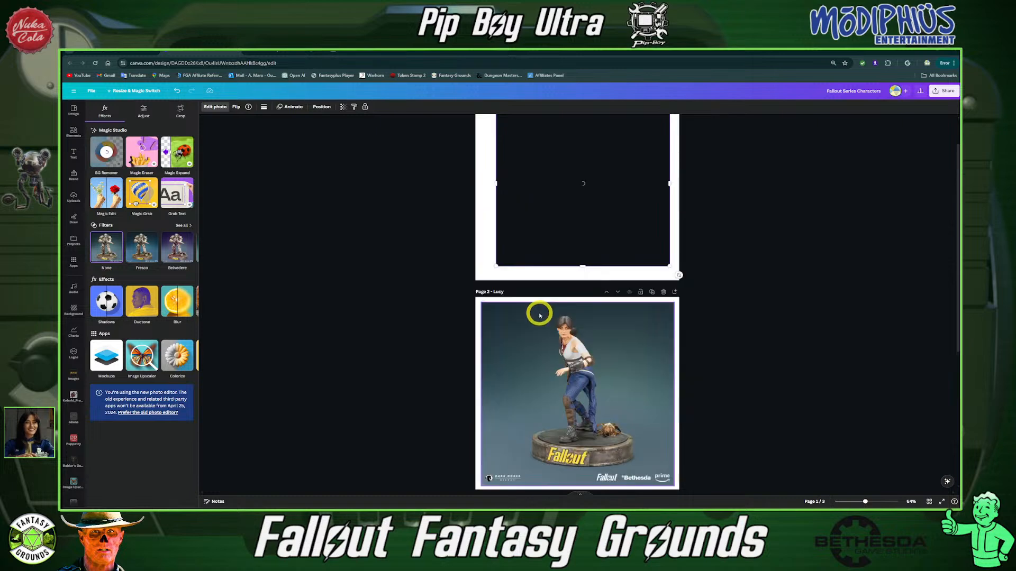
scroll(540, 316, "up", 1)
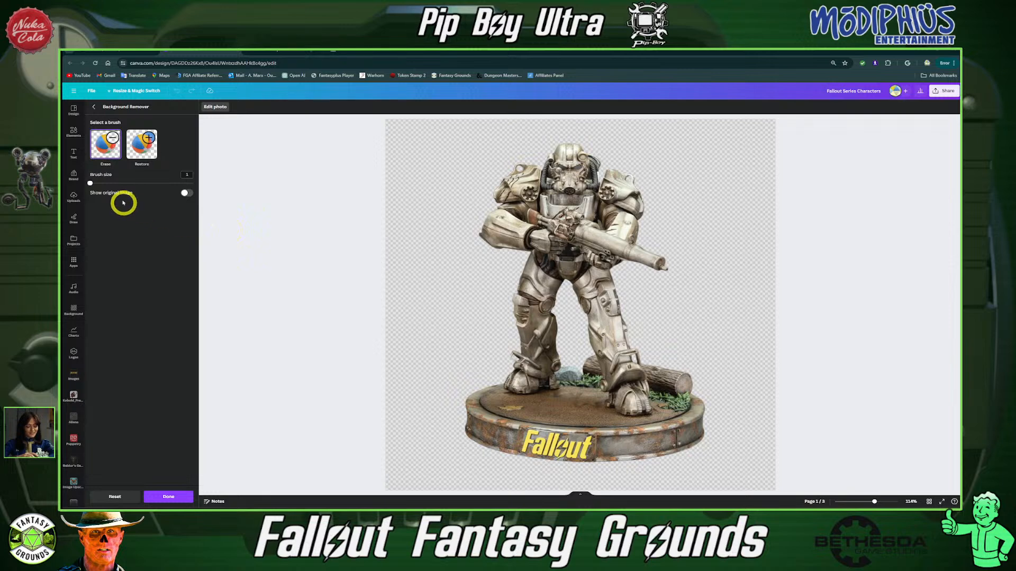
Erase most of the round Fallout base beneath the armored figure, increasing the Erase brush size to about 48
left_click_drag(93, 184, 100, 183)
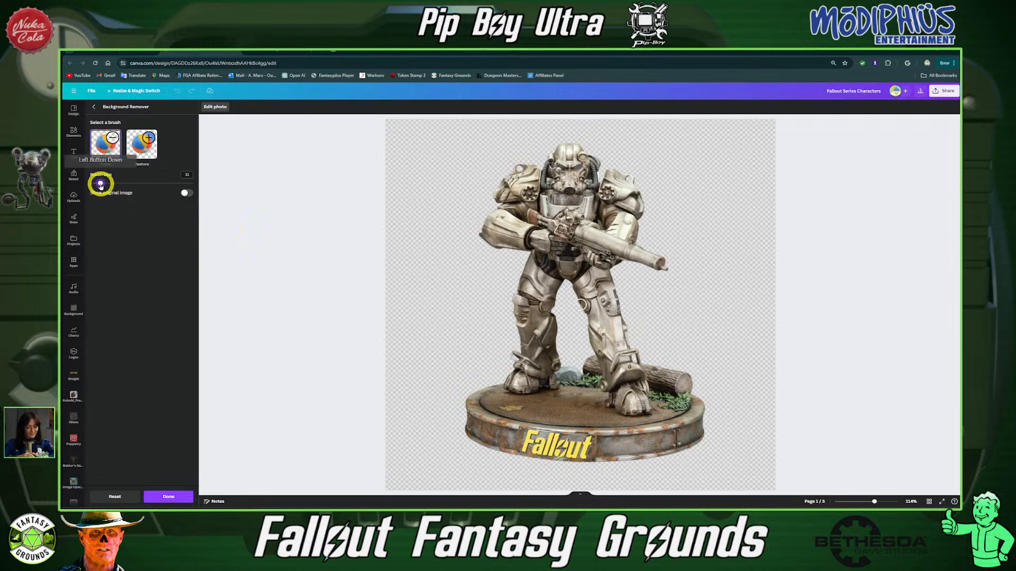
left_click_drag(482, 380, 468, 410)
left_click(100, 185)
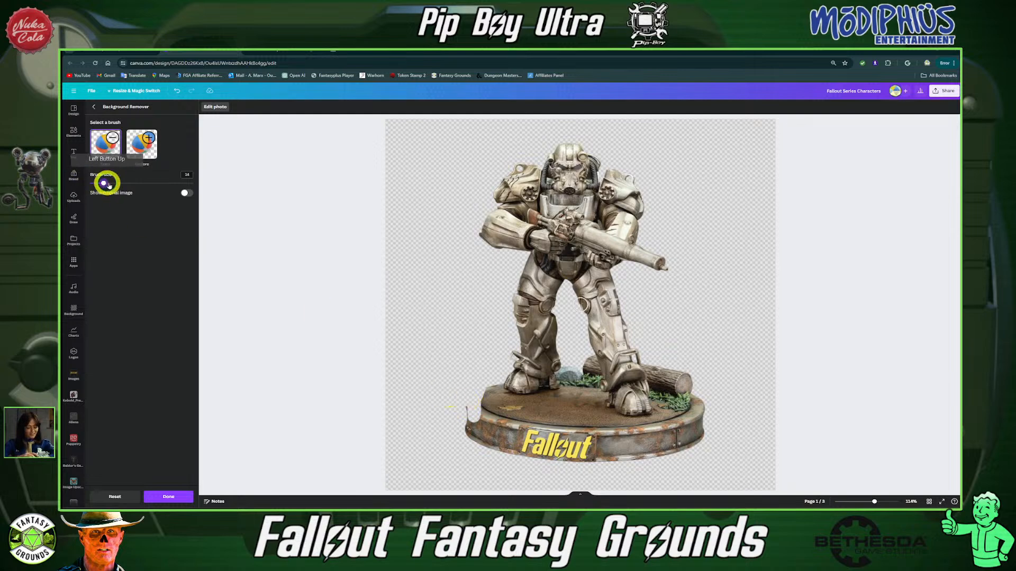
mouse_move(104, 184)
left_mouse_down()
mouse_move(180, 183)
mouse_move(138, 183)
left_mouse_up()
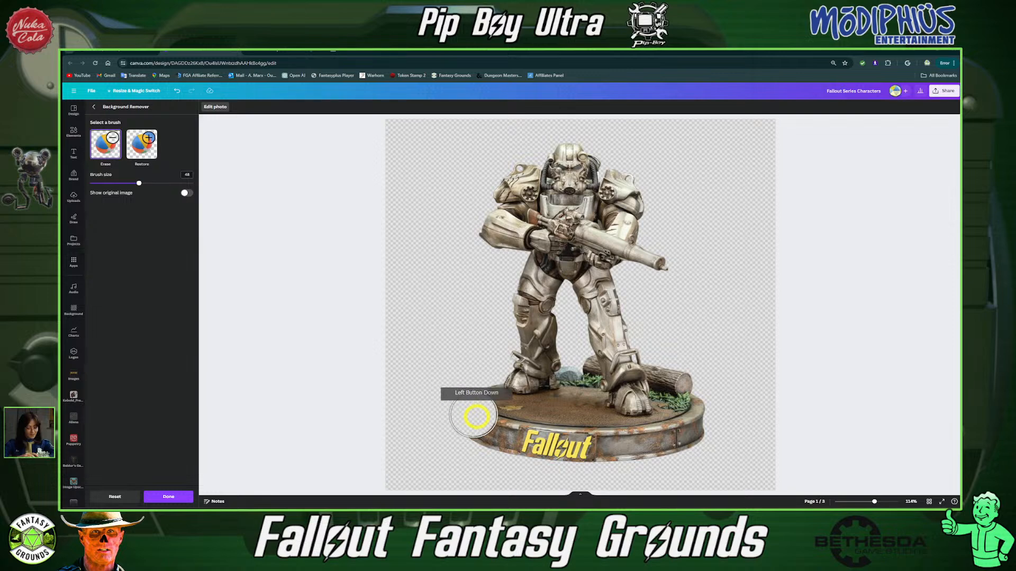
mouse_move(477, 417)
left_mouse_down()
mouse_move(596, 442)
mouse_move(665, 438)
mouse_move(687, 399)
mouse_move(674, 372)
mouse_move(679, 420)
mouse_move(659, 438)
mouse_move(583, 422)
mouse_move(585, 411)
mouse_move(566, 420)
mouse_move(465, 411)
mouse_move(584, 464)
mouse_move(546, 453)
mouse_move(587, 431)
mouse_move(629, 443)
mouse_move(717, 430)
mouse_move(562, 436)
mouse_move(579, 408)
mouse_move(560, 437)
left_mouse_up()
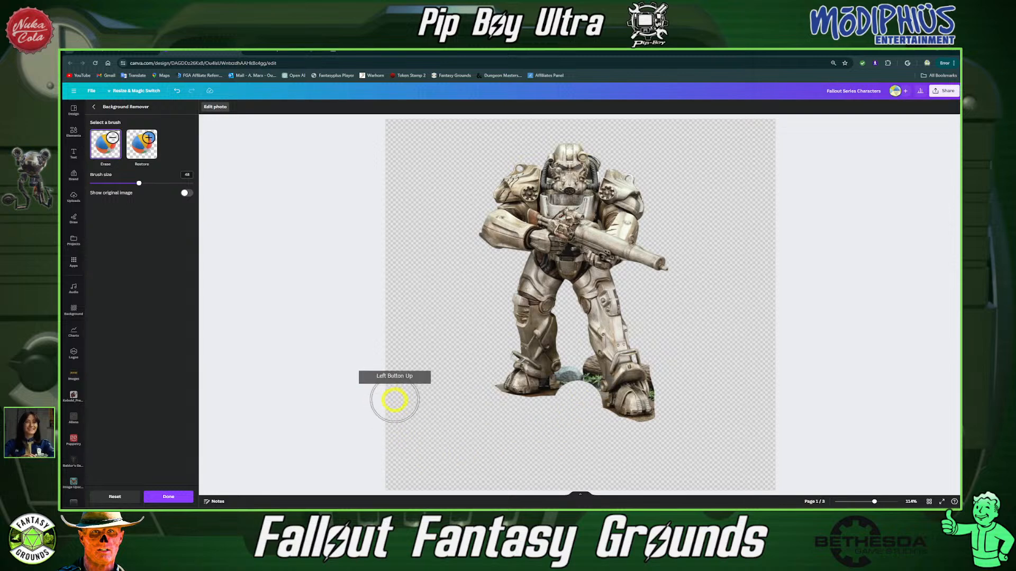
Erase the ground around both armored boots with the Erase brush at size 1, tracing closely along their outlines
left_click_drag(139, 185, 116, 186)
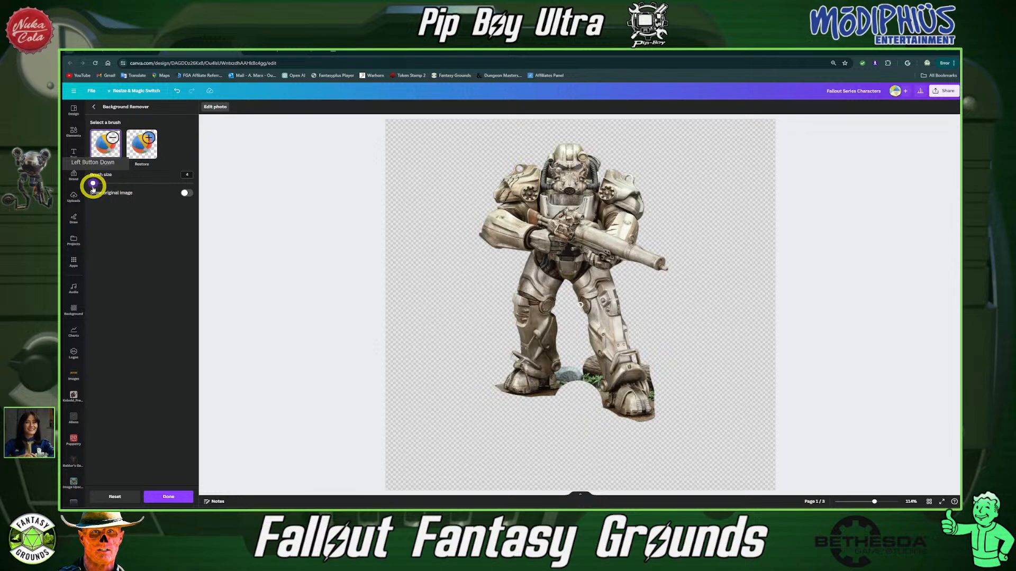
left_click_drag(91, 186, 91, 186)
scroll(574, 413, "up", 5)
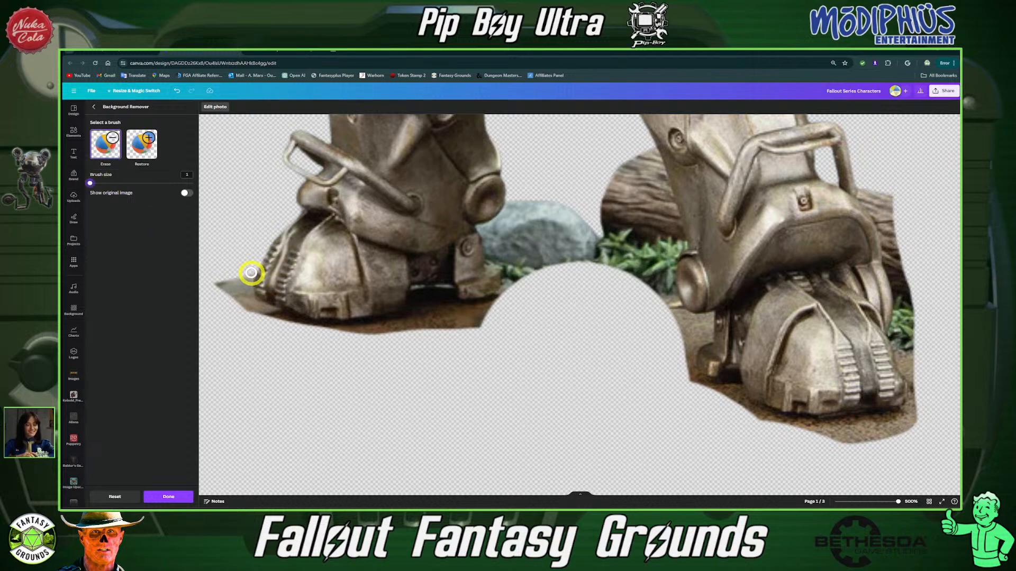
mouse_move(250, 273)
left_mouse_down()
mouse_move(254, 306)
mouse_move(326, 327)
mouse_move(396, 320)
mouse_move(415, 297)
mouse_move(500, 298)
mouse_move(510, 279)
mouse_move(484, 231)
mouse_move(534, 197)
left_mouse_up()
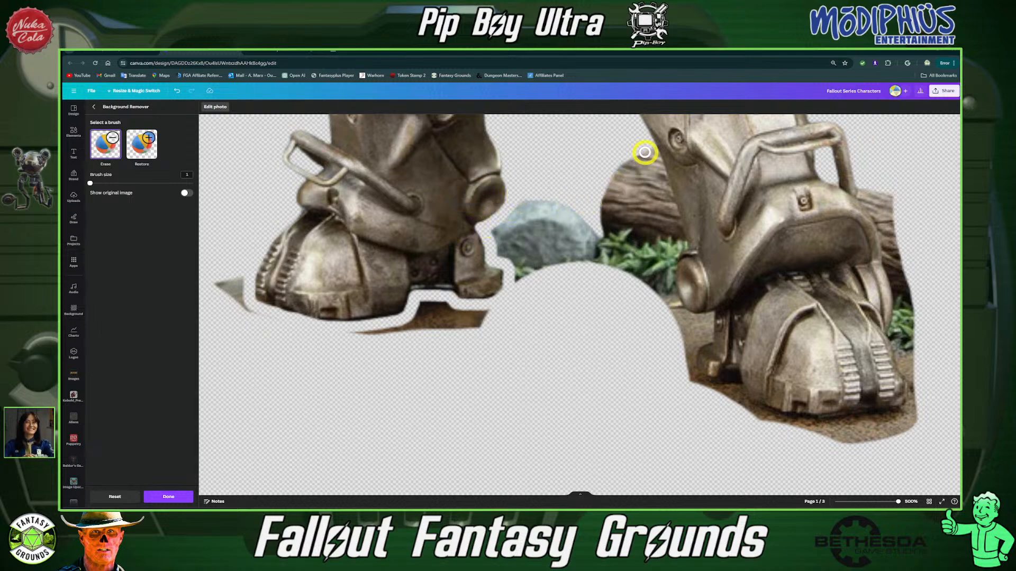
mouse_move(652, 152)
left_mouse_down()
mouse_move(681, 249)
mouse_move(673, 306)
mouse_move(685, 318)
left_mouse_up()
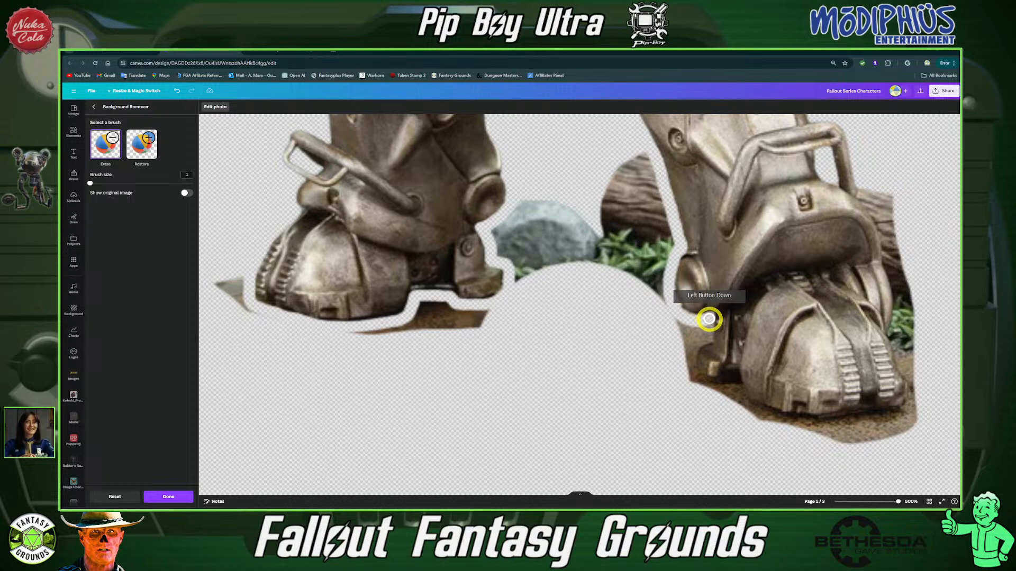
mouse_move(709, 319)
left_mouse_down()
mouse_move(710, 339)
mouse_move(686, 372)
mouse_move(695, 329)
mouse_move(653, 308)
mouse_move(658, 297)
mouse_move(475, 411)
mouse_move(455, 393)
mouse_move(503, 390)
mouse_move(294, 381)
mouse_move(688, 411)
mouse_move(889, 411)
left_mouse_up()
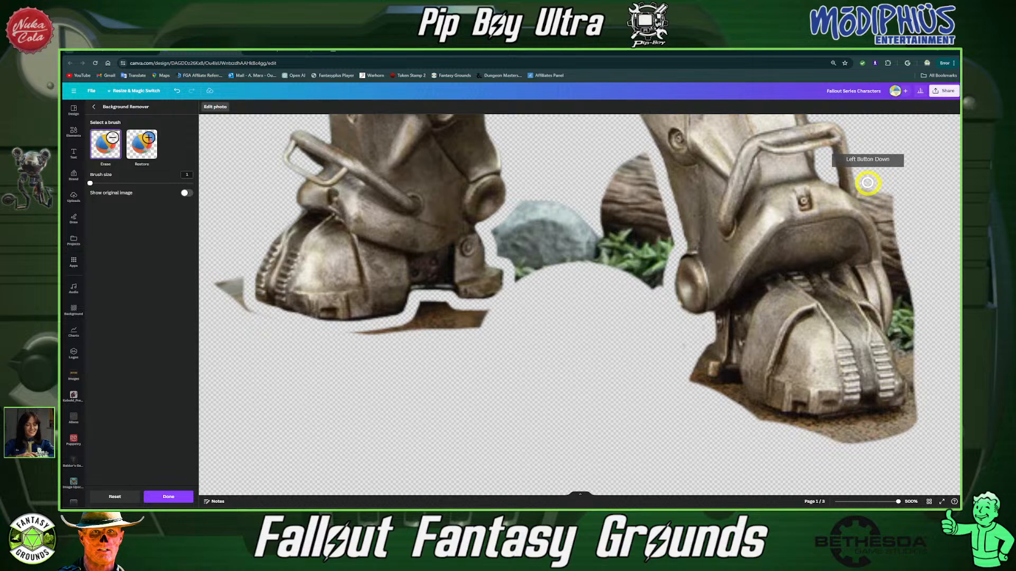
mouse_move(866, 190)
left_mouse_down()
mouse_move(885, 238)
mouse_move(910, 404)
mouse_move(920, 328)
mouse_move(886, 195)
mouse_move(893, 247)
mouse_move(899, 212)
mouse_move(893, 190)
mouse_move(865, 176)
mouse_move(895, 273)
mouse_move(893, 337)
mouse_move(912, 407)
mouse_move(828, 425)
left_mouse_up()
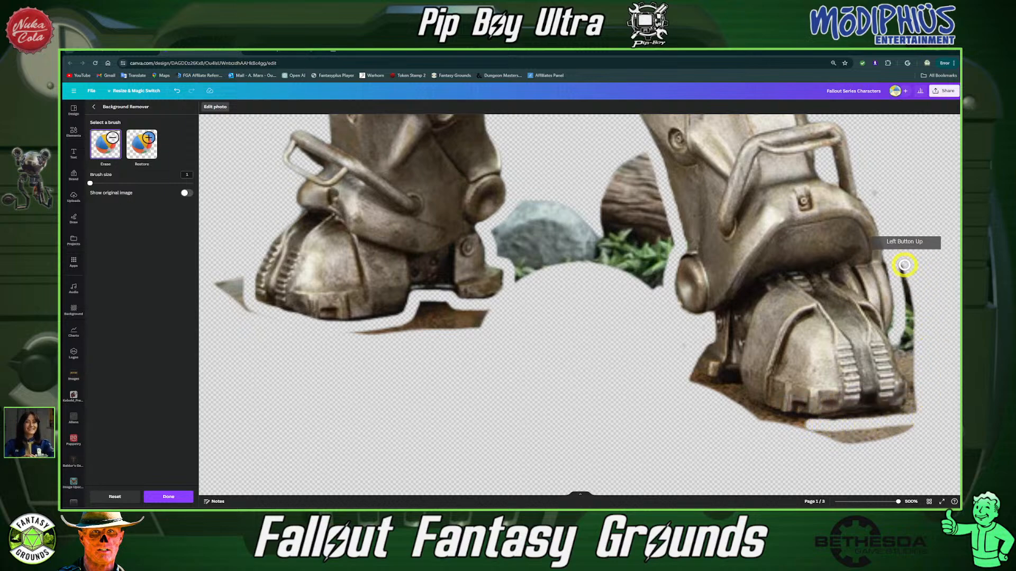
mouse_move(883, 229)
left_mouse_down()
mouse_move(894, 278)
mouse_move(901, 271)
mouse_move(920, 318)
mouse_move(886, 194)
mouse_move(926, 317)
mouse_move(908, 312)
mouse_move(911, 408)
mouse_move(861, 422)
mouse_move(770, 415)
mouse_move(707, 379)
mouse_move(711, 343)
mouse_move(705, 364)
mouse_move(714, 393)
mouse_move(773, 421)
mouse_move(929, 423)
mouse_move(847, 449)
mouse_move(934, 349)
mouse_move(906, 339)
mouse_move(910, 410)
mouse_move(832, 443)
mouse_move(841, 438)
mouse_move(792, 427)
mouse_move(916, 402)
mouse_move(894, 335)
mouse_move(891, 195)
mouse_move(937, 235)
left_mouse_up()
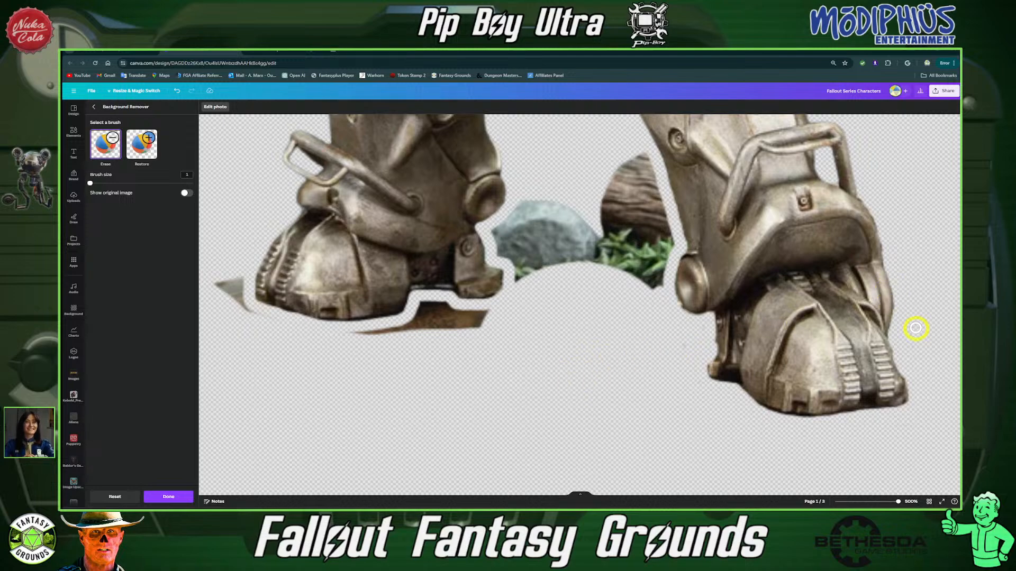
Erase the leftover rock, log, plants and ground scraps around the boots with a brush size of about 16
scroll(820, 175, "up", 2)
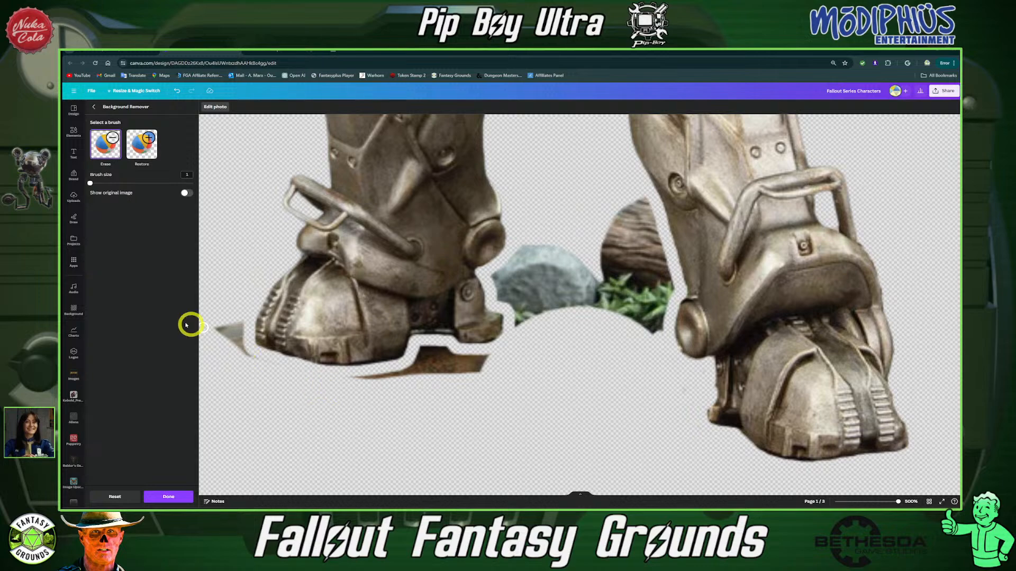
left_click_drag(89, 185, 105, 184)
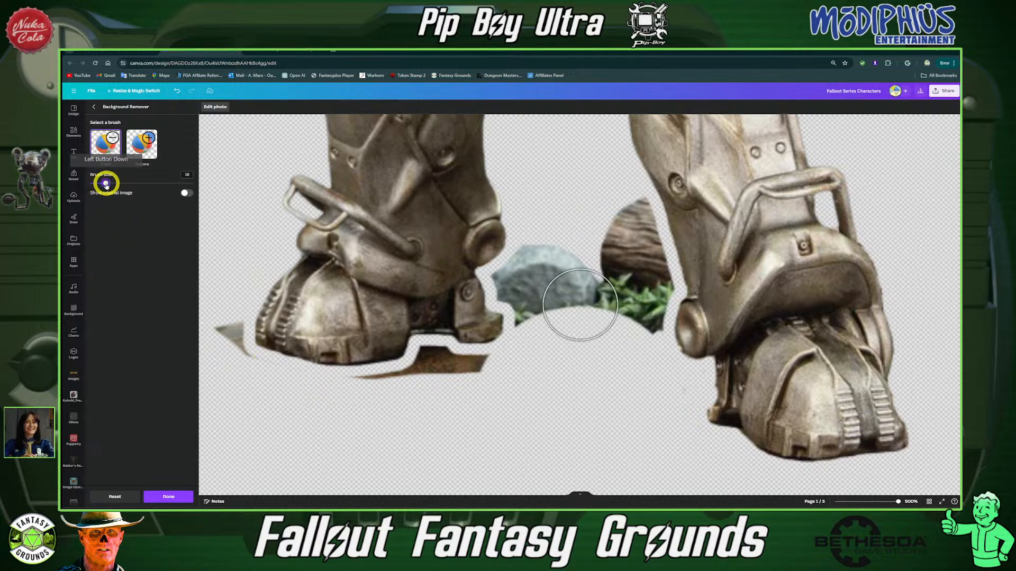
left_click(218, 389)
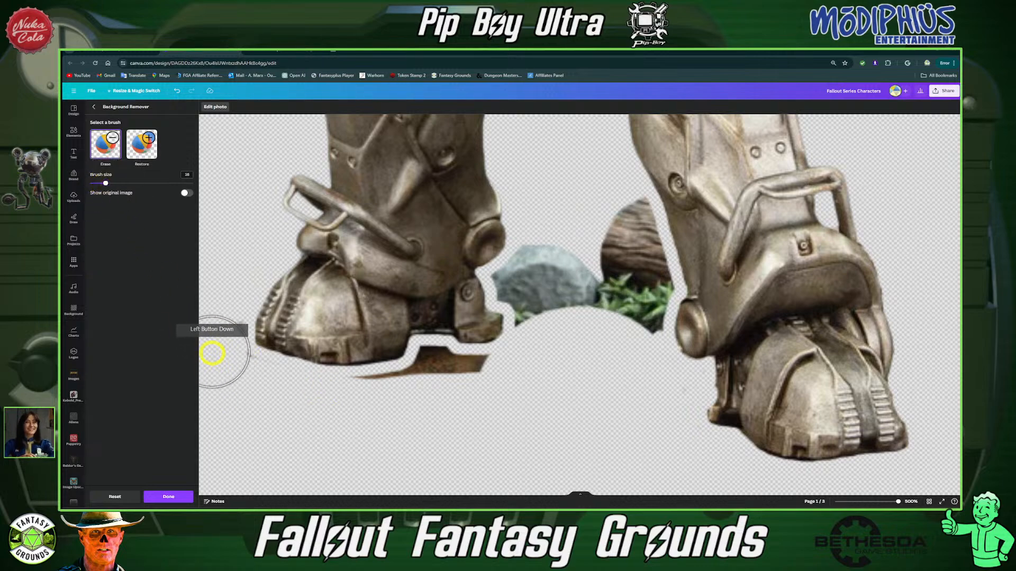
mouse_move(233, 400)
left_mouse_down()
mouse_move(221, 353)
mouse_move(282, 410)
mouse_move(348, 419)
mouse_move(426, 396)
mouse_move(435, 374)
mouse_move(453, 389)
mouse_move(542, 368)
mouse_move(545, 302)
mouse_move(521, 297)
mouse_move(562, 277)
mouse_move(599, 231)
mouse_move(624, 232)
mouse_move(633, 263)
mouse_move(623, 312)
mouse_move(560, 268)
mouse_move(524, 295)
mouse_move(528, 282)
mouse_move(642, 284)
mouse_move(611, 302)
mouse_move(641, 383)
mouse_move(657, 384)
mouse_move(586, 425)
mouse_move(399, 424)
mouse_move(340, 452)
mouse_move(380, 460)
left_mouse_up()
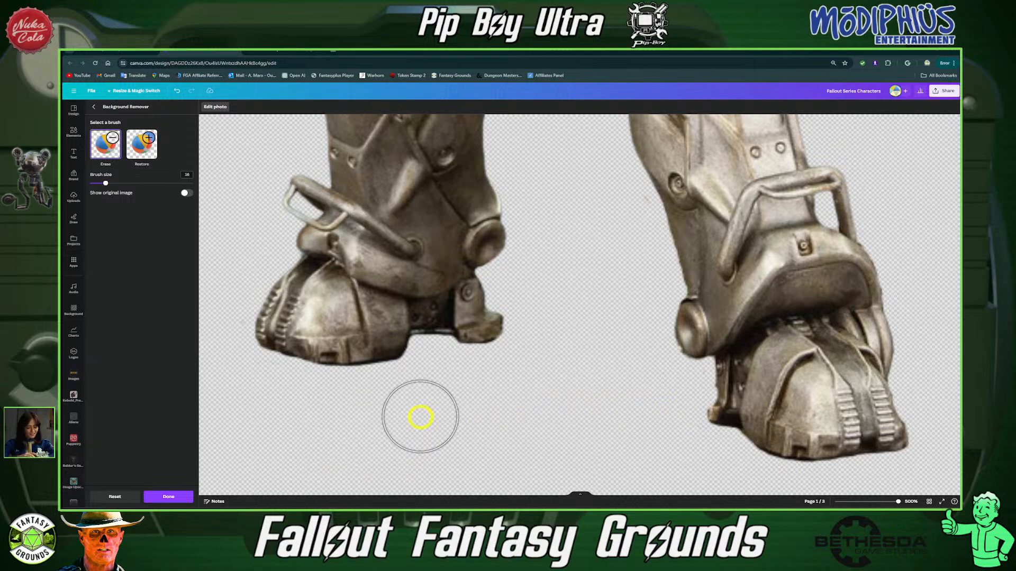
Trim the boot edges with the Erase brush at size 1 and restore the cut-off ankle disc with the Restore brush
left_click_drag(106, 184, 90, 183)
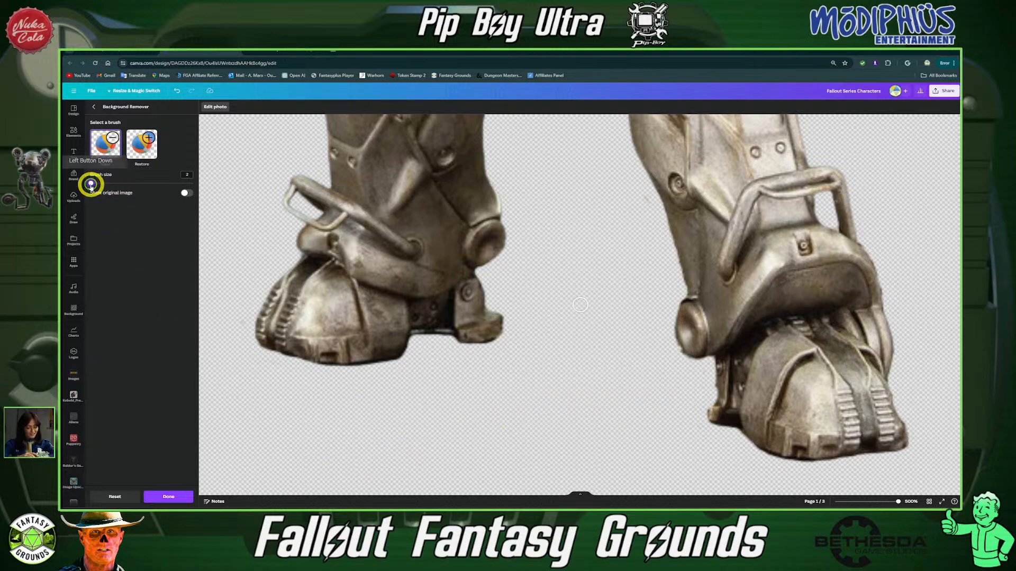
mouse_move(296, 410)
left_mouse_down()
mouse_move(421, 385)
mouse_move(420, 347)
mouse_move(356, 379)
mouse_move(674, 340)
mouse_move(683, 307)
mouse_move(594, 306)
mouse_move(234, 154)
mouse_move(561, 211)
mouse_move(663, 317)
left_mouse_up()
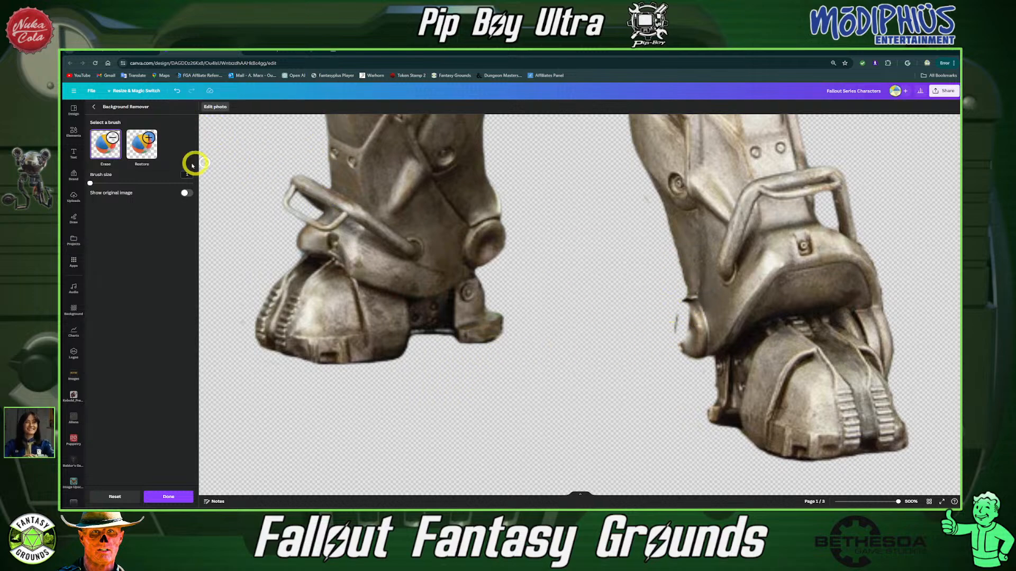
left_click(136, 151)
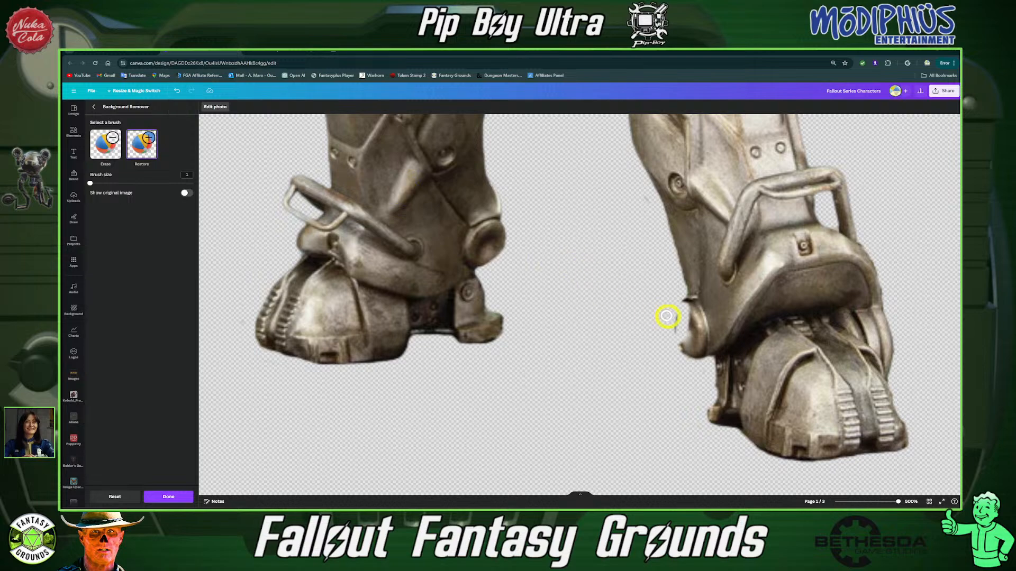
mouse_move(696, 299)
left_mouse_down()
mouse_move(675, 310)
mouse_move(673, 328)
mouse_move(680, 342)
mouse_move(706, 288)
mouse_move(679, 319)
mouse_move(689, 347)
mouse_move(716, 352)
mouse_move(717, 411)
mouse_move(817, 369)
mouse_move(859, 339)
mouse_move(820, 265)
mouse_move(855, 259)
mouse_move(828, 245)
mouse_move(832, 220)
mouse_move(839, 227)
mouse_move(753, 191)
mouse_move(264, 133)
left_mouse_up()
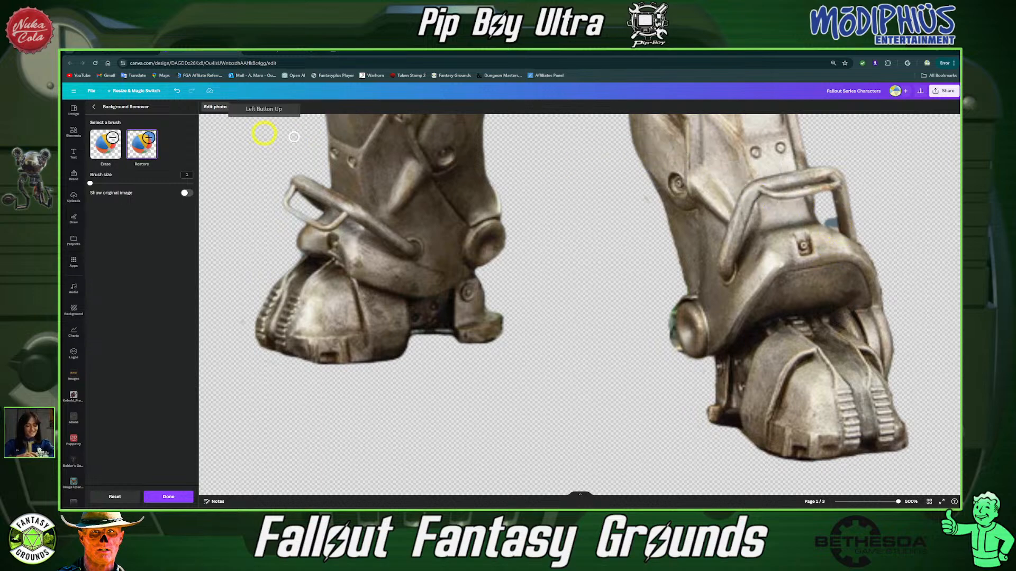
Try the Restore brush on the background inside the boot's handle and beside its ankle, erasing the restored spots again
mouse_move(822, 223)
left_mouse_down()
mouse_move(835, 228)
mouse_move(428, 180)
left_mouse_up()
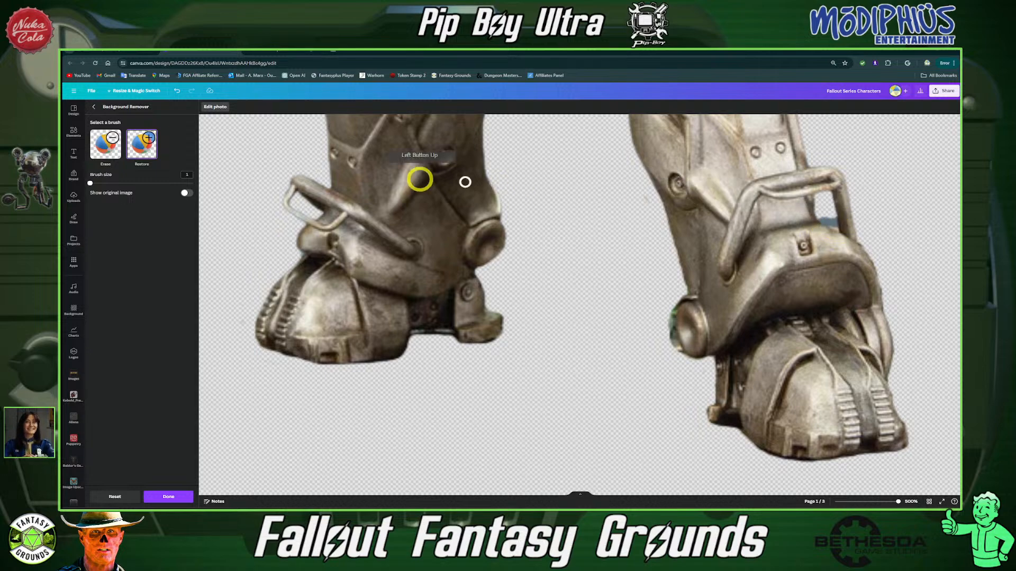
left_click(106, 152)
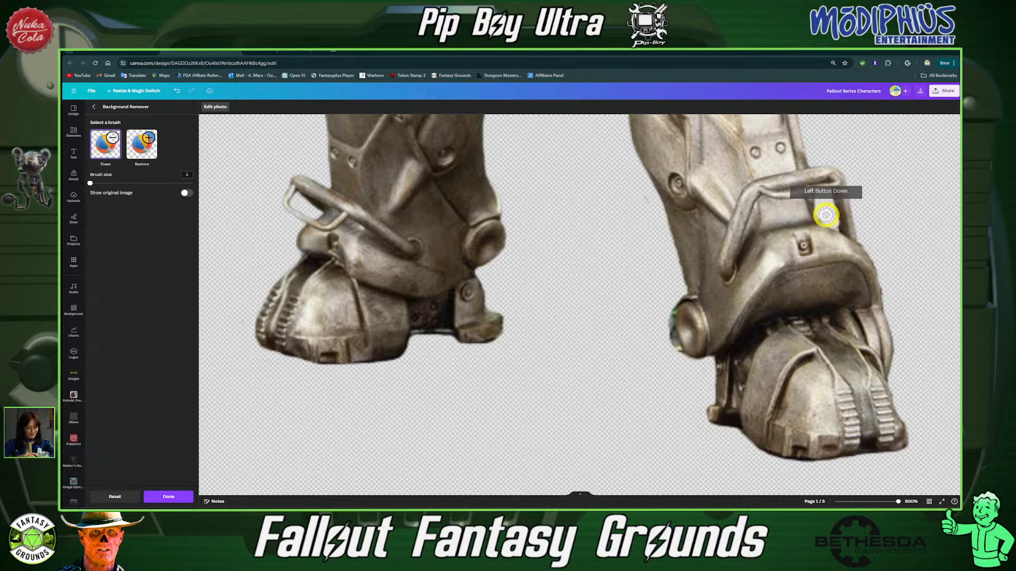
mouse_move(825, 215)
left_mouse_down()
mouse_move(831, 223)
mouse_move(889, 204)
mouse_move(777, 220)
left_mouse_up()
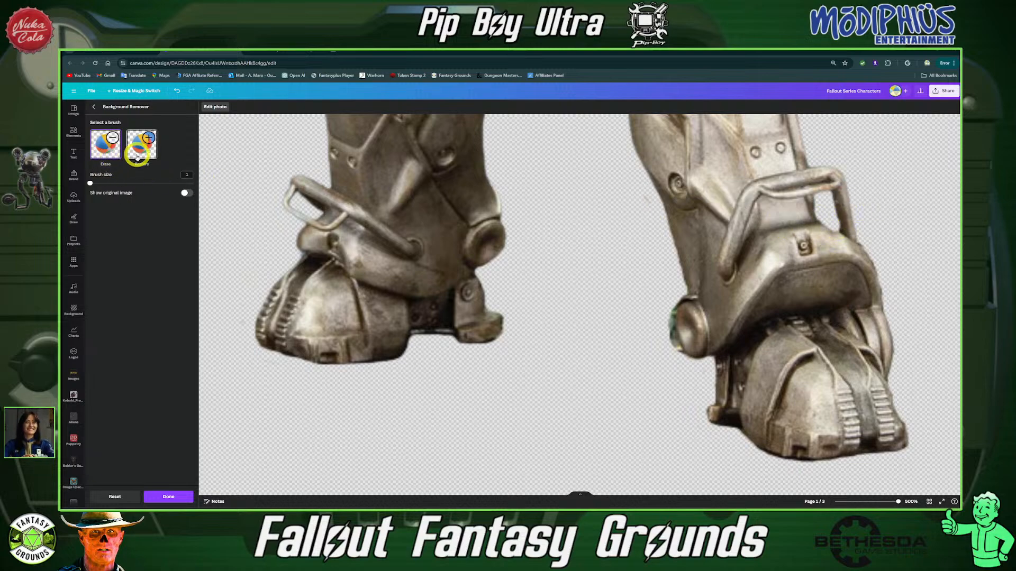
mouse_move(757, 267)
left_mouse_down()
mouse_move(820, 227)
mouse_move(810, 200)
mouse_move(812, 221)
mouse_move(846, 233)
mouse_move(832, 185)
mouse_move(780, 193)
mouse_move(720, 258)
left_mouse_up()
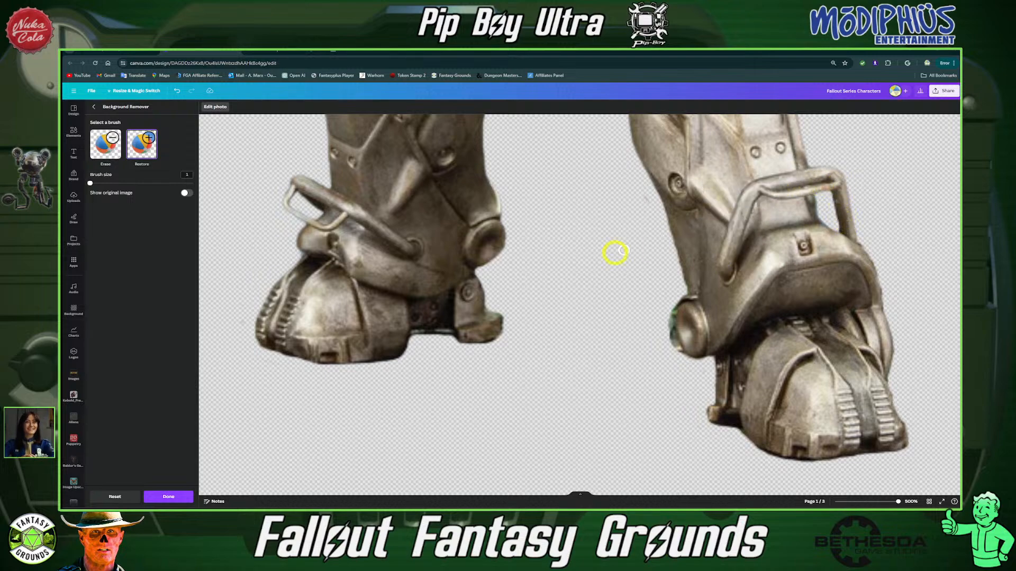
left_click(672, 284)
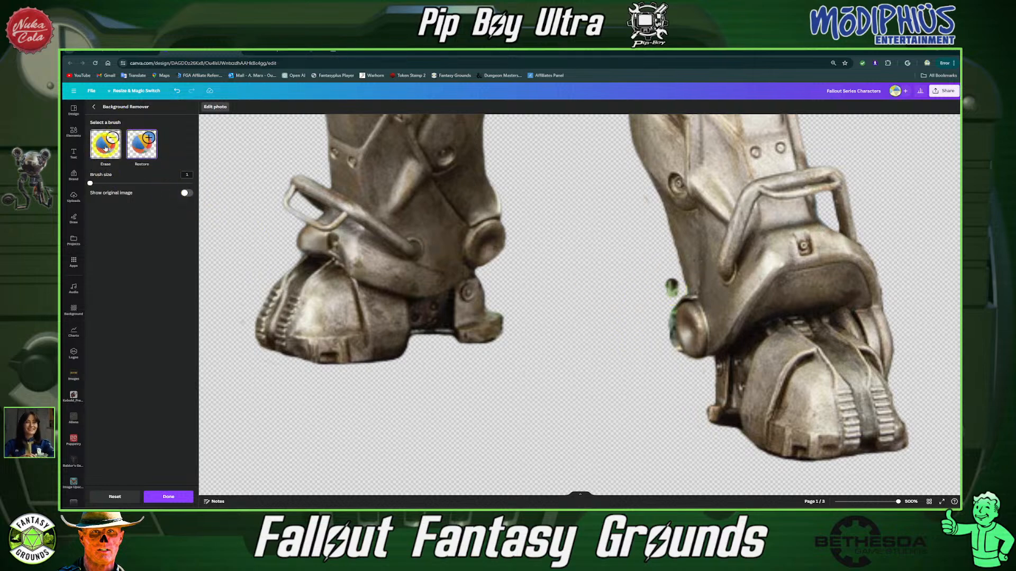
left_click(105, 146)
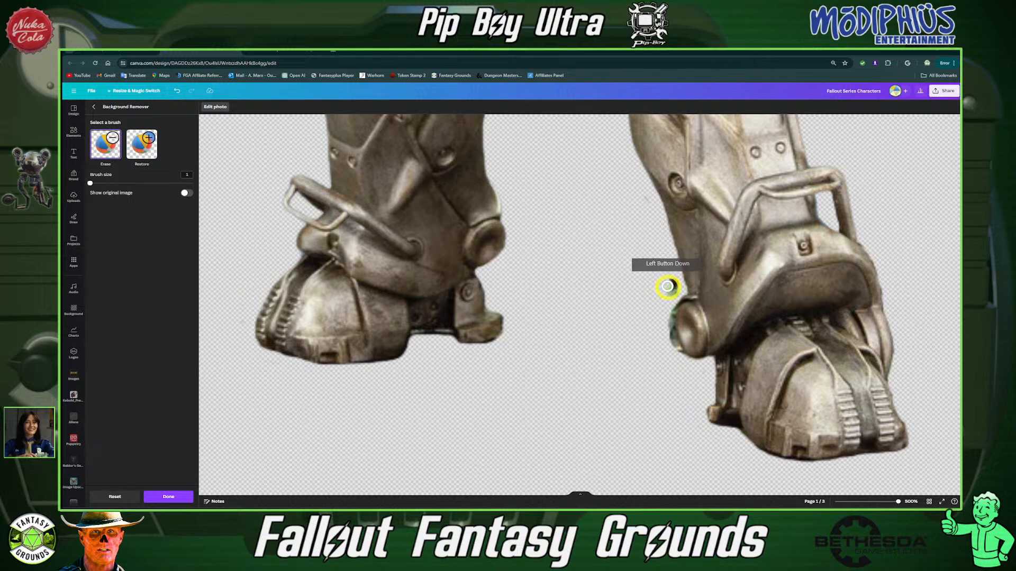
mouse_move(671, 288)
left_mouse_down()
mouse_move(667, 319)
mouse_move(664, 283)
mouse_move(645, 279)
left_mouse_up()
Erase the background showing through the gap between the torso and the arm above the gun barrel
scroll(573, 358, "up", 3)
scroll(574, 357, "up", 1)
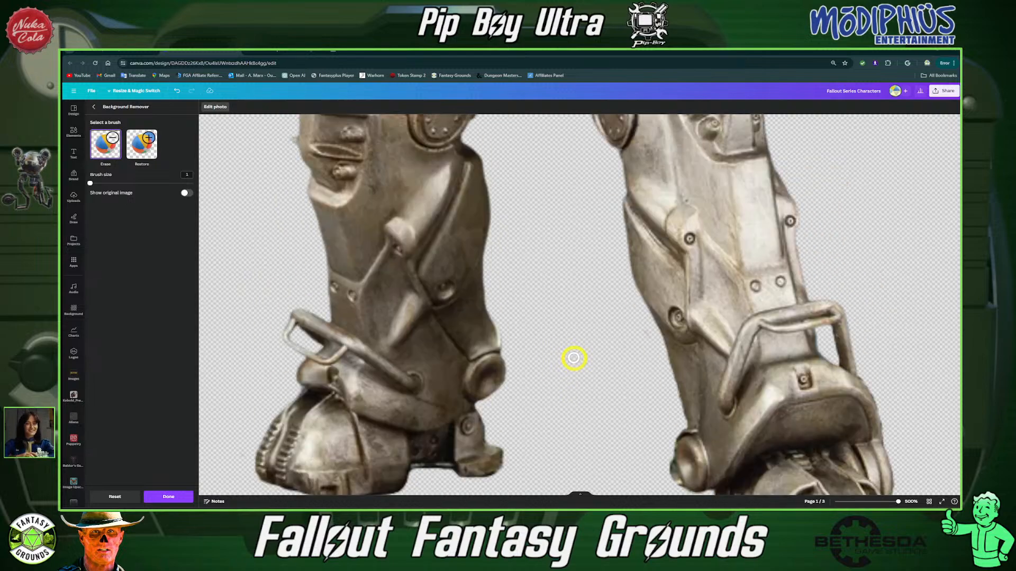
scroll(573, 358, "down", 10)
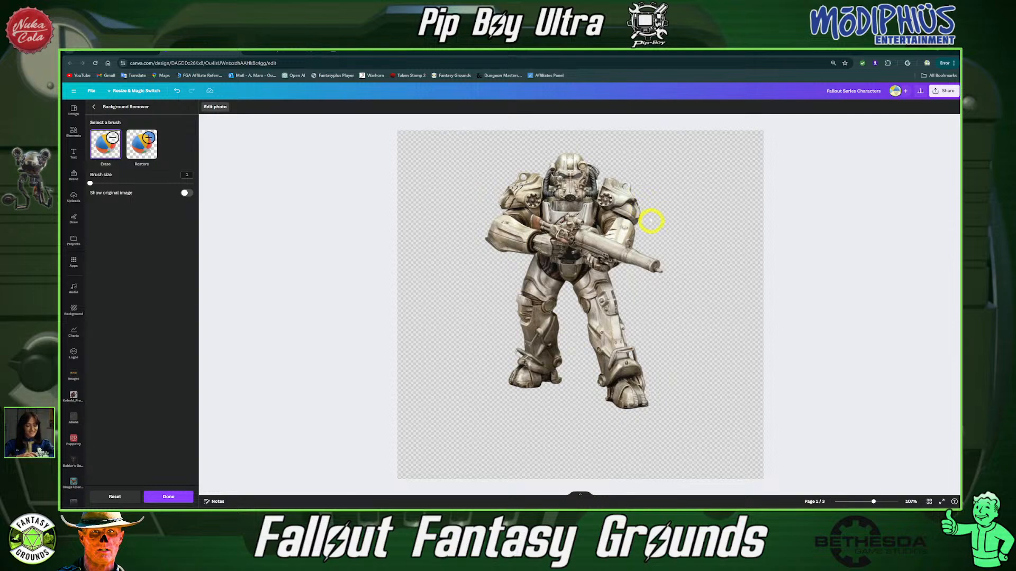
scroll(521, 231, "up", 3)
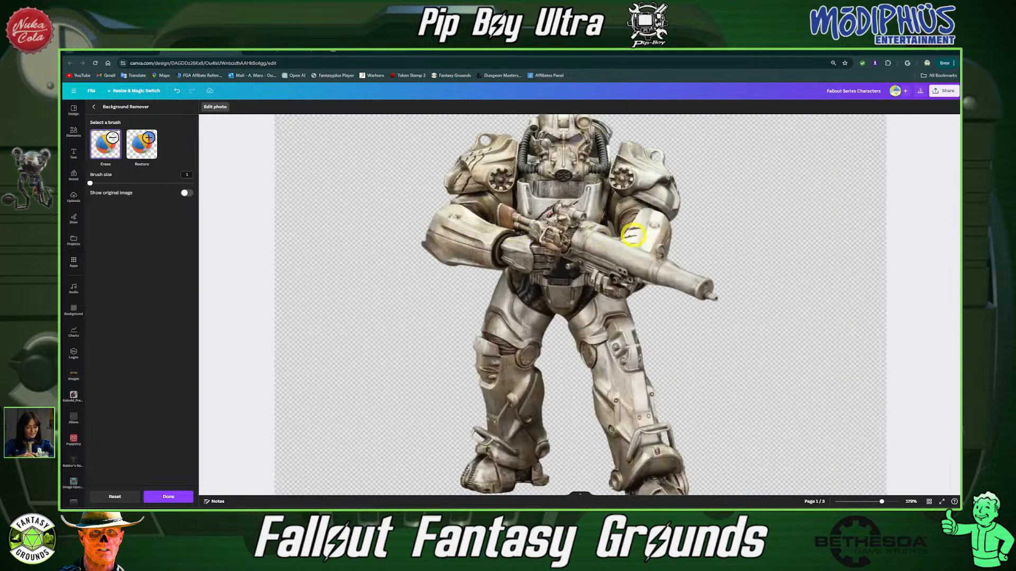
scroll(622, 241, "up", 5)
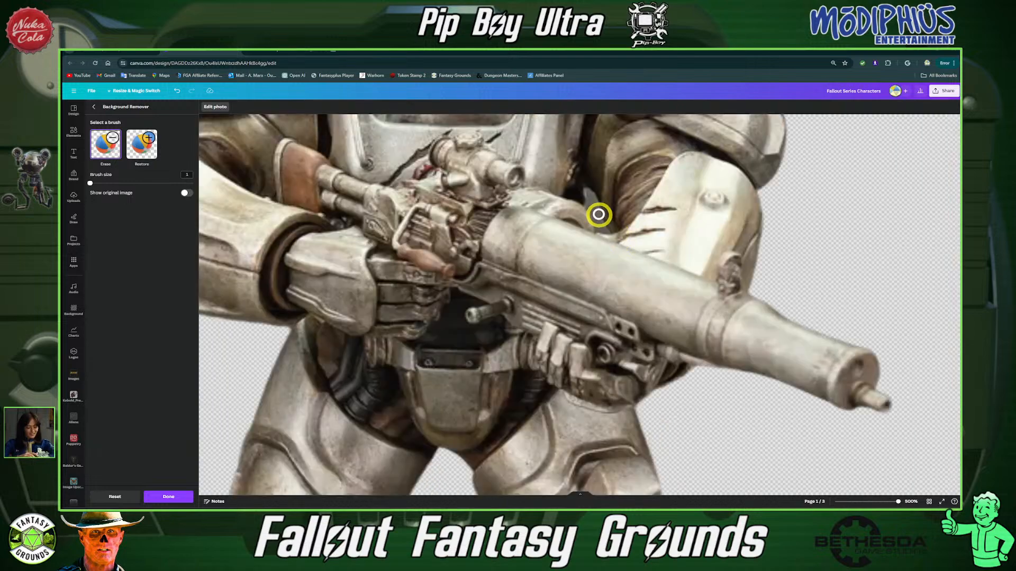
left_click_drag(588, 190, 590, 197)
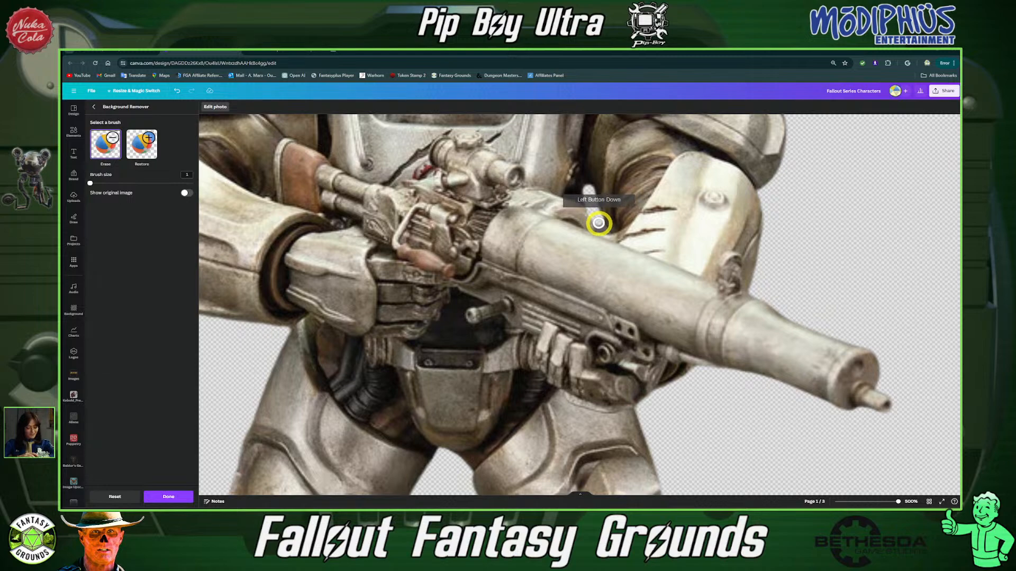
left_click_drag(604, 230, 607, 232)
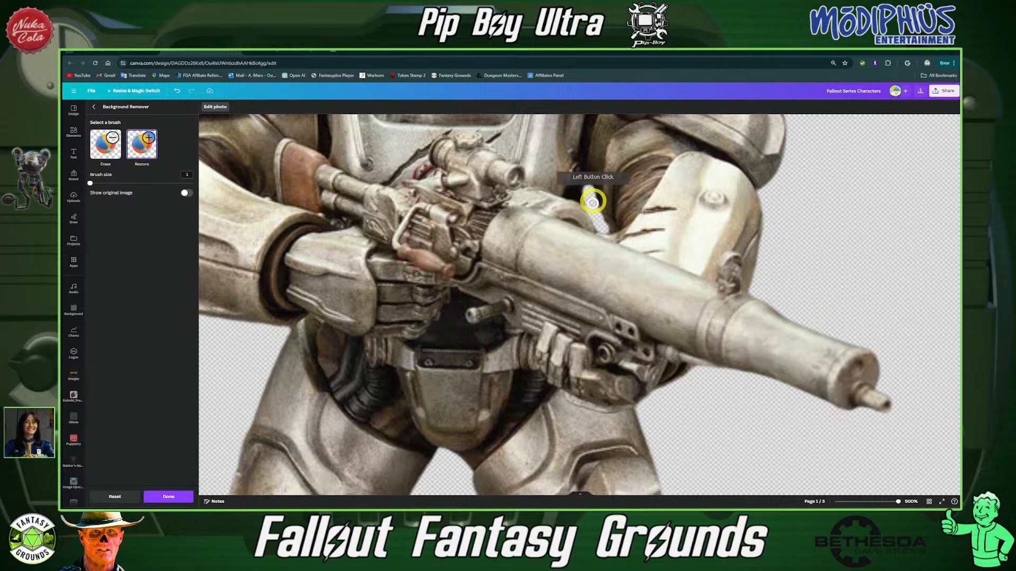
Refine the gap between torso and arm by restoring its over-erased armor edge and erasing the remaining background
mouse_move(595, 191)
left_mouse_down()
mouse_move(601, 179)
mouse_move(612, 229)
mouse_move(557, 186)
left_mouse_up()
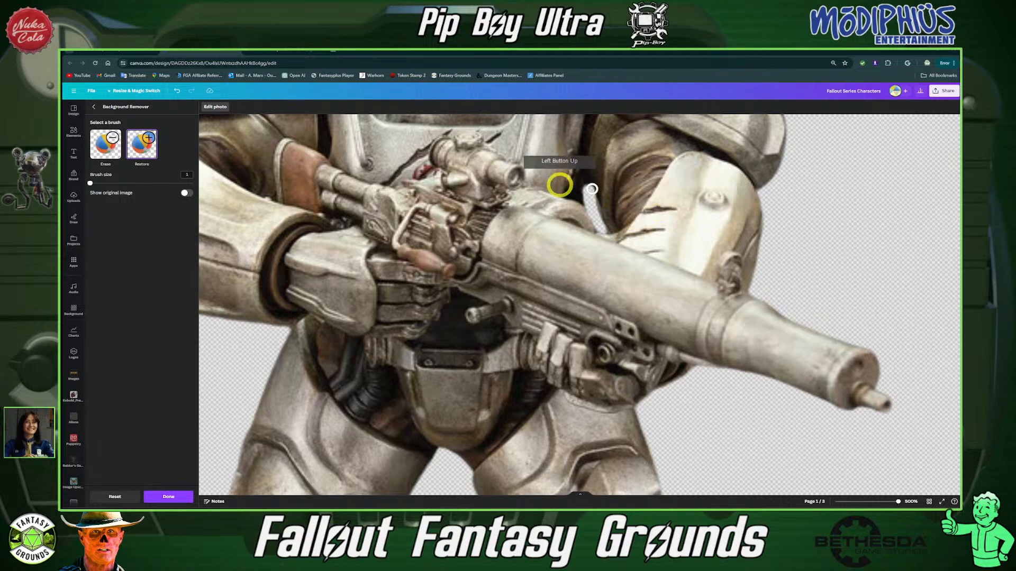
left_click(147, 139)
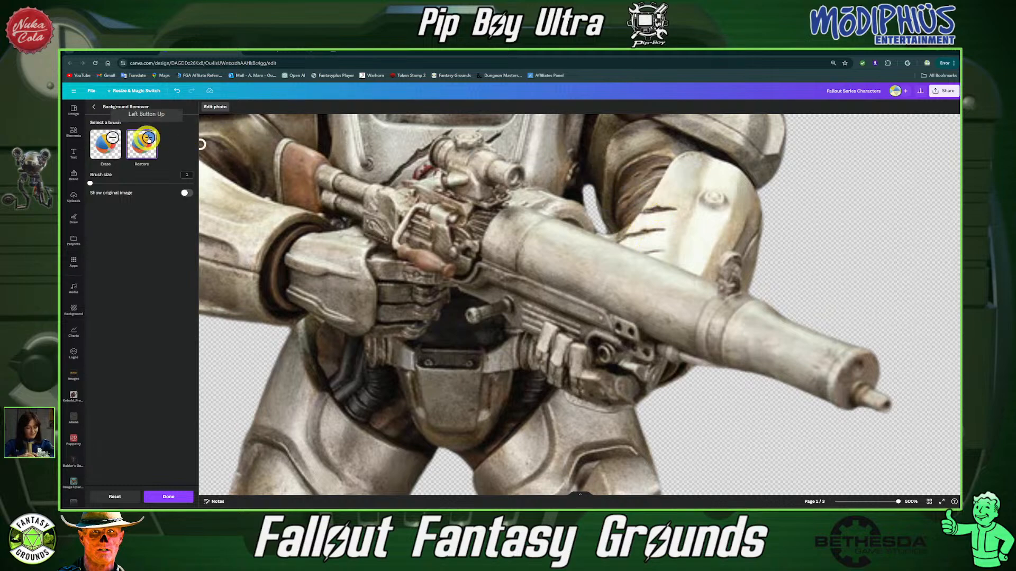
left_click(111, 149)
left_click_drag(585, 197, 602, 231)
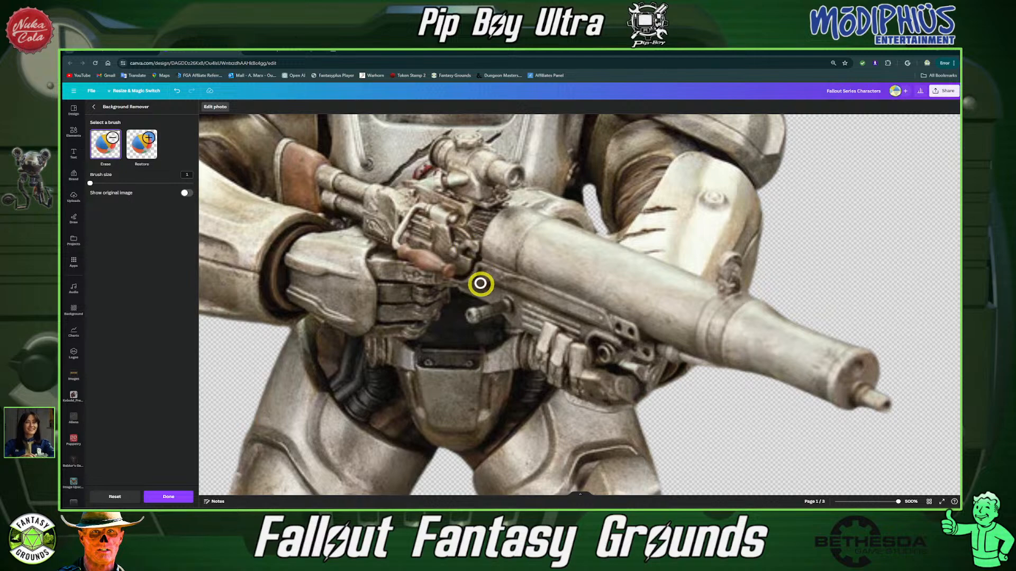
Restore the missing spot between the forearm and the gun's wooden stock, and return from Background Remover to the design pages
scroll(262, 197, "left", 2)
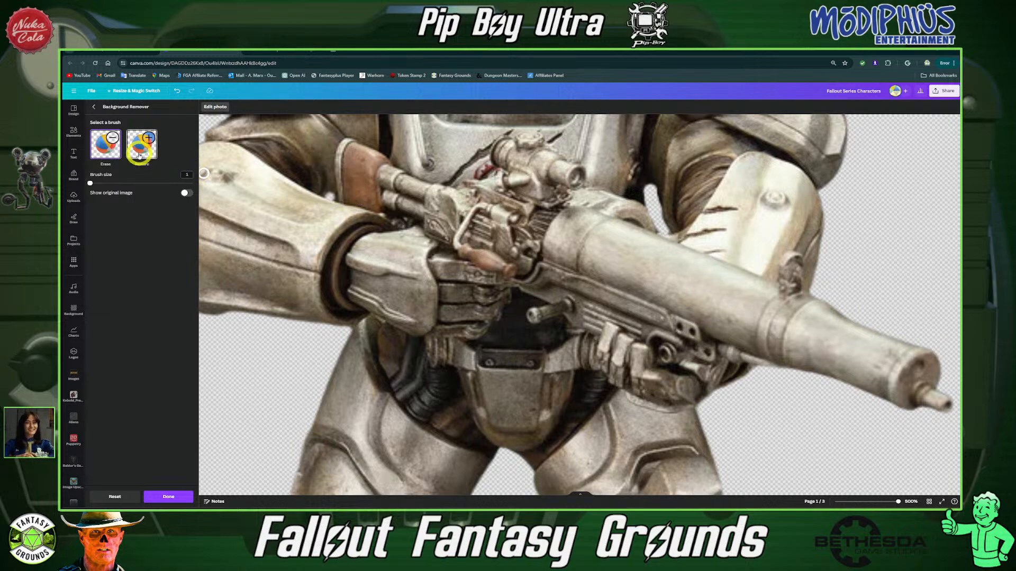
mouse_move(329, 191)
left_mouse_down()
mouse_move(317, 182)
mouse_move(342, 198)
mouse_move(278, 186)
mouse_move(326, 251)
mouse_move(354, 261)
left_mouse_up()
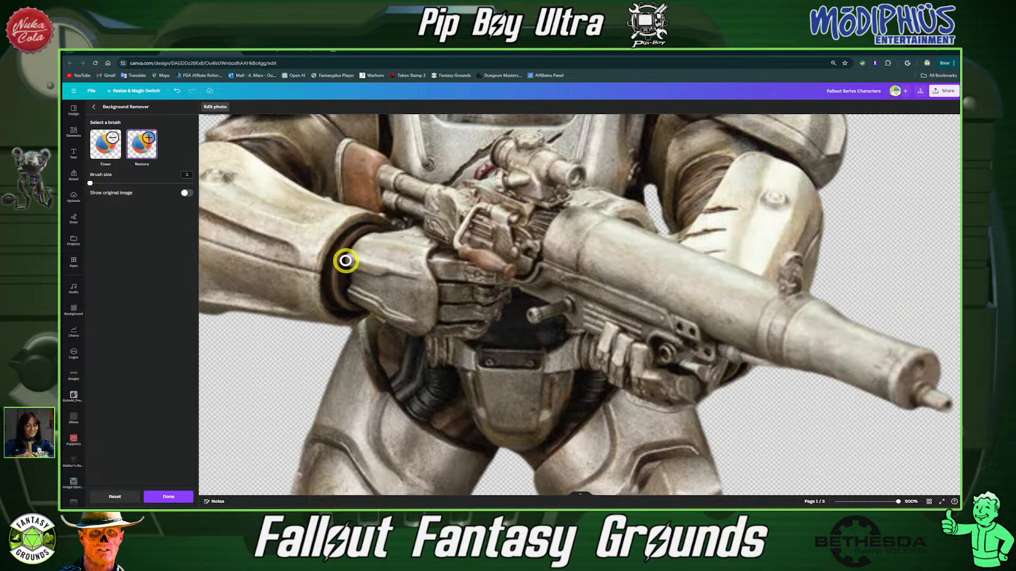
key("ctrl+alt+0")
scroll(582, 319, "down", 3)
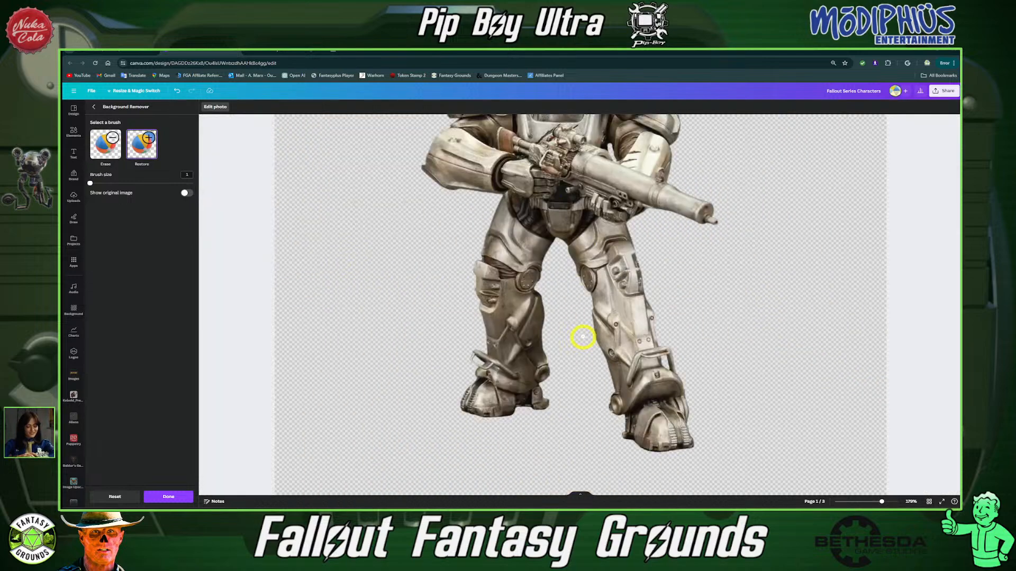
scroll(609, 331, "up", 3)
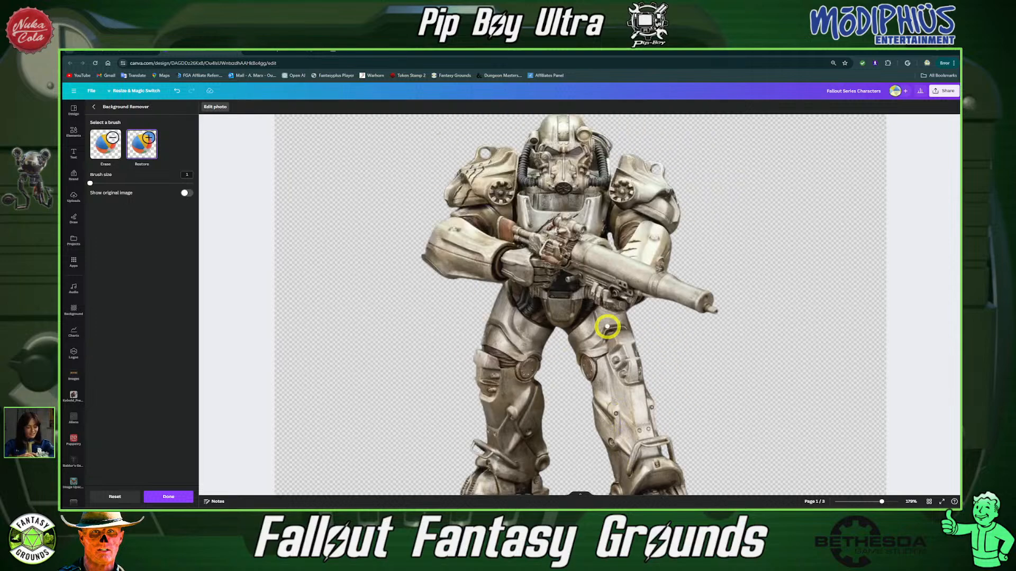
left_click(93, 108)
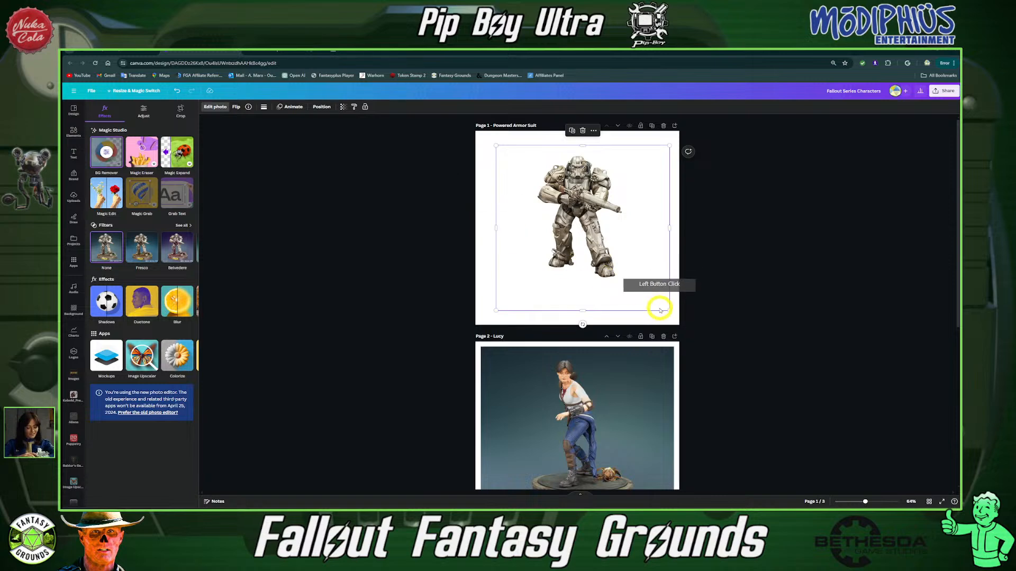
Enlarge the Powered Armor Suit cutout until the figure fills page 1 and center it on the page
left_click_drag(593, 259, 562, 218)
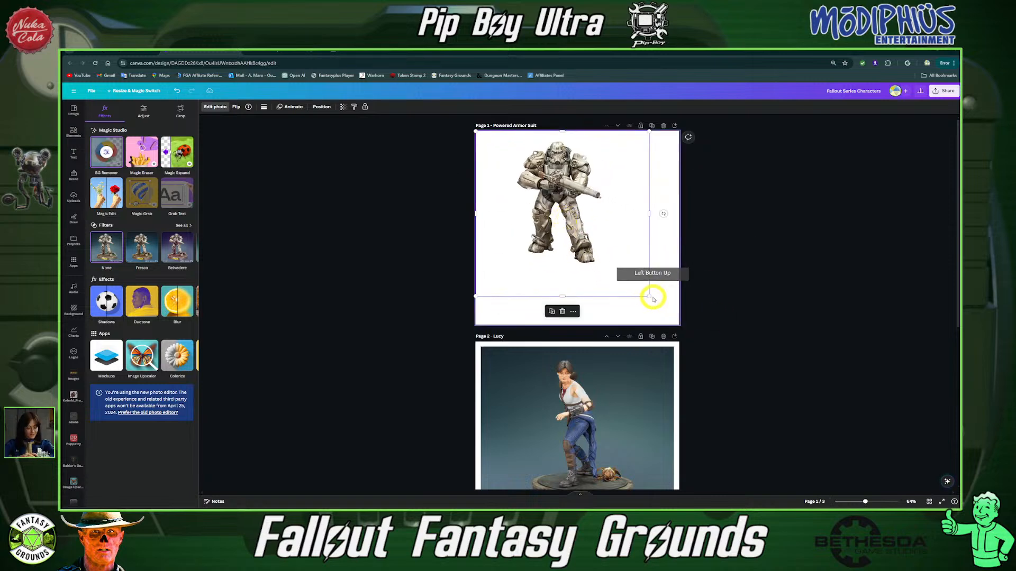
left_click_drag(651, 288, 735, 356)
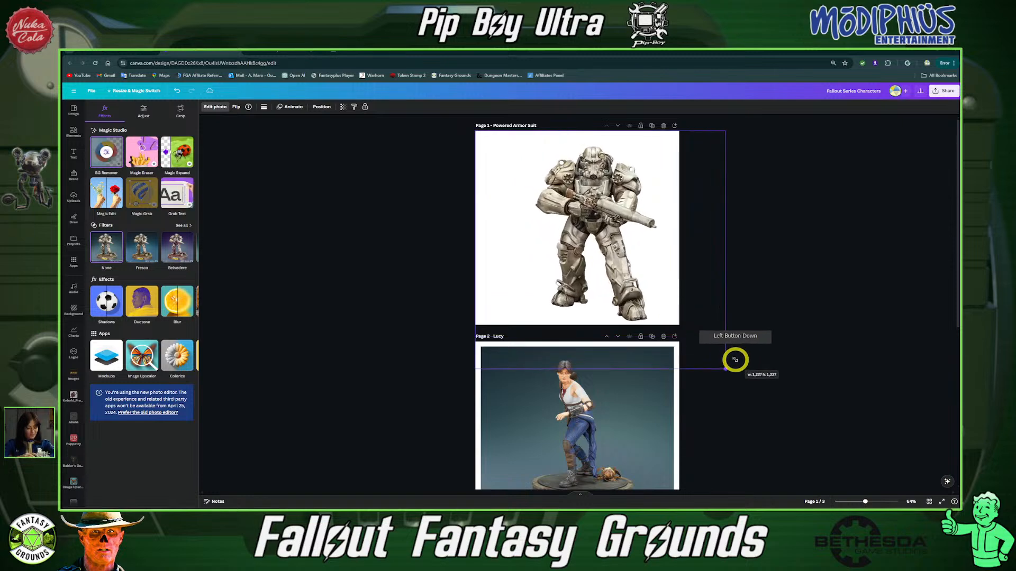
left_click_drag(614, 247, 593, 240)
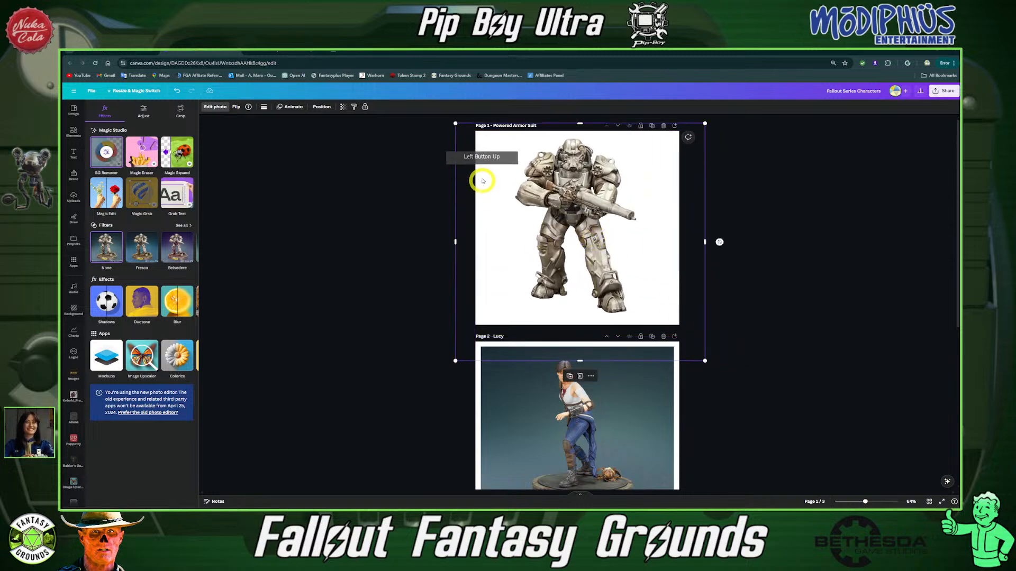
left_click_drag(454, 123, 441, 116)
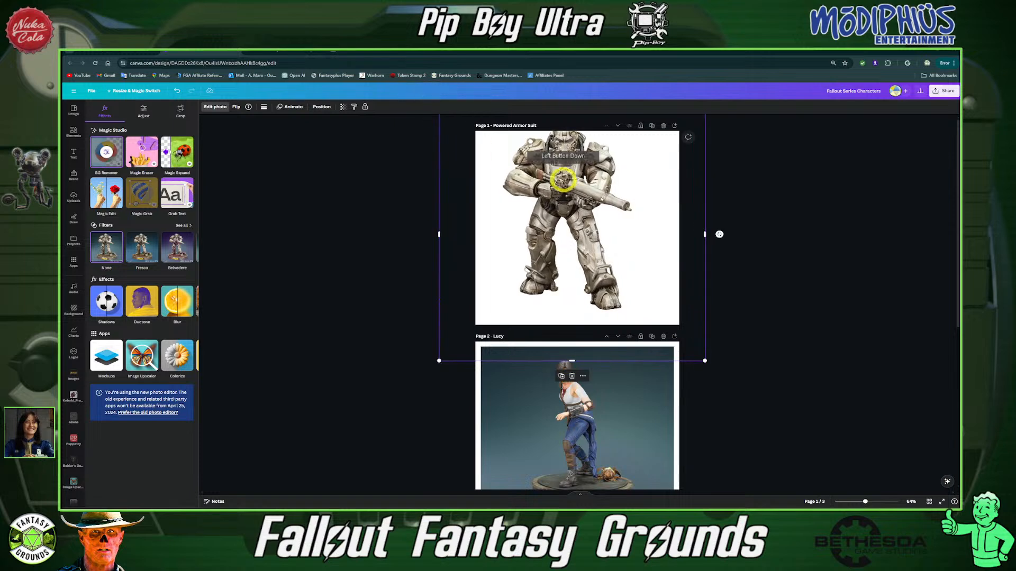
left_click_drag(633, 219, 635, 217)
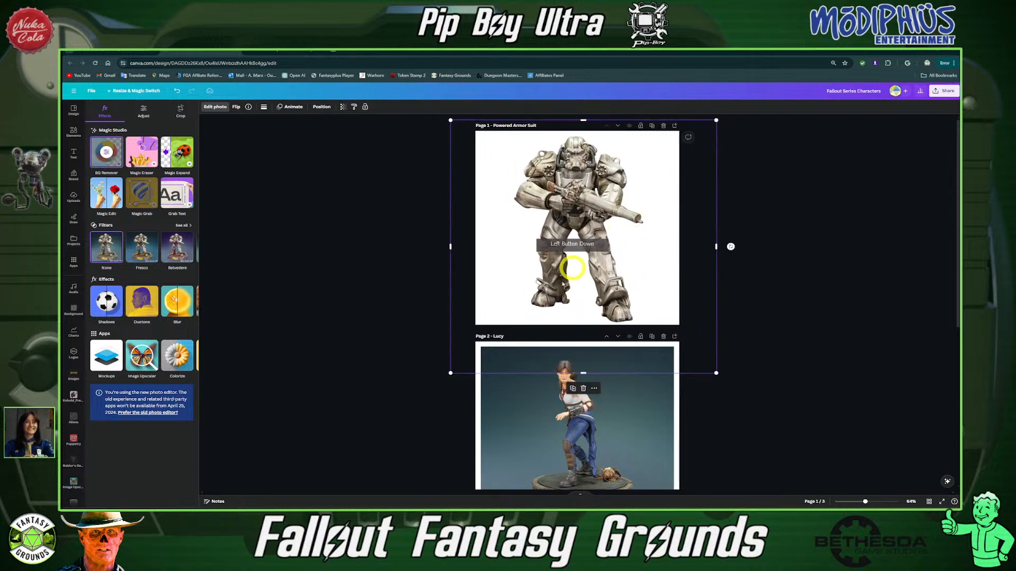
left_click_drag(451, 374, 440, 381)
left_click_drag(595, 249, 599, 241)
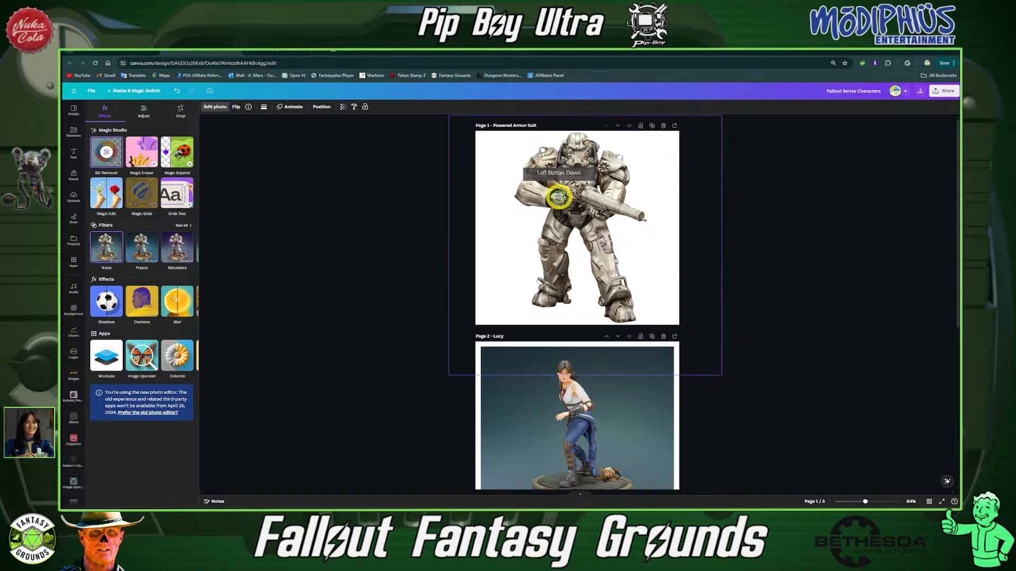
left_click_drag(557, 198, 551, 197)
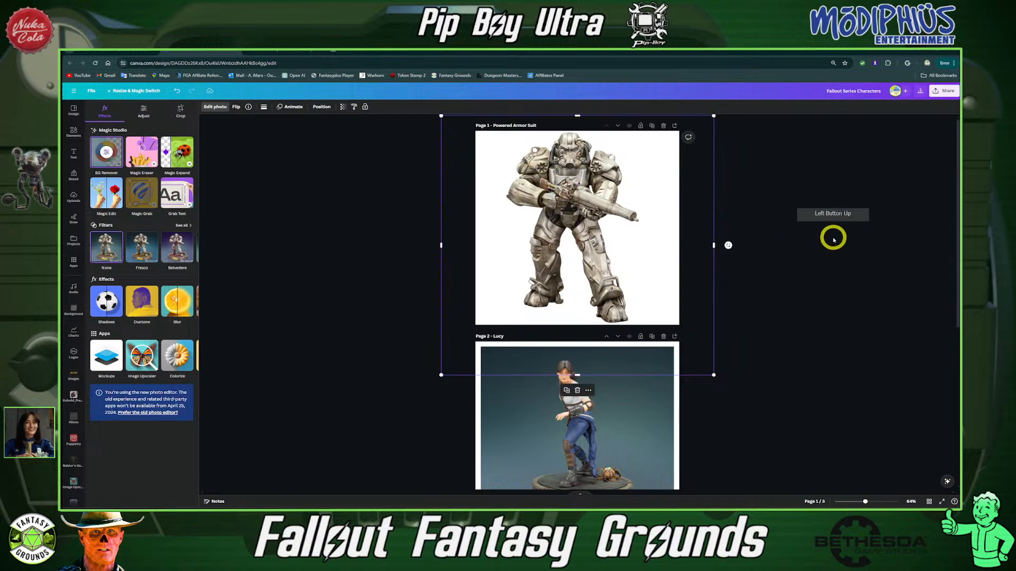
left_click(834, 243)
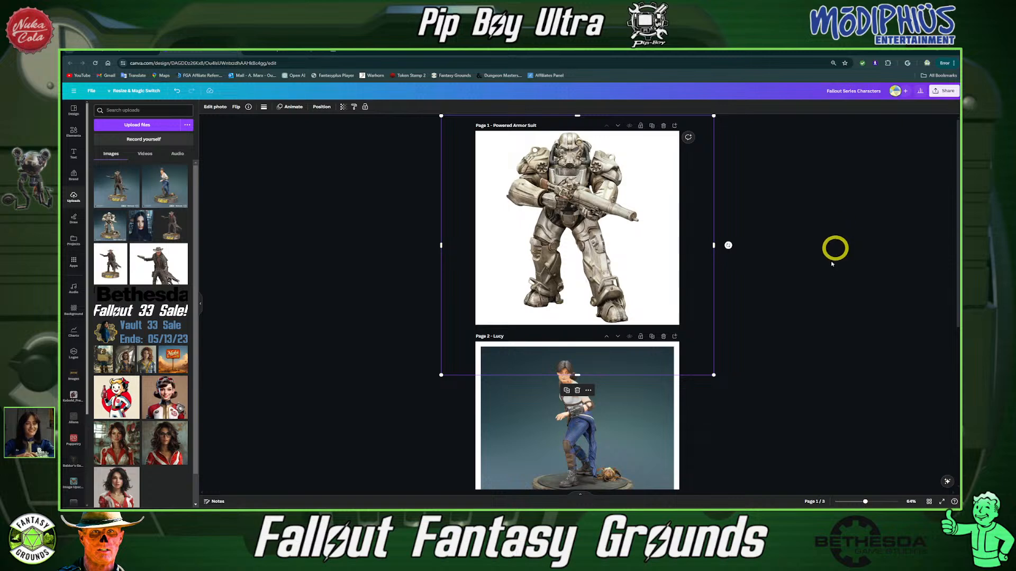
left_click(504, 226)
left_click(340, 243)
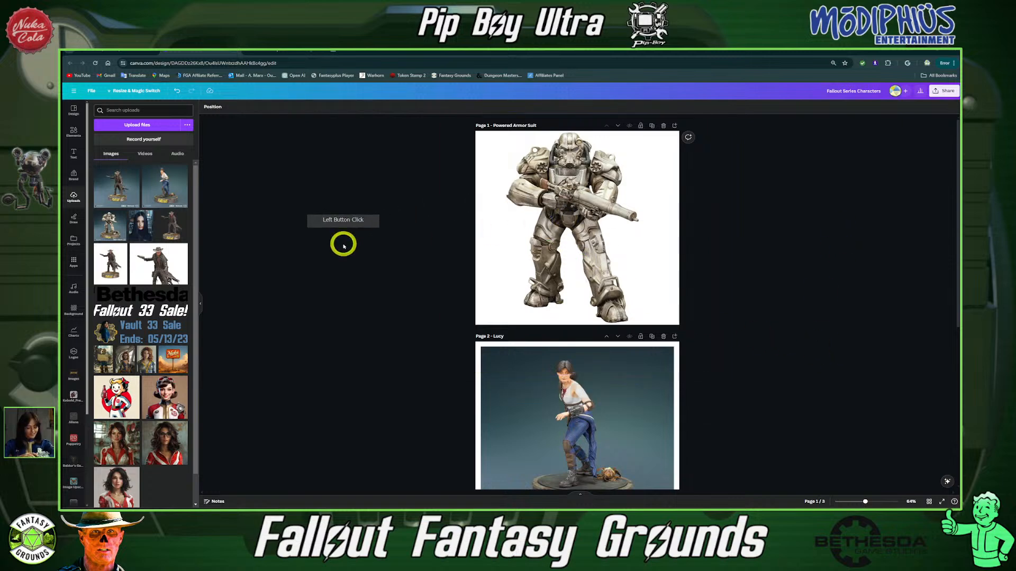
Remove the background from the Lucy photo on page 2 with BG Remover
left_click(666, 432)
scroll(665, 433, "down", 5)
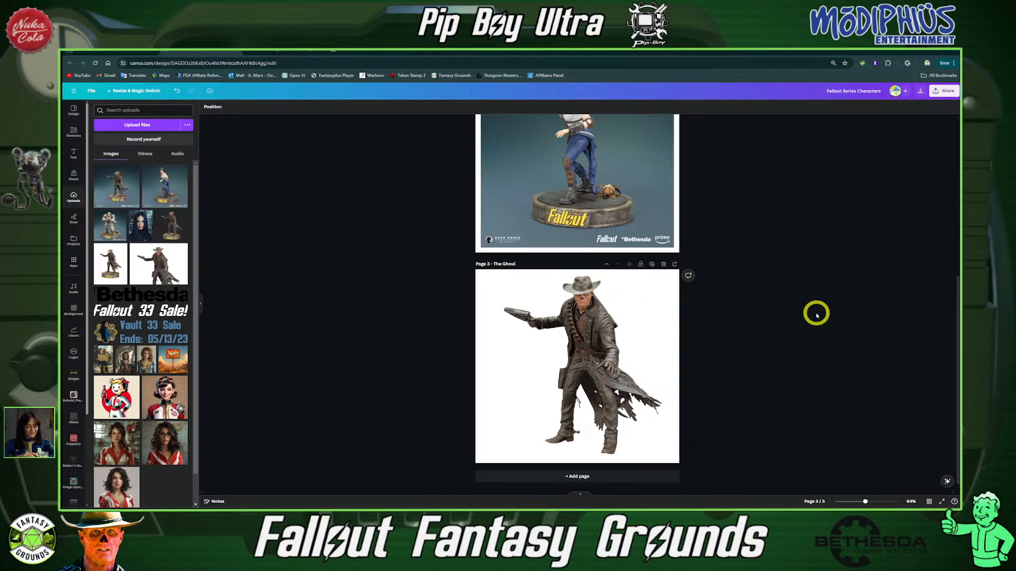
scroll(586, 248, "up", 2)
left_click(586, 221)
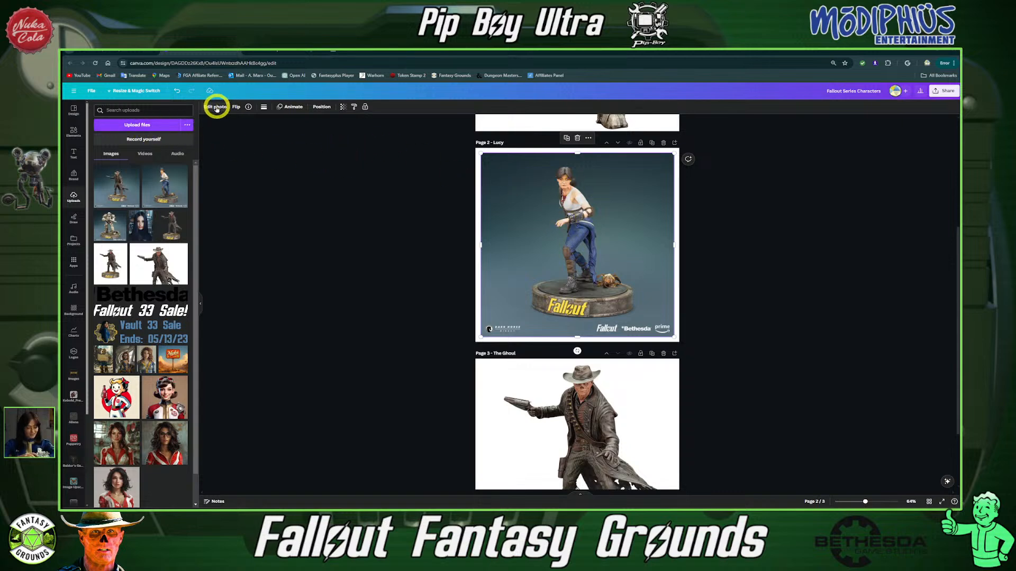
left_click(217, 107)
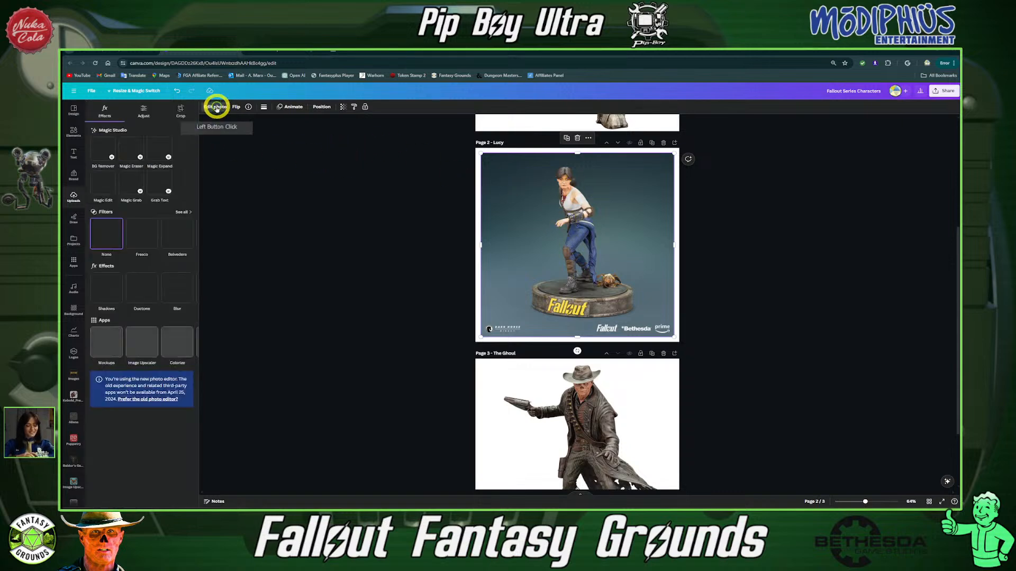
left_click(112, 154)
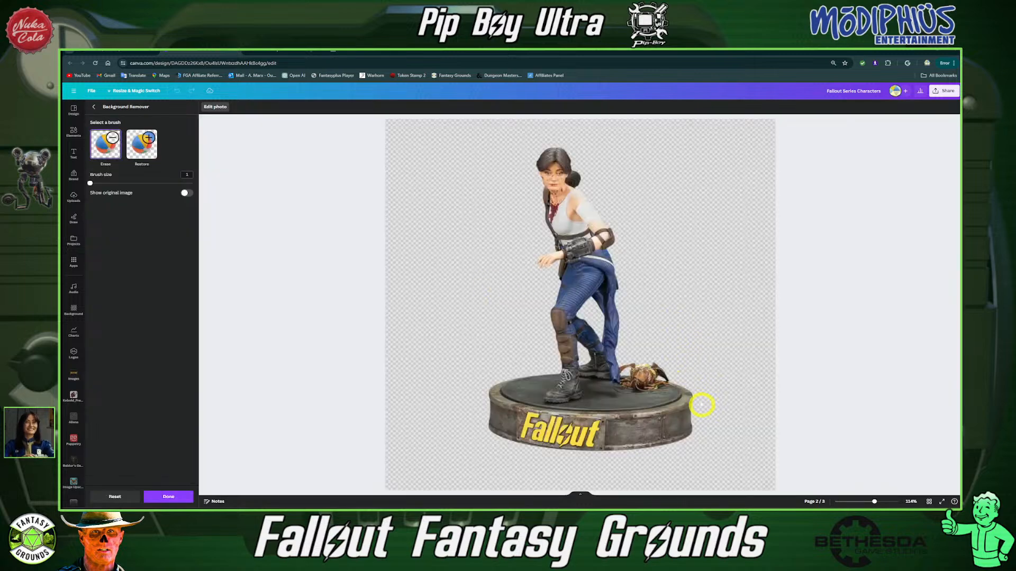
Erase most of the Fallout display base and the object behind Lucy's feet with the Erase brush at size 9
scroll(695, 402, "up", 5)
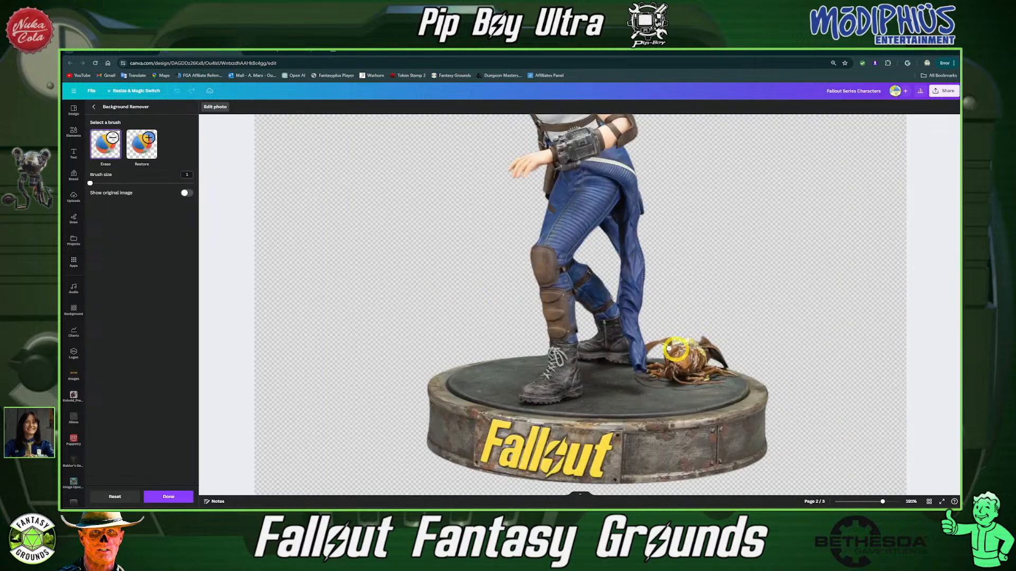
scroll(644, 277, "up", 4)
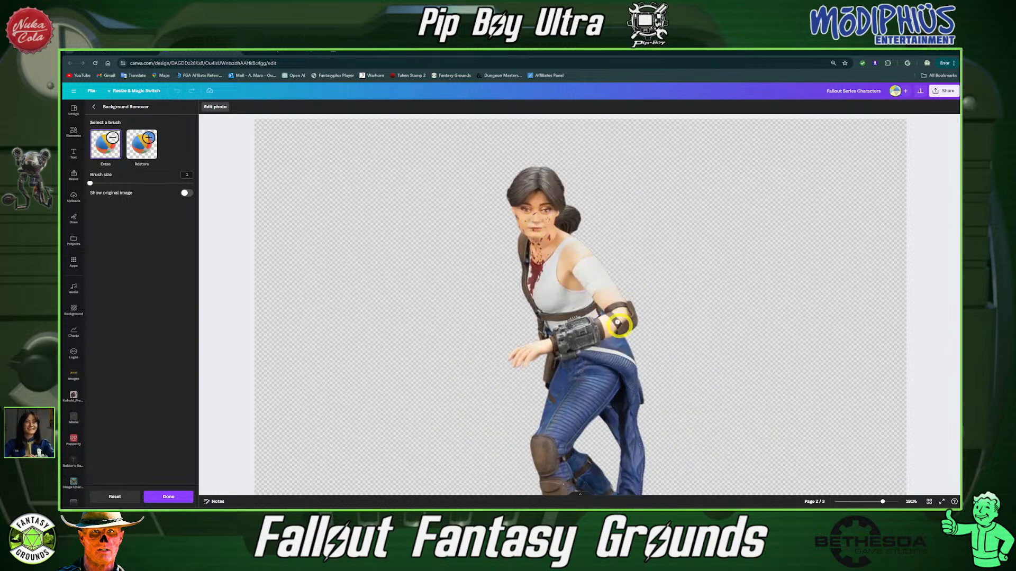
scroll(553, 407, "down", 5)
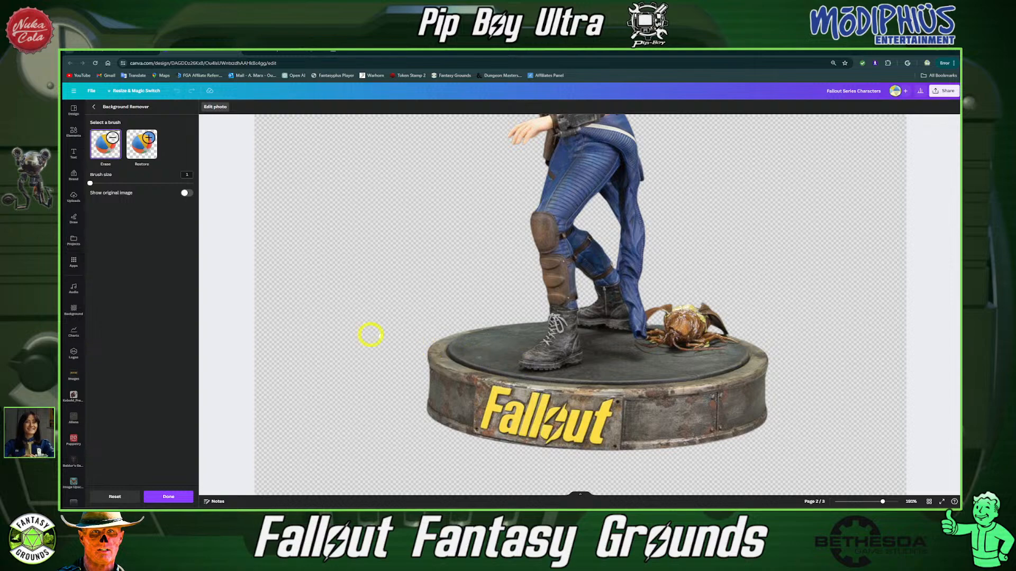
mouse_move(89, 185)
left_mouse_down()
mouse_move(329, 182)
mouse_move(404, 363)
mouse_move(465, 408)
mouse_move(572, 416)
mouse_move(703, 391)
mouse_move(749, 360)
mouse_move(739, 278)
mouse_move(691, 267)
mouse_move(678, 281)
mouse_move(743, 413)
mouse_move(635, 447)
mouse_move(628, 390)
mouse_move(658, 376)
mouse_move(621, 406)
mouse_move(531, 413)
mouse_move(481, 388)
mouse_move(475, 347)
mouse_move(500, 318)
mouse_move(465, 341)
mouse_move(526, 422)
mouse_move(626, 395)
mouse_move(594, 408)
mouse_move(630, 390)
mouse_move(622, 379)
mouse_move(675, 369)
mouse_move(698, 346)
mouse_move(694, 325)
mouse_move(709, 320)
mouse_move(725, 332)
mouse_move(659, 424)
mouse_move(362, 408)
mouse_move(141, 196)
mouse_move(141, 184)
mouse_move(102, 187)
mouse_move(381, 263)
mouse_move(653, 381)
mouse_move(619, 412)
left_mouse_up()
scroll(617, 414, "up", 3)
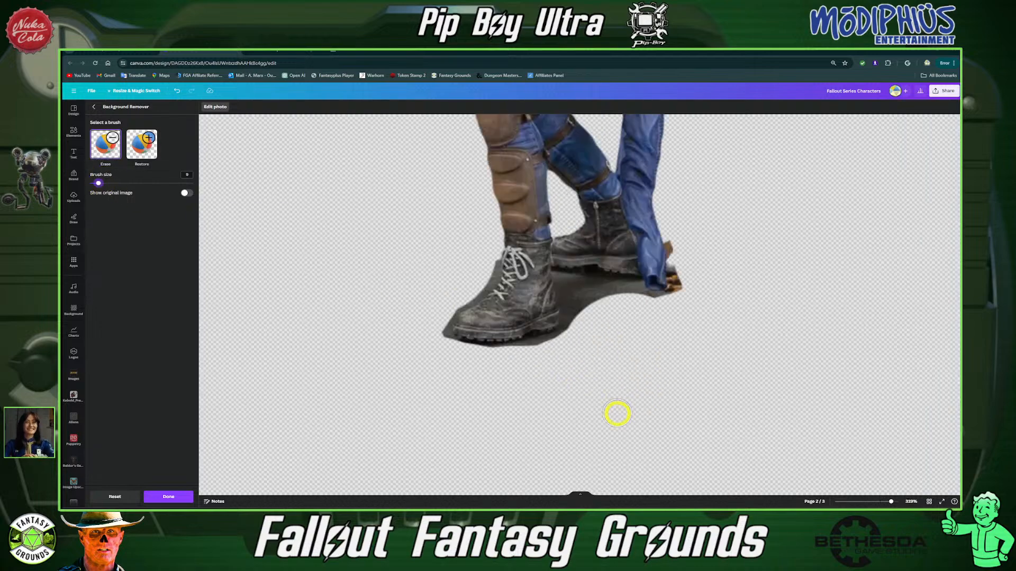
Erase the leftover base closely around Lucy's front boot with the Erase brush at size 1
scroll(617, 414, "up", 3)
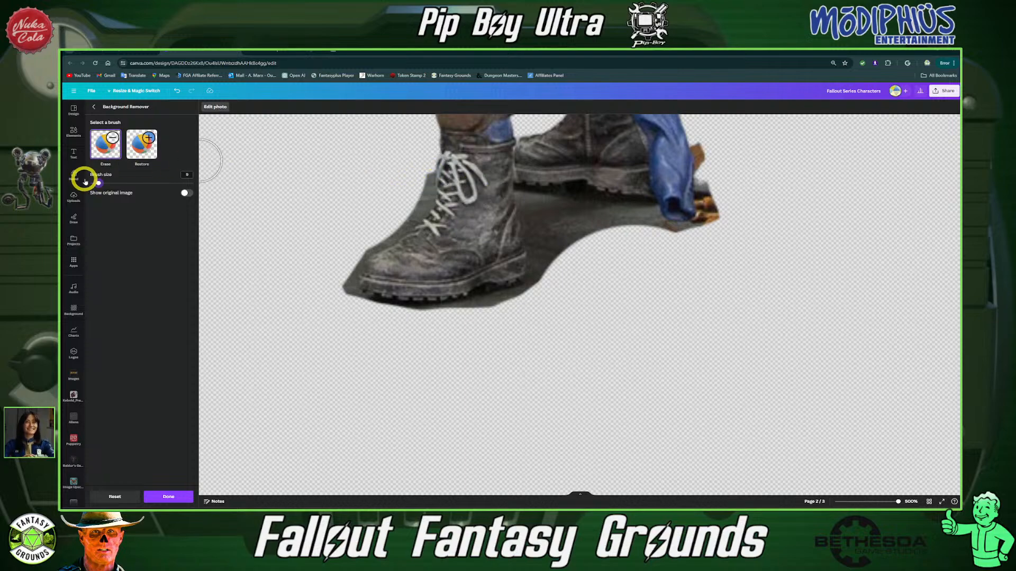
mouse_move(89, 183)
left_mouse_down()
mouse_move(503, 215)
mouse_move(429, 174)
mouse_move(419, 220)
mouse_move(360, 262)
mouse_move(348, 285)
mouse_move(345, 296)
mouse_move(387, 311)
mouse_move(474, 305)
mouse_move(580, 253)
left_mouse_up()
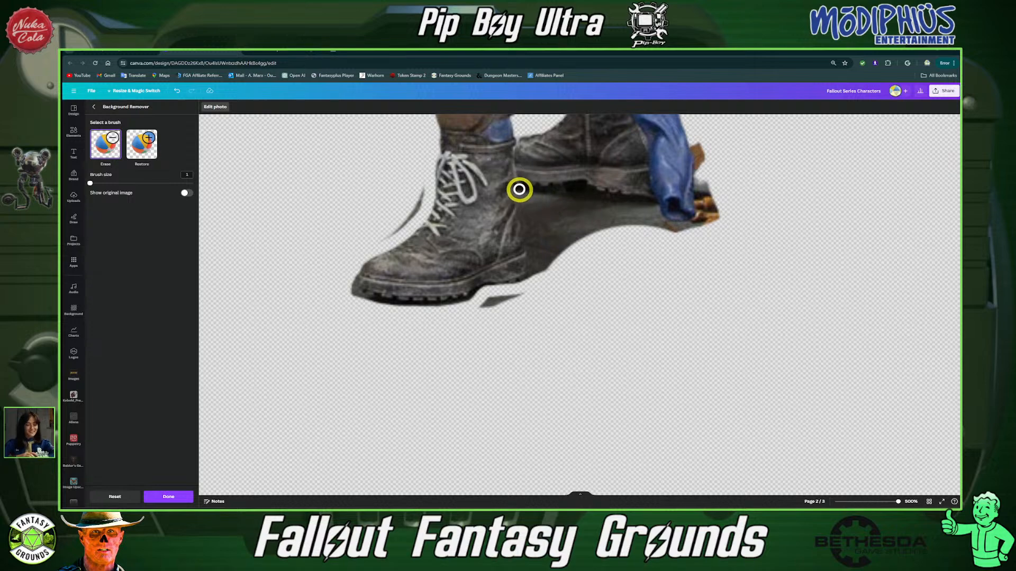
mouse_move(521, 195)
left_mouse_down()
mouse_move(533, 266)
mouse_move(508, 339)
left_mouse_up()
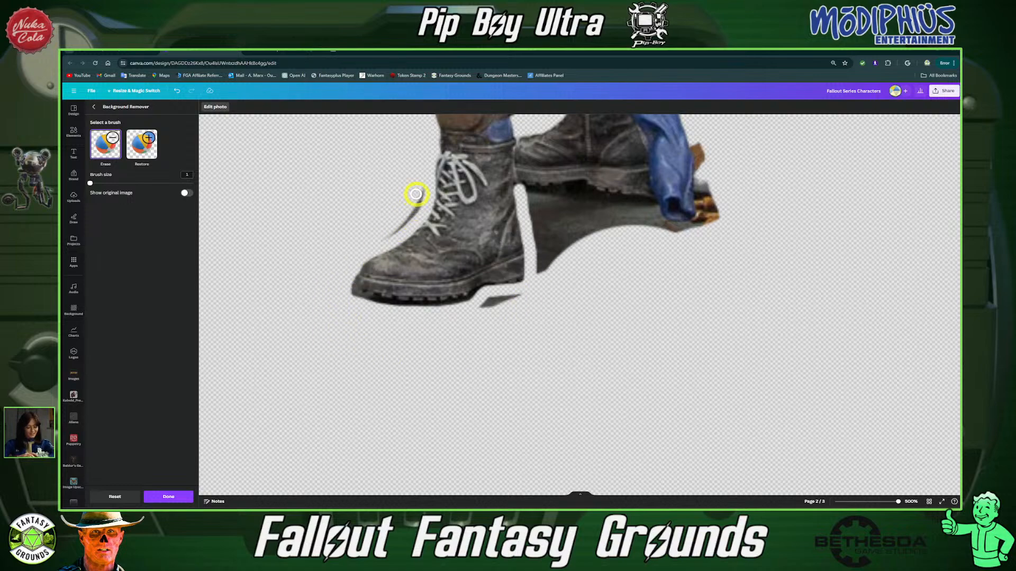
mouse_move(423, 183)
left_mouse_down()
mouse_move(399, 227)
mouse_move(340, 274)
mouse_move(351, 296)
mouse_move(389, 307)
left_mouse_up()
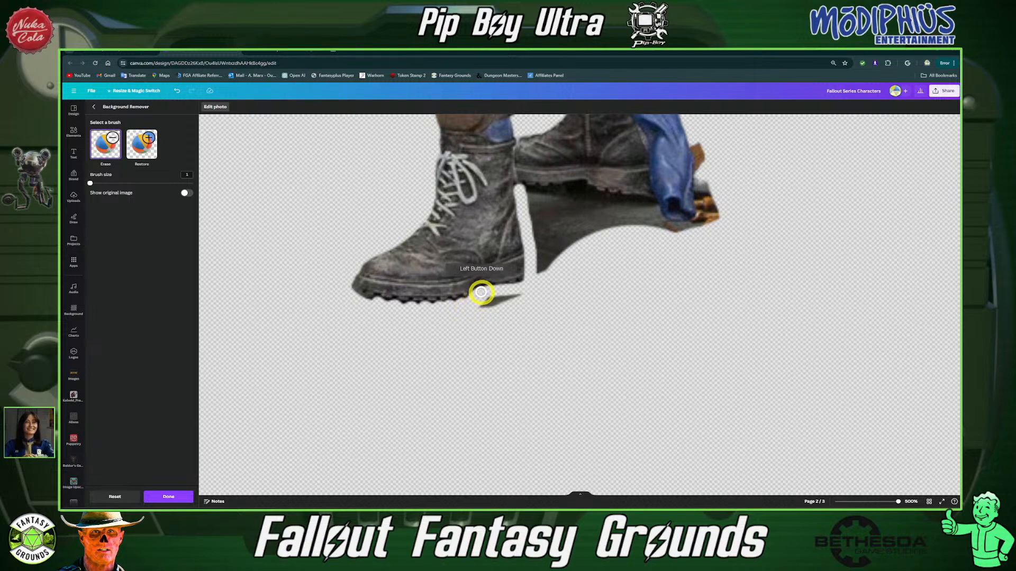
mouse_move(481, 292)
left_mouse_down()
mouse_move(563, 265)
mouse_move(552, 261)
mouse_move(530, 182)
mouse_move(566, 217)
mouse_move(564, 208)
left_mouse_up()
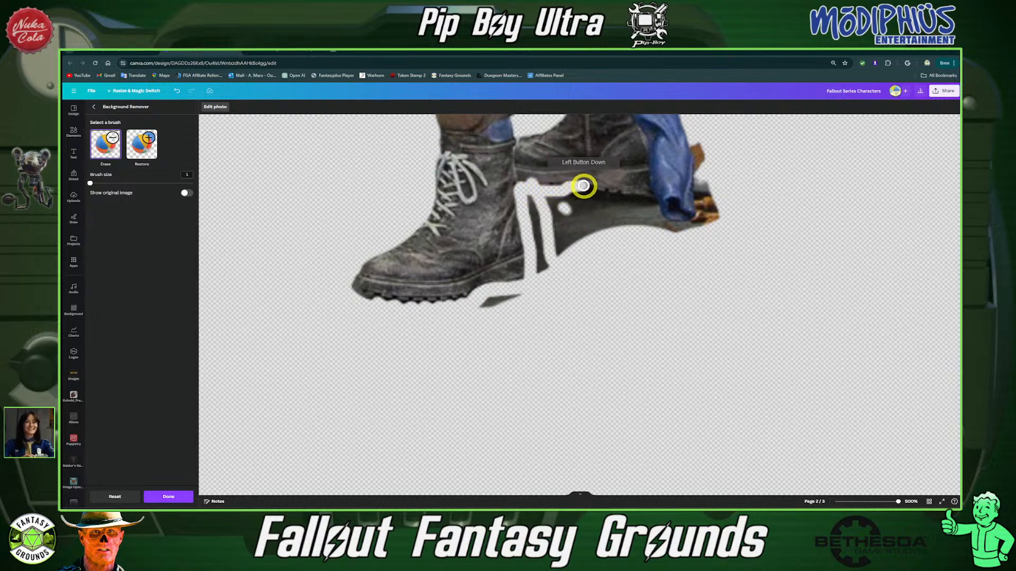
Erase the rest of the base between the boots and around the hanging blue cloth, using brush sizes 1 and 10
mouse_move(583, 186)
left_mouse_down()
mouse_move(671, 226)
mouse_move(705, 217)
mouse_move(703, 134)
mouse_move(703, 217)
mouse_move(716, 191)
mouse_move(709, 149)
mouse_move(716, 205)
mouse_move(707, 221)
mouse_move(665, 233)
mouse_move(553, 198)
mouse_move(529, 219)
mouse_move(535, 280)
mouse_move(540, 267)
mouse_move(438, 319)
mouse_move(373, 310)
mouse_move(508, 332)
mouse_move(494, 331)
mouse_move(508, 318)
left_mouse_up()
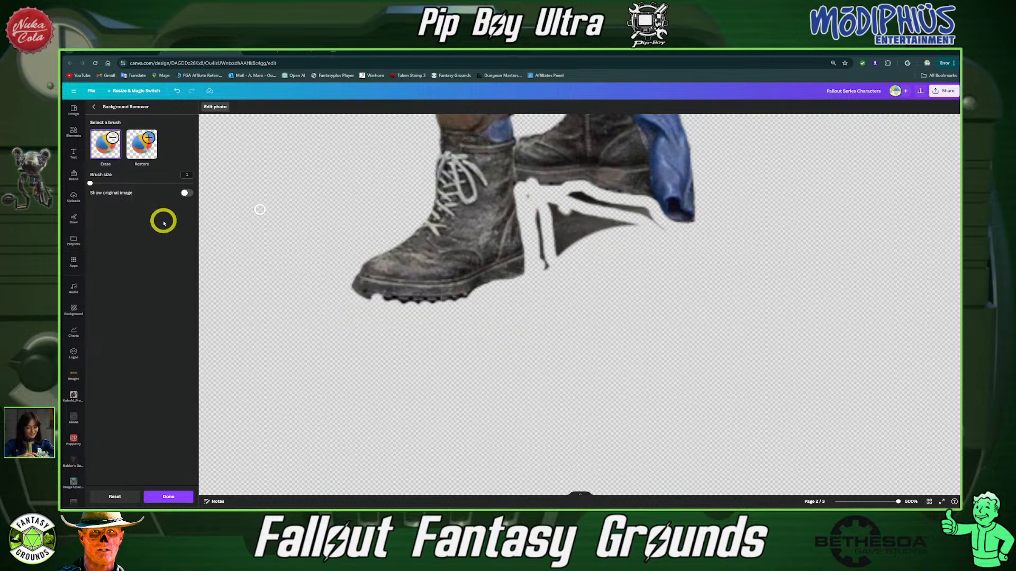
left_click_drag(91, 184, 100, 183)
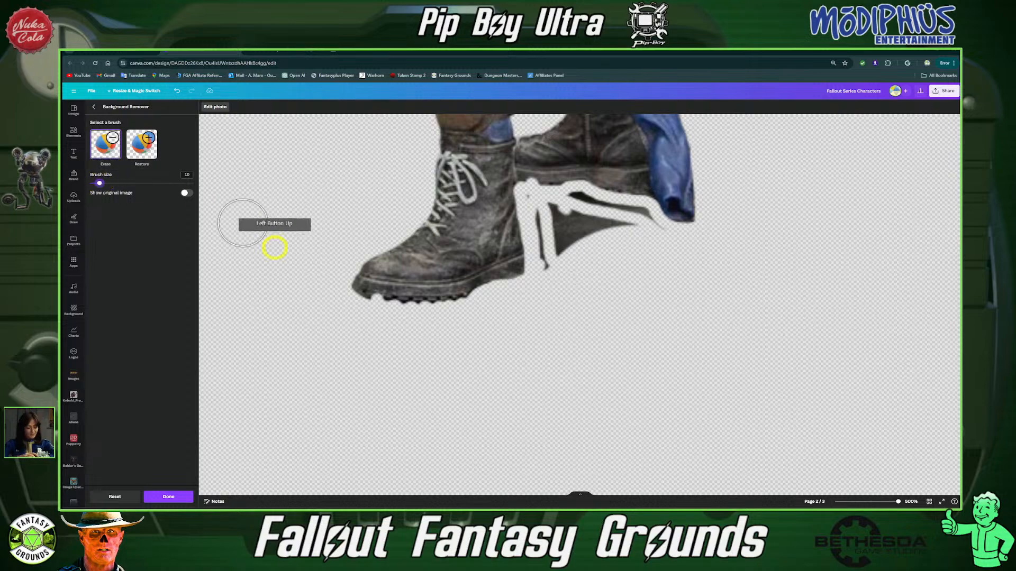
mouse_move(554, 313)
left_mouse_down()
mouse_move(546, 213)
mouse_move(628, 227)
mouse_move(565, 241)
mouse_move(637, 227)
mouse_move(597, 254)
left_mouse_up()
left_click_drag(100, 183, 90, 183)
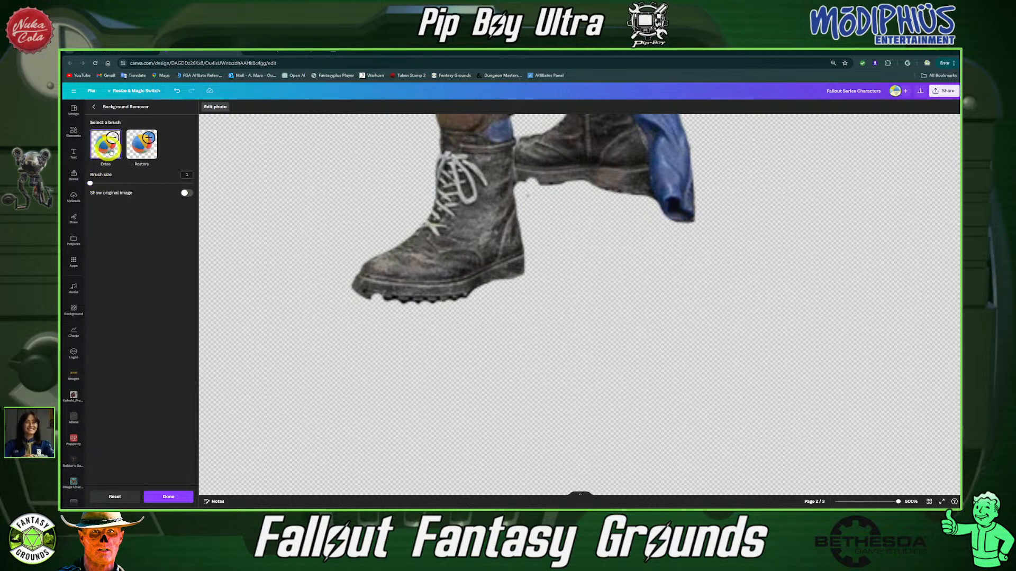
left_click(541, 196)
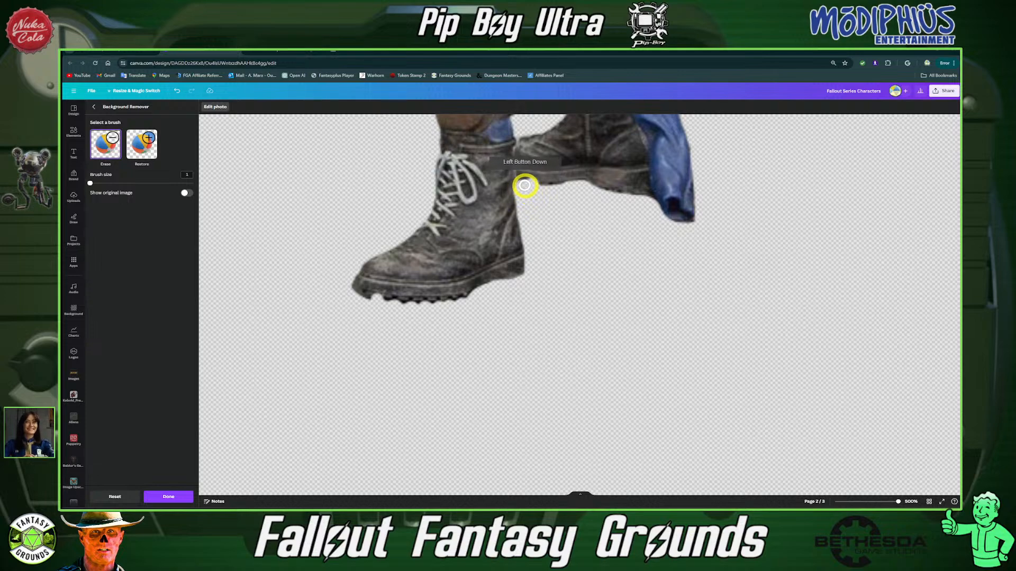
mouse_move(572, 189)
left_mouse_down()
mouse_move(554, 304)
mouse_move(502, 291)
mouse_move(583, 318)
mouse_move(535, 301)
mouse_move(405, 319)
left_mouse_up()
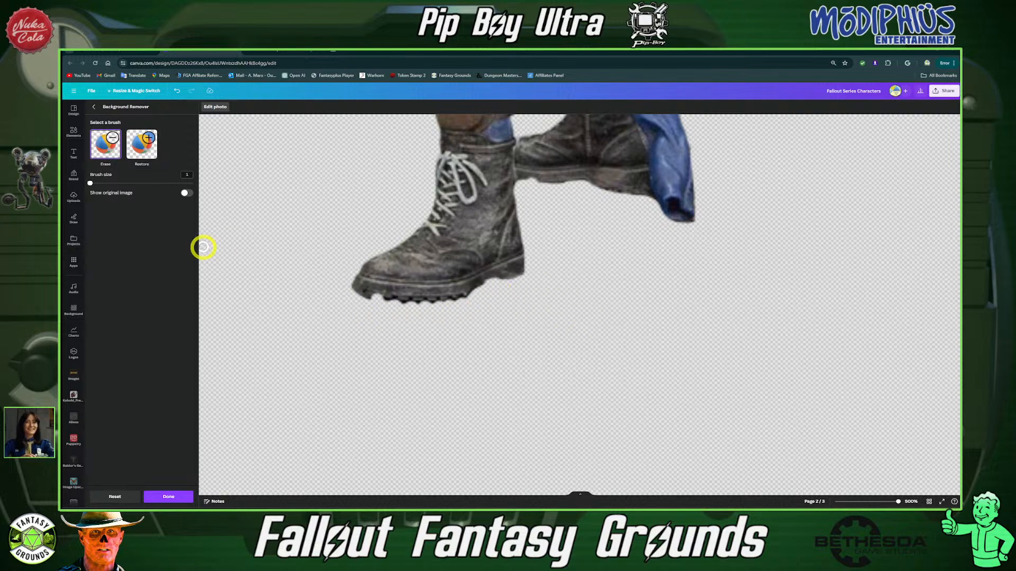
Restore the over-erased sole edges of Lucy's front and rear boots with the Restore brush at size 1
left_click(139, 154)
left_click(365, 291)
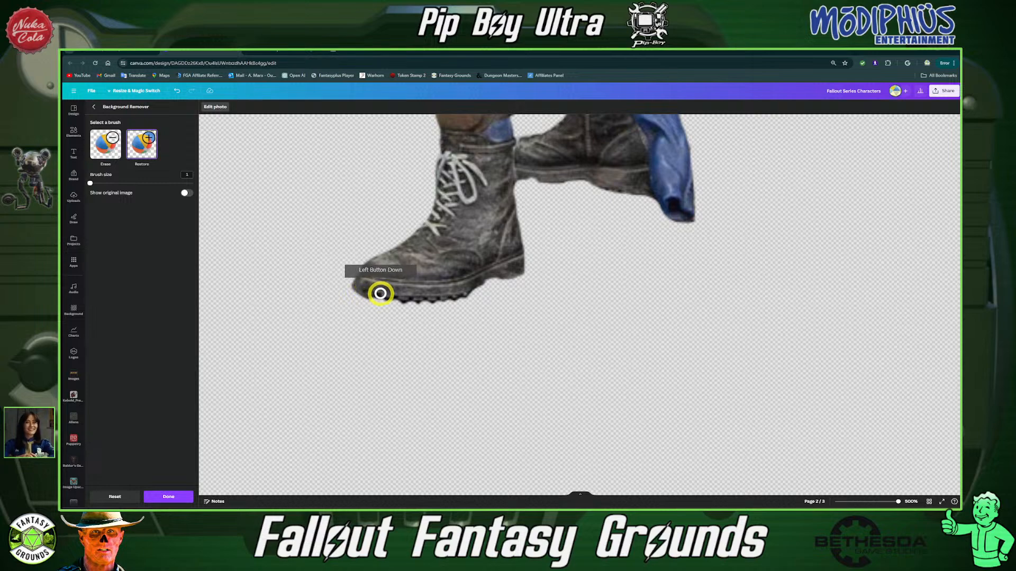
mouse_move(380, 293)
left_mouse_down()
mouse_move(503, 272)
mouse_move(513, 254)
mouse_move(510, 172)
mouse_move(525, 156)
left_mouse_up()
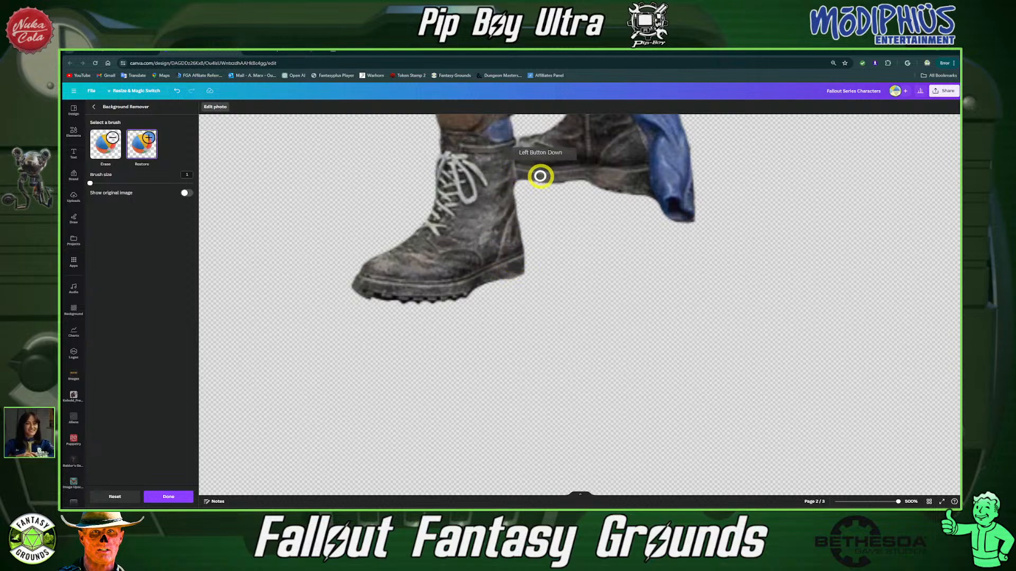
mouse_move(561, 175)
left_mouse_down()
mouse_move(619, 163)
mouse_move(515, 150)
mouse_move(626, 163)
mouse_move(677, 183)
mouse_move(684, 211)
mouse_move(684, 164)
left_mouse_up()
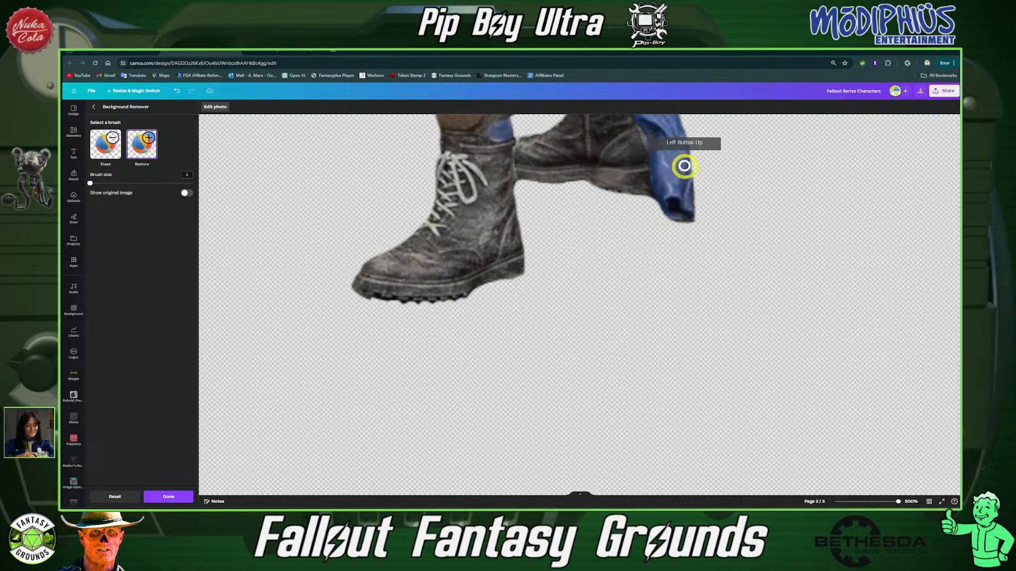
Try the Restore brush on the background beside Lucy's hair bun, erasing the restored spot again with brush size 12
scroll(656, 190, "up", 3)
scroll(656, 190, "up", 3)
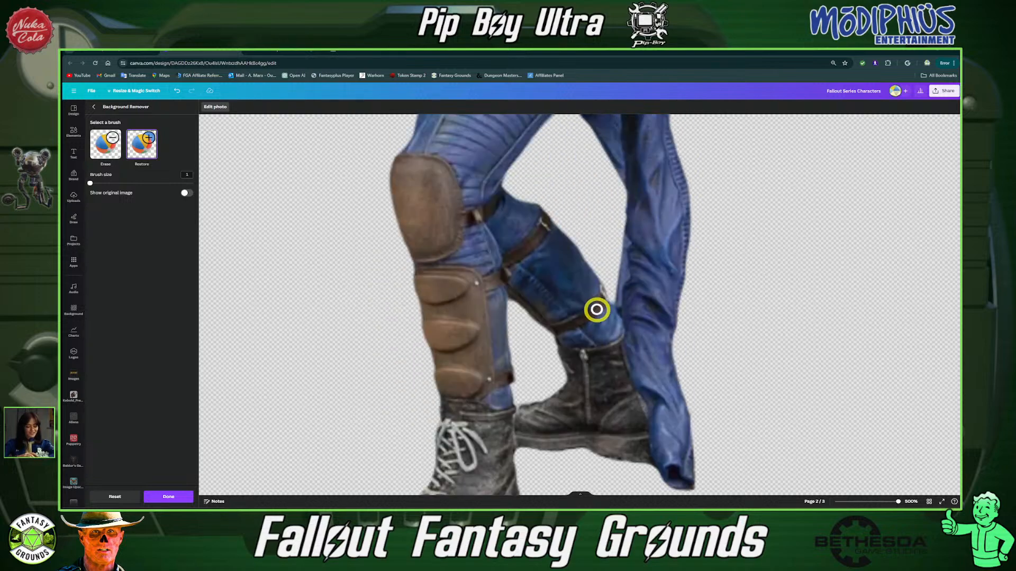
scroll(545, 315, "down", 5)
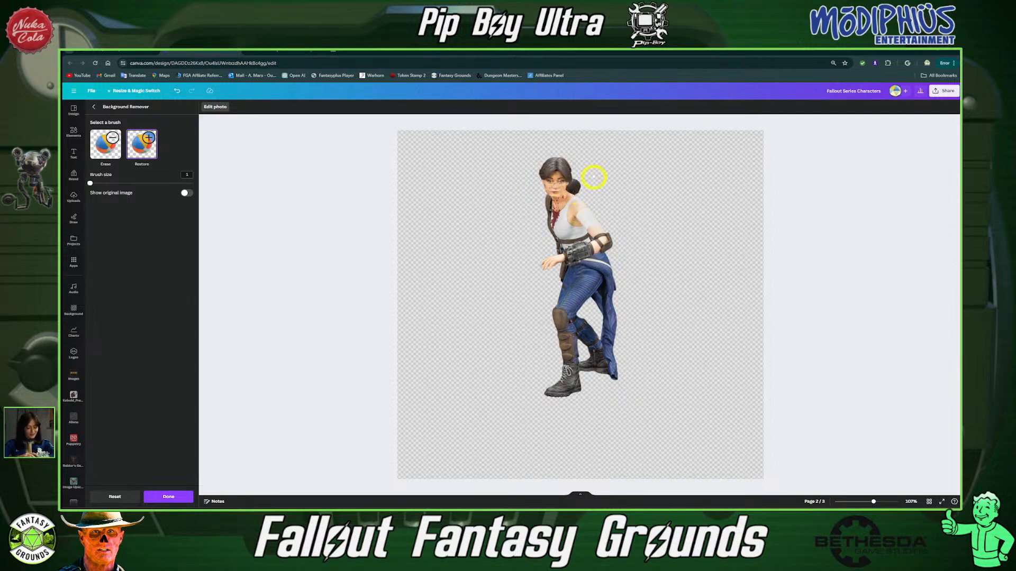
scroll(594, 177, "up", 5)
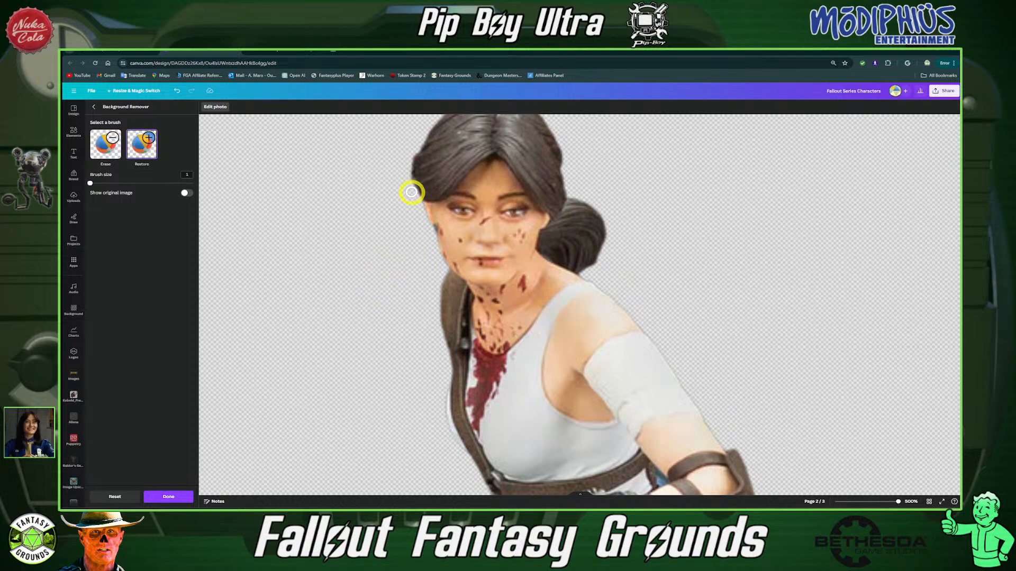
left_click_drag(630, 254, 613, 264)
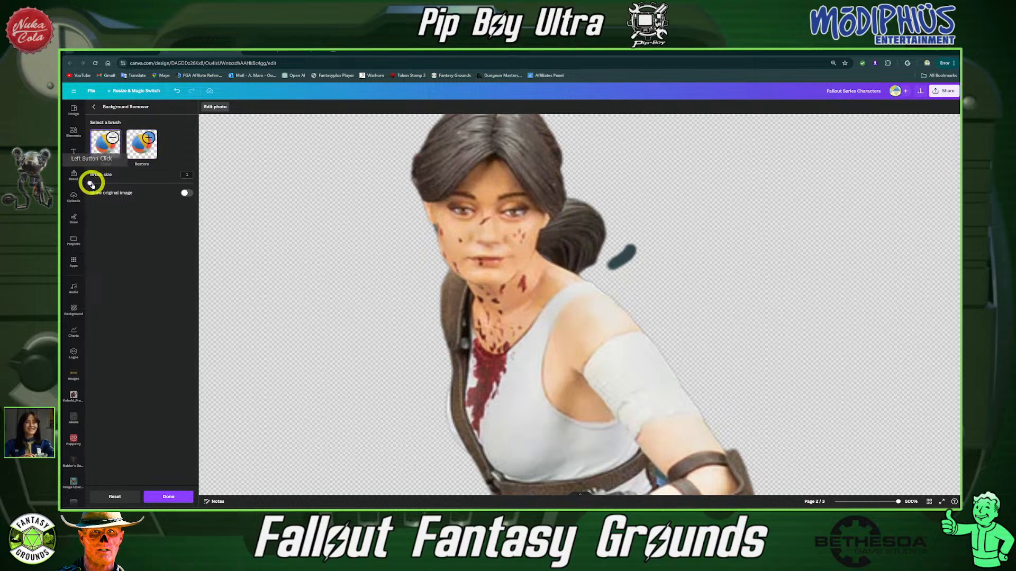
left_click_drag(91, 183, 101, 183)
left_click_drag(642, 256, 664, 256)
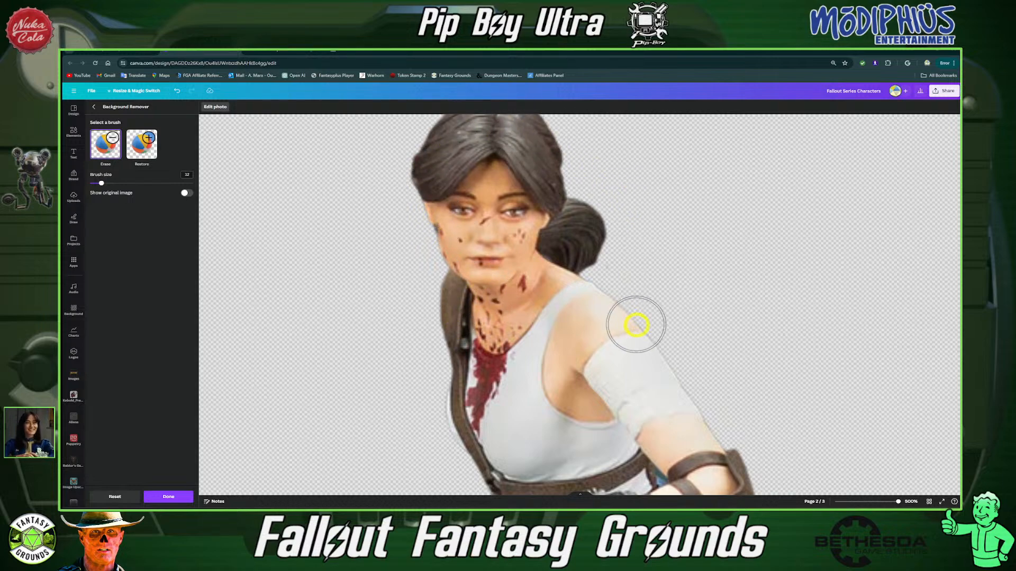
Check Lucy's cutout from head to boots, dabbing the Erase brush at size 12 between the legs and below the hand
scroll(582, 328, "down", 5)
scroll(571, 333, "down", 2)
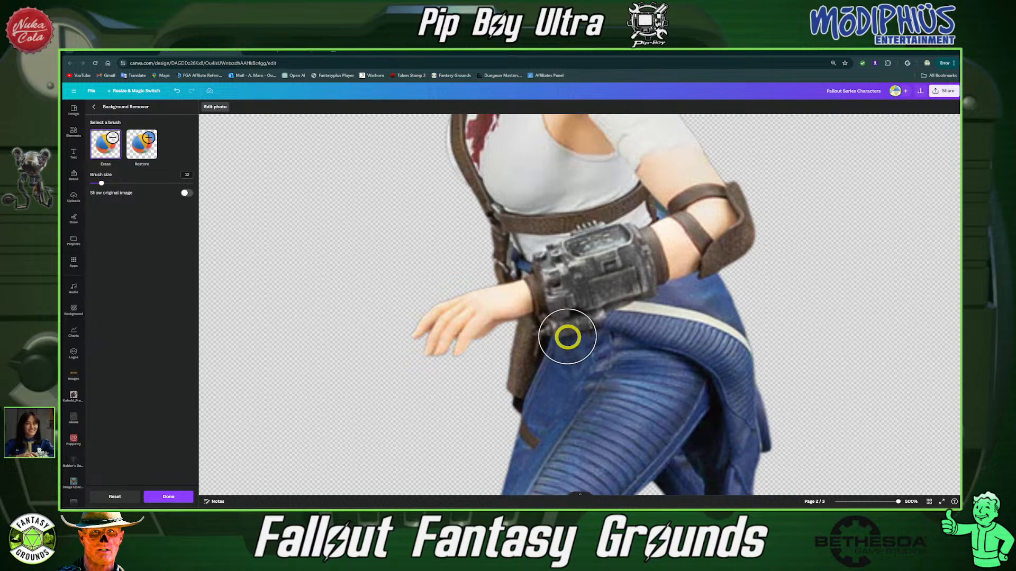
scroll(567, 337, "down", 8)
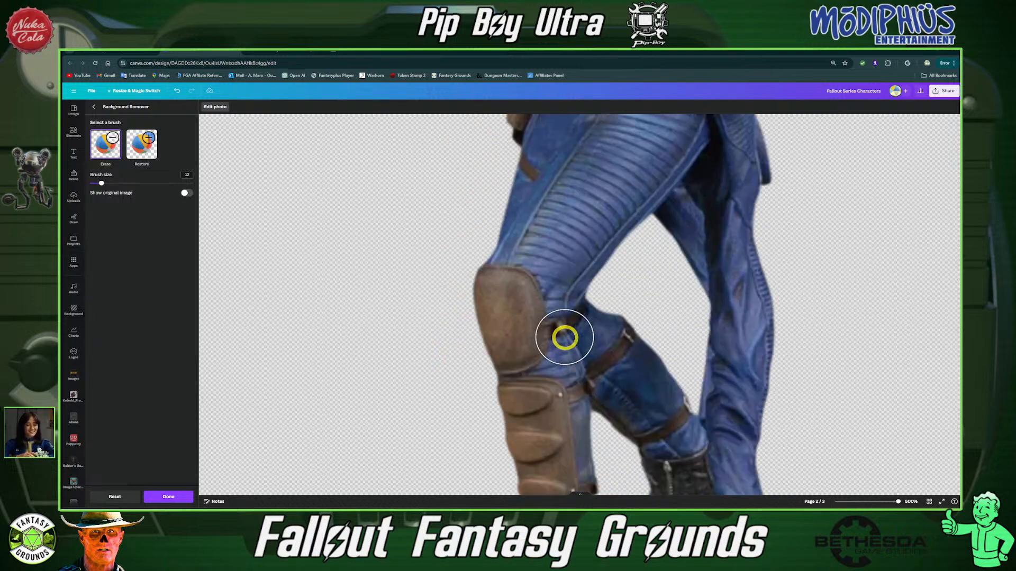
scroll(564, 338, "down", 7)
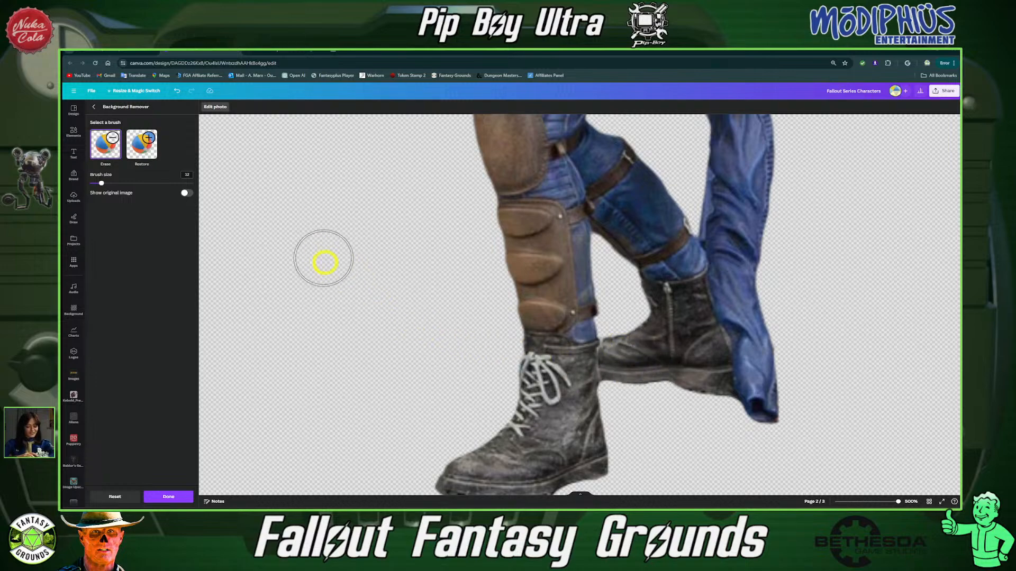
scroll(708, 294, "up", 1)
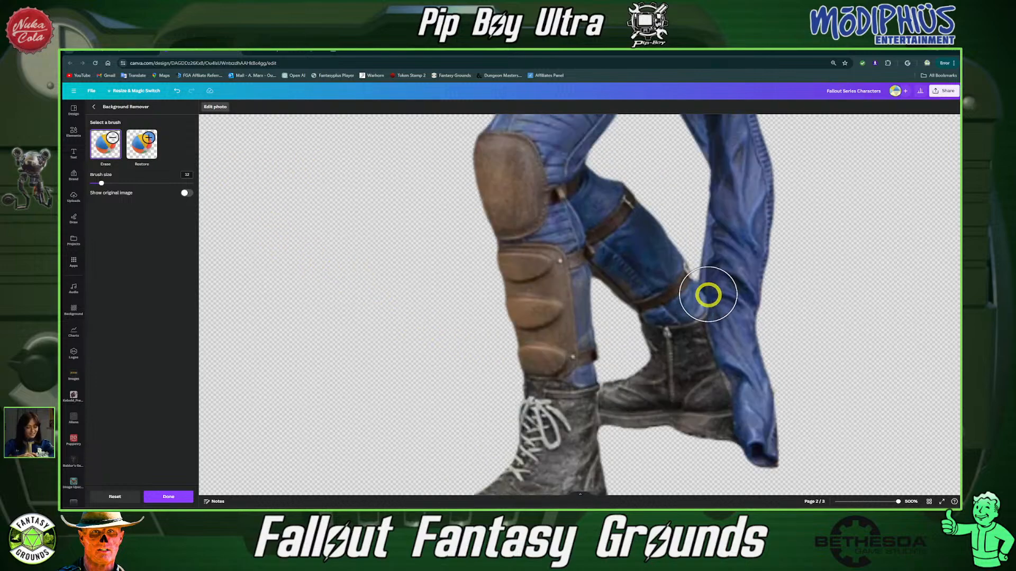
scroll(707, 295, "up", 3)
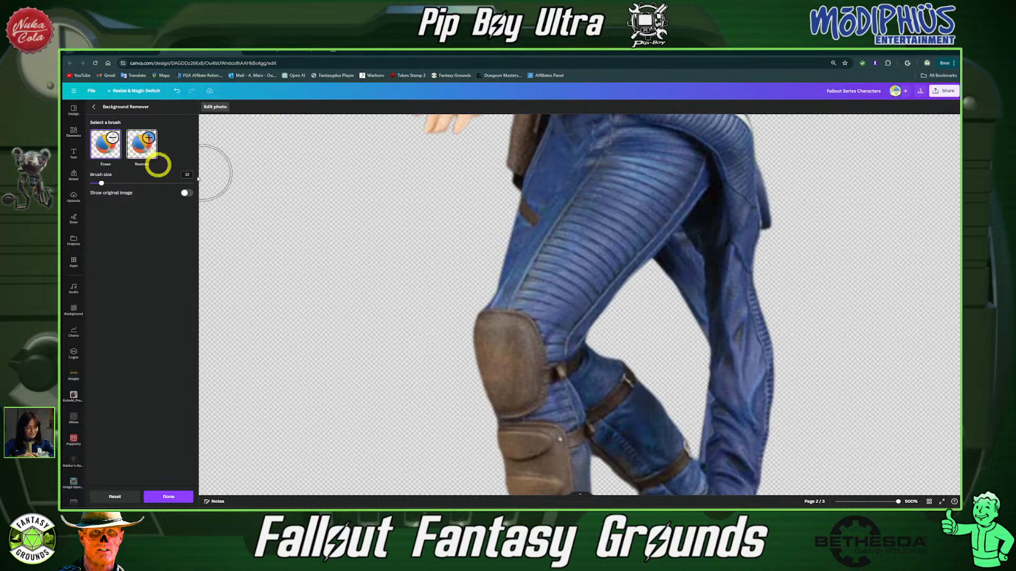
left_click(652, 329)
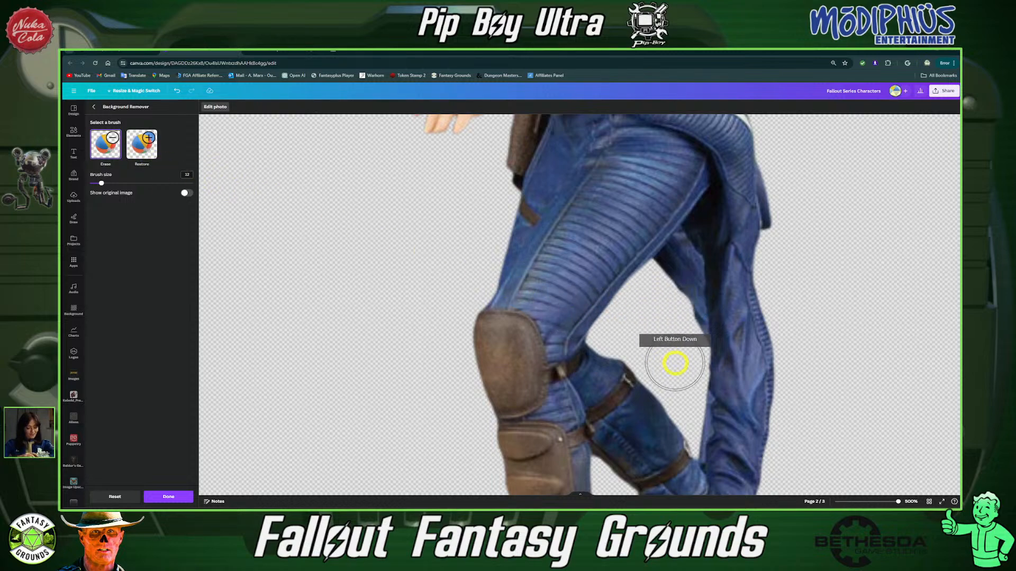
scroll(470, 205, "up", 3)
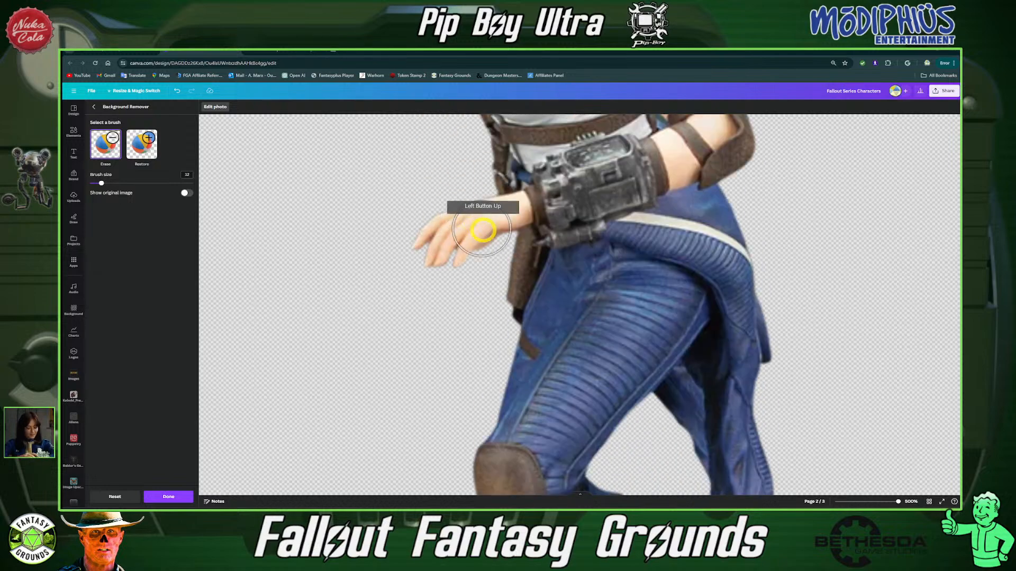
left_click(497, 257)
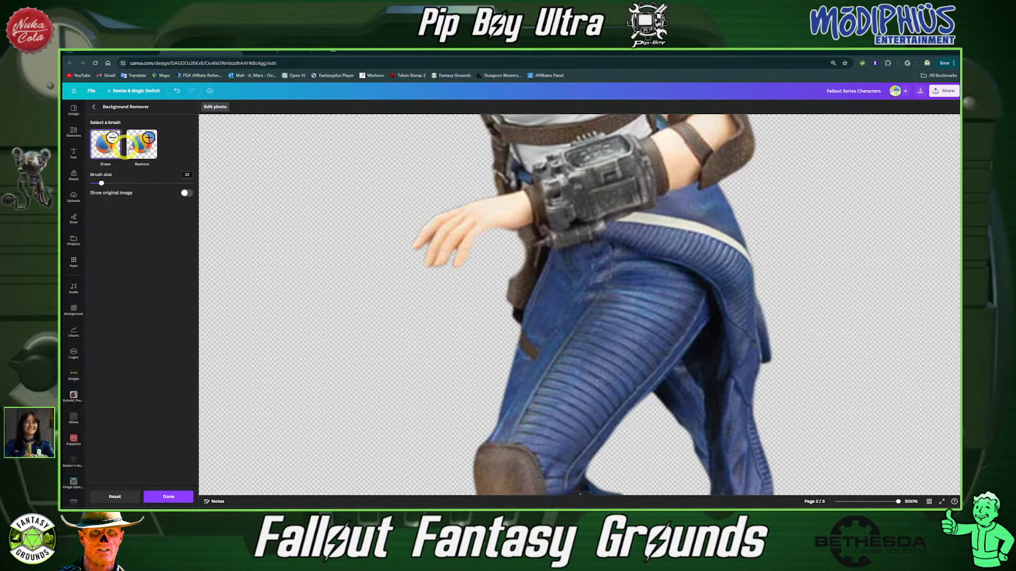
Touch up the edge of Lucy's outstretched hand and wrist with the Restore brush at size 1
left_click(141, 144)
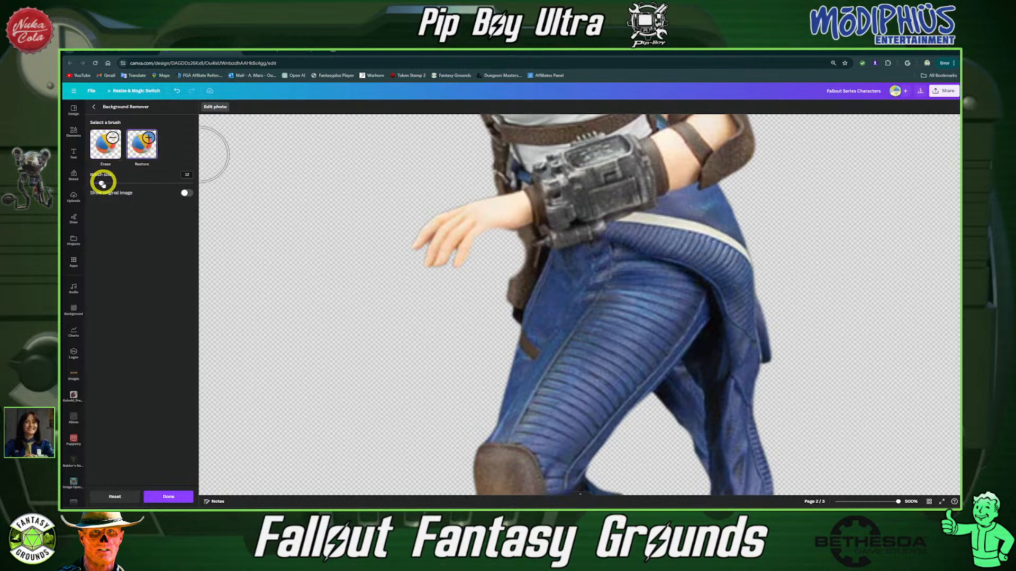
left_click_drag(102, 183, 90, 184)
mouse_move(516, 223)
left_mouse_down()
mouse_move(458, 238)
mouse_move(488, 230)
mouse_move(466, 243)
mouse_move(497, 218)
mouse_move(479, 221)
left_mouse_up()
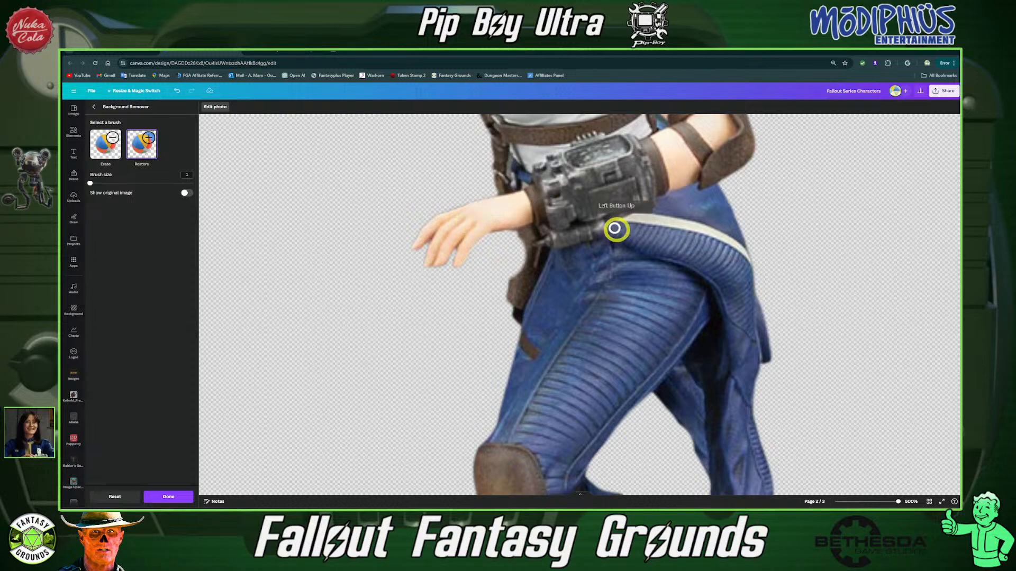
Try the Restore brush on the background between Lucy's hand and hip pouch, erasing the restored spot again at size 1
scroll(624, 253, "up", 1)
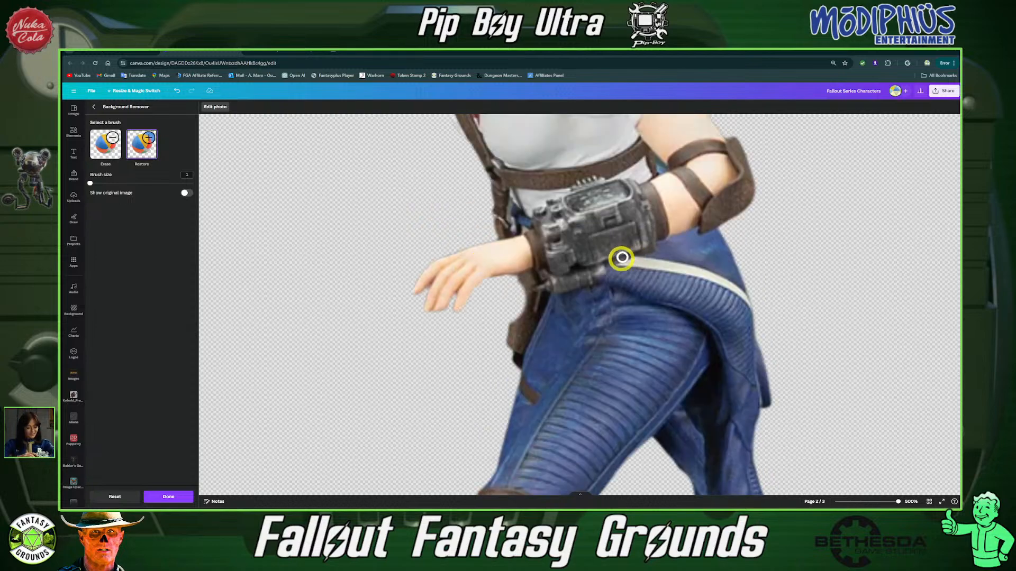
left_click(506, 293)
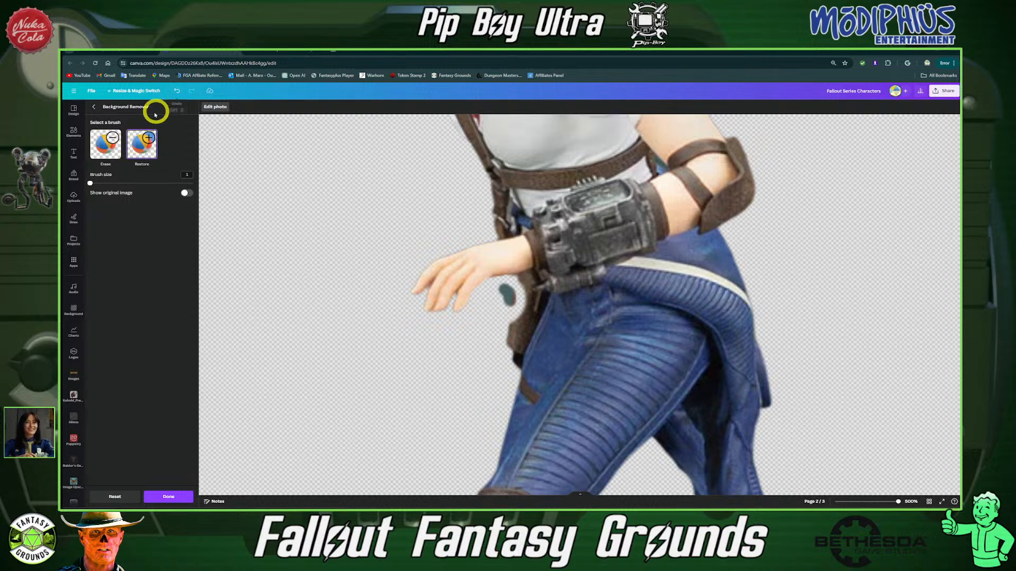
left_click(500, 300)
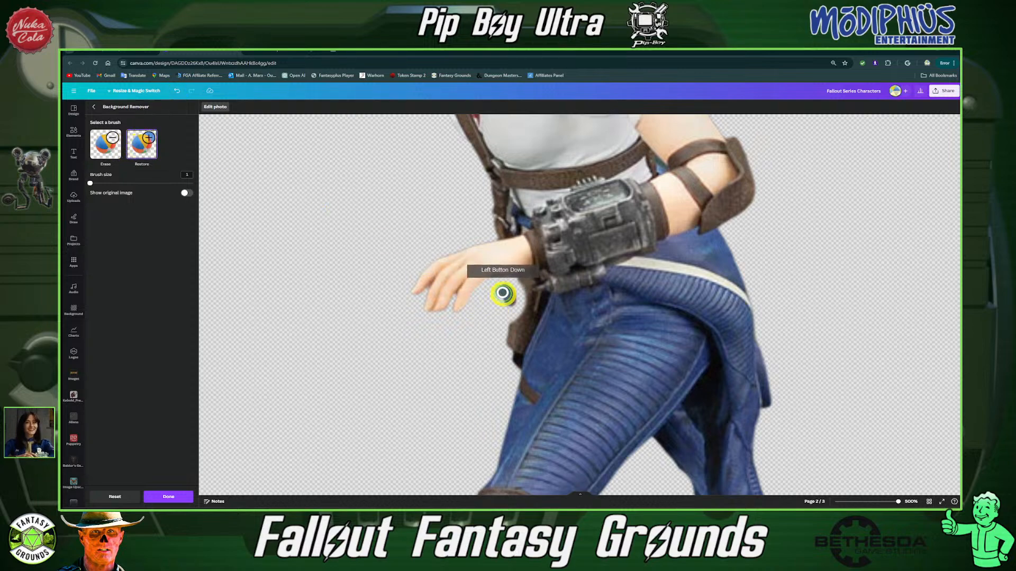
left_click(96, 154)
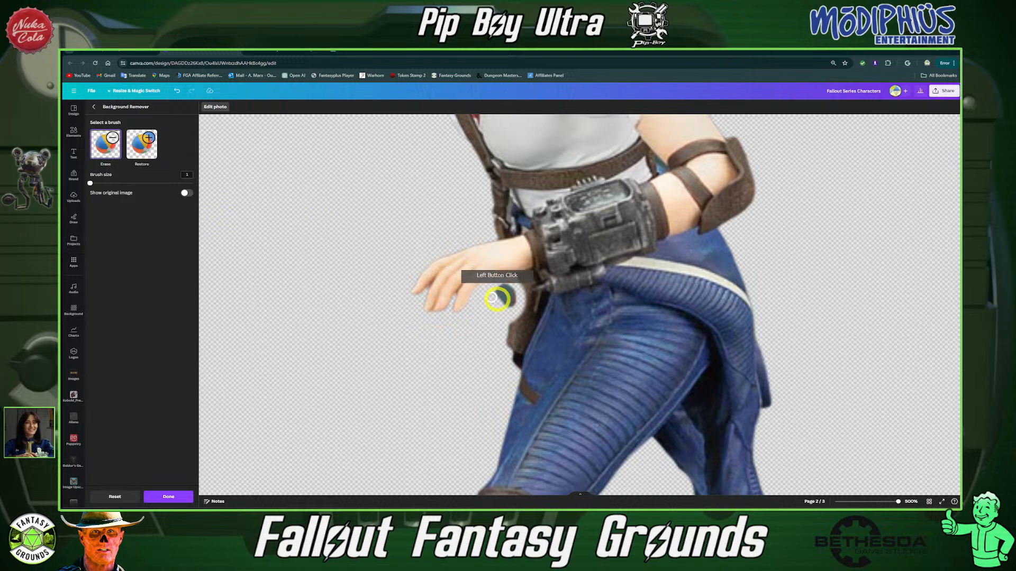
left_click(503, 298)
left_click_drag(503, 297, 490, 297)
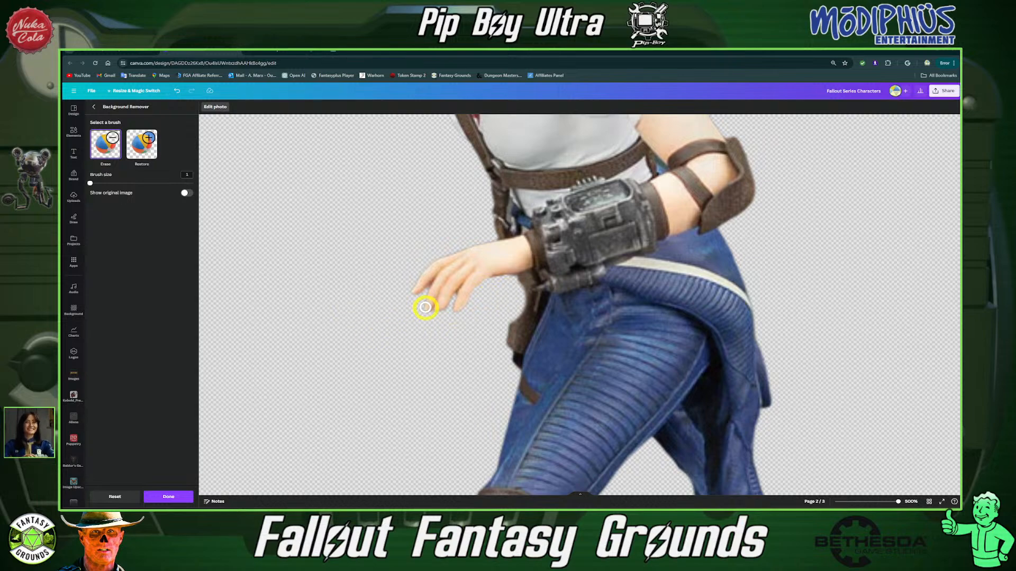
Leave the Background Remover, then enlarge and reposition the Lucy cutout so the figure fills the height of page 2
scroll(425, 306, "down", 5)
scroll(573, 390, "down", 1)
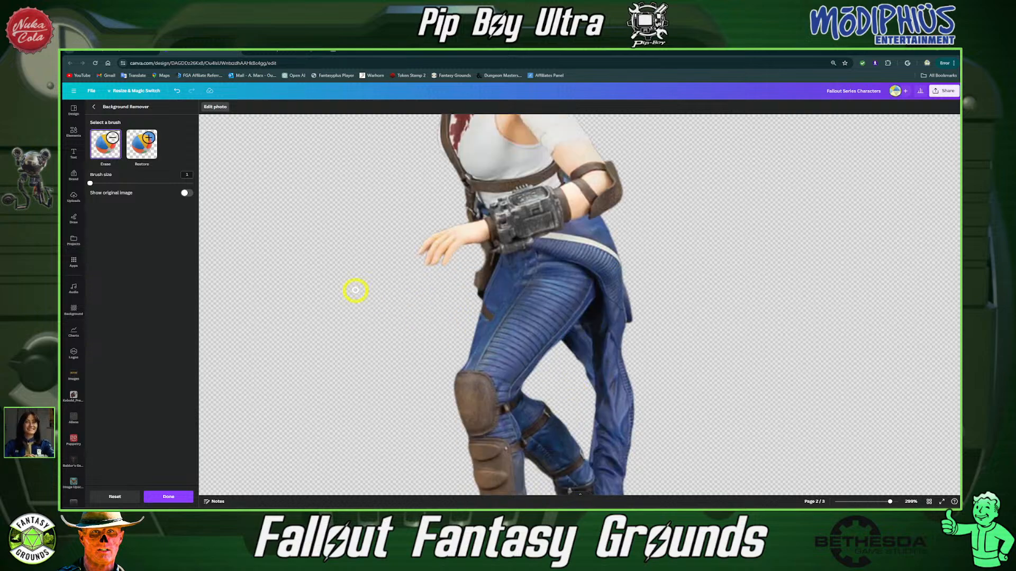
left_click(94, 106)
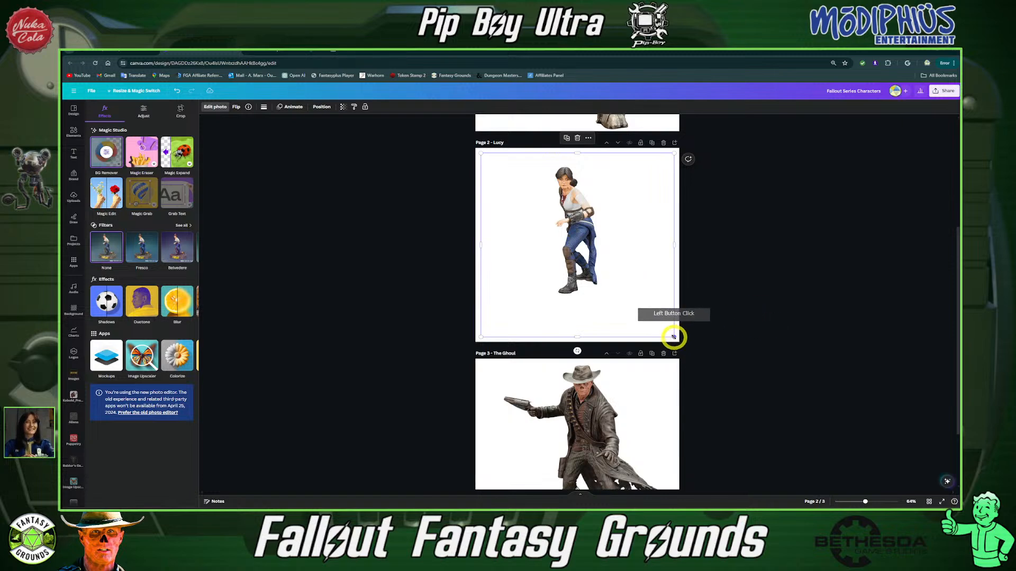
left_click_drag(675, 337, 737, 379)
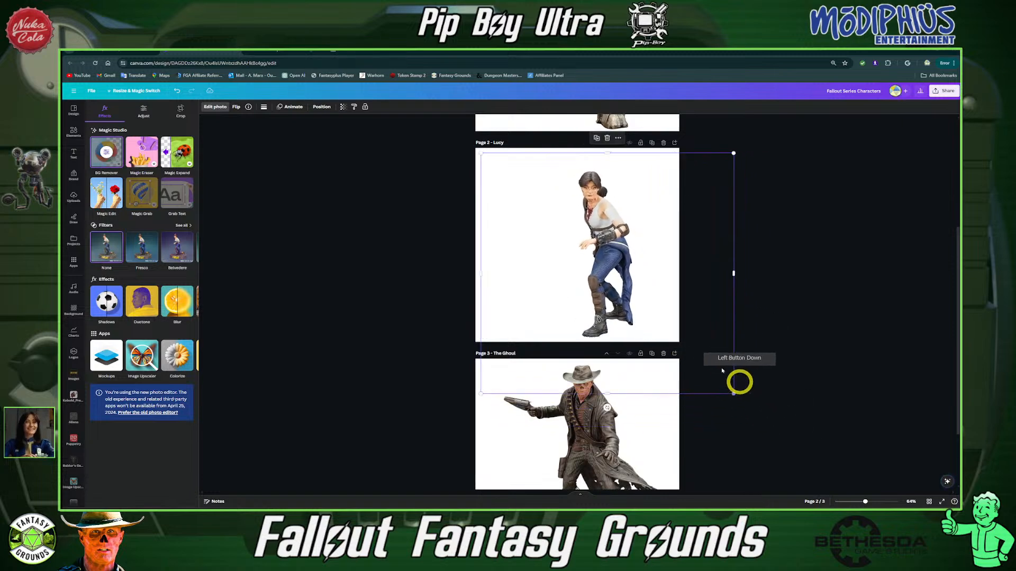
left_click_drag(649, 293, 621, 279)
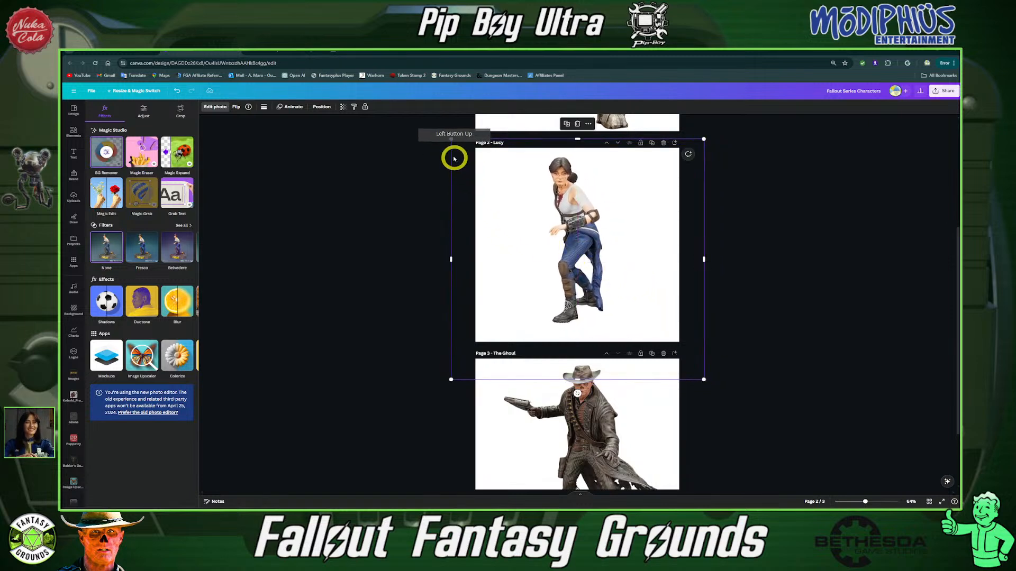
left_click_drag(451, 139, 410, 91)
left_click_drag(585, 222, 629, 239)
left_click_drag(738, 414, 731, 396)
mouse_move(586, 221)
left_mouse_down()
mouse_move(573, 229)
mouse_move(591, 230)
mouse_move(570, 229)
left_mouse_up()
left_click(801, 349)
left_click(646, 268)
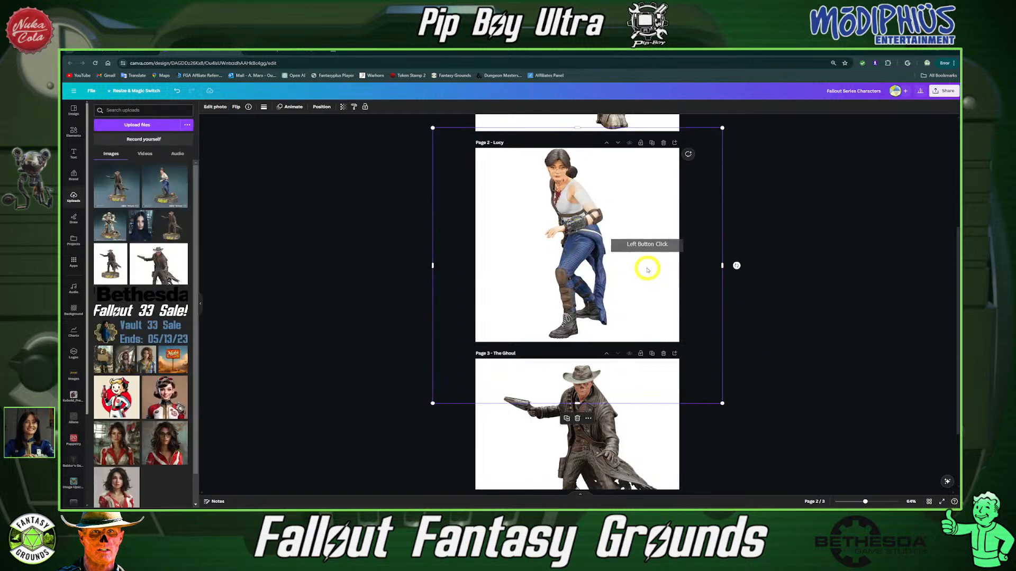
left_click(823, 388)
Enlarge The Ghoul's cutout and reposition it so the whole figure fills page 3
scroll(767, 388, "down", 3)
left_click(608, 363)
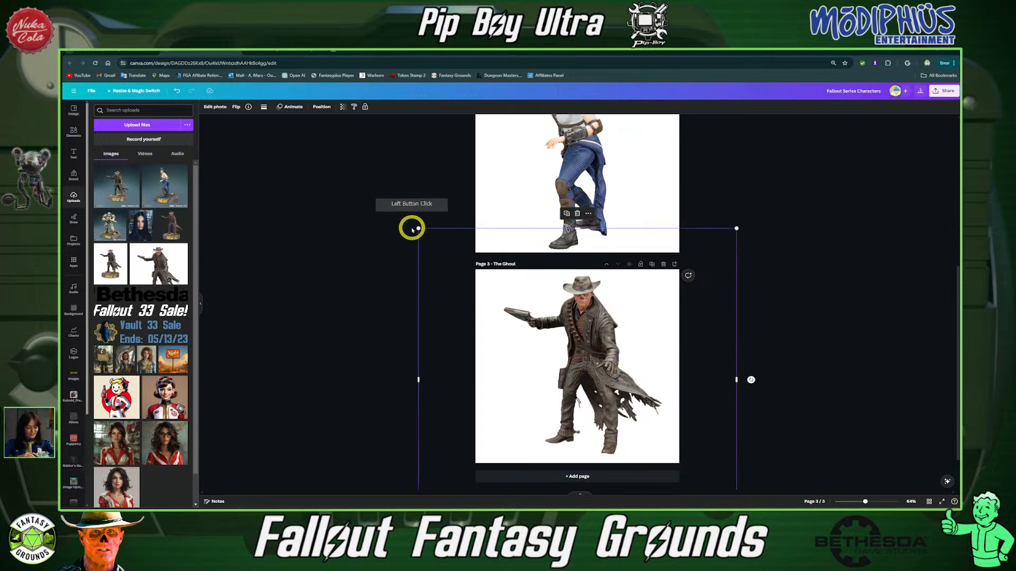
left_click_drag(412, 229, 410, 220)
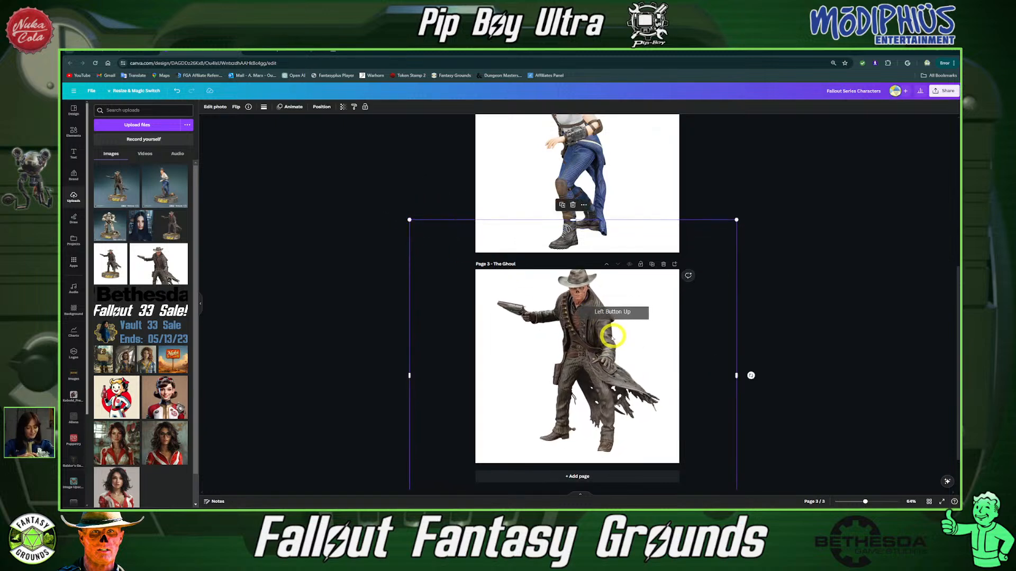
left_click_drag(612, 338, 606, 339)
left_click_drag(405, 224, 392, 210)
left_click(562, 331)
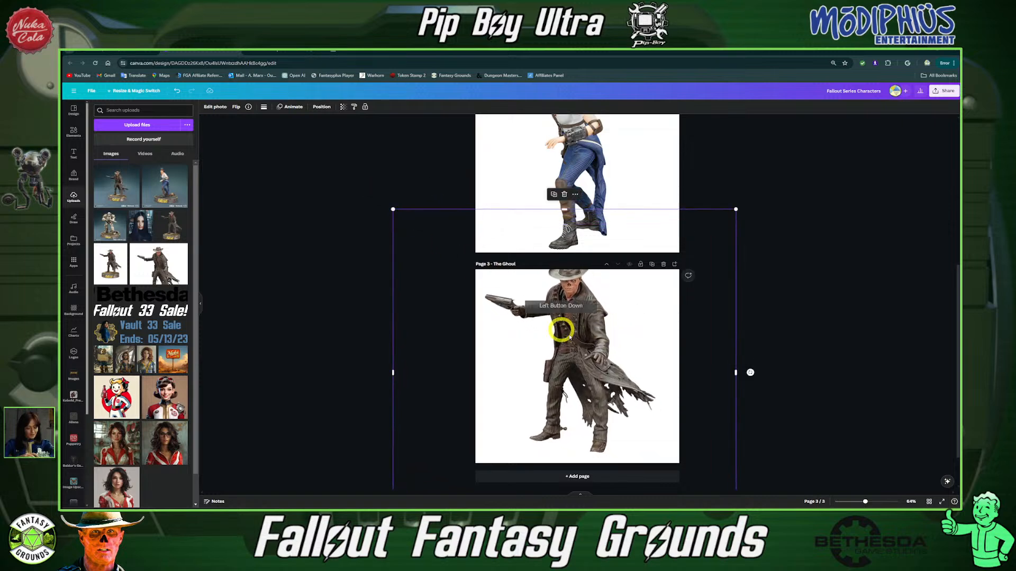
left_click_drag(568, 335, 605, 417)
Review the size and placement of the figures on the Powered Armor Suit, Lucy and The Ghoul pages
scroll(660, 329, "up", 5)
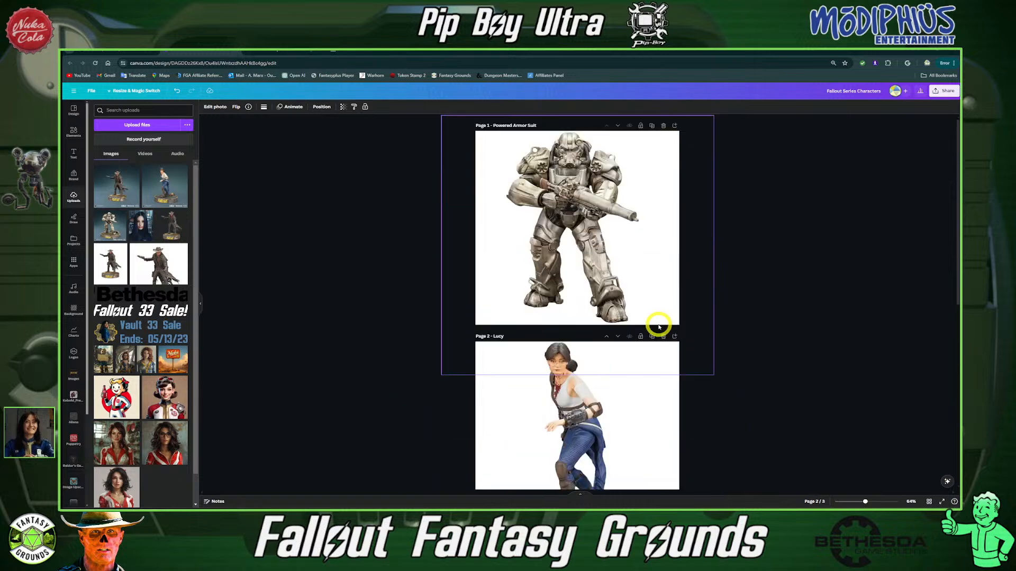
left_click(822, 298)
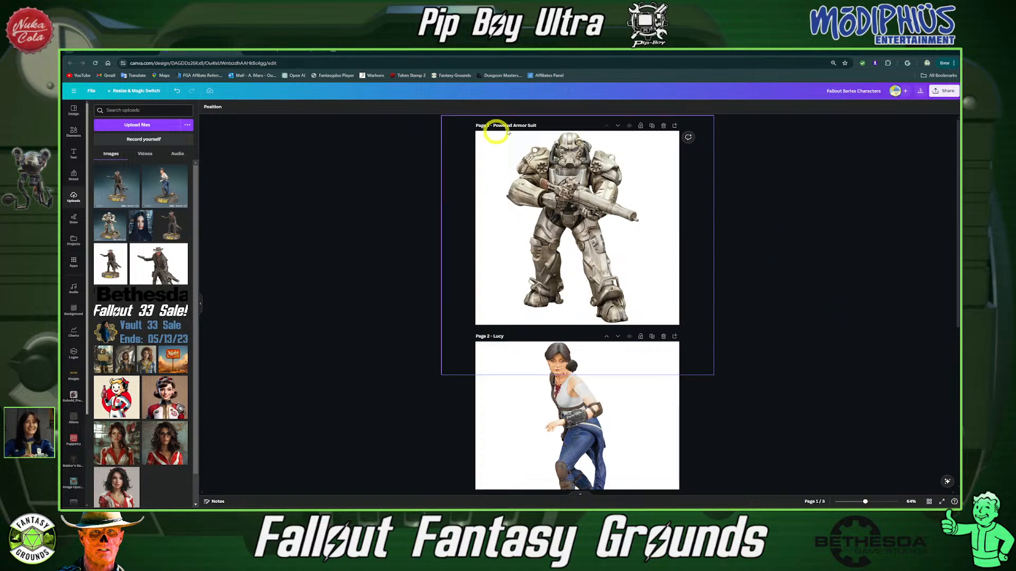
scroll(534, 312, "down", 1)
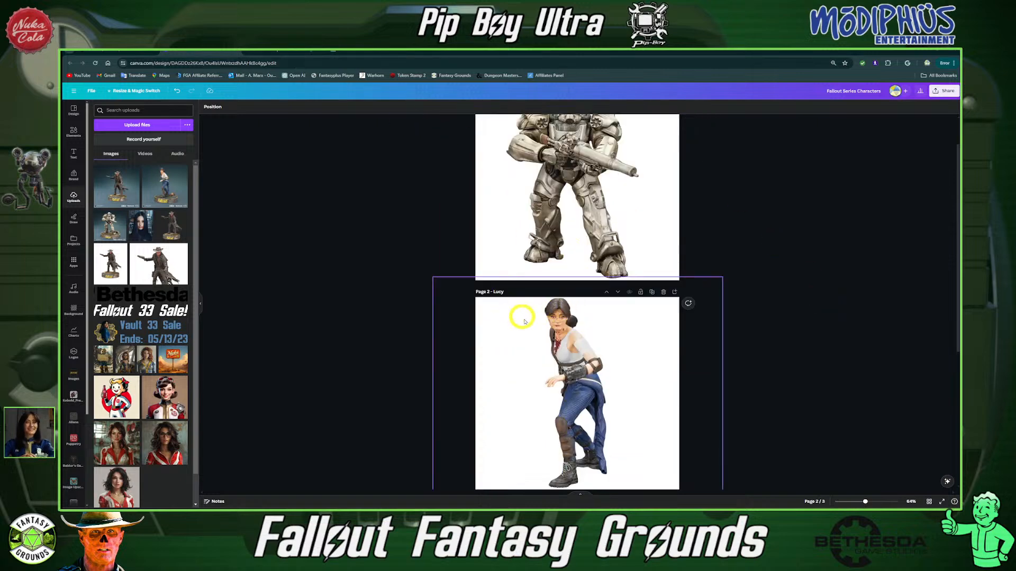
scroll(529, 323, "down", 5)
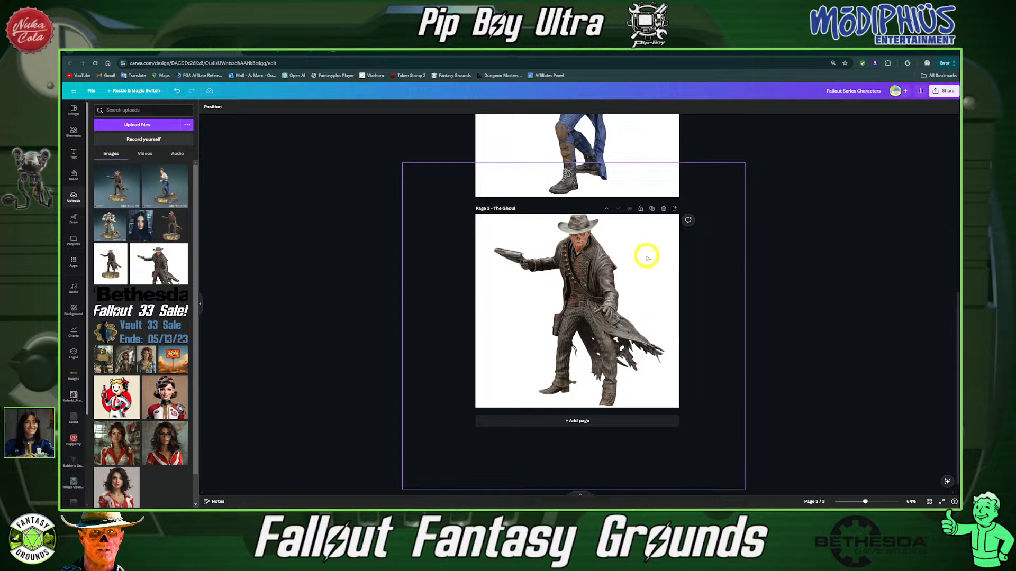
scroll(688, 251, "up", 1)
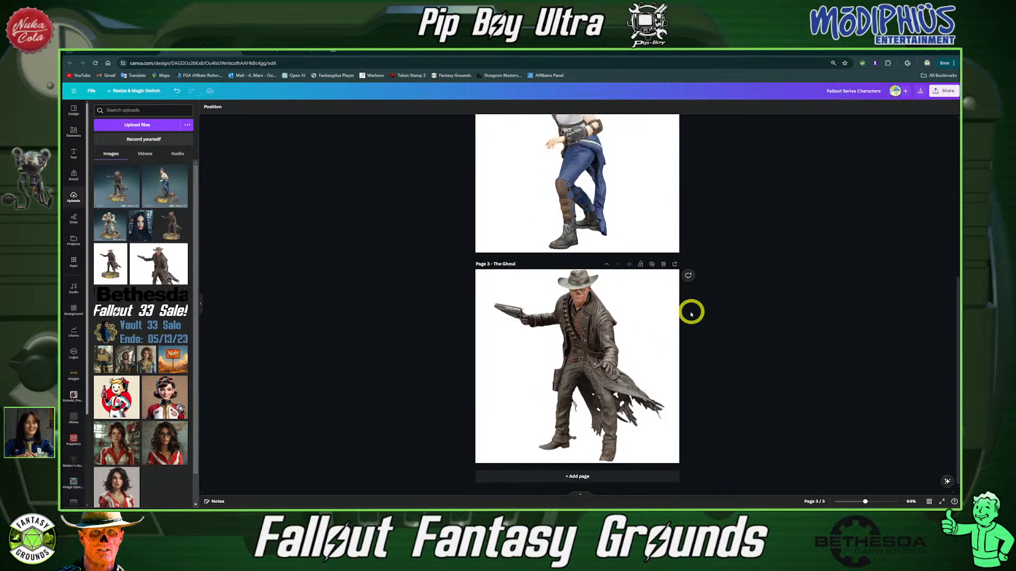
scroll(751, 296, "up", 3)
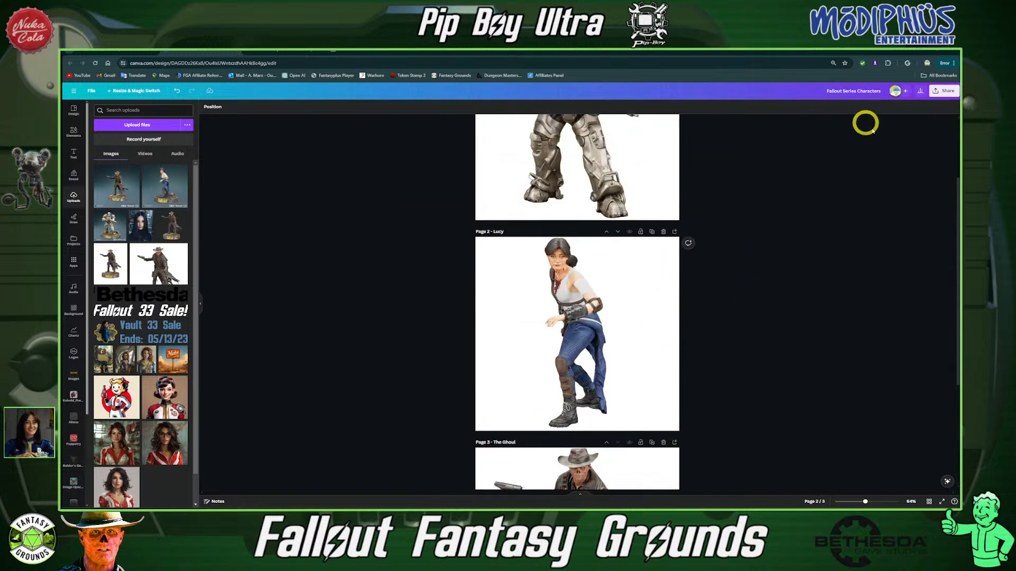
scroll(769, 242, "up", 2)
scroll(768, 243, "up", 1)
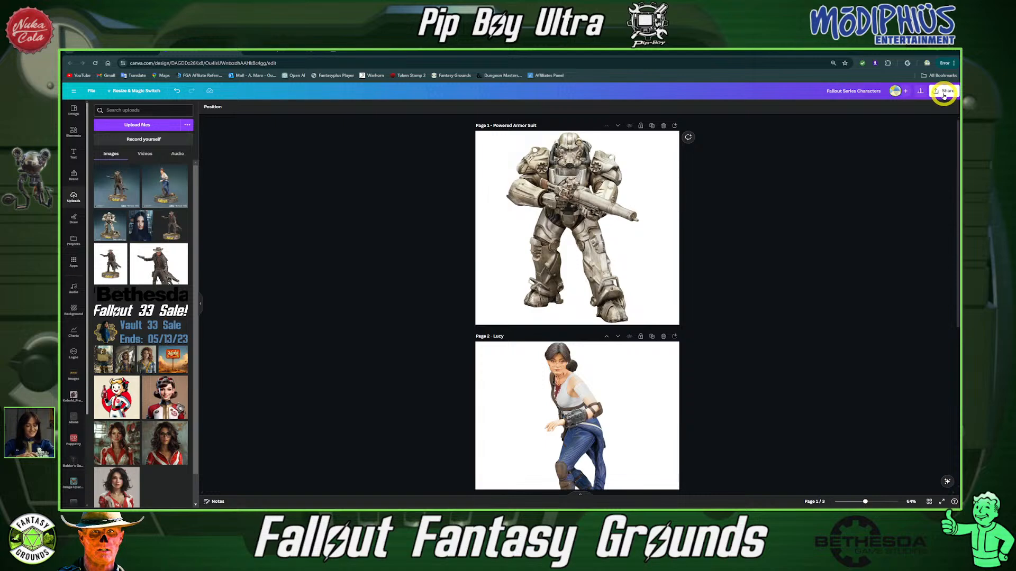
Set up a PNG download of all three pages with a transparent background, checking the figures on the pages
left_click(944, 94)
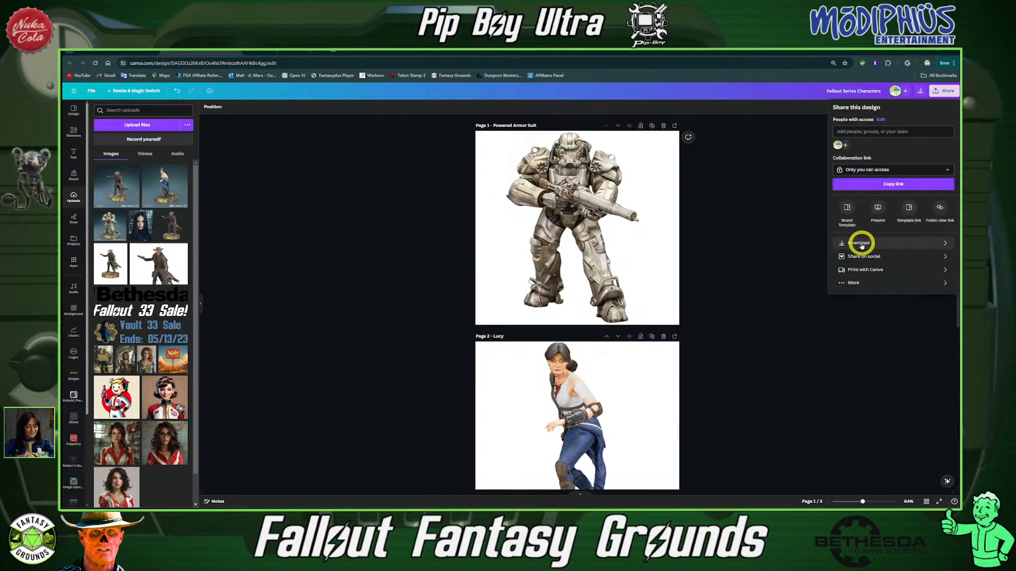
left_click(859, 243)
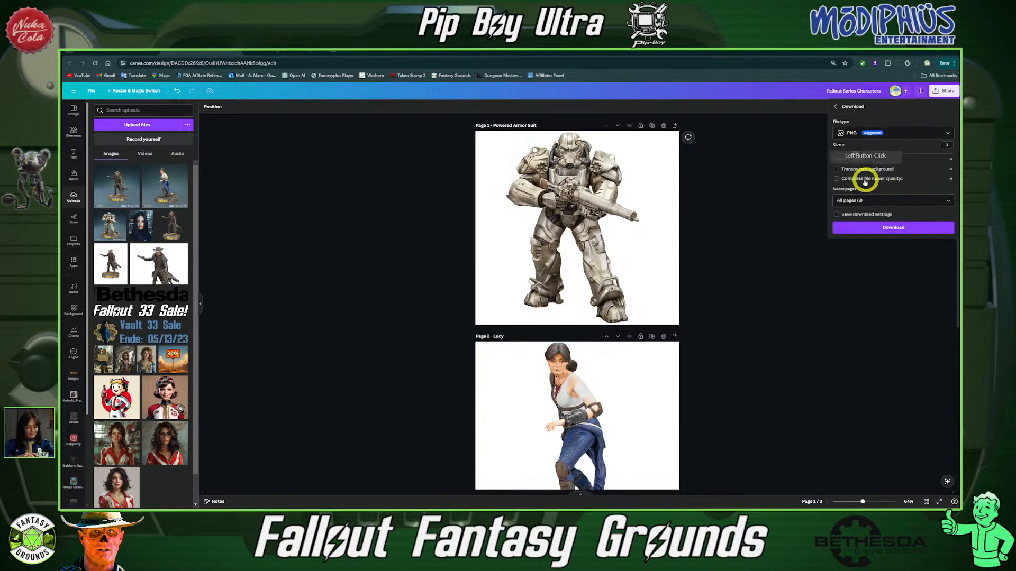
left_click(837, 170)
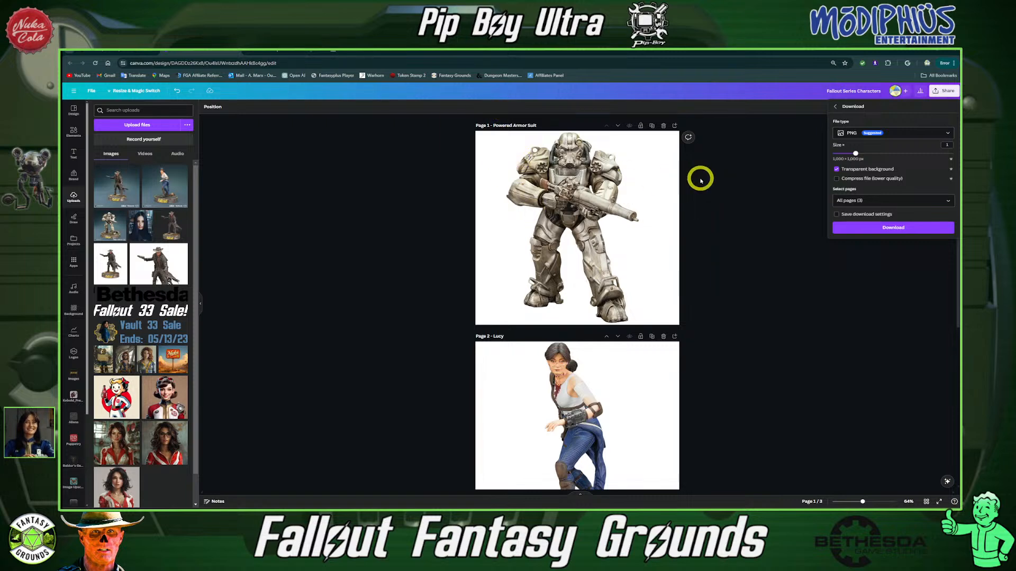
scroll(653, 317, "down", 2)
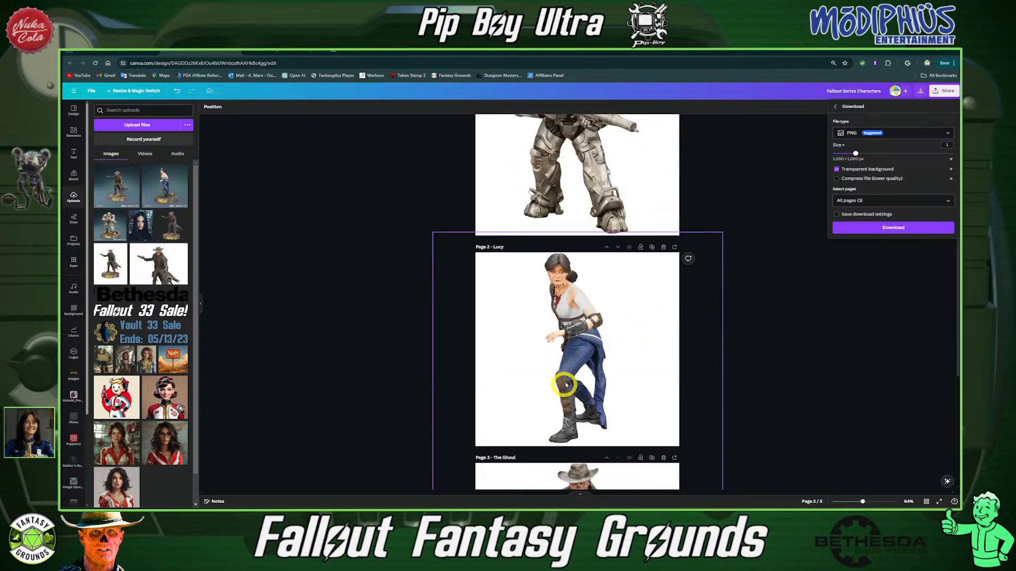
scroll(566, 385, "down", 5)
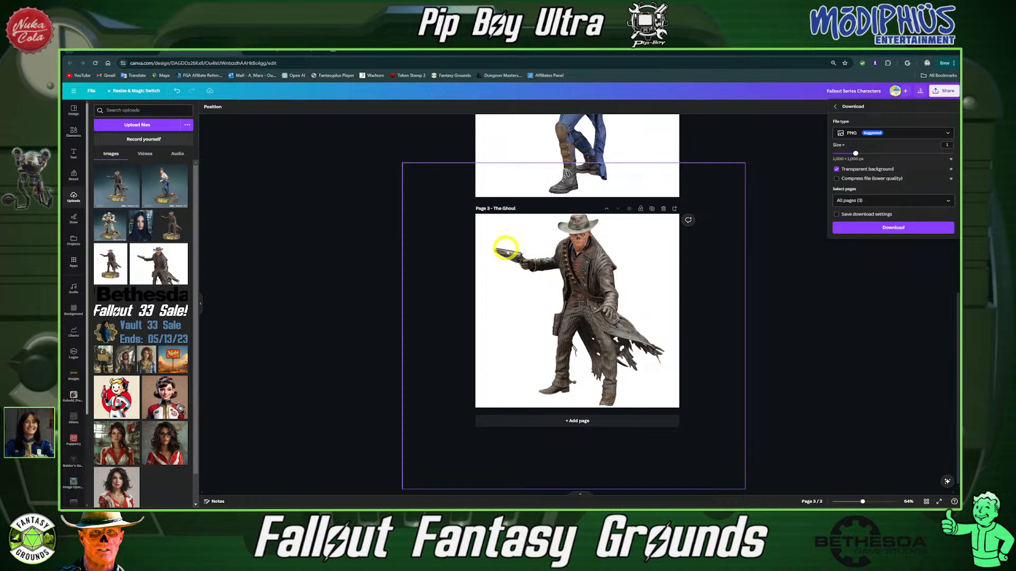
Check the edges of the Powered Armor Suit cutout, then download all three pages as PNGs with transparent backgrounds
scroll(506, 249, "up", 6)
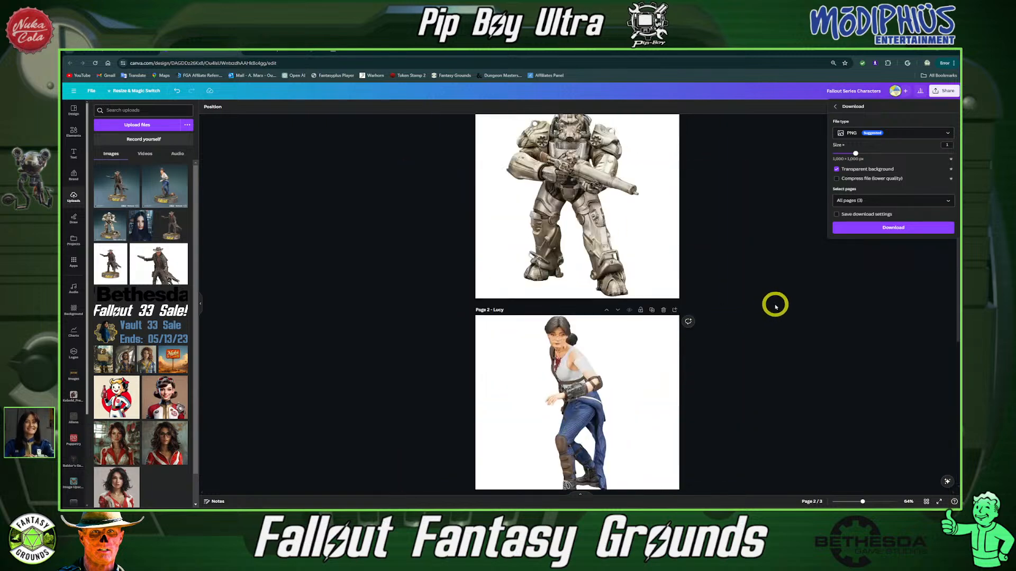
scroll(628, 220, "up", 1)
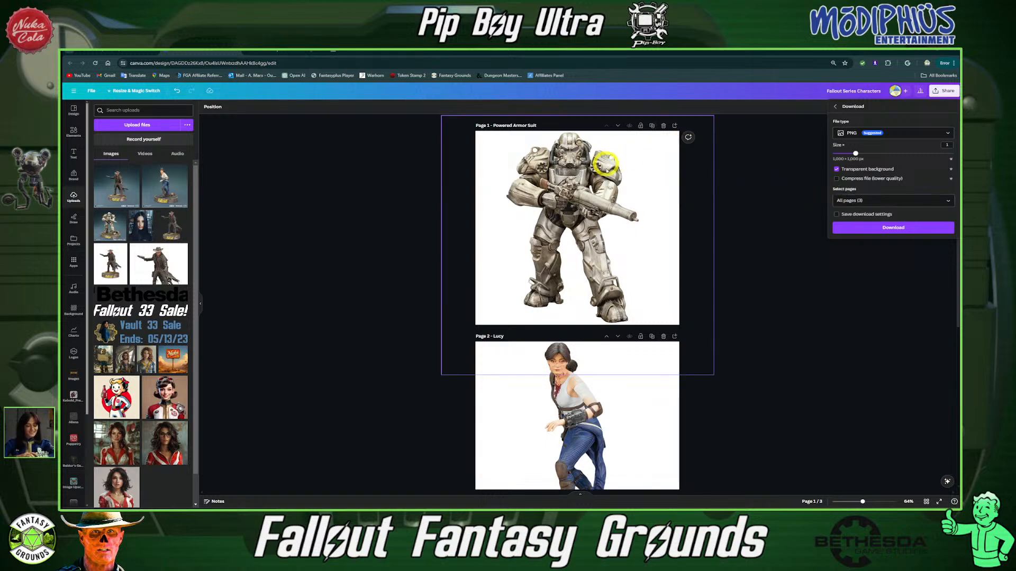
scroll(644, 168, "up", 5, "ctrl")
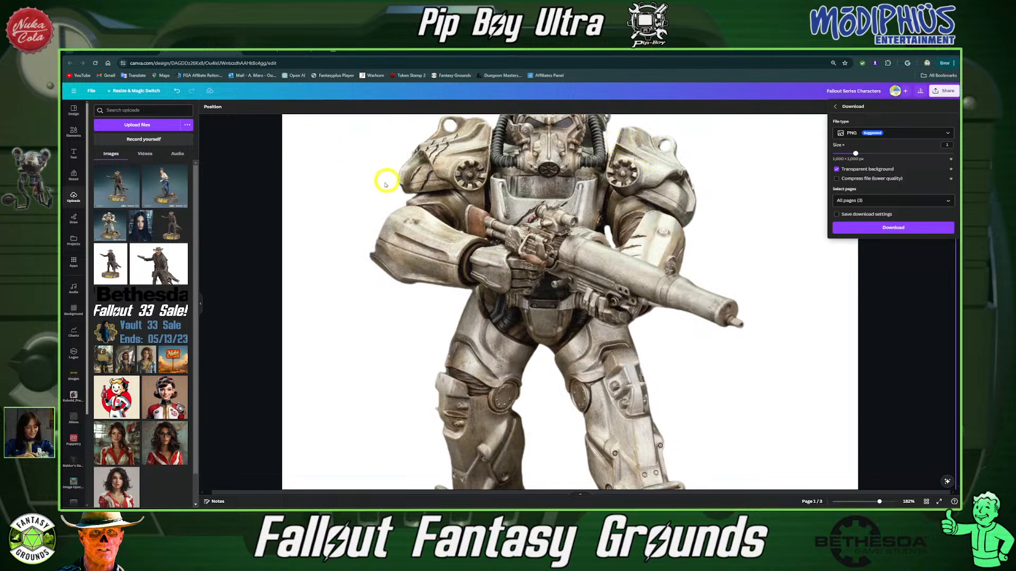
scroll(384, 185, "up", 2)
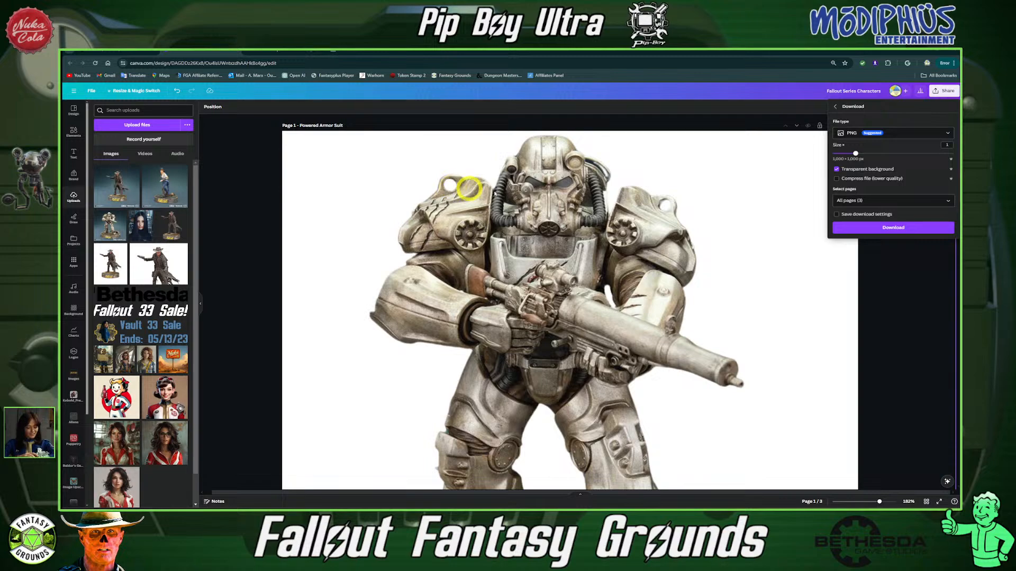
scroll(619, 199, "down", 2)
scroll(623, 200, "down", 4)
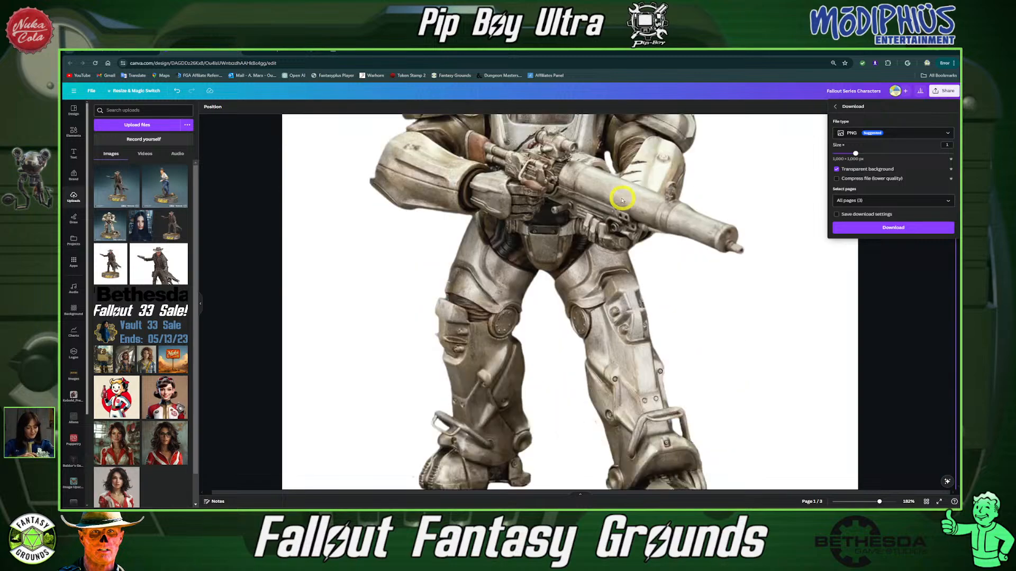
scroll(575, 242, "down", 5)
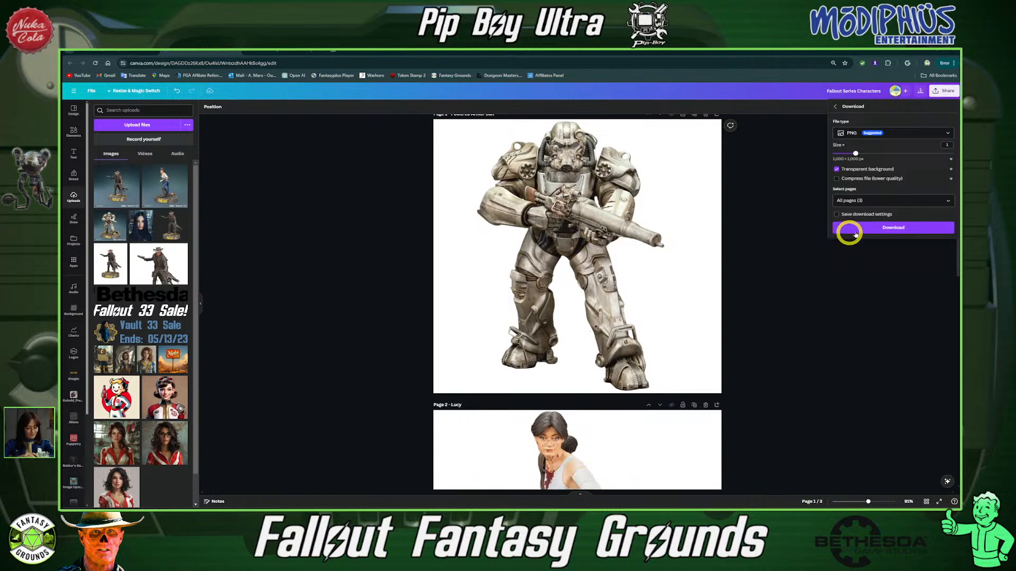
left_click(900, 232)
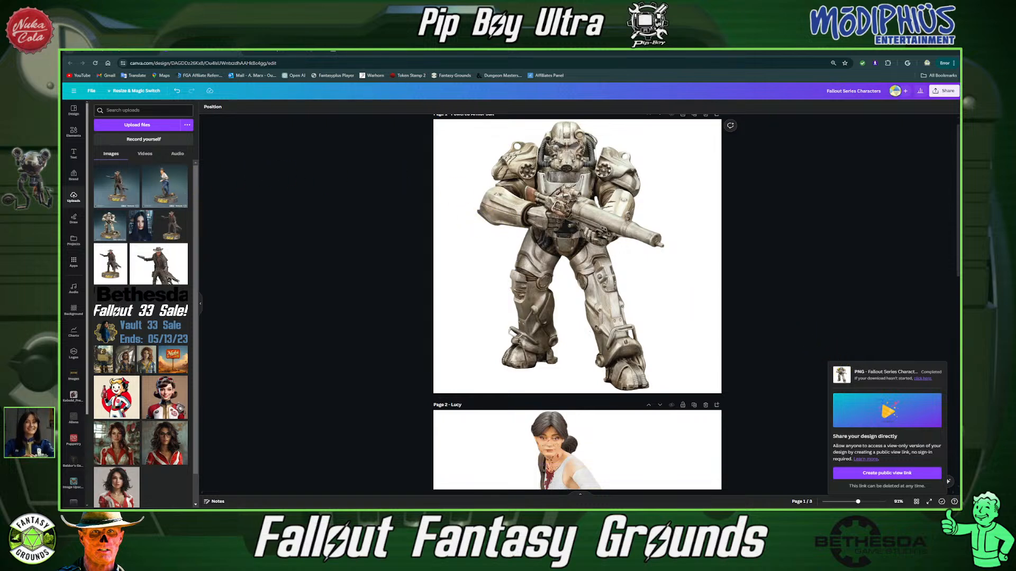
Switch to File Explorer and open the Downloads folder on the New Volume (D:) drive
left_click(75, 297)
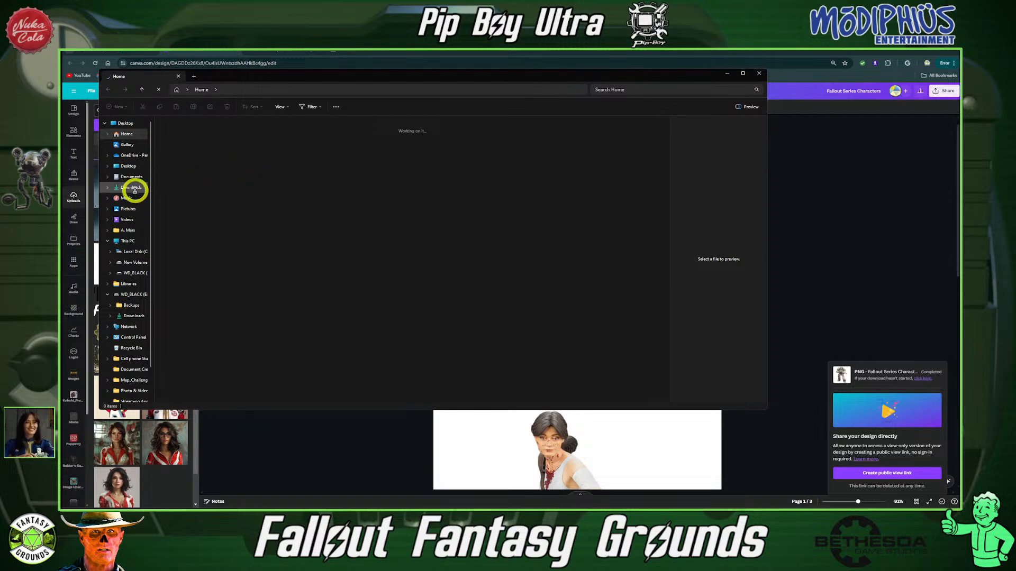
left_click(134, 188)
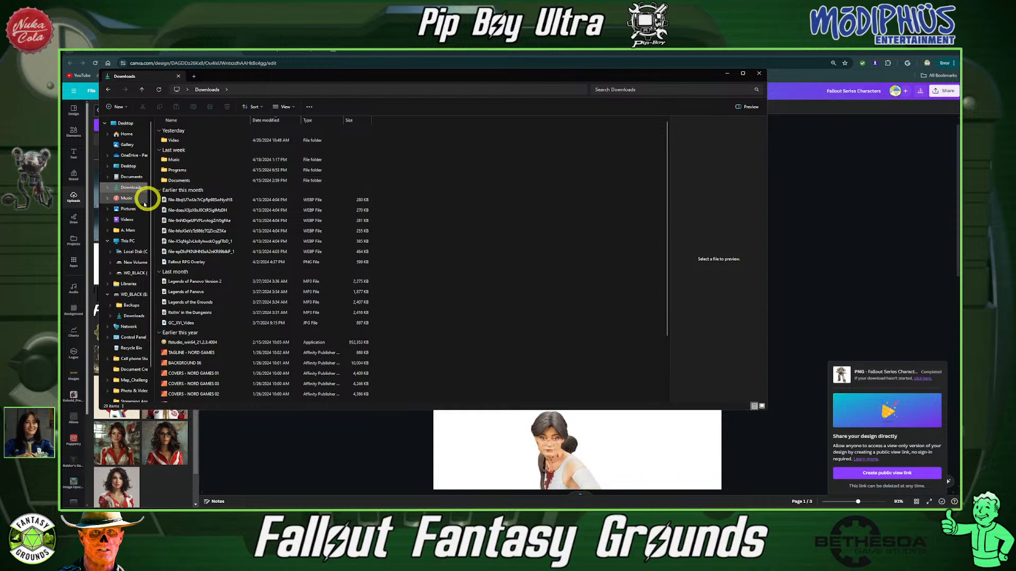
left_click(126, 262)
left_click(218, 141)
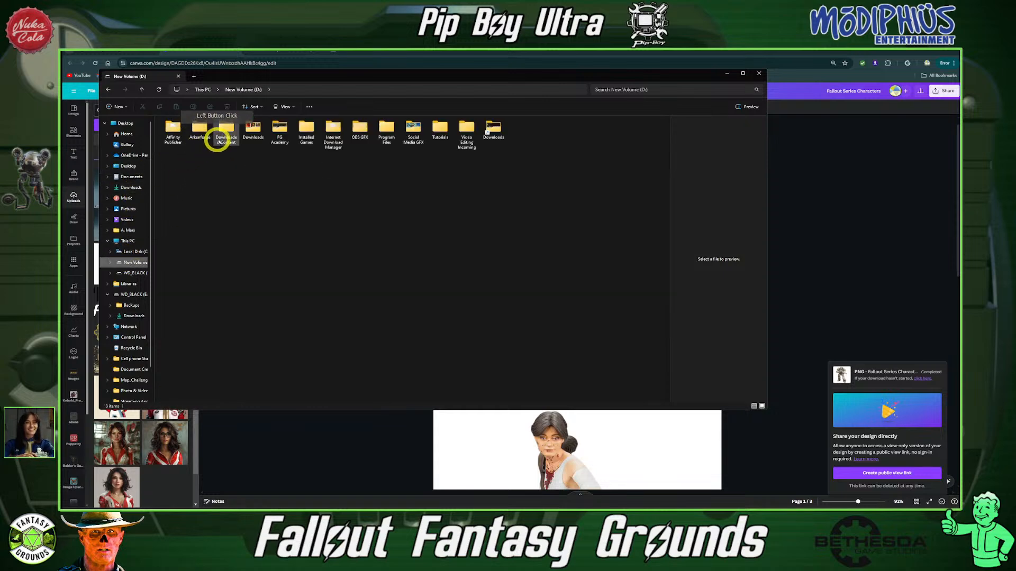
left_click(248, 131)
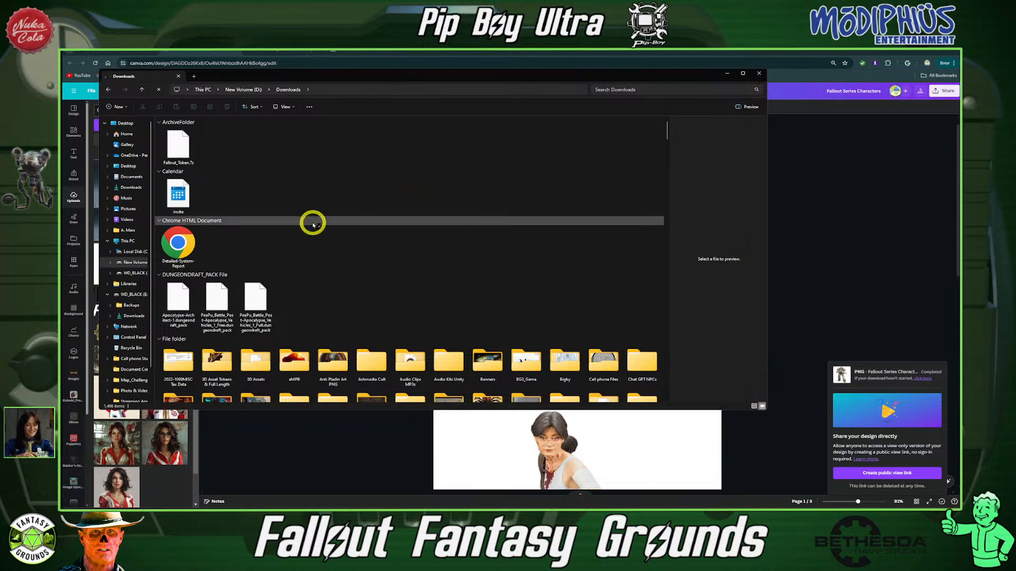
Look for the downloaded character images in the Downloads folder on D: and in the user's default Downloads folder
scroll(318, 219, "down", 10)
scroll(317, 219, "up", 10)
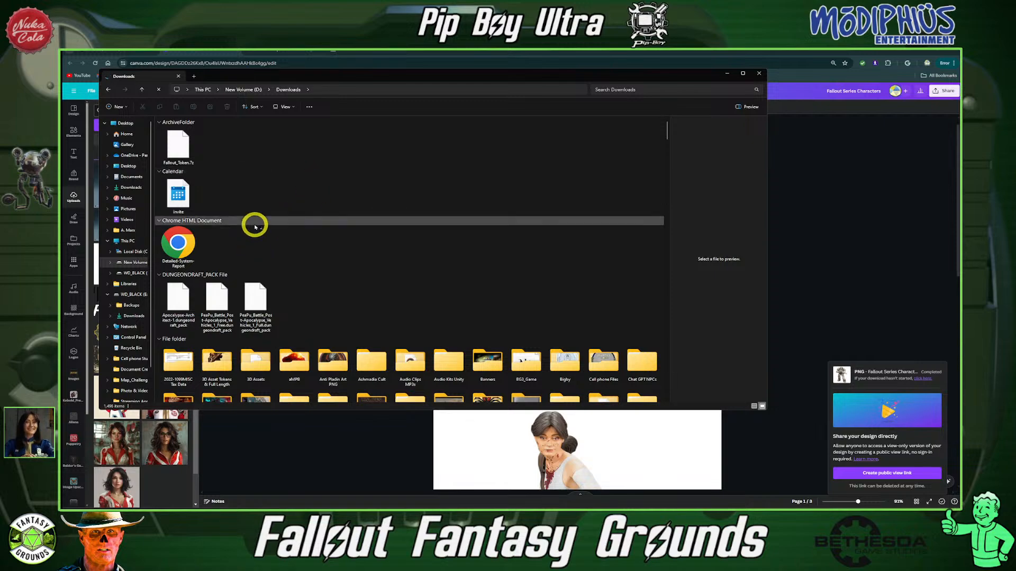
scroll(253, 221, "down", 2)
scroll(255, 226, "up", 2)
scroll(262, 201, "down", 2)
scroll(285, 223, "up", 2)
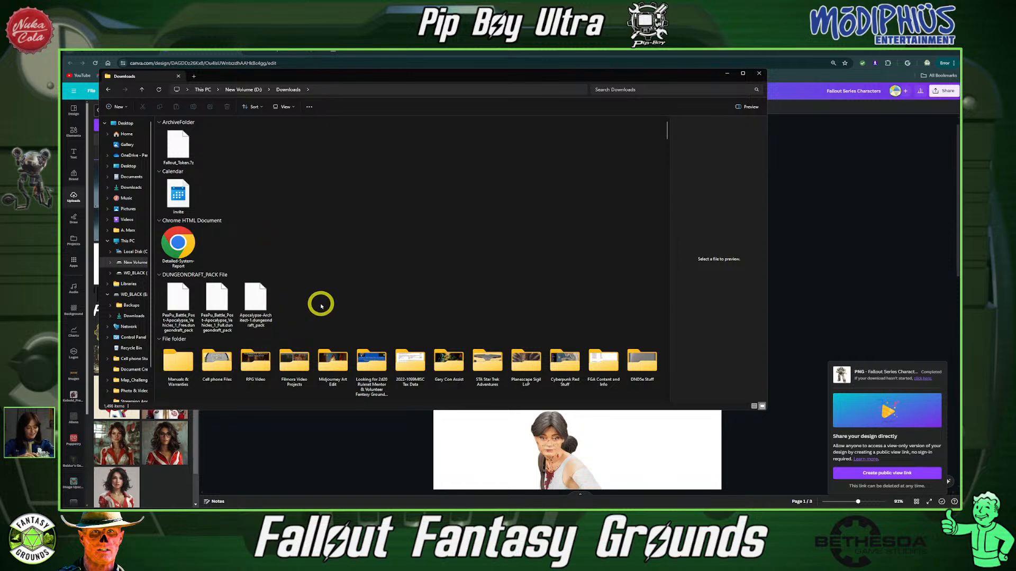
scroll(322, 306, "down", 5)
scroll(325, 294, "up", 3)
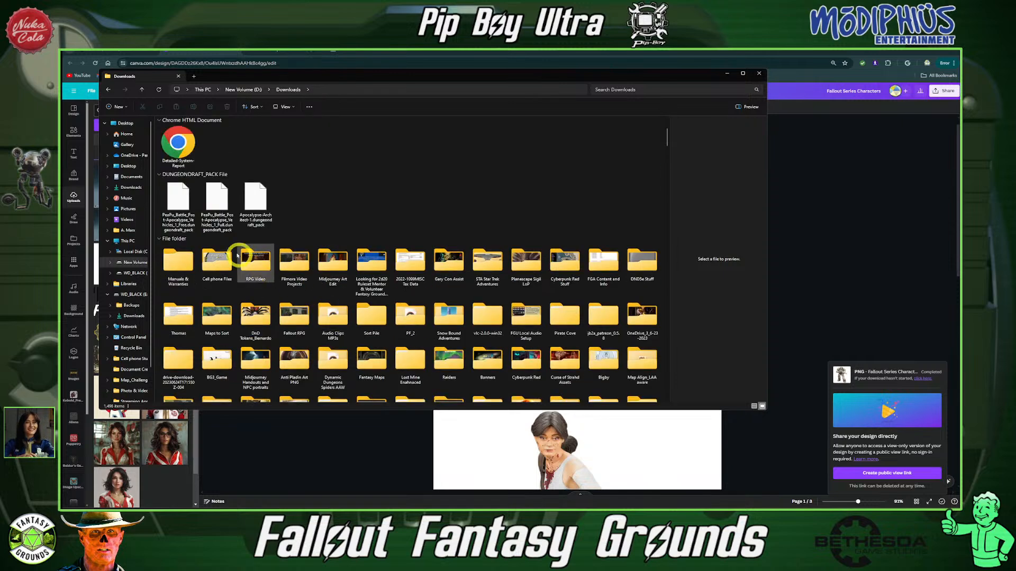
left_click(124, 189)
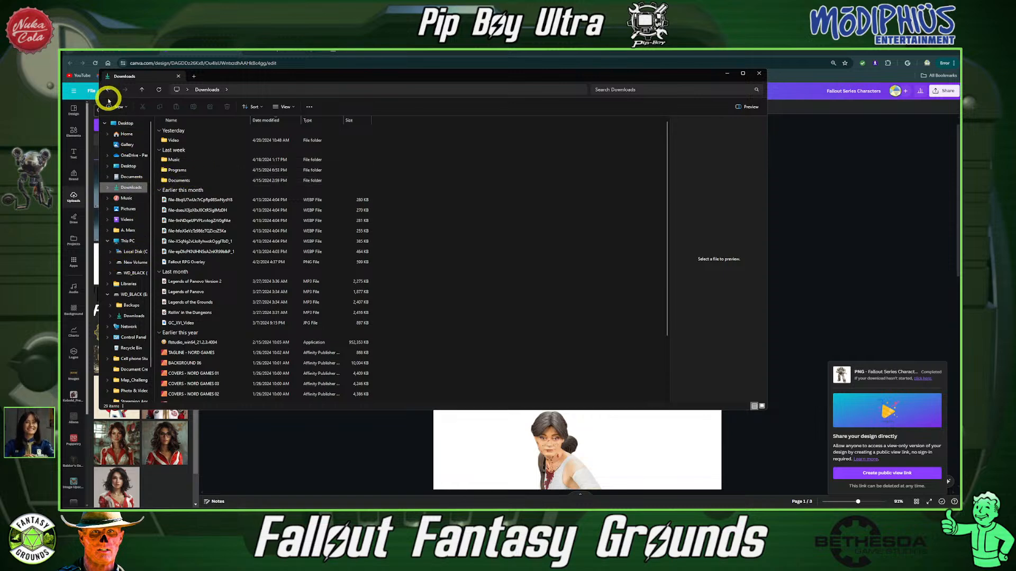
left_click(109, 90)
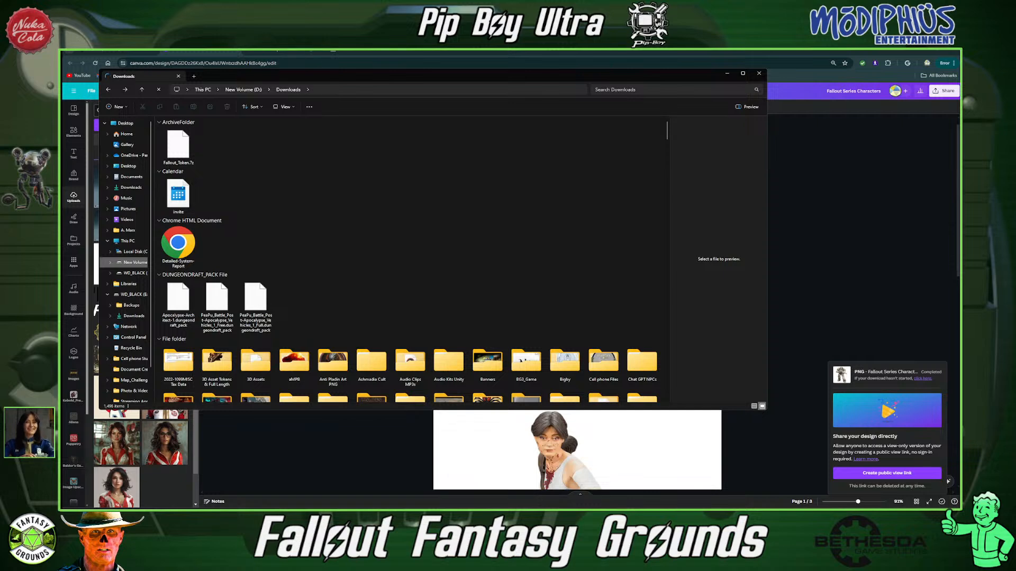
Sort the contents of the D: Downloads folder by type and check the grouping options without changing them
right_click(495, 260)
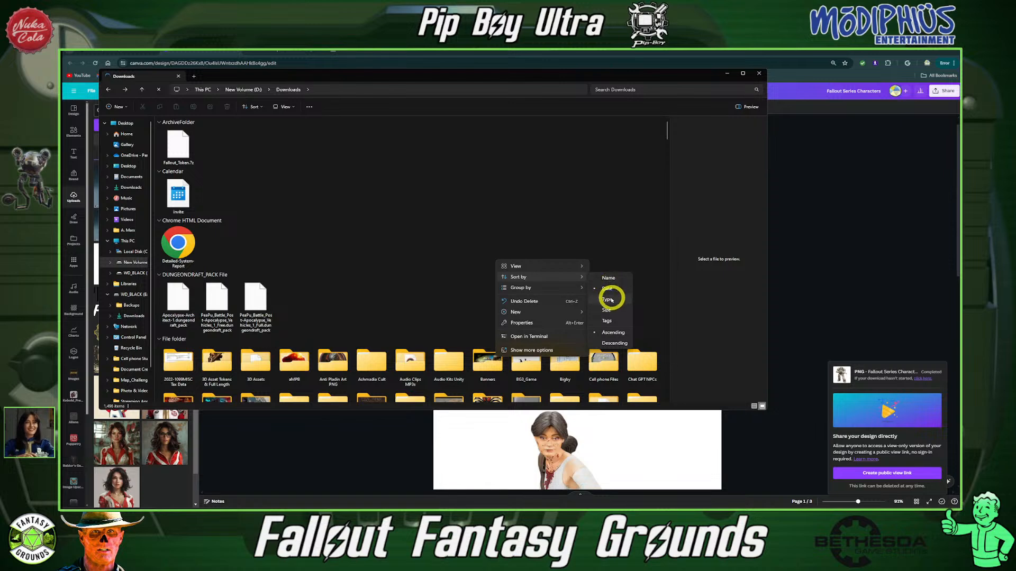
left_click(509, 283)
right_click(492, 258)
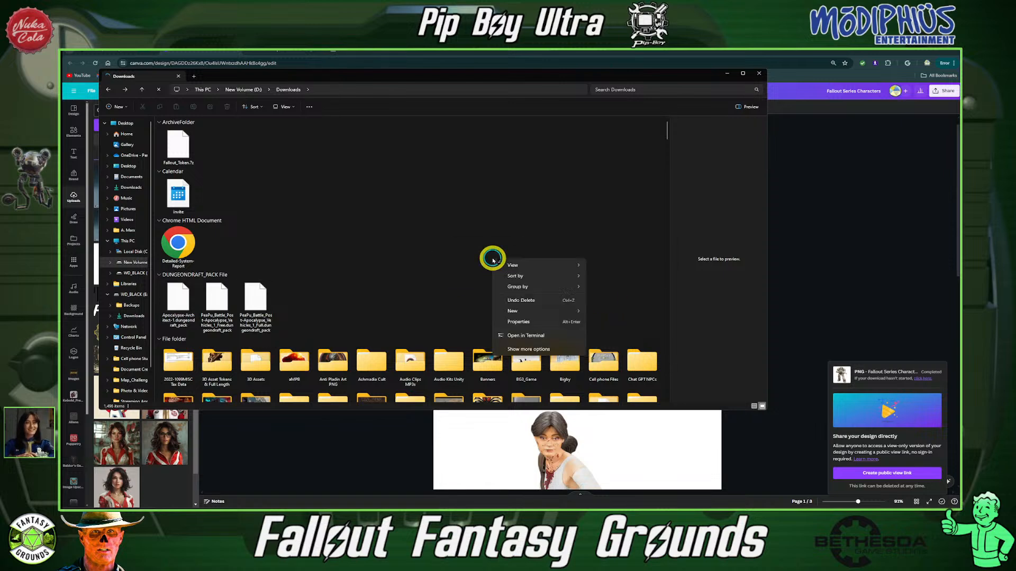
mouse_move(533, 286)
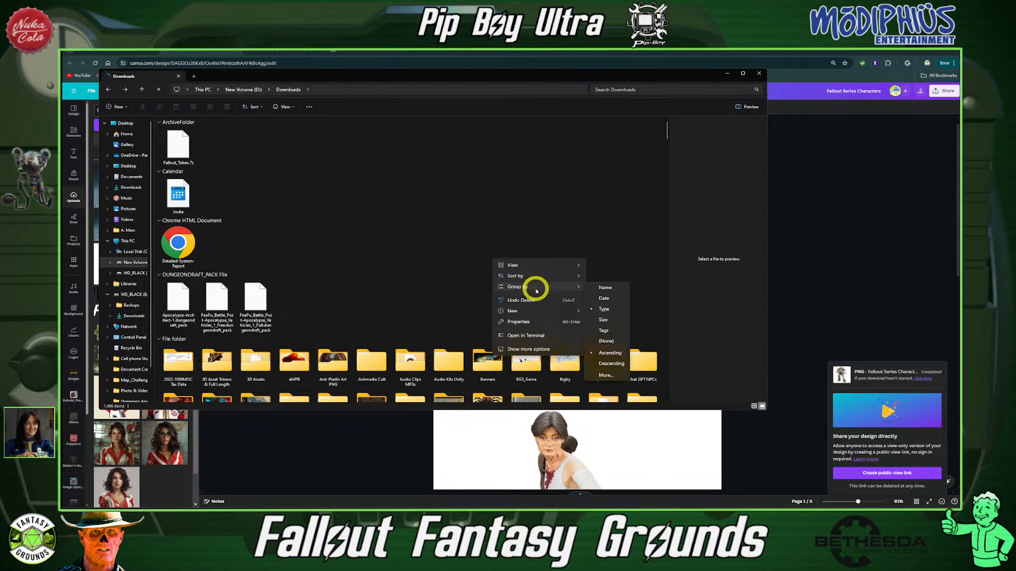
left_click(365, 236)
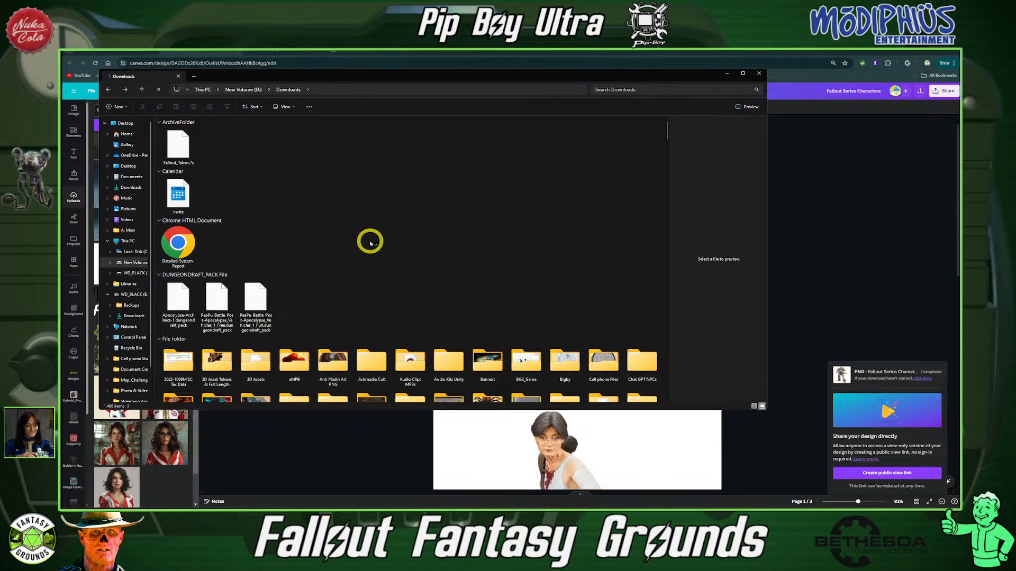
Look through the folders and files in the D: Downloads folder for the exported Fallout characters
scroll(421, 253, "down", 10)
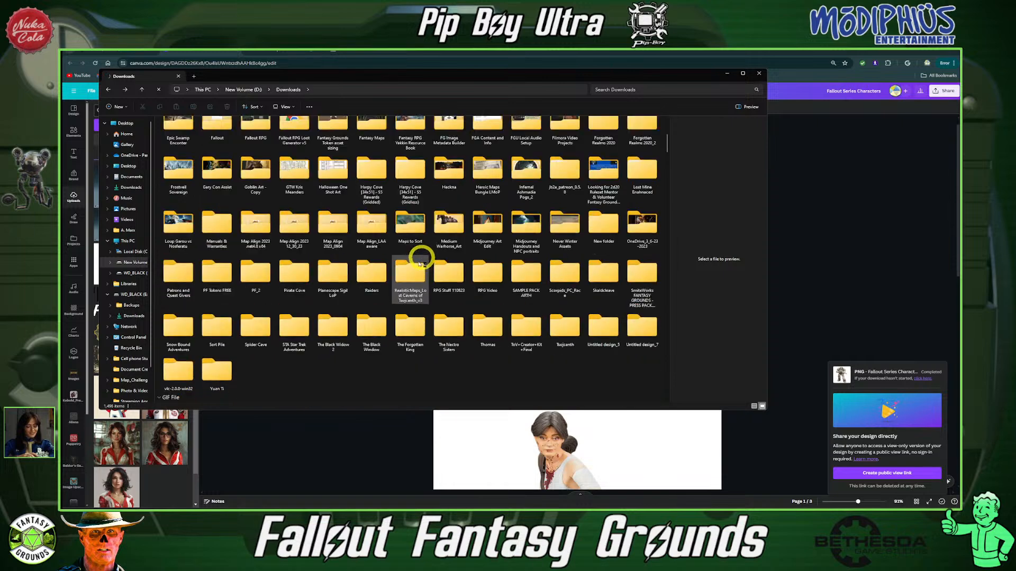
scroll(340, 234, "up", 10)
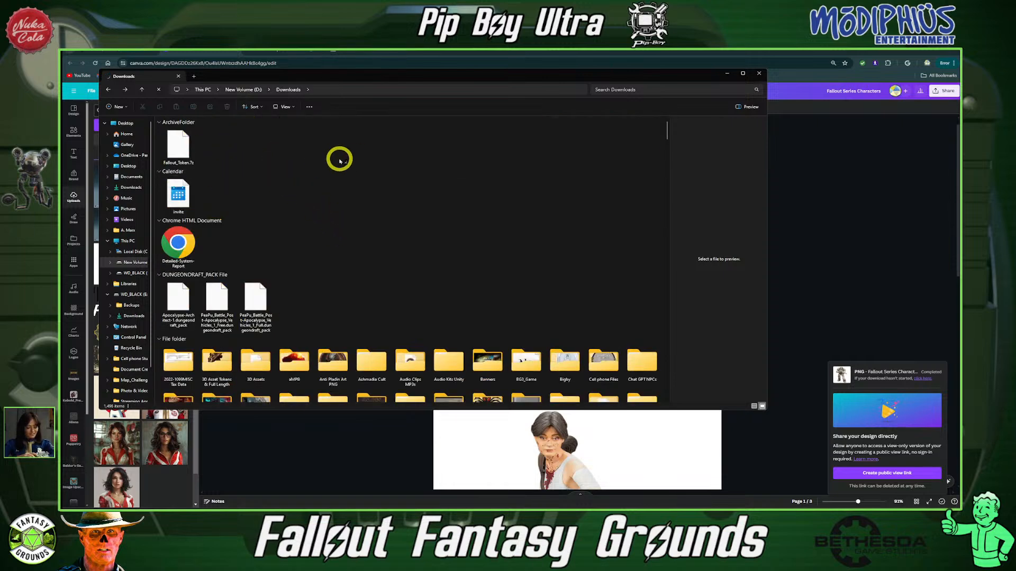
scroll(338, 238, "down", 3)
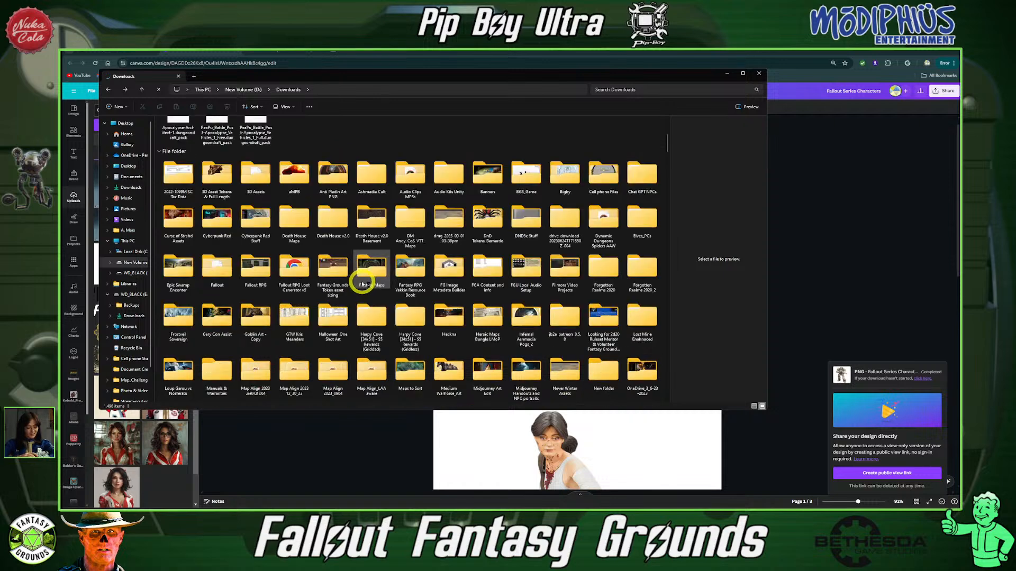
scroll(366, 253, "up", 3)
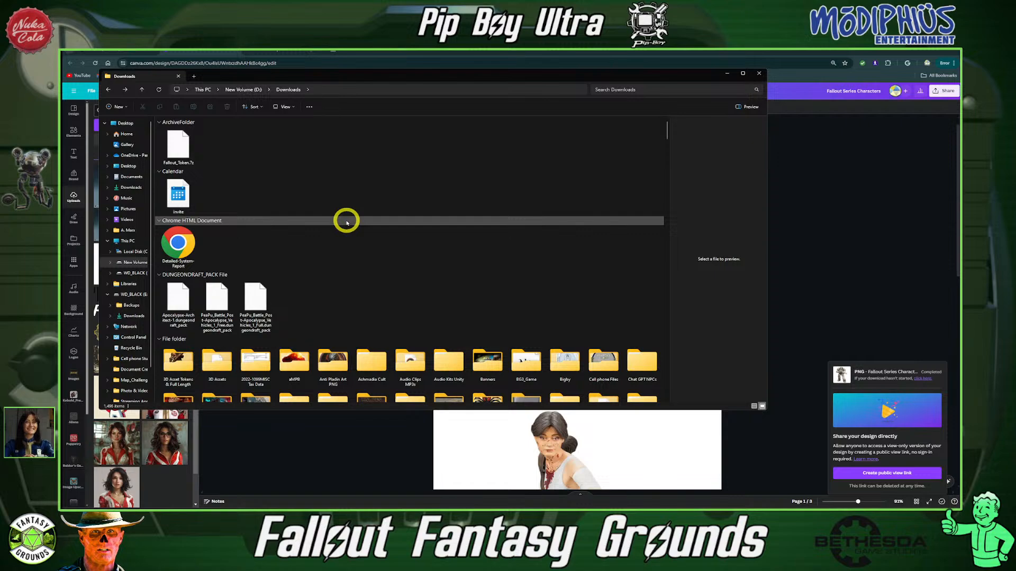
scroll(304, 229, "down", 5)
scroll(305, 235, "up", 3)
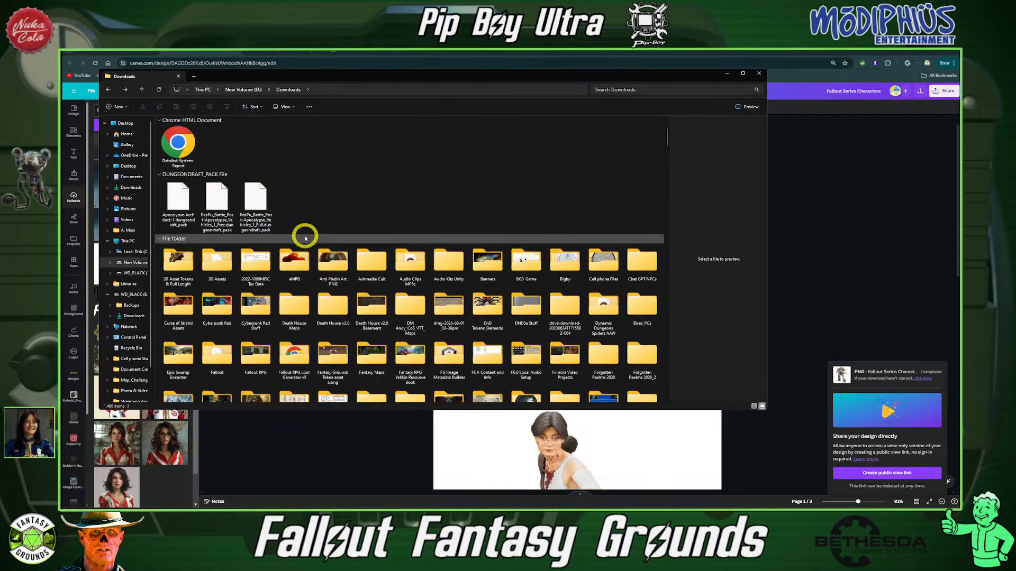
scroll(306, 235, "up", 2)
Sort the contents of the D: Downloads folder by date
right_click(339, 188)
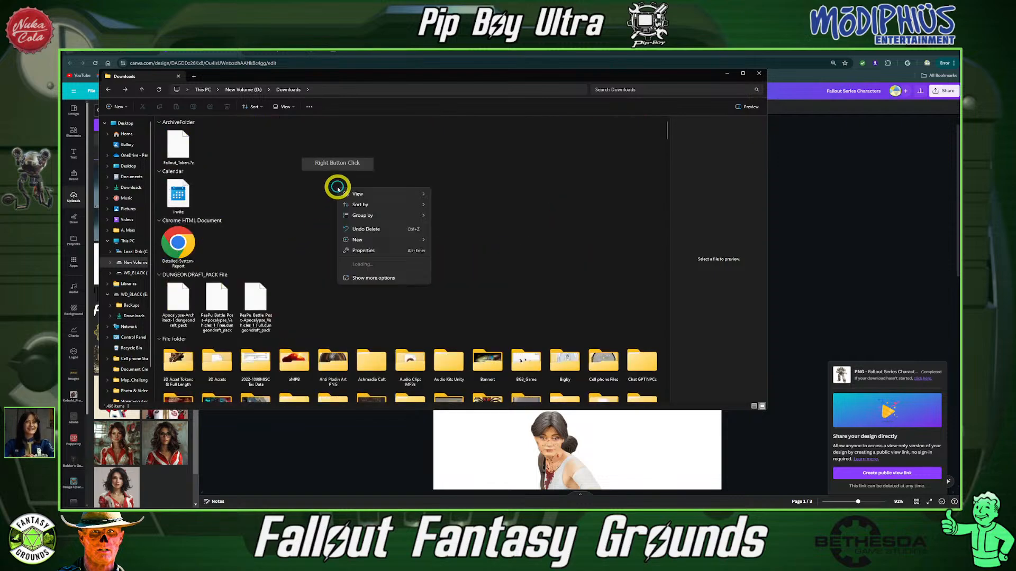
mouse_move(384, 201)
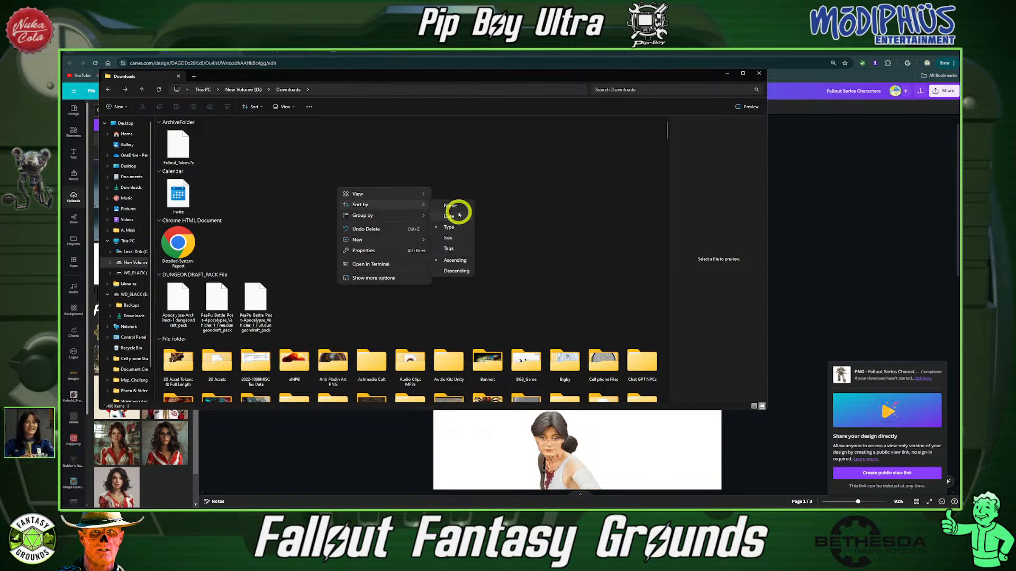
left_click(449, 216)
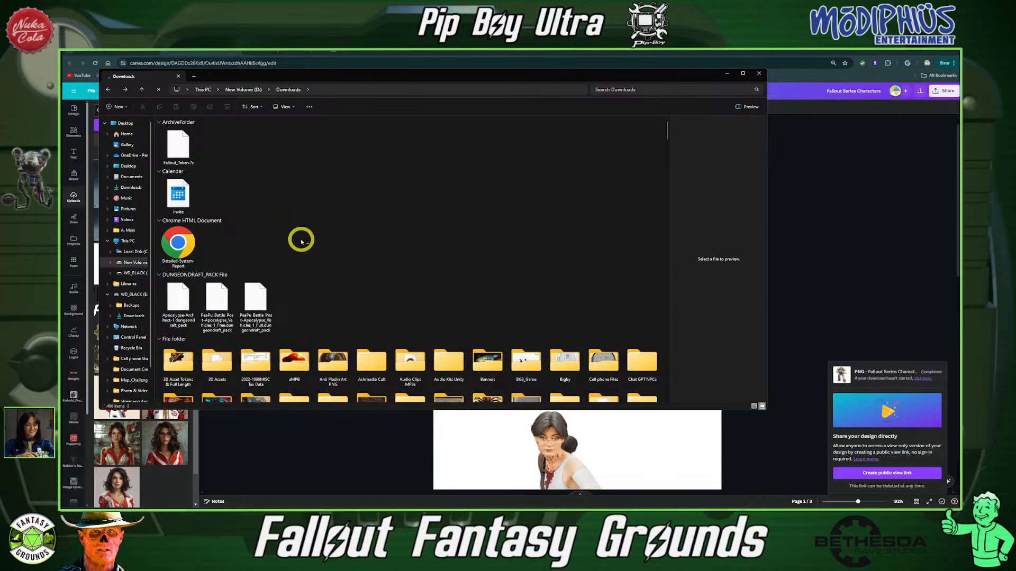
Examine the date-sorted Downloads folder for the newly exported Fallout character files
scroll(307, 233, "down", 5)
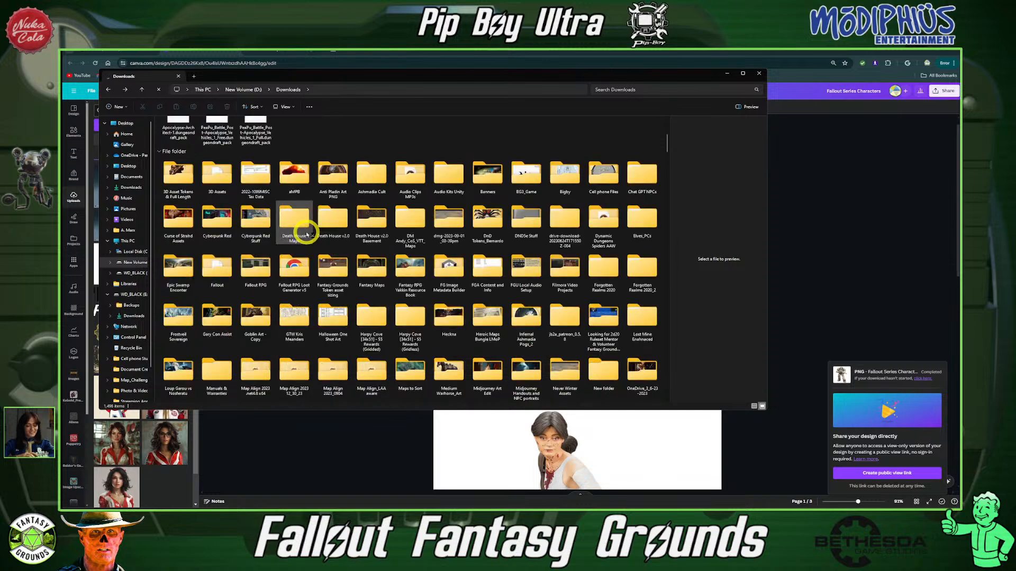
scroll(308, 230, "up", 5)
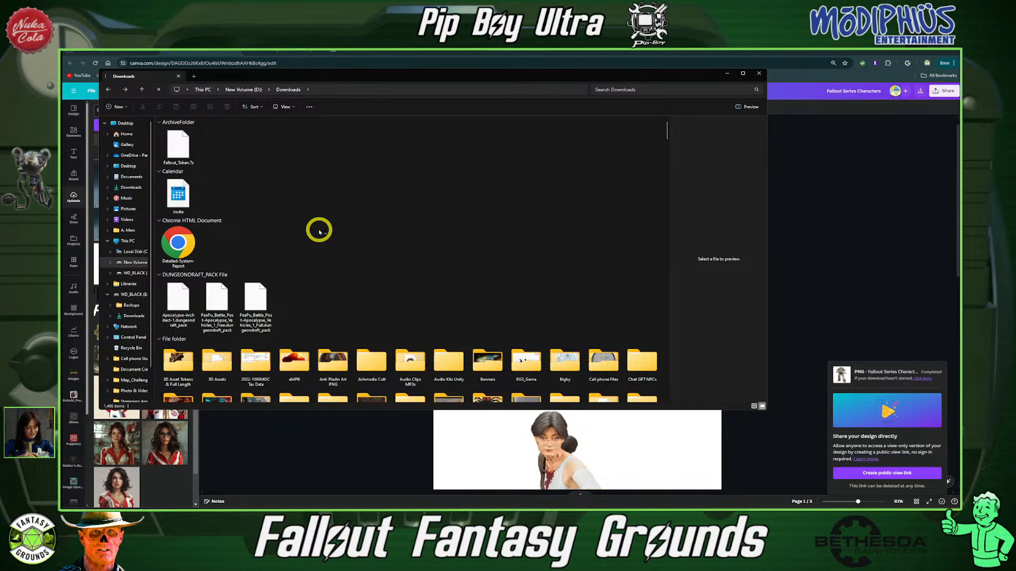
scroll(395, 254, "down", 10)
scroll(381, 316, "up", 10)
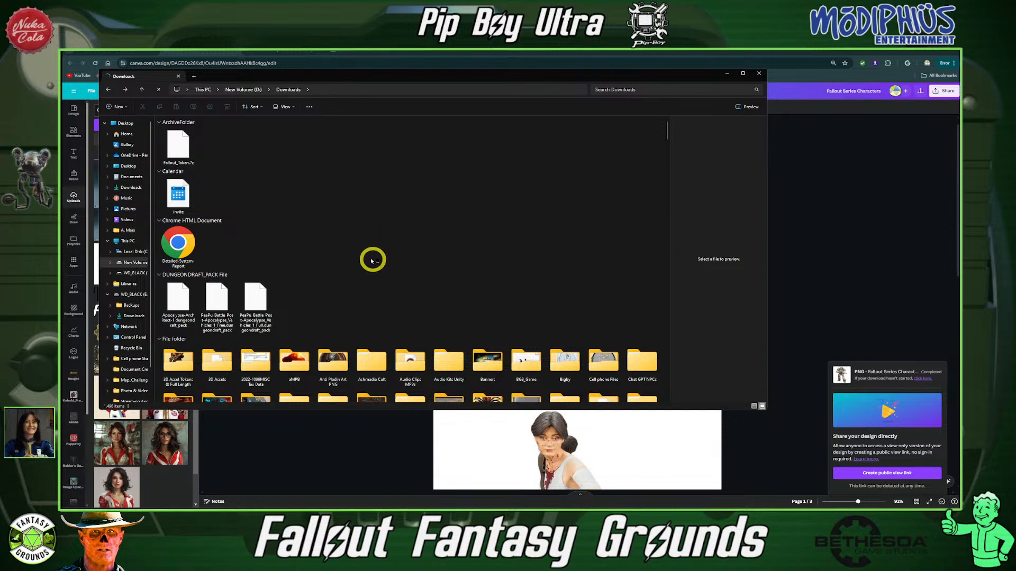
mouse_move(180, 507)
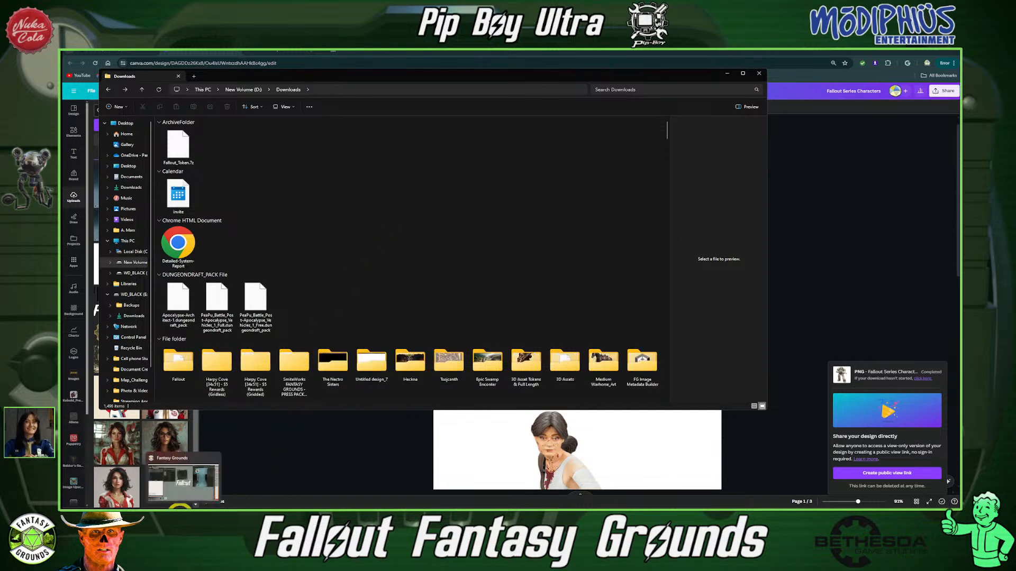
scroll(362, 263, "down", 5)
scroll(363, 263, "up", 5)
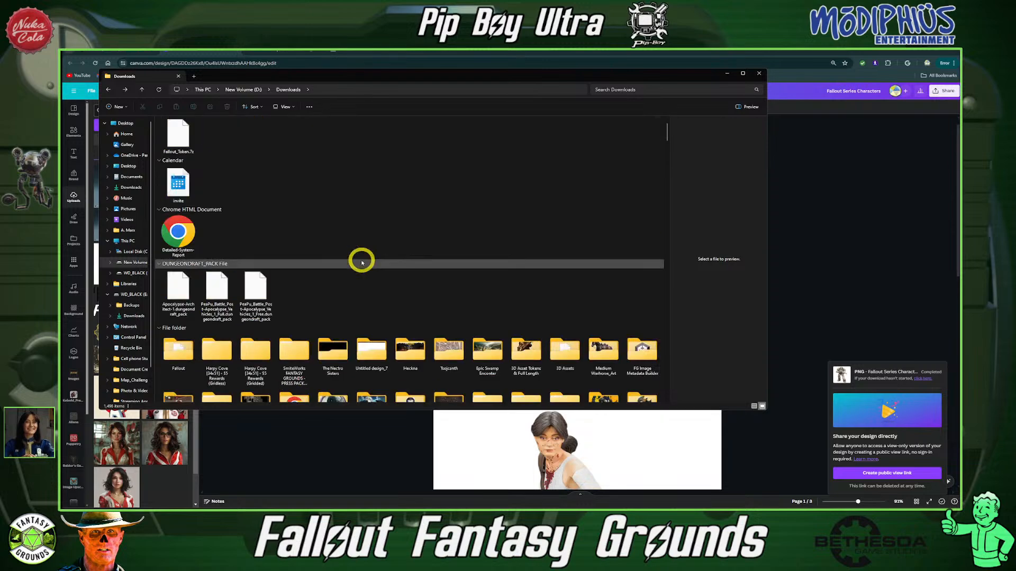
Search the D: Downloads folder for "FAllout"
scroll(362, 263, "up", 1)
right_click(331, 240)
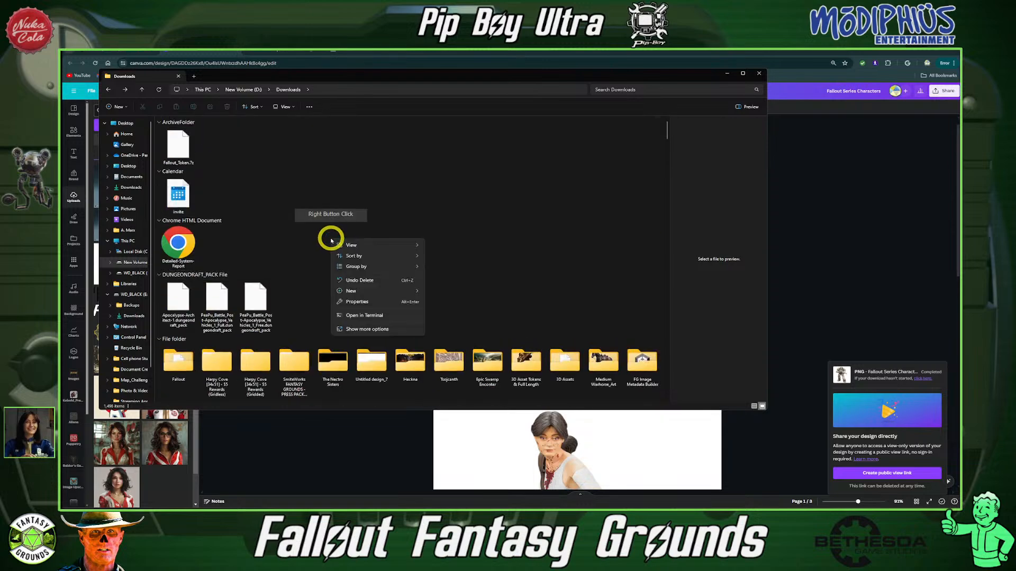
left_click(632, 90)
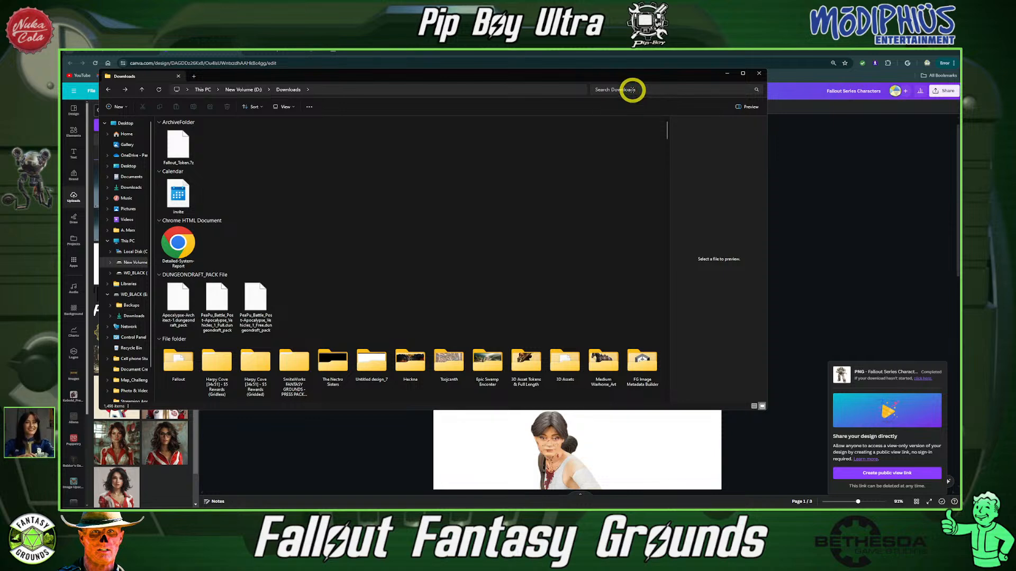
left_click(632, 90)
type("F")
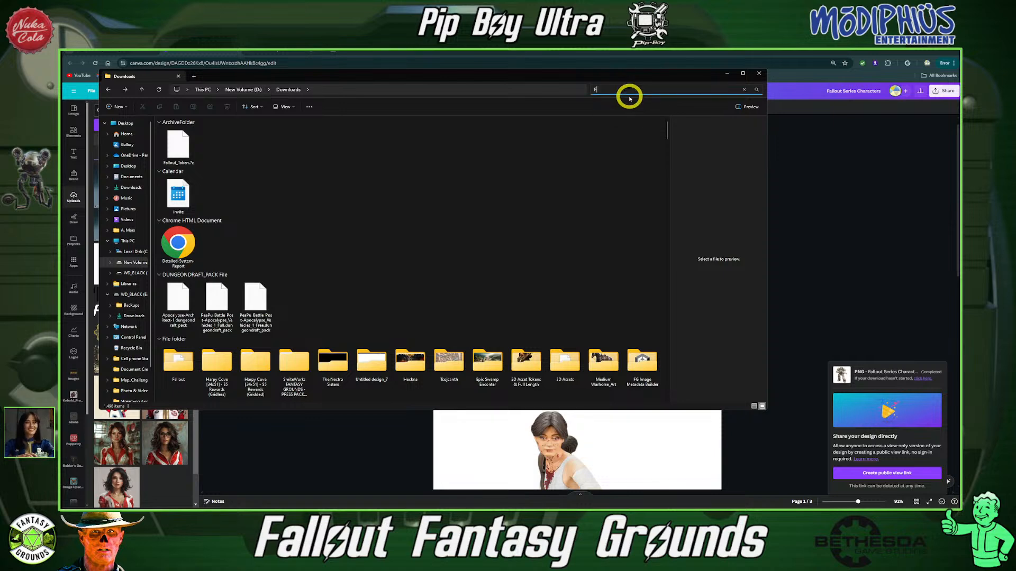
type("Allout")
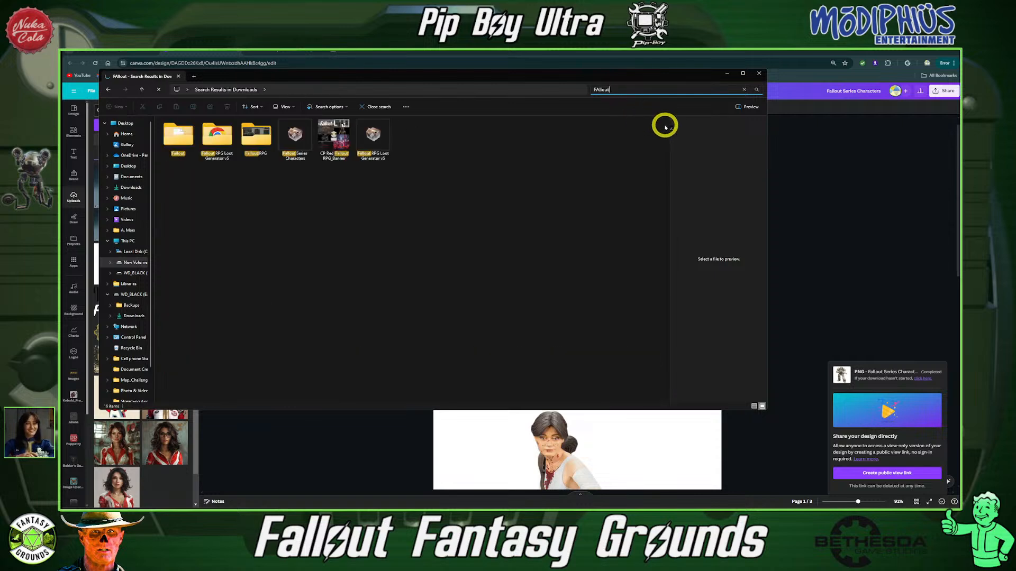
Open the Fallout Series Characters archive from the search results and extract it into a folder in Downloads
left_click(293, 136)
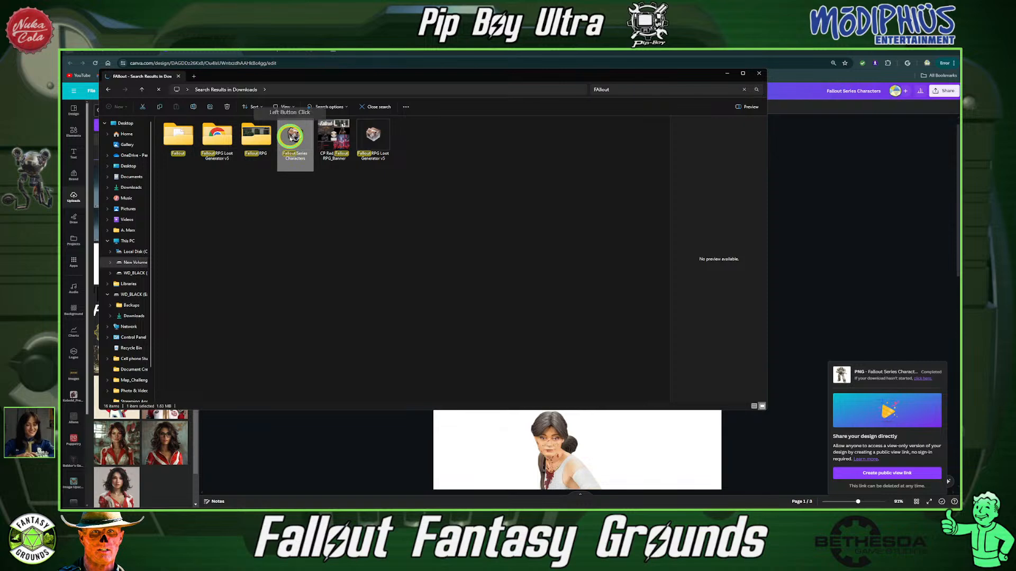
right_click(291, 137)
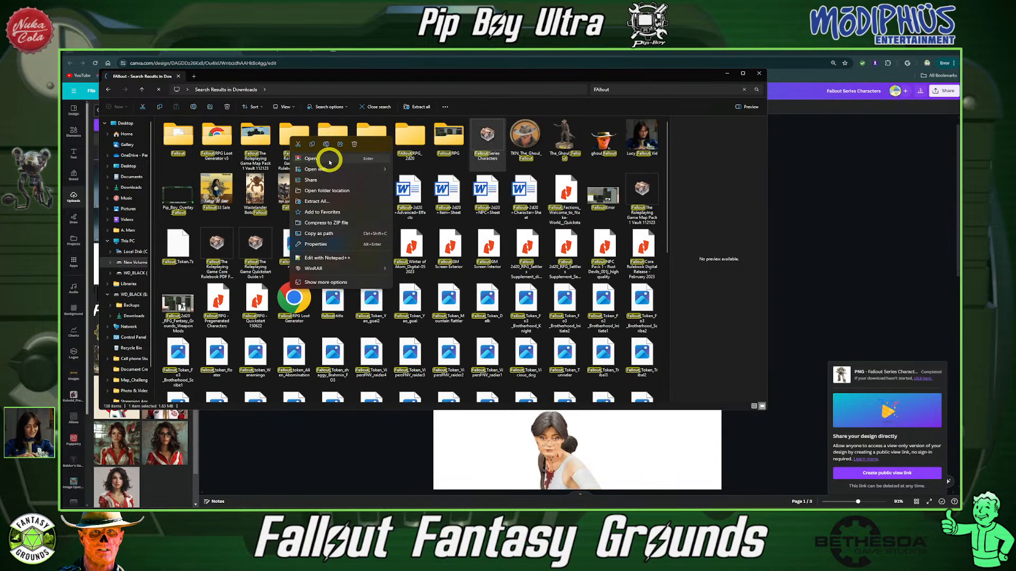
left_click(329, 159)
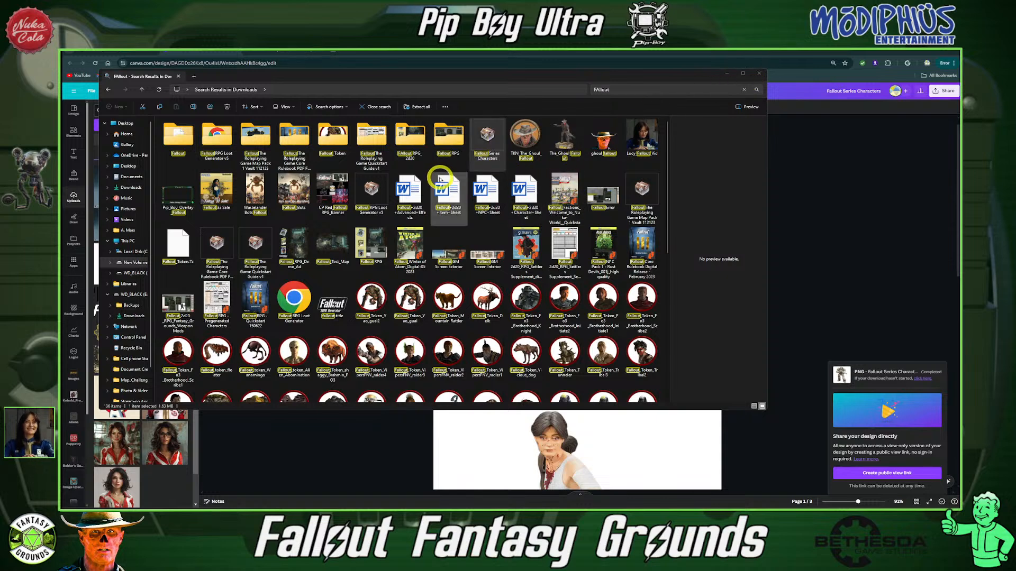
scroll(440, 179, "down", 5)
scroll(439, 178, "up", 5)
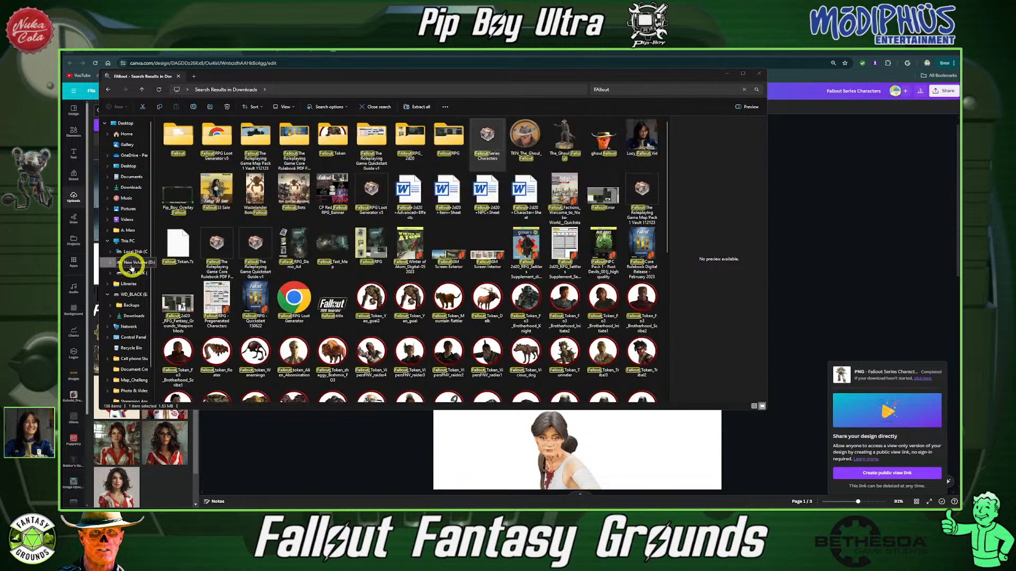
Return to the Downloads folder on the D: drive and check its sorting options without changing them
left_click(131, 264)
double_click(254, 140)
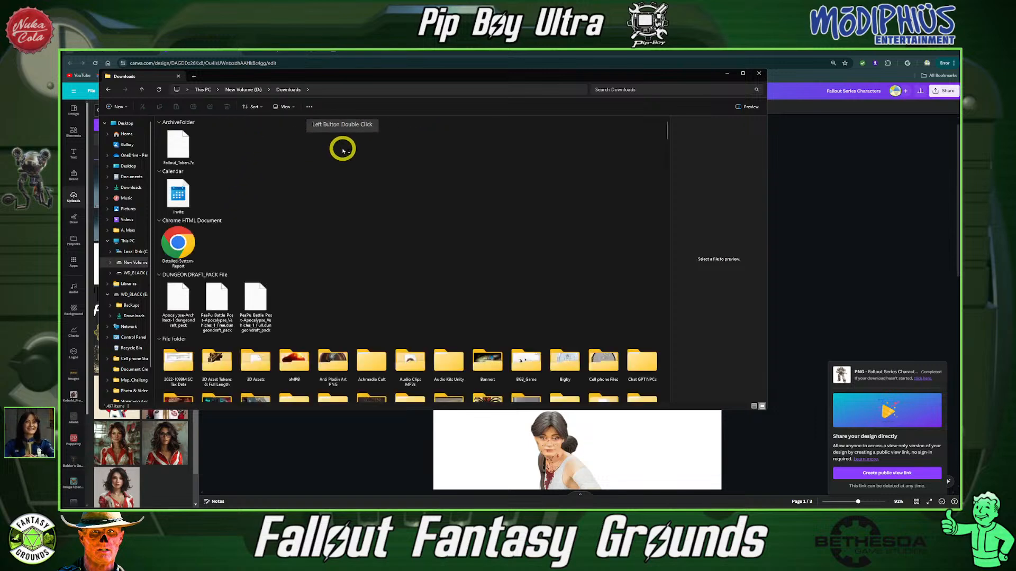
right_click(317, 190)
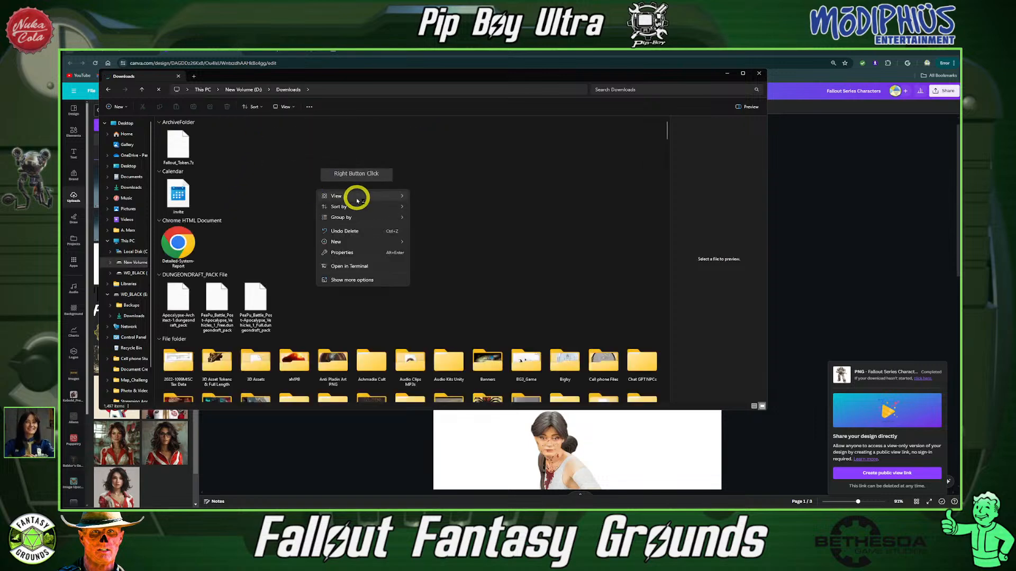
mouse_move(350, 207)
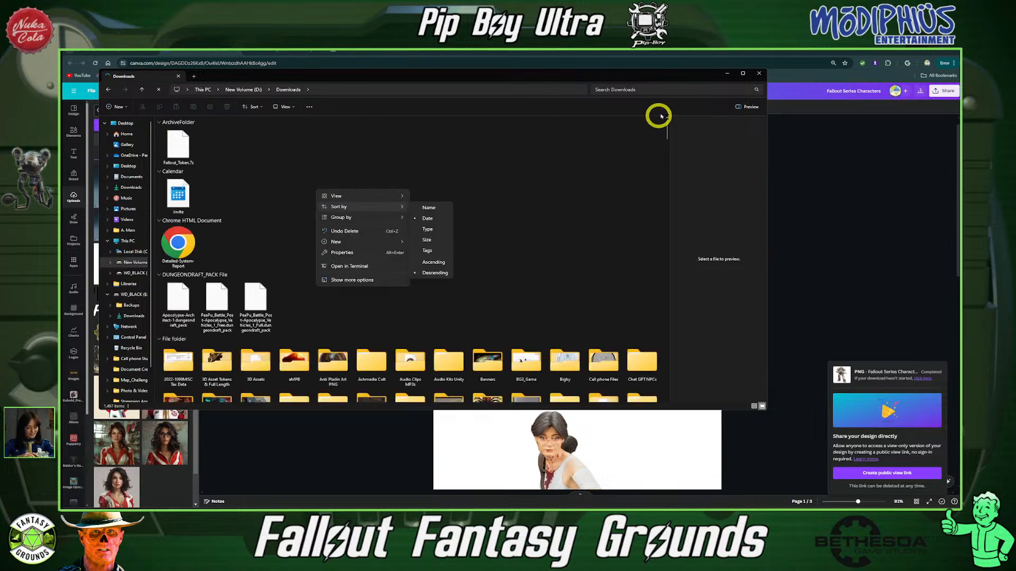
Search Downloads for "Fallout series" and open the extracted Fallout Series Characters folder
left_click(643, 90)
type("FAll")
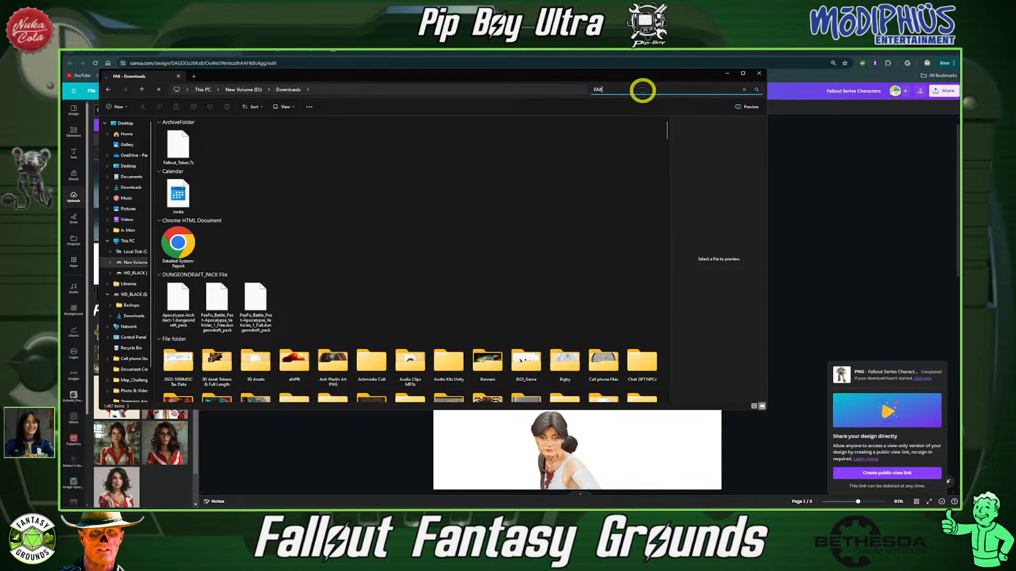
type("outeries")
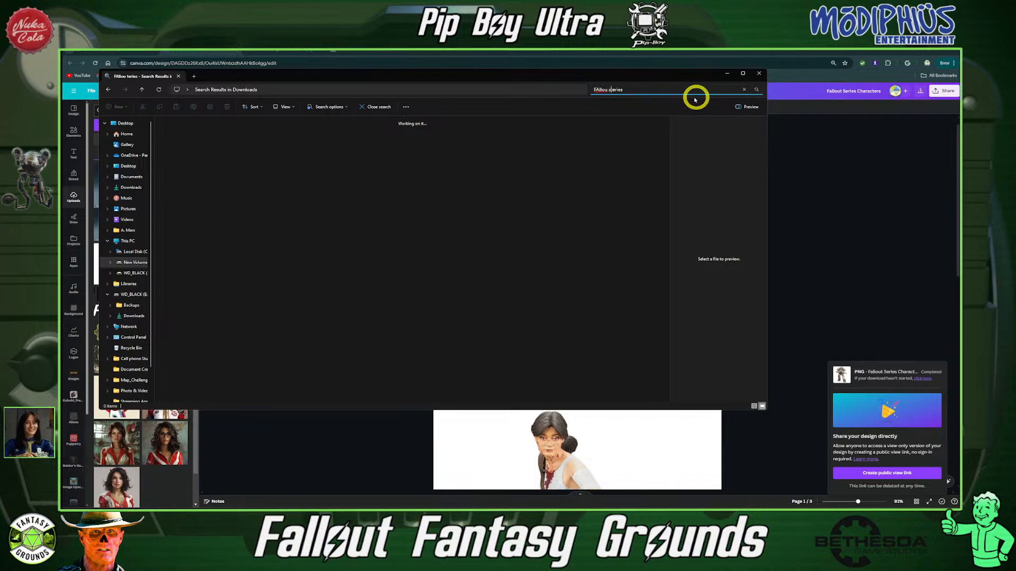
type(" s")
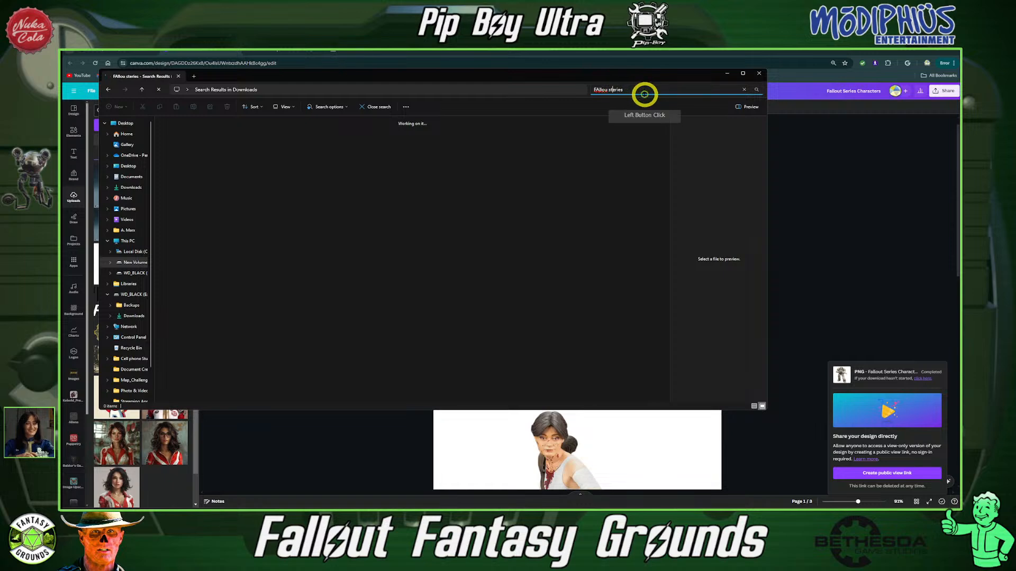
key("Delete")
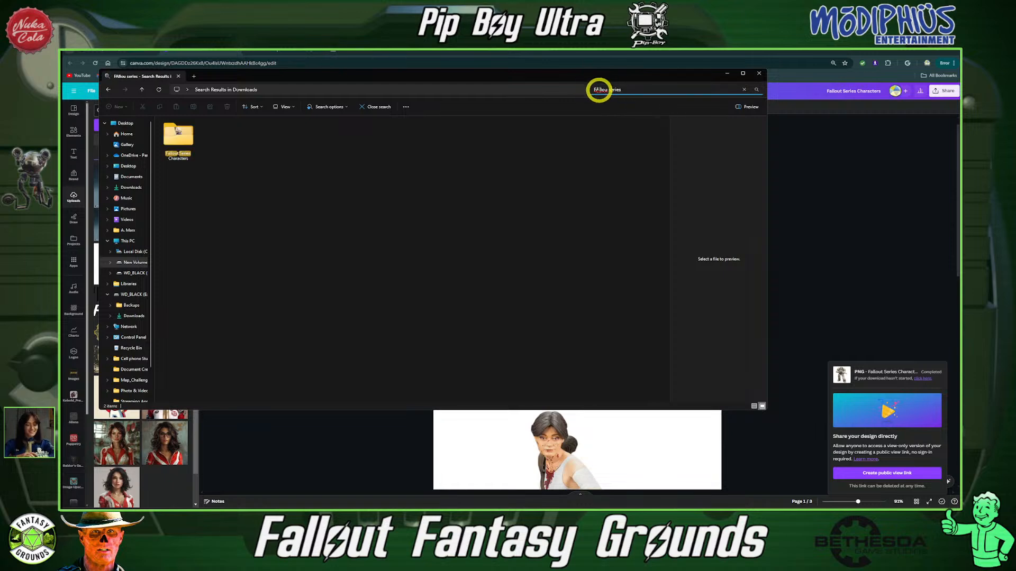
left_click(615, 98)
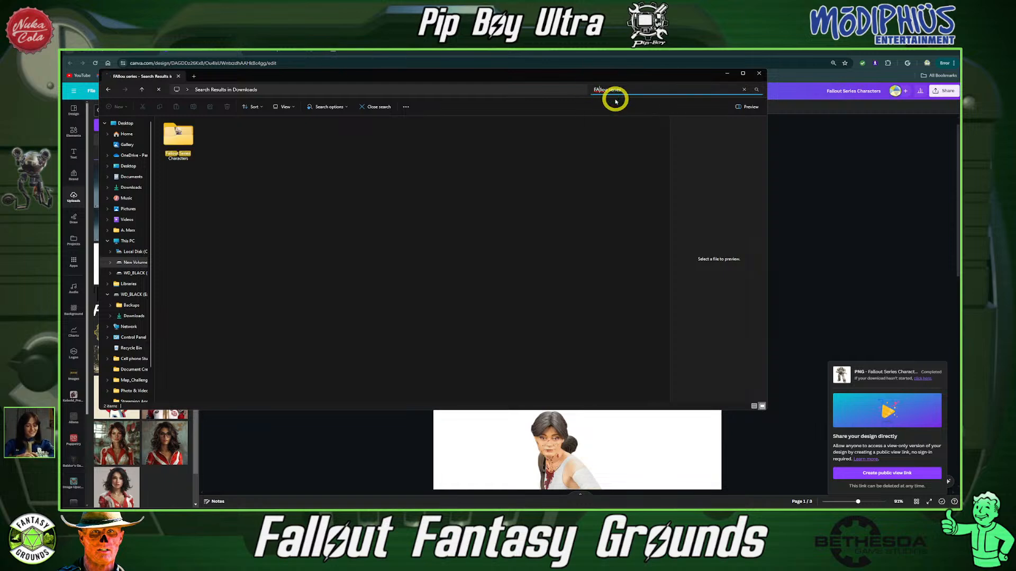
key("BackSpace")
type("a")
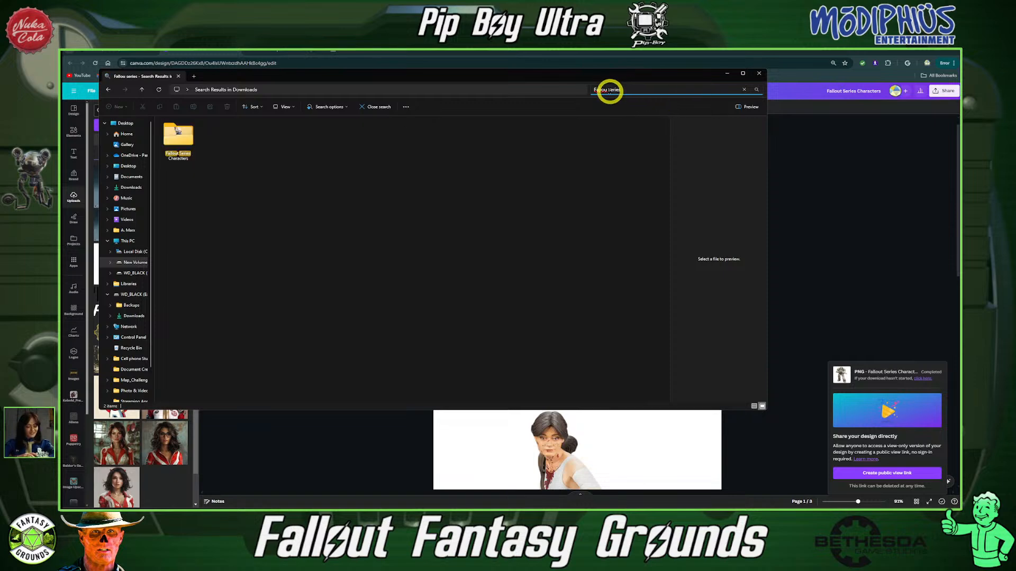
left_click(608, 90)
left_click(656, 106)
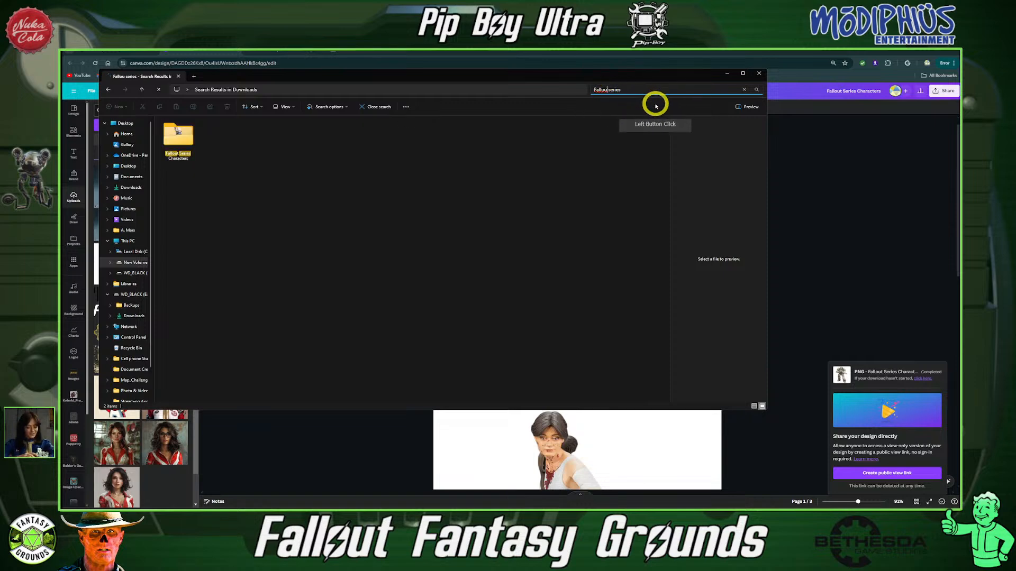
type("t")
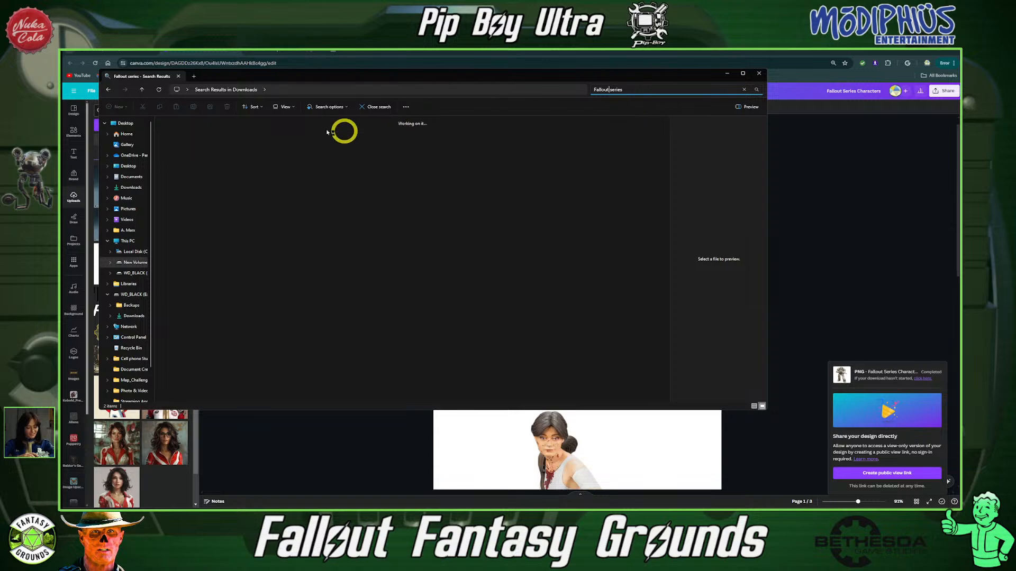
double_click(185, 136)
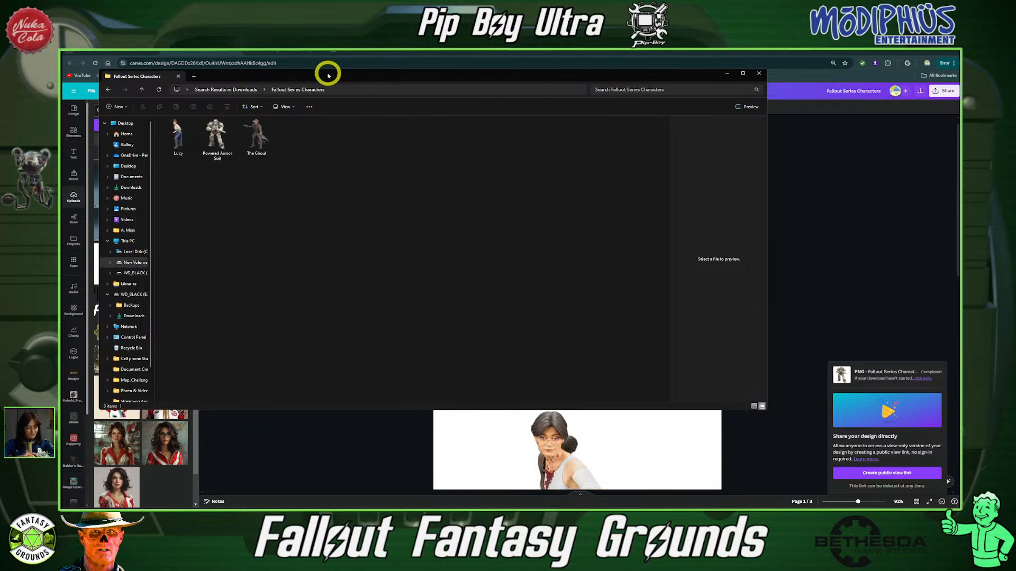
Reposition the Fallout Series Characters folder window, select The Ghoul image, and maximize the window
left_click_drag(330, 77, 484, 107)
left_click_drag(489, 180, 416, 169)
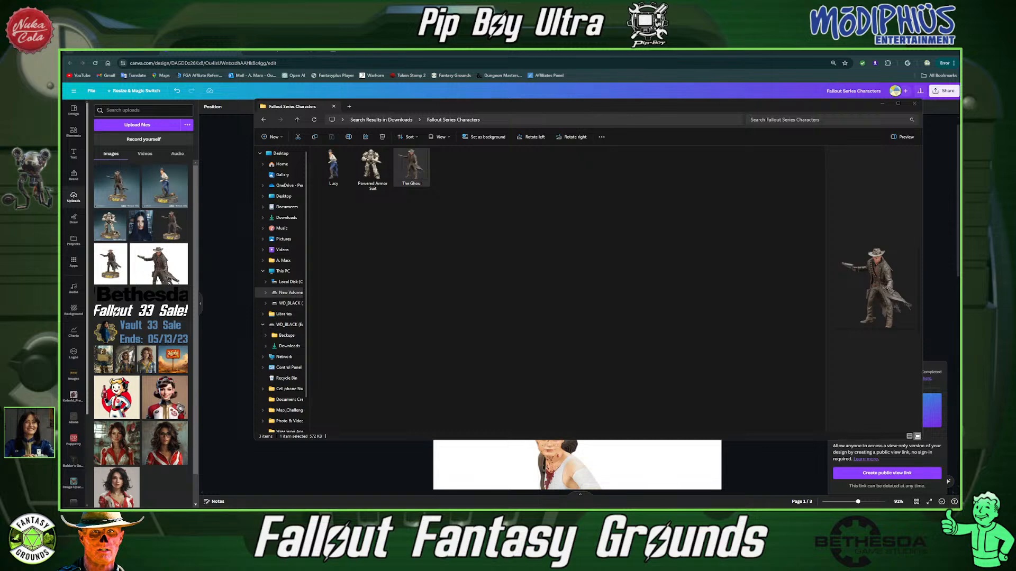
left_click(199, 109)
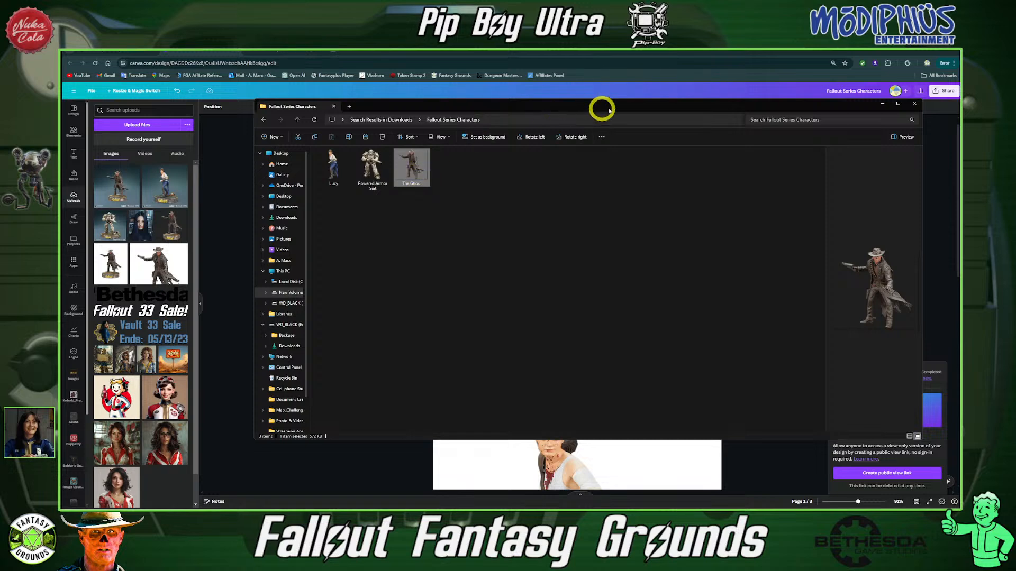
left_click(898, 103)
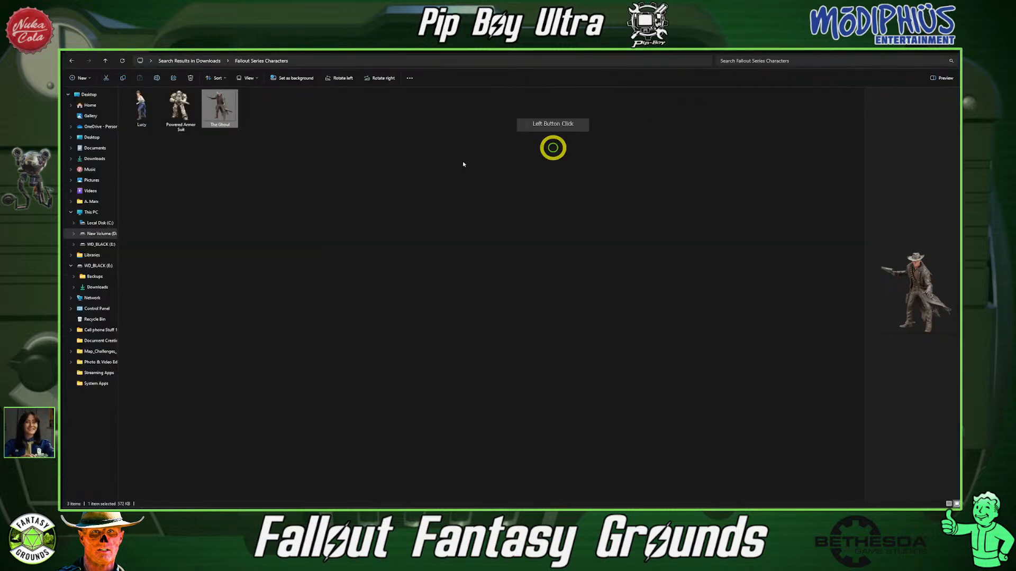
Preview the Lucy, Powered Armor Suit and The Ghoul images one by one to check their cut-outs
left_click(146, 122)
left_click(182, 120)
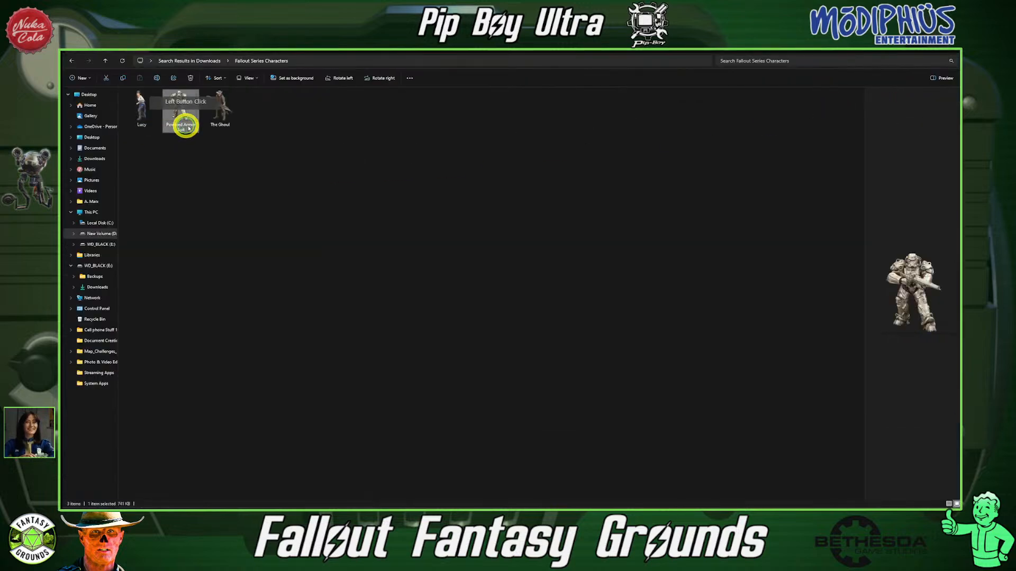
left_click(226, 123)
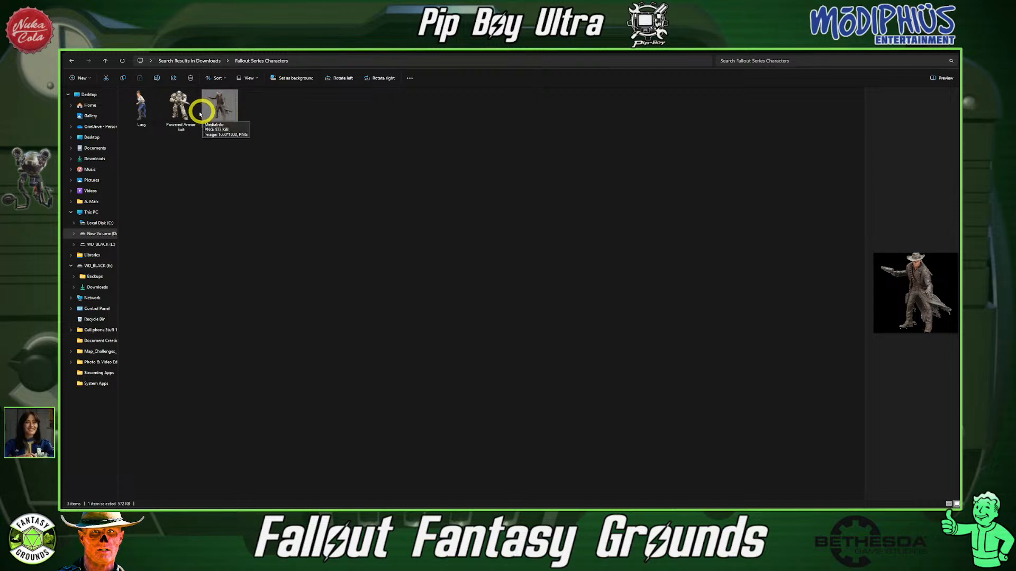
left_click(179, 111)
left_click(142, 108)
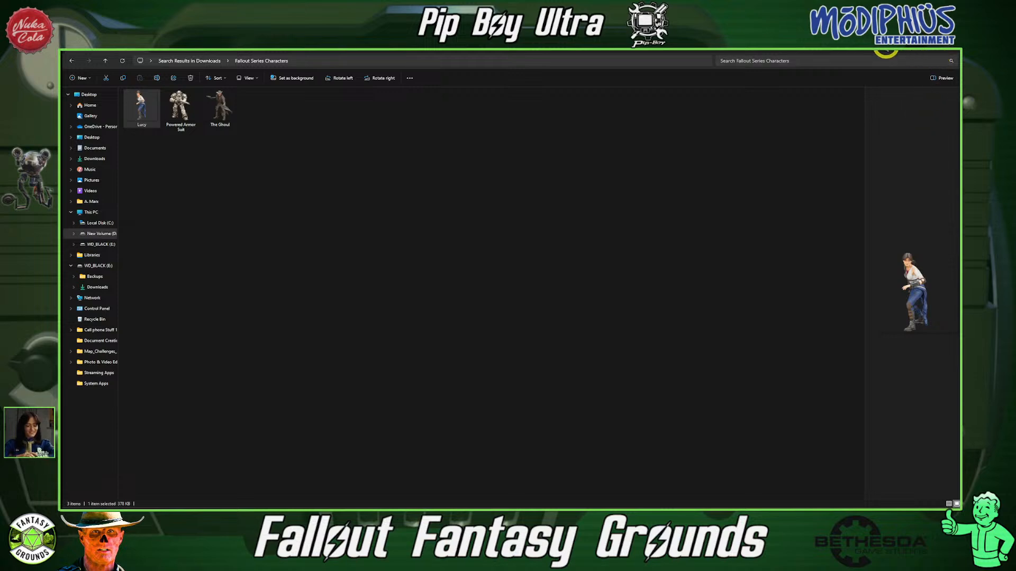
left_click_drag(887, 54, 86, 95)
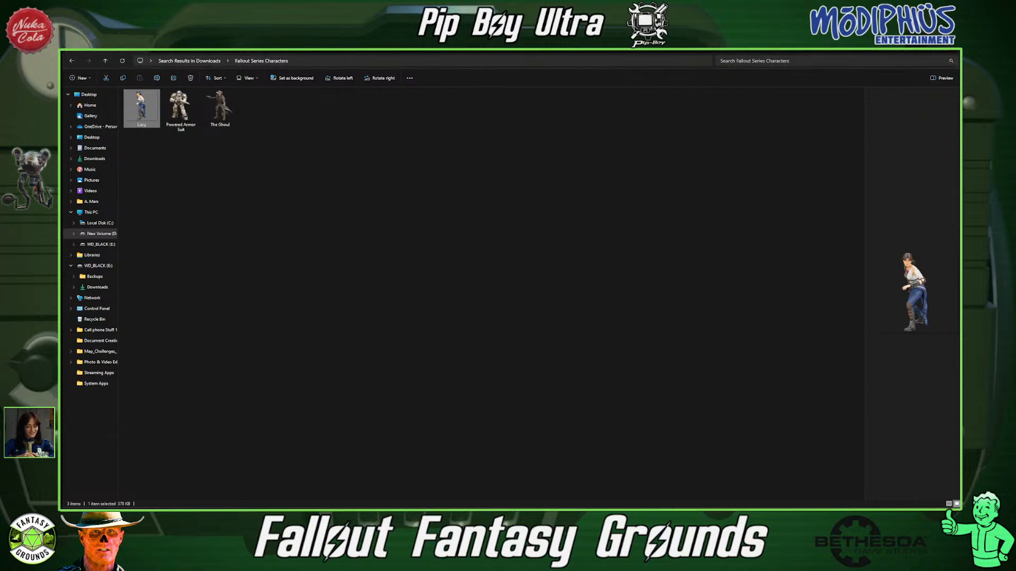
Switch to the browser, bring up the Token Stamp page, and close the browser window
key("alt+Tab")
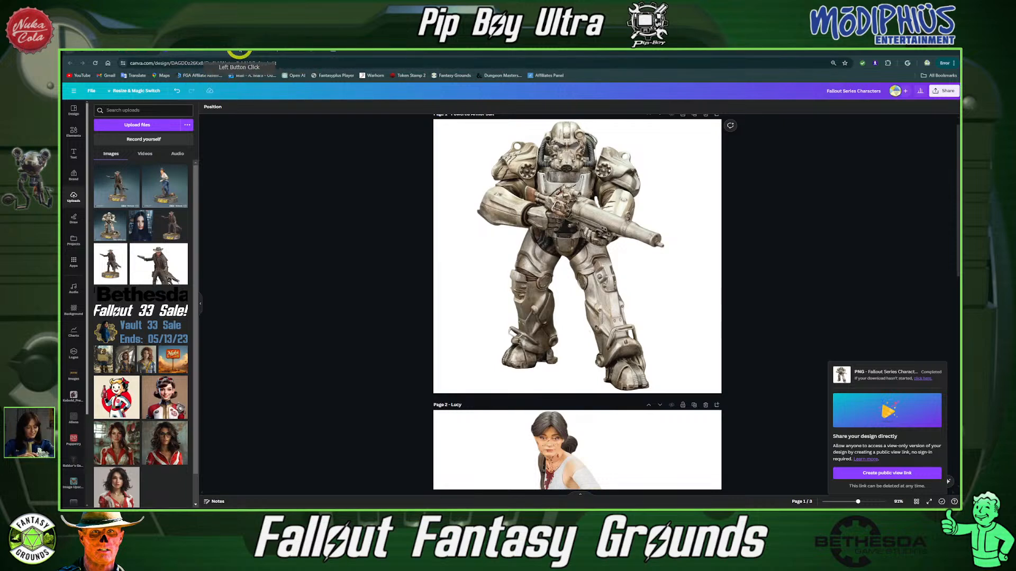
left_click(955, 52)
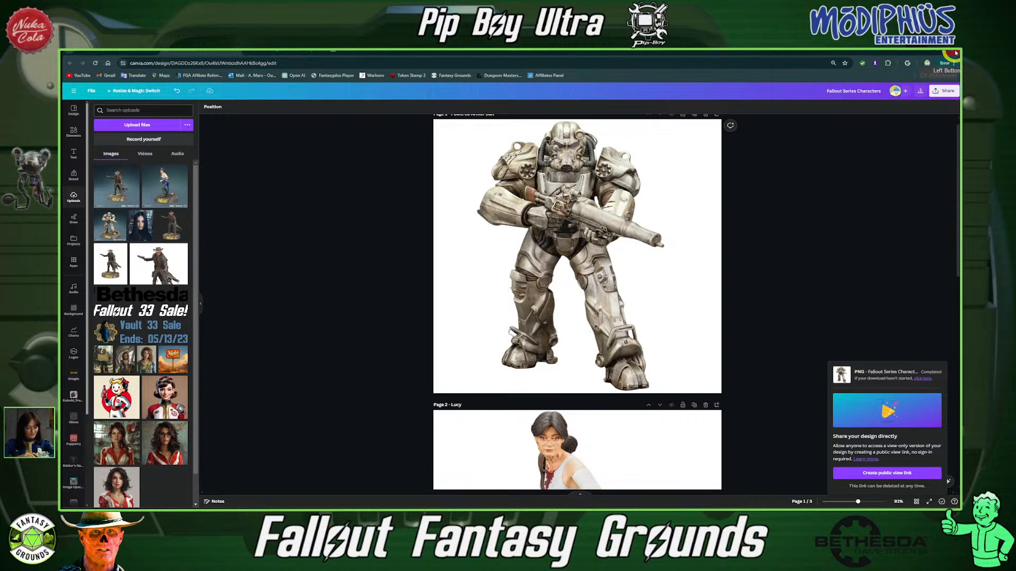
left_click(297, 52)
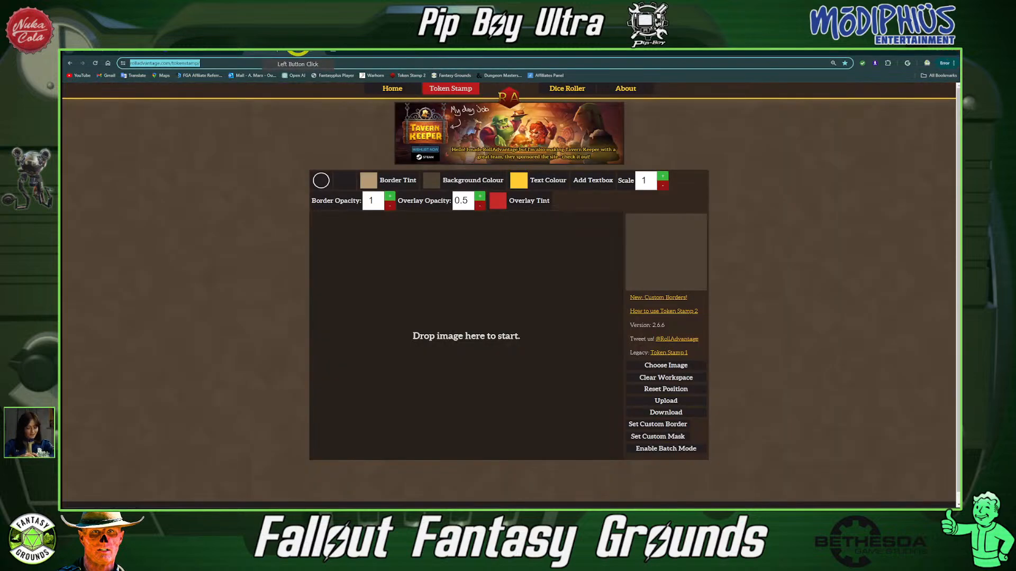
left_click(955, 52)
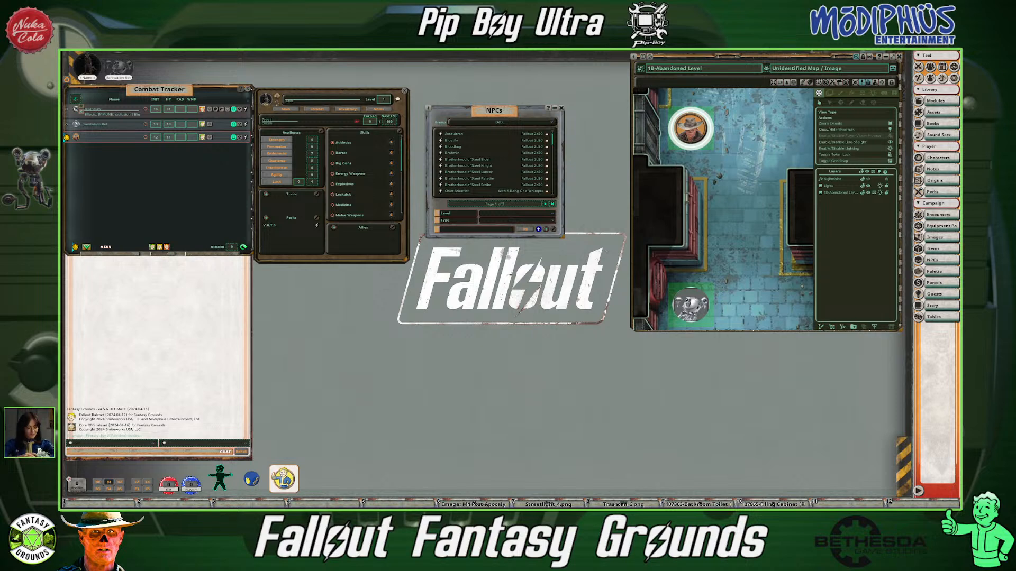
left_click_drag(63, 126, 63, 215)
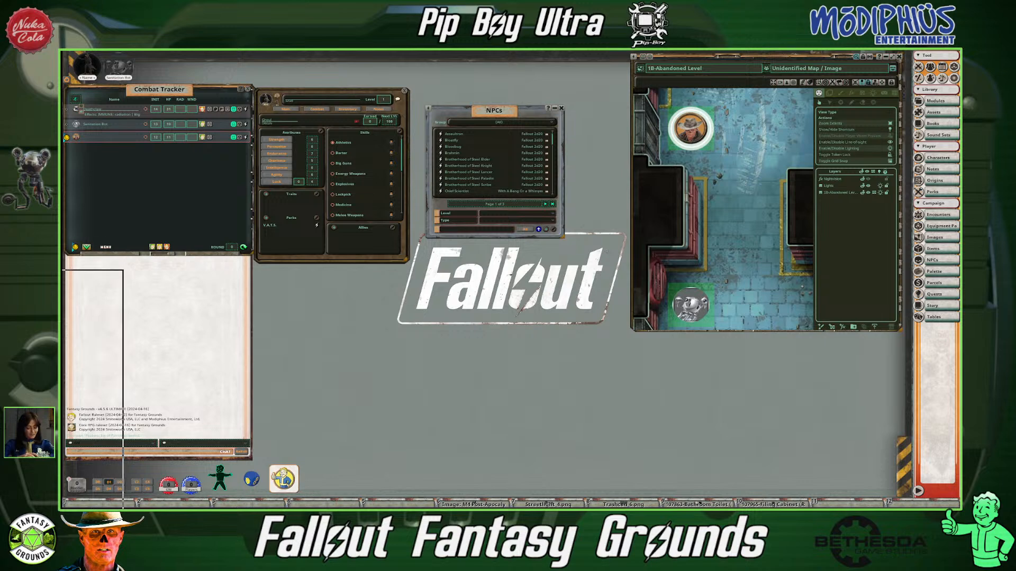
left_click_drag(63, 275, 63, 286)
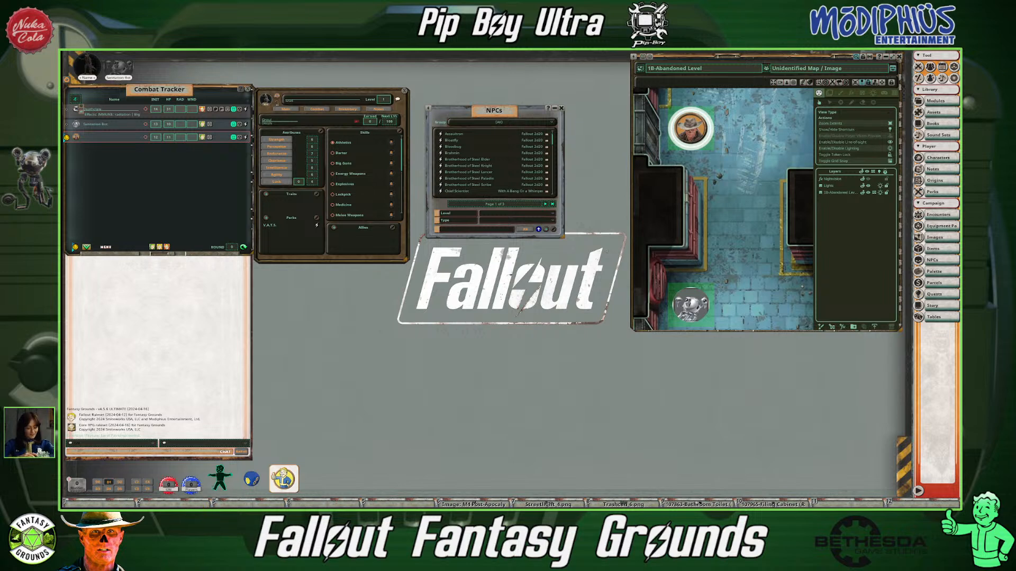
Bring the Fallout Series Characters folder over Fantasy Grounds, maximize it, and preview the contents of Lucy.xml
left_click_drag(64, 365, 513, 144)
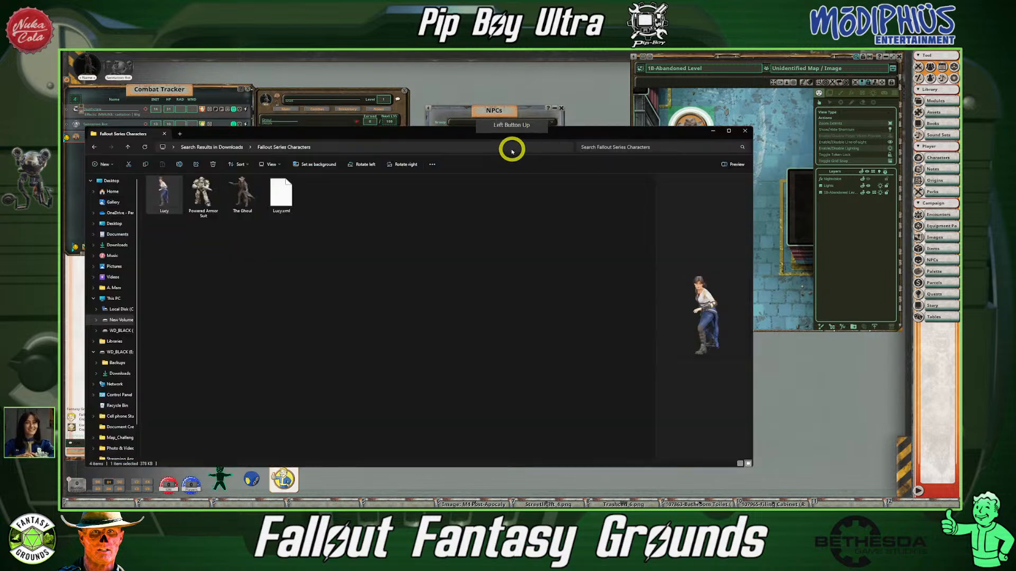
left_click(728, 131)
left_click(276, 115)
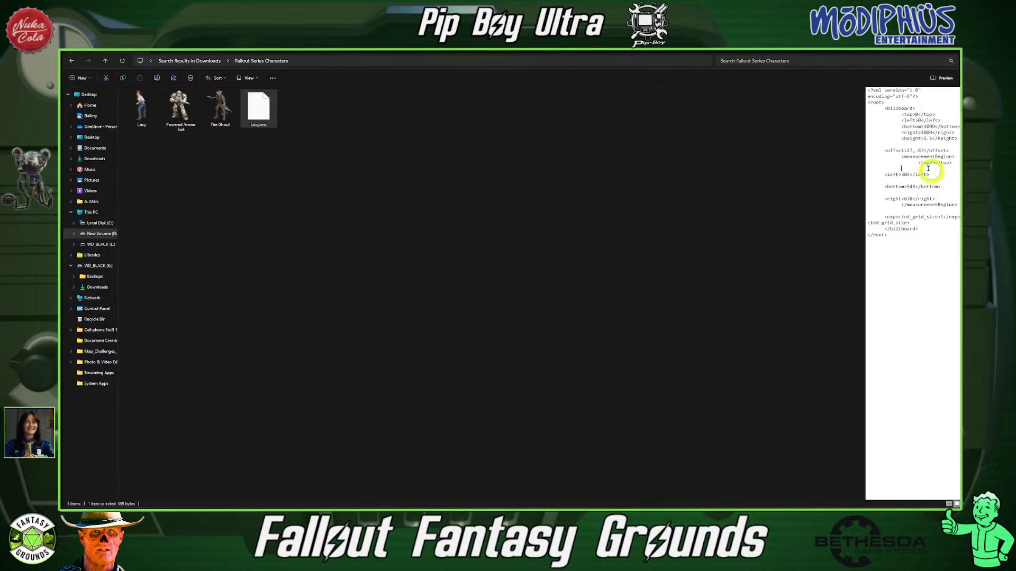
Review the billboard settings in Lucy.xml and check the Fantasy Grounds desktop before returning to the Fallout Series Characters folder
left_click(868, 96)
left_click(936, 229)
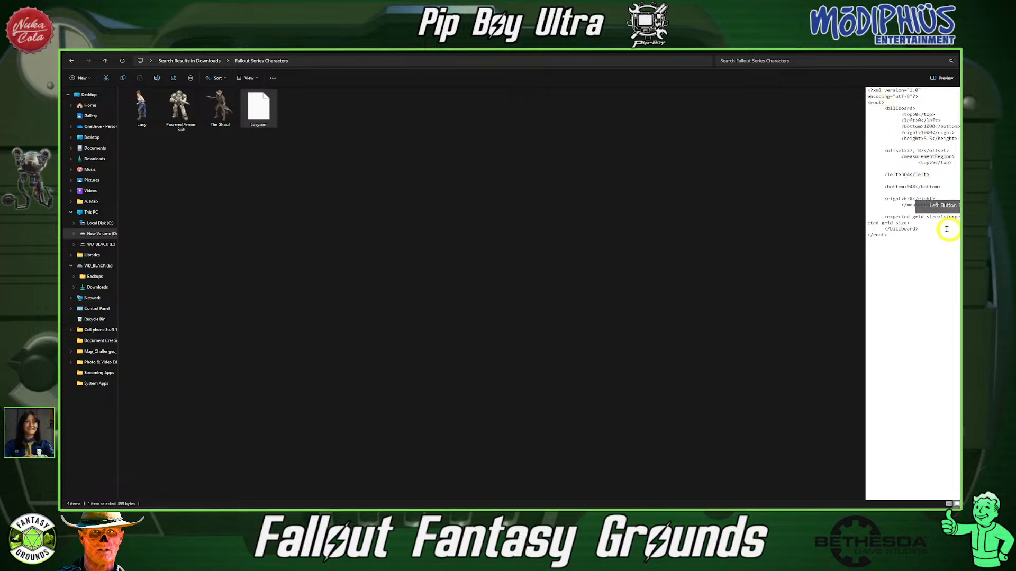
left_click(262, 117)
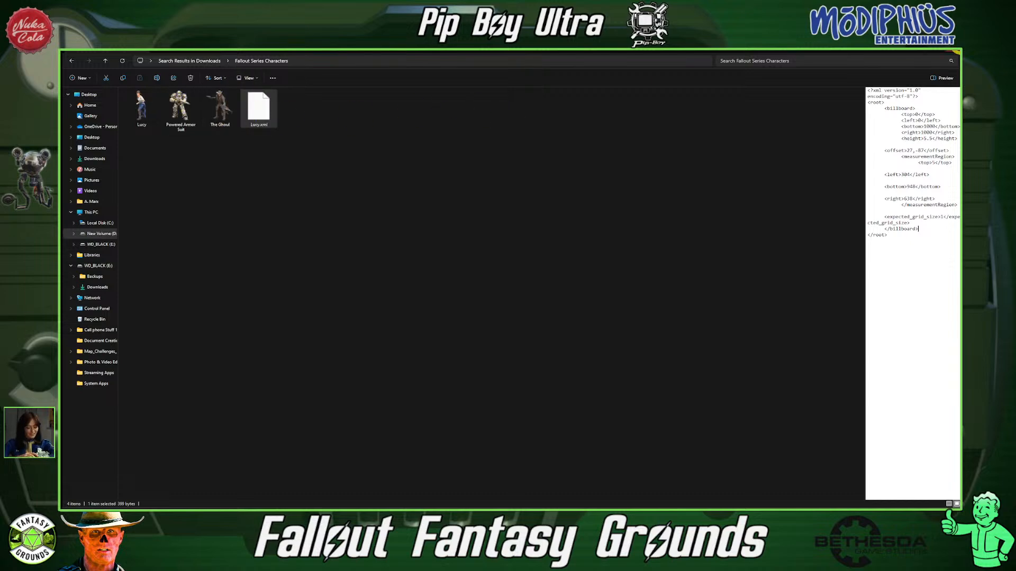
left_click(923, 56)
left_click(354, 270)
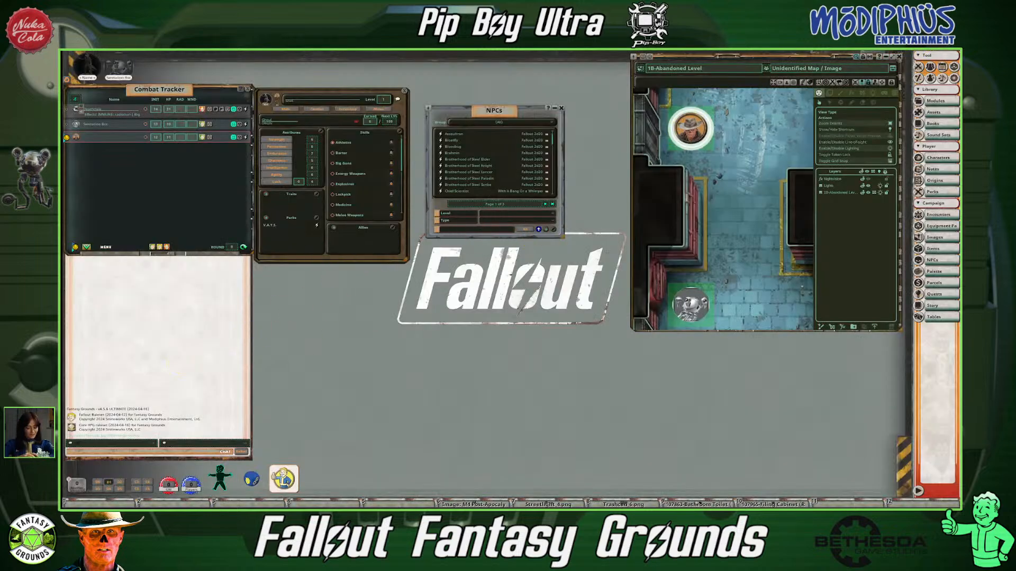
key("alt+Tab")
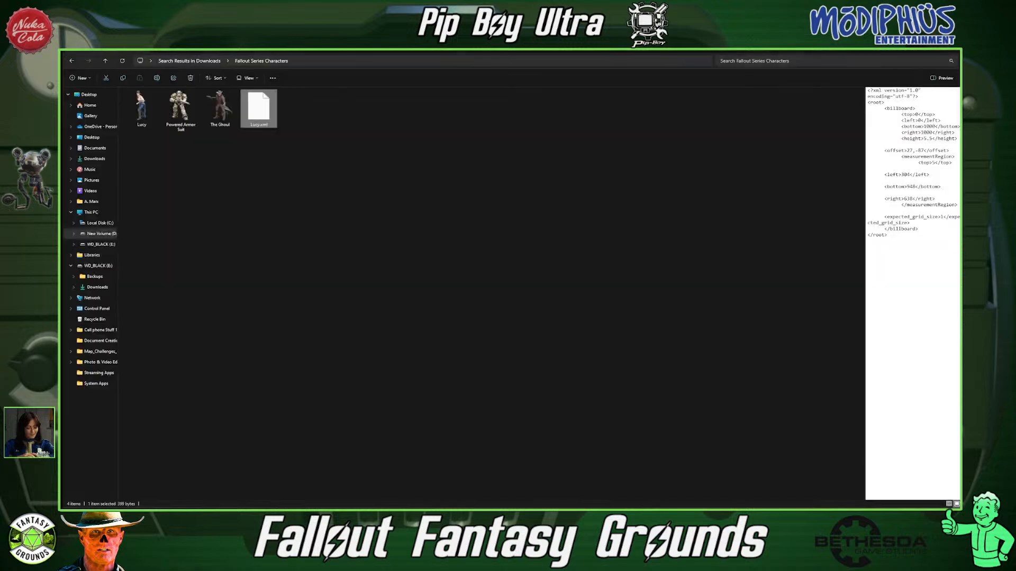
Generate matching billboard XML files for the Powered Armor Suit and The Ghoul images
left_click(170, 311)
left_click(178, 119)
left_click(132, 116)
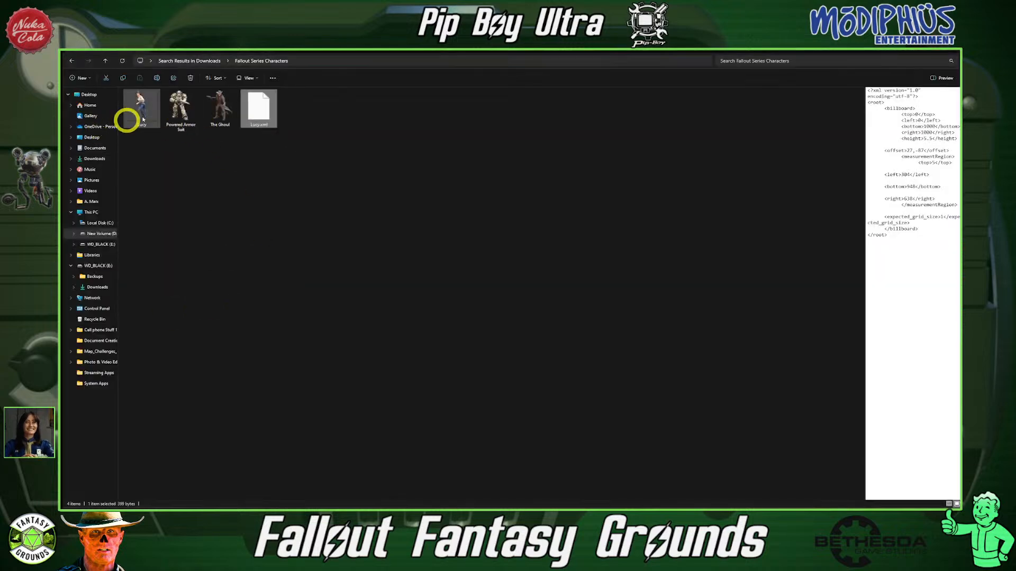
left_click(180, 109)
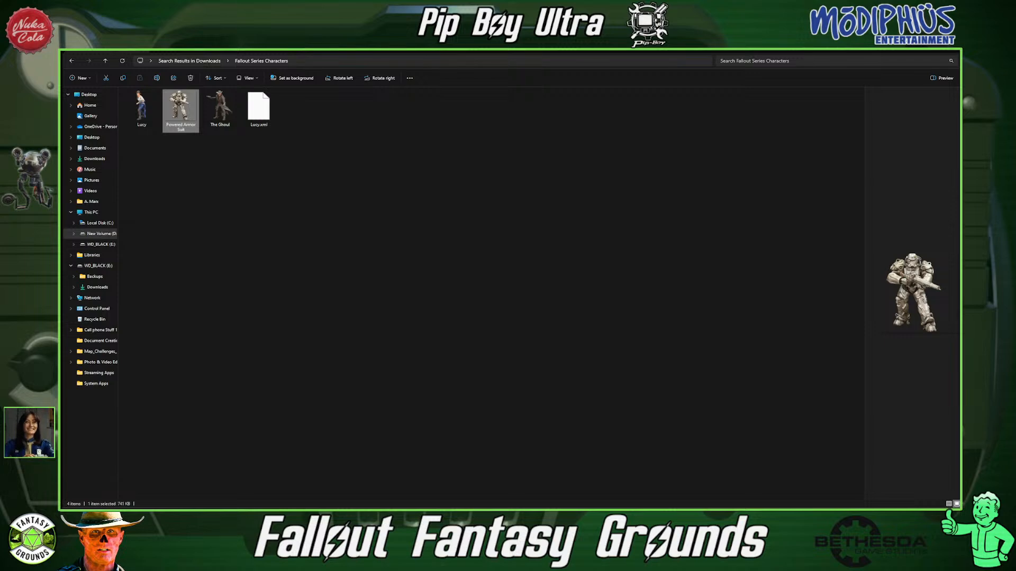
left_click_drag(184, 106, 63, 153)
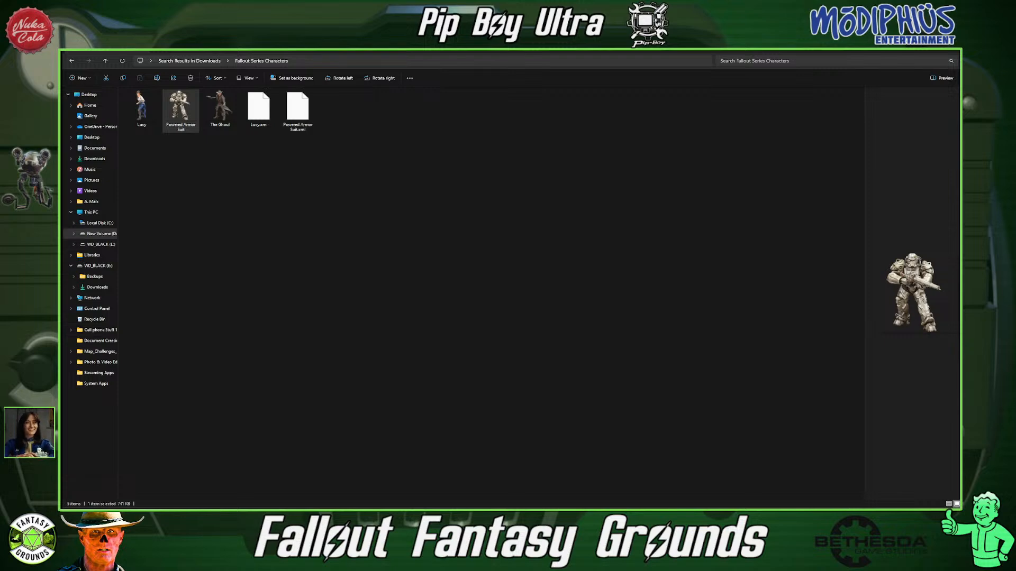
left_click(227, 99)
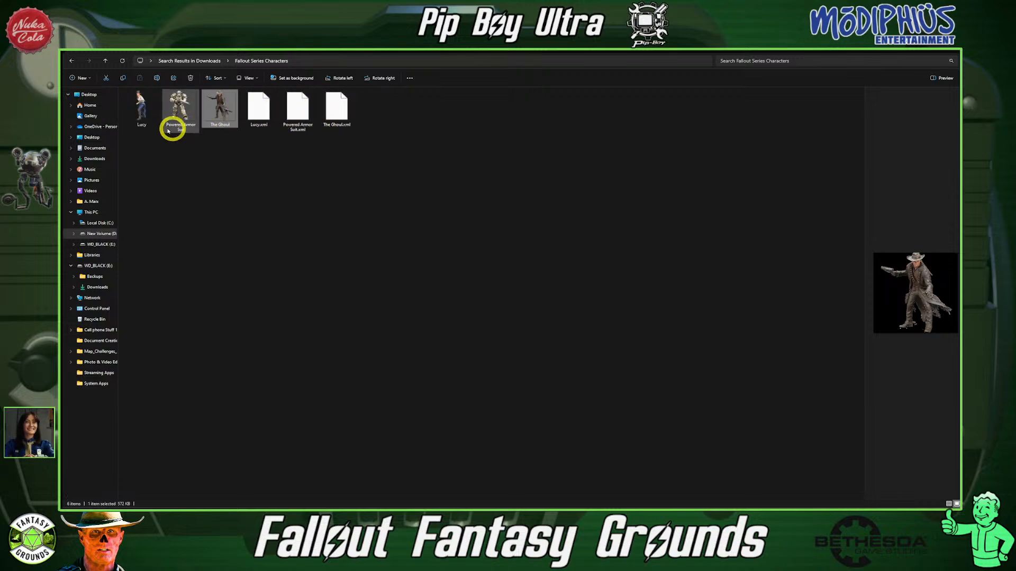
Compare Lucy.xml with the Lucy image, and copy all three character images together with their XML files
left_click(258, 128)
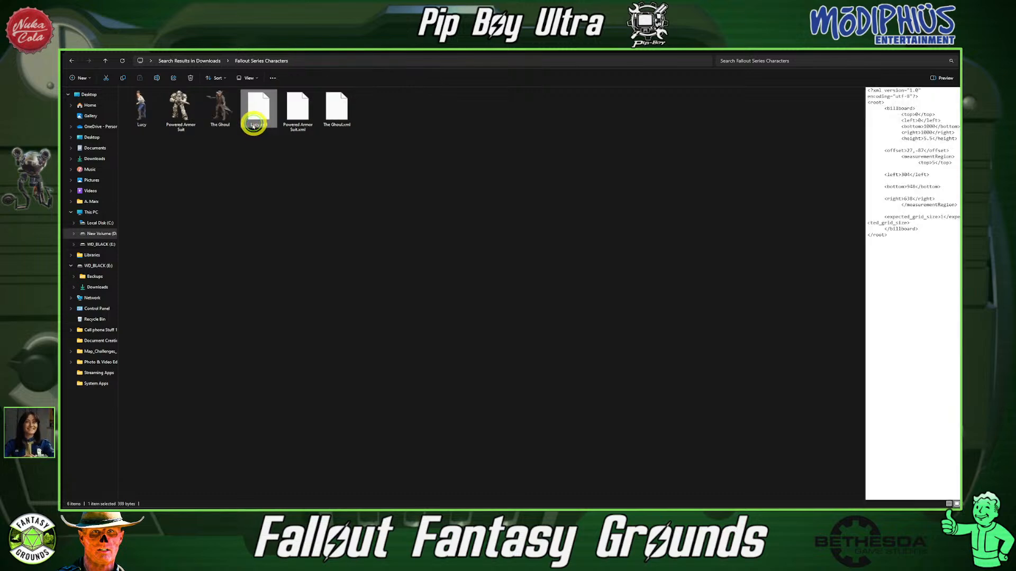
left_click(142, 128)
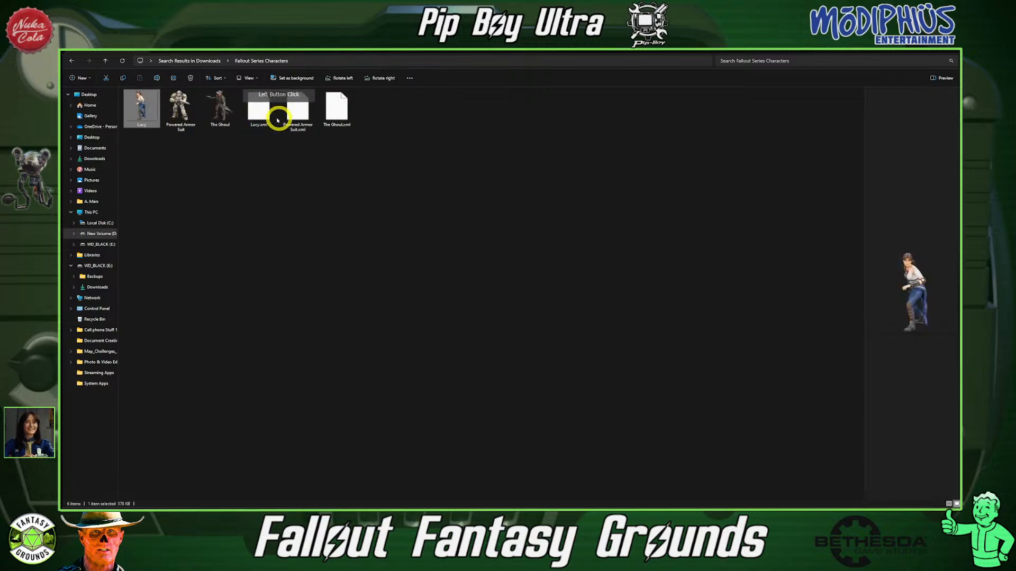
left_click_drag(443, 132, 138, 96)
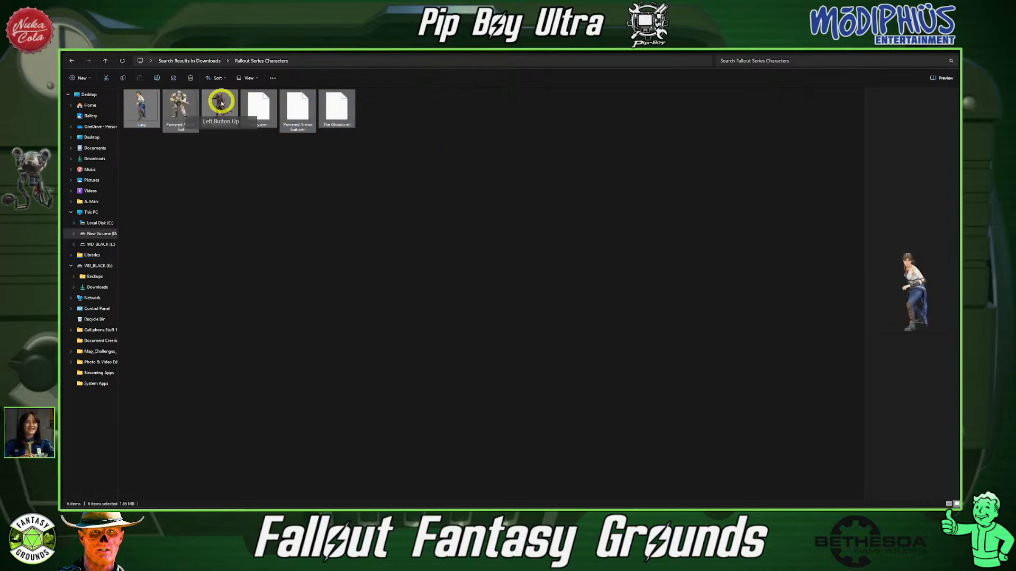
right_click(221, 101)
left_click(388, 125)
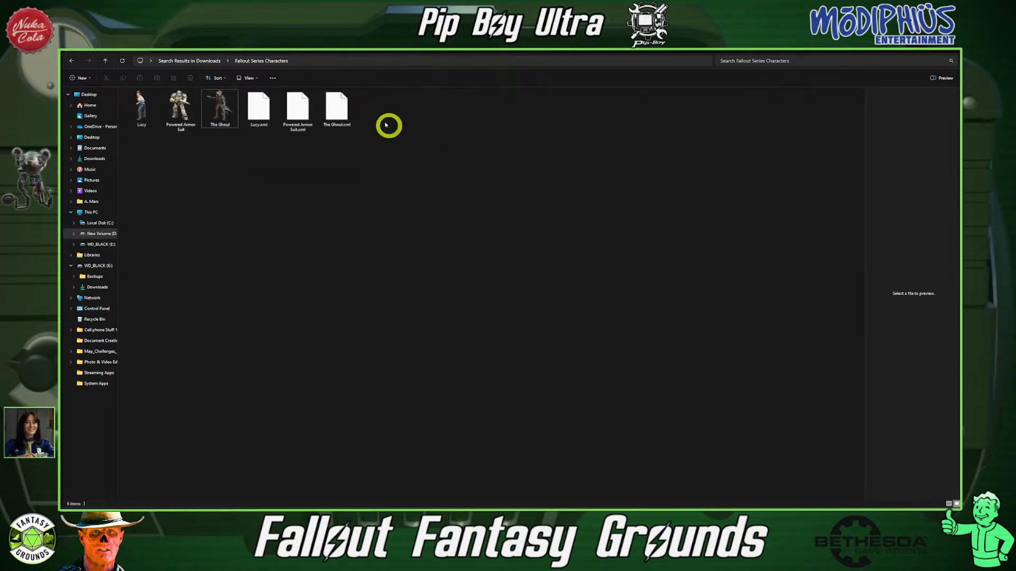
left_click_drag(416, 117, 143, 99)
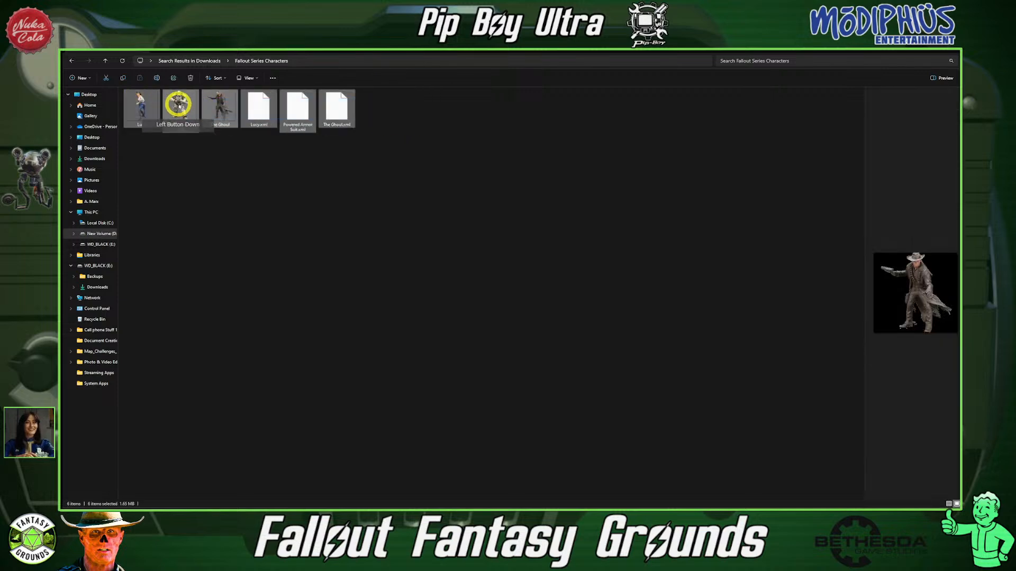
right_click(179, 105)
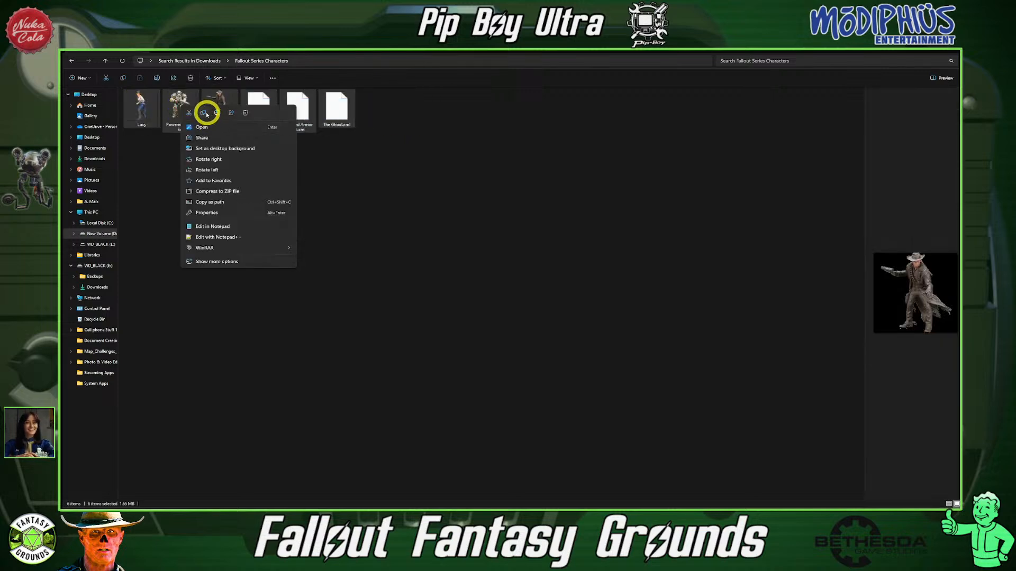
left_click(204, 112)
Switch to Fantasy Grounds, open the Assets window beside the map, and browse the Campaign images to the 3D Characters folder
left_click(923, 51)
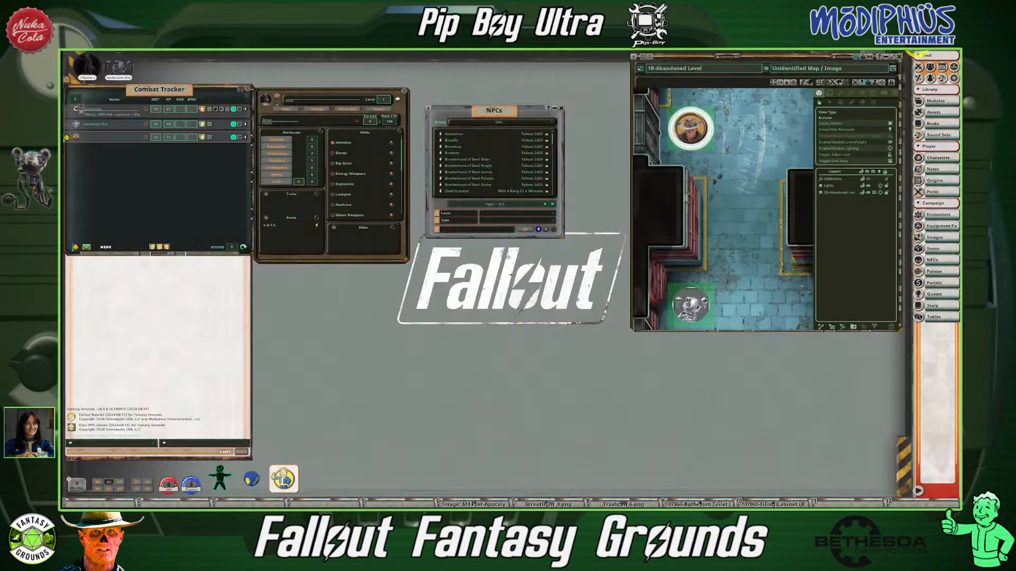
left_click(943, 112)
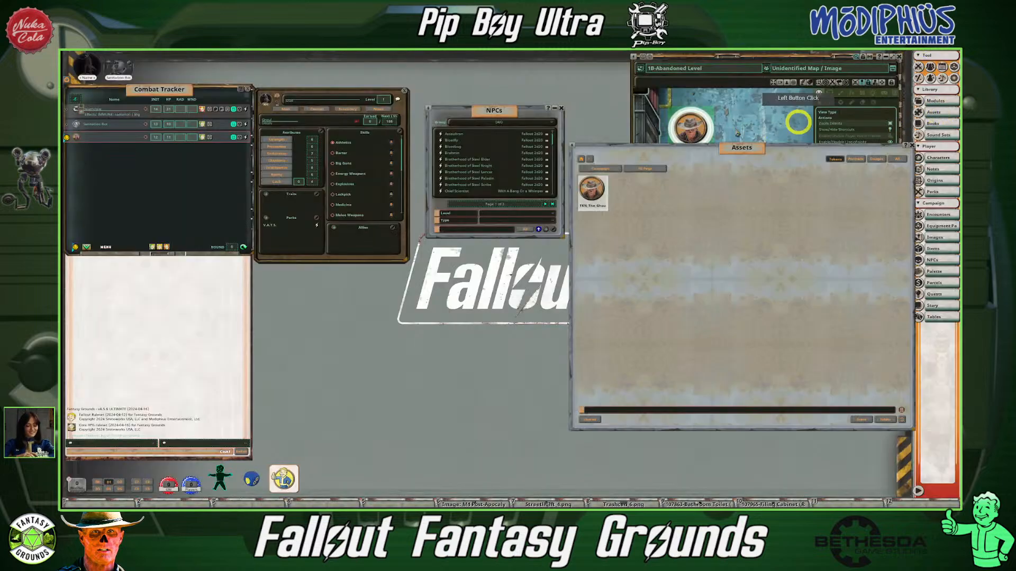
left_click_drag(733, 152, 413, 118)
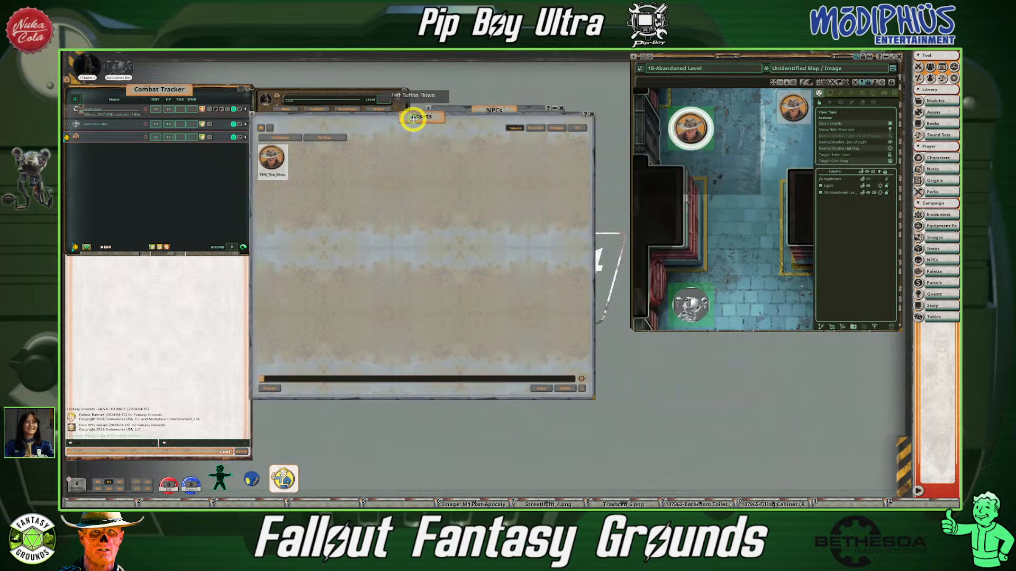
left_click(553, 128)
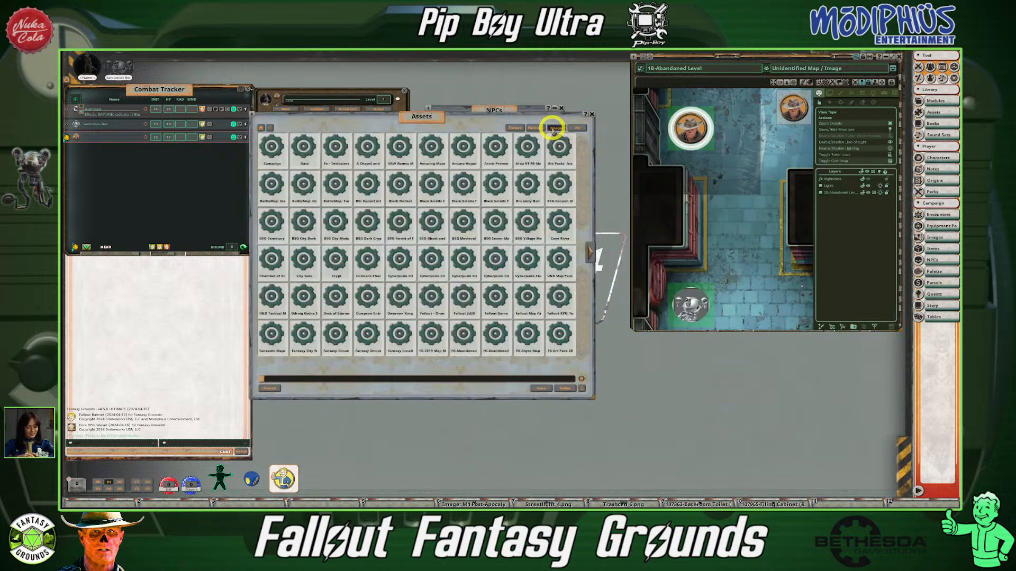
left_click(271, 144)
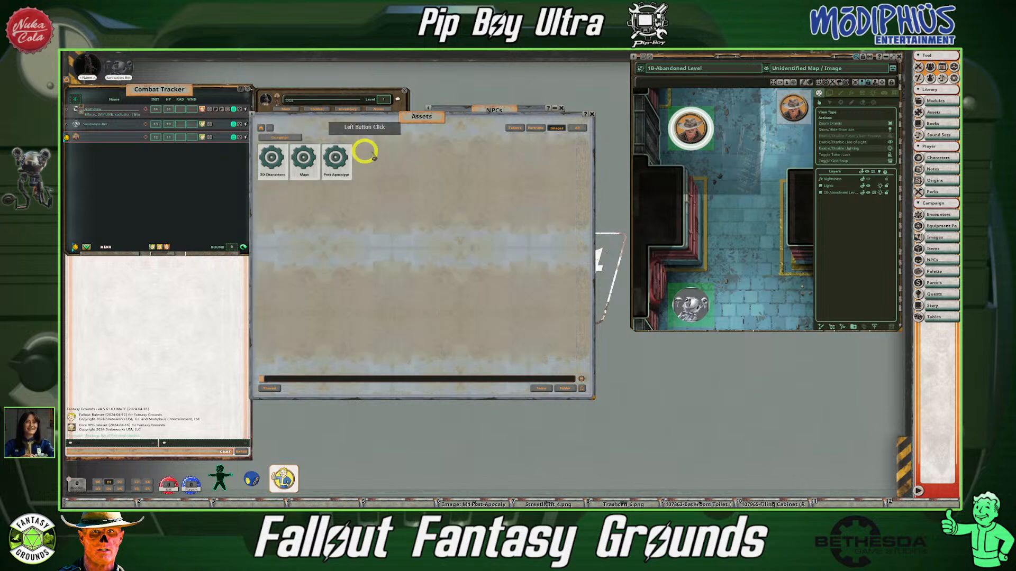
left_click(273, 157)
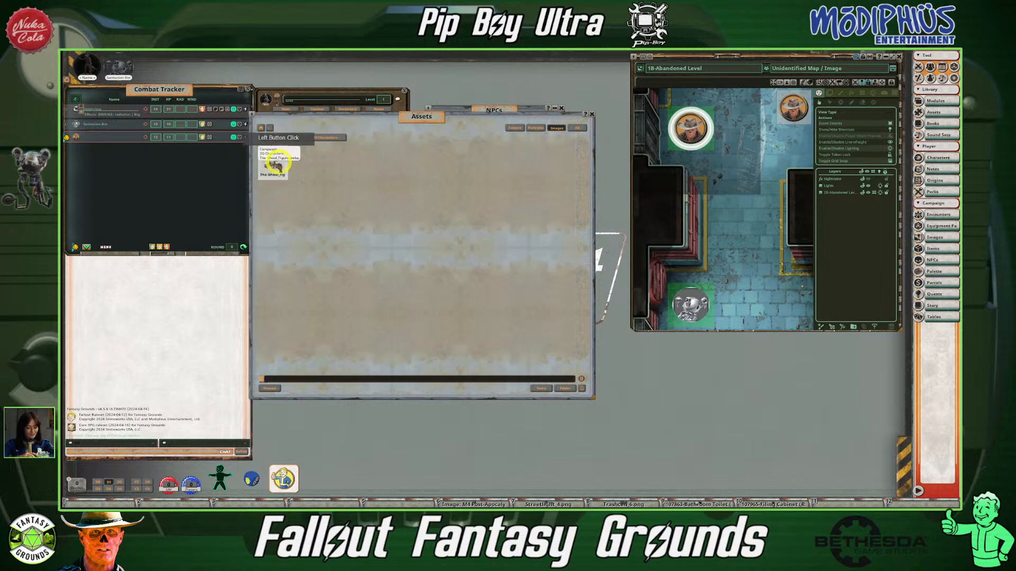
Open the campaign's images folder on disk and delete everything inside the 3D Characters folder
left_click(566, 389)
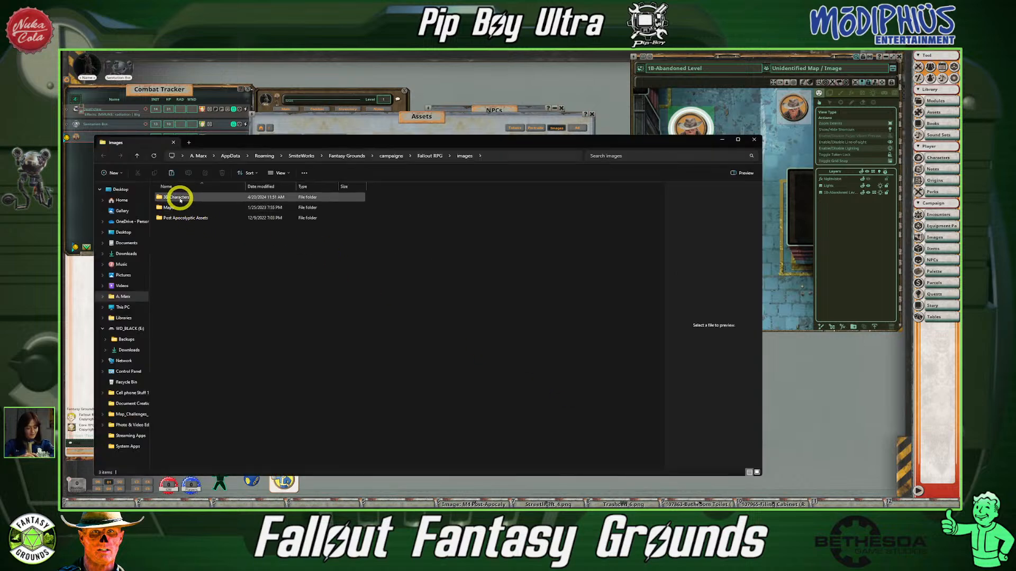
double_click(176, 197)
left_click_drag(285, 217, 163, 197)
left_click(222, 173)
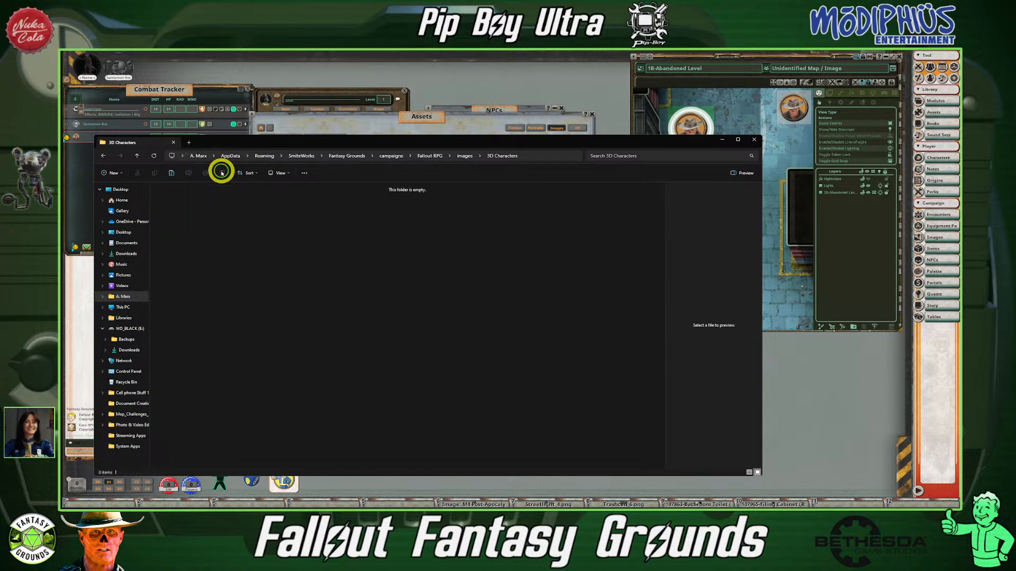
left_click(327, 221)
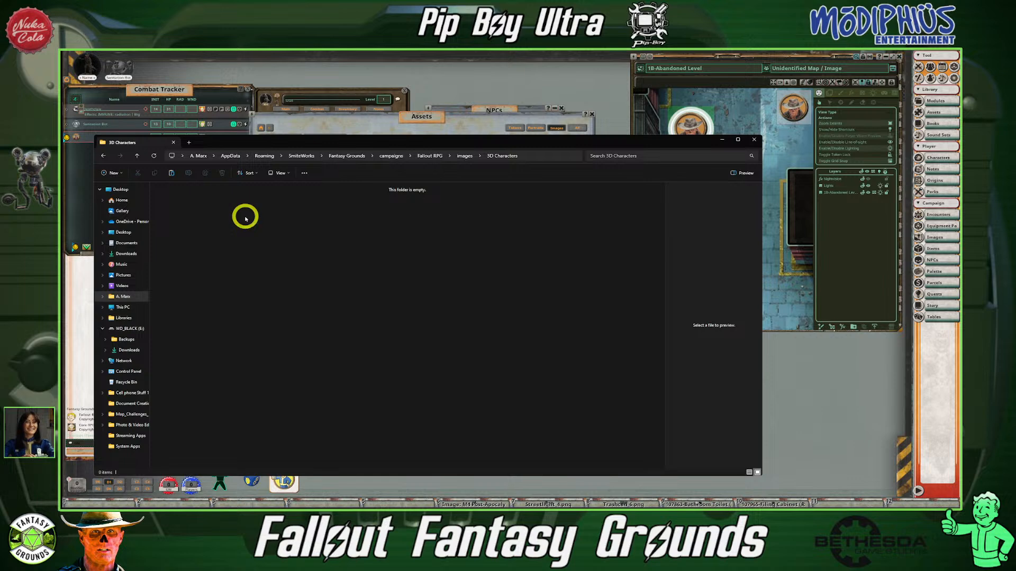
Cut the six image and XML files from Fallout Series Characters, return to the 3D Characters folder, and reposition its window
left_click(210, 202)
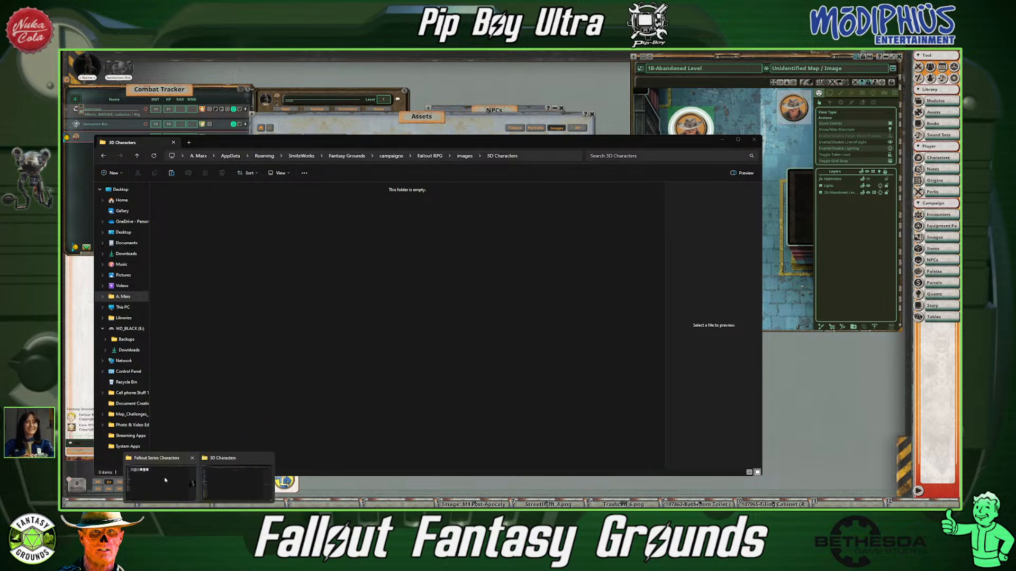
left_click(165, 480)
right_click(295, 110)
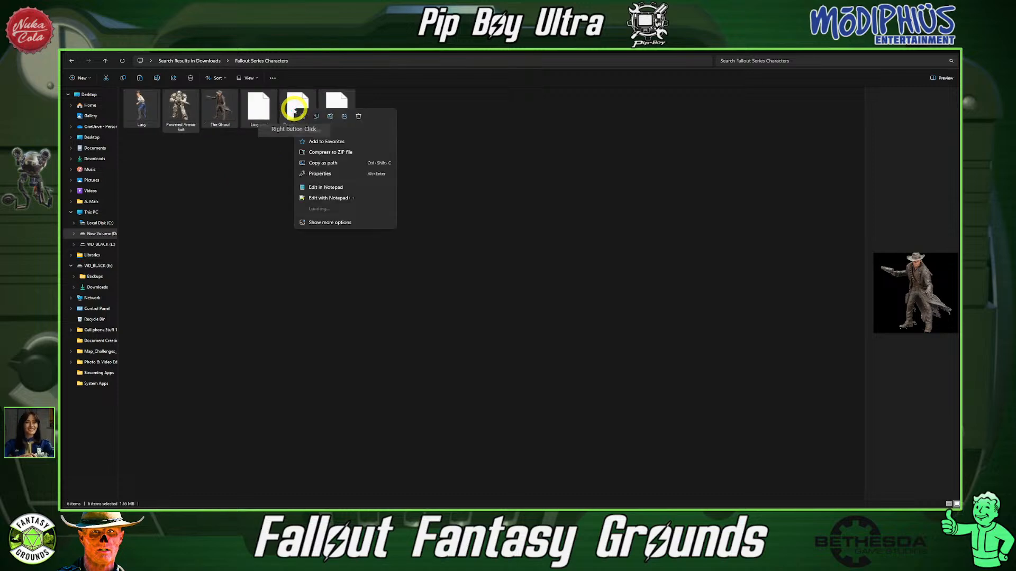
left_click(431, 108)
left_click_drag(431, 109, 146, 111)
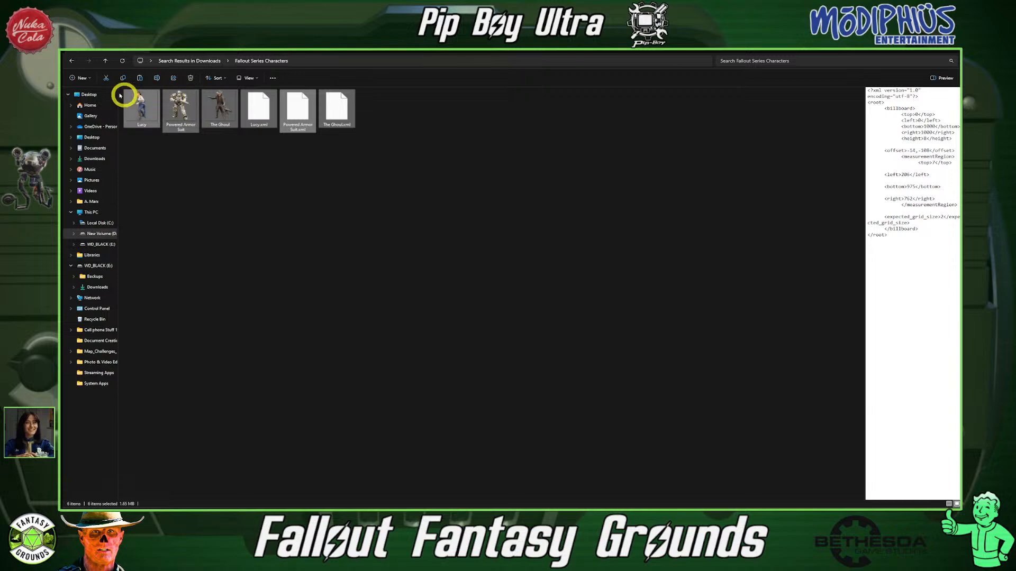
left_click(107, 79)
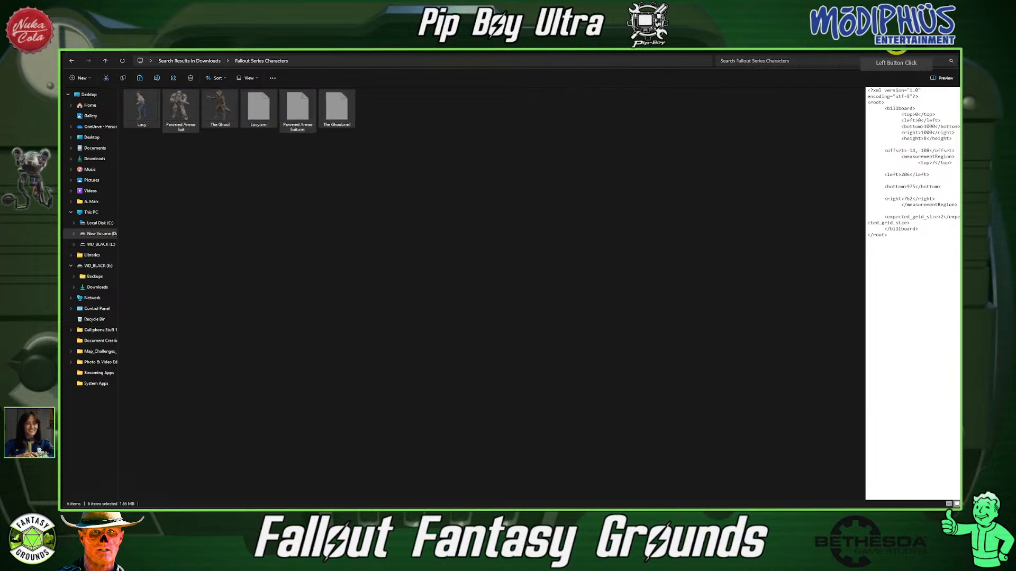
left_click(921, 46)
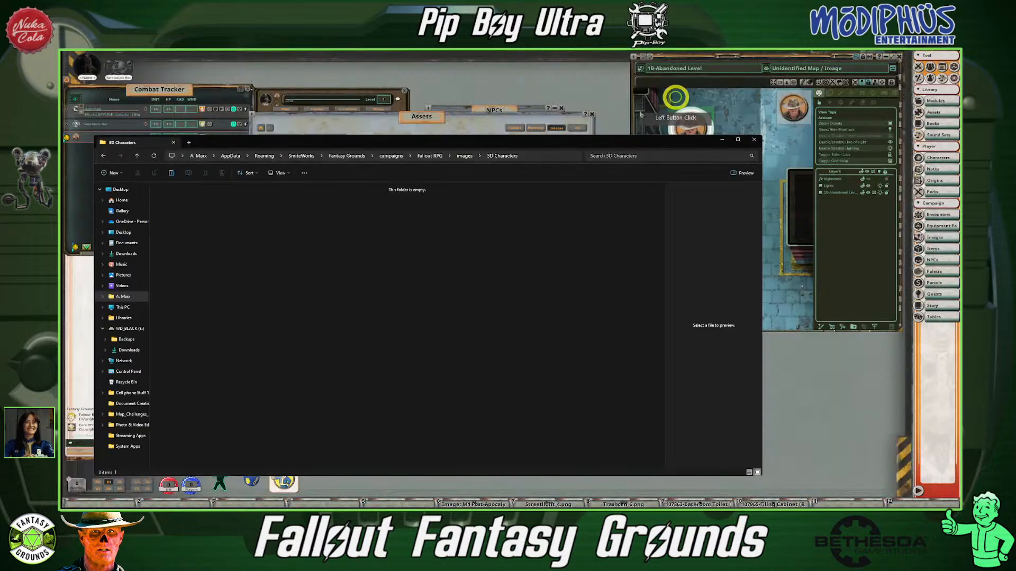
left_click(273, 214)
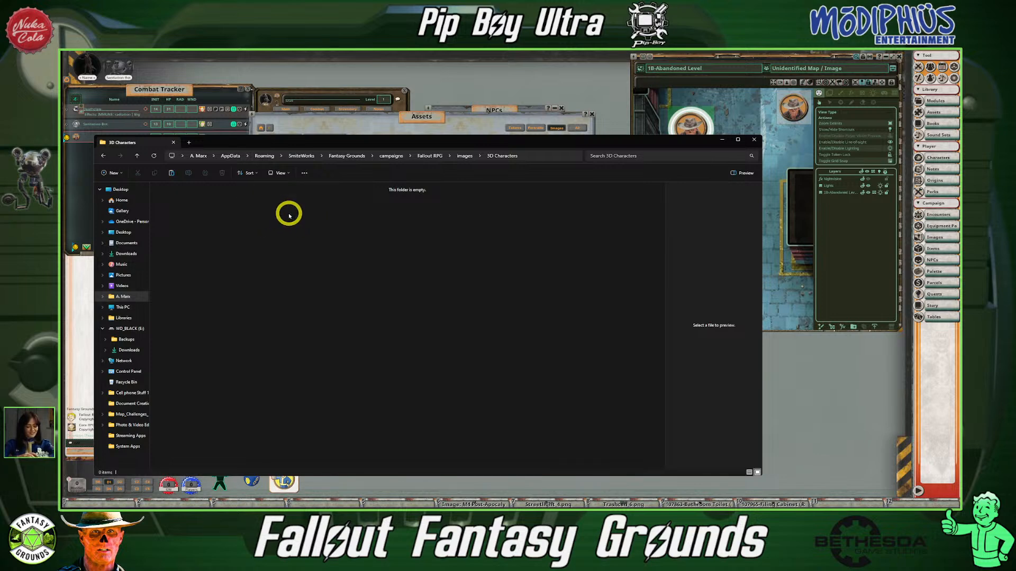
left_click_drag(319, 140, 427, 124)
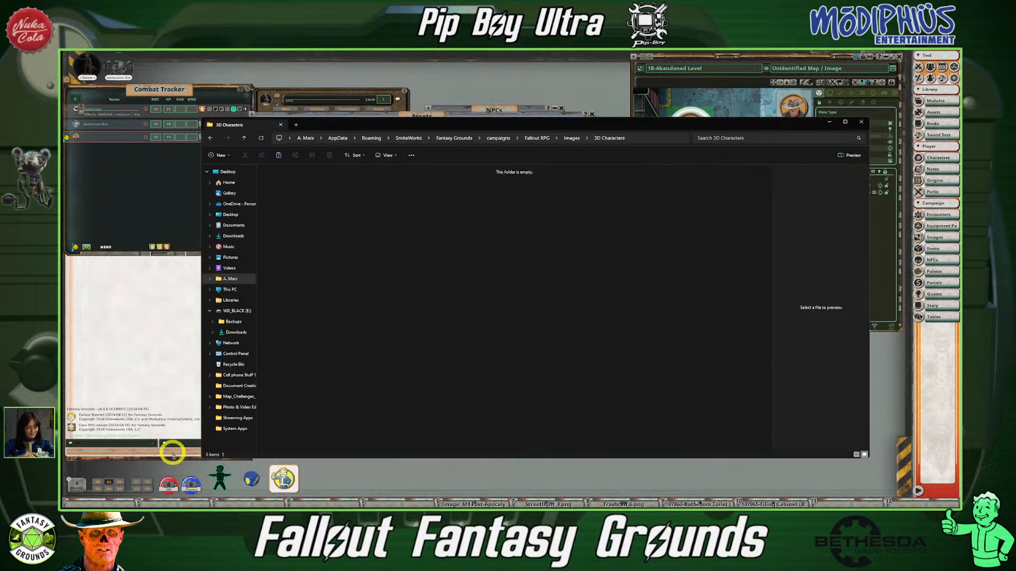
Return to the Fallout Series Characters folder and cut all three character images together with their XML files
mouse_move(206, 507)
left_click(160, 482)
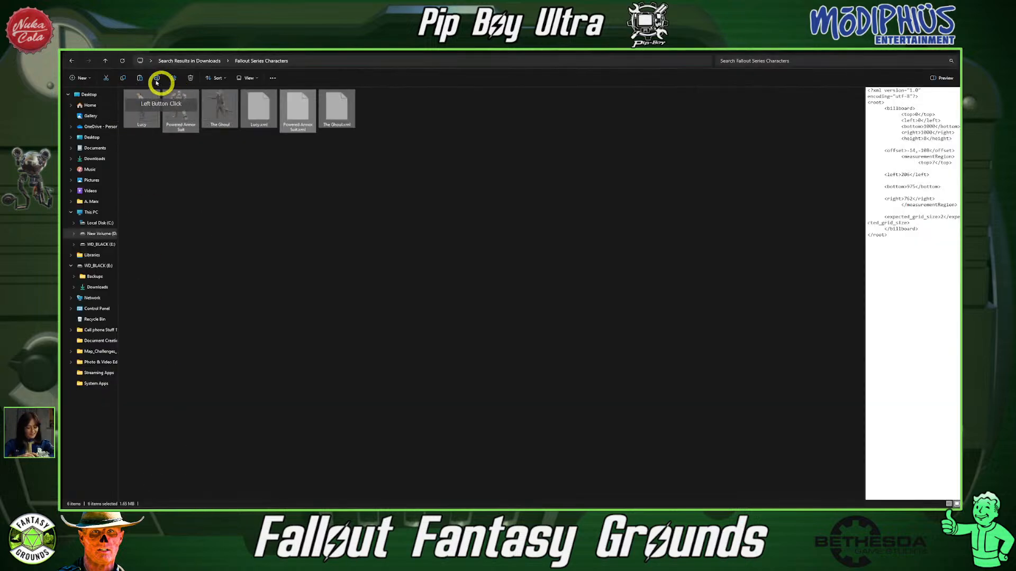
left_click(106, 78)
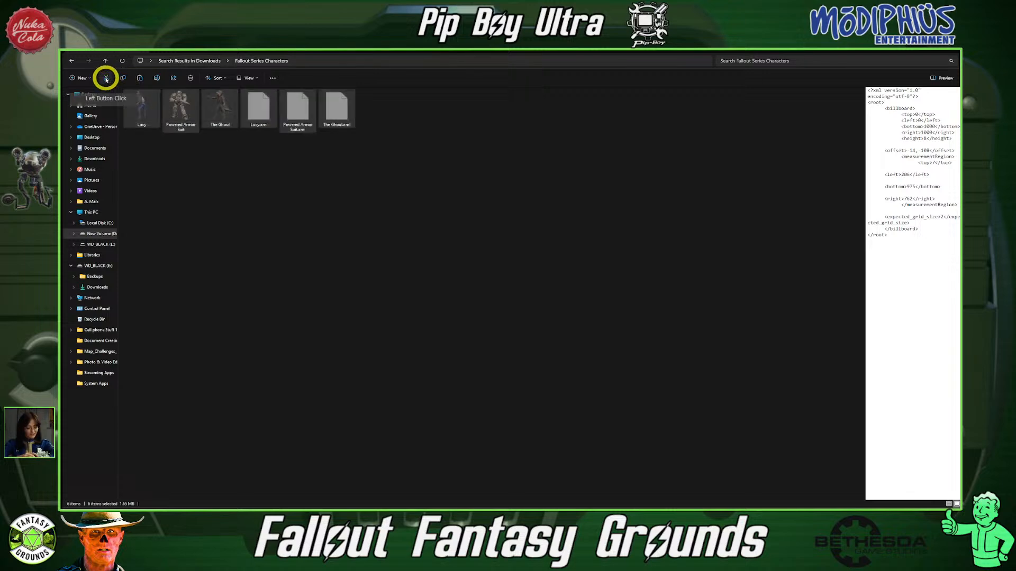
left_click(274, 163)
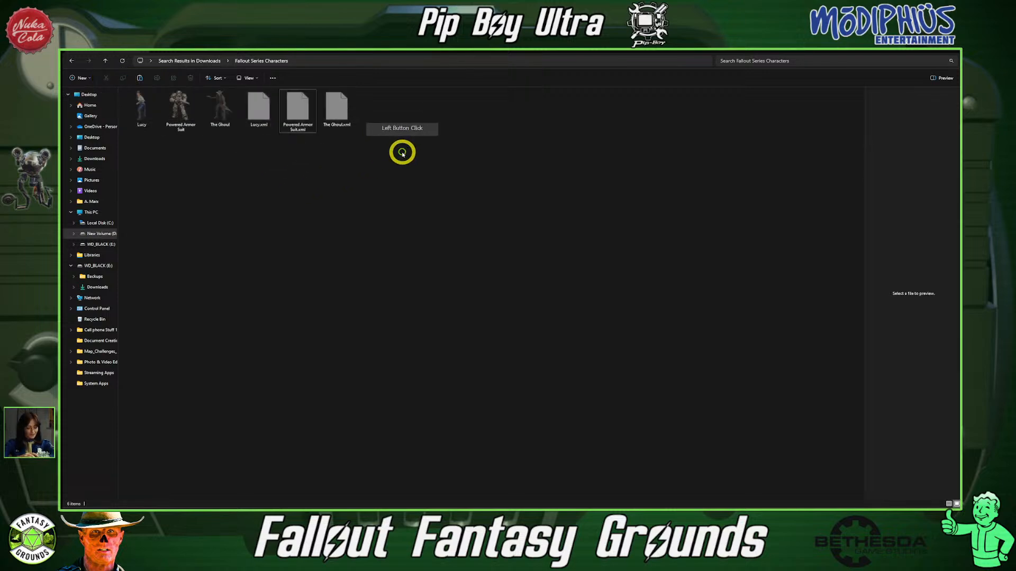
left_click_drag(400, 152, 107, 74)
left_click(106, 77)
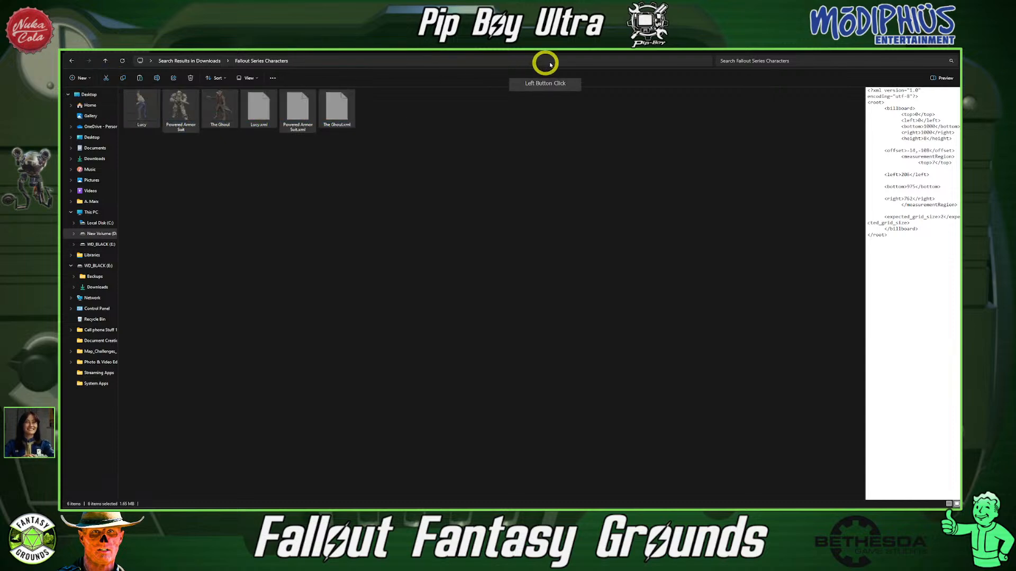
Paste the six files into the campaign's 3D Characters folder, close the folder, and refresh the Assets window's contents
left_click(920, 53)
left_click(313, 203)
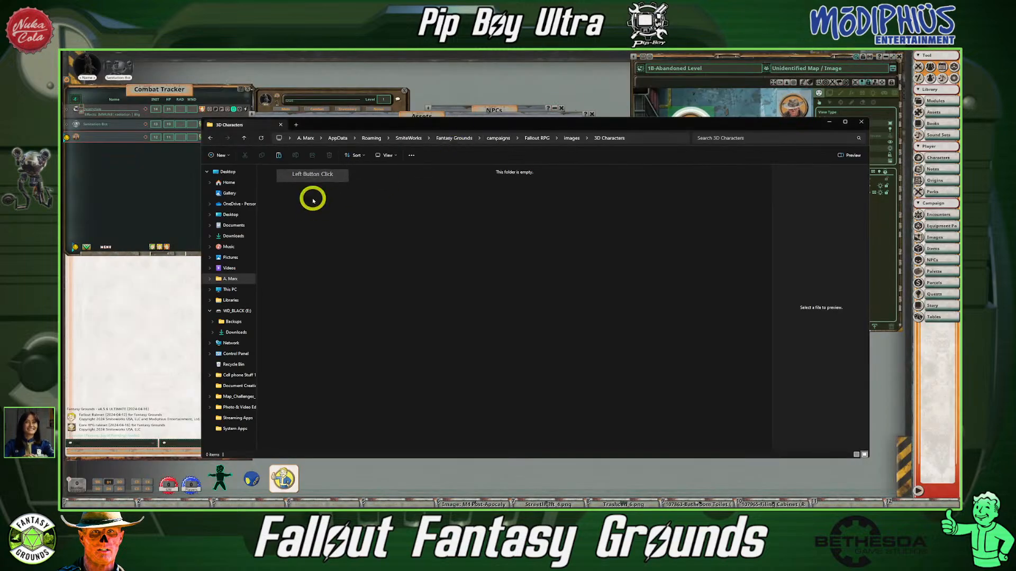
right_click(313, 199)
left_click(318, 208)
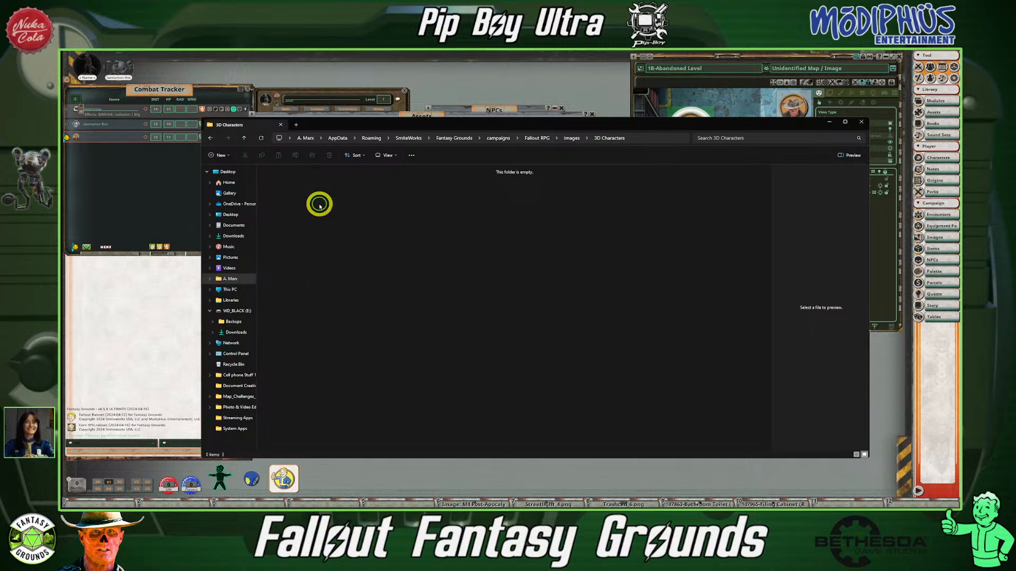
left_click(545, 212)
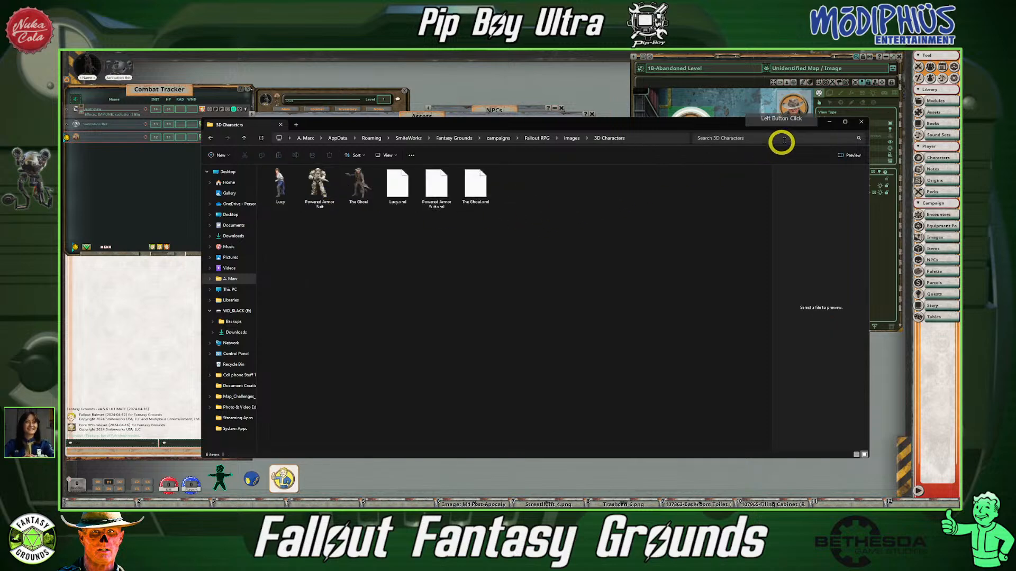
left_click(860, 123)
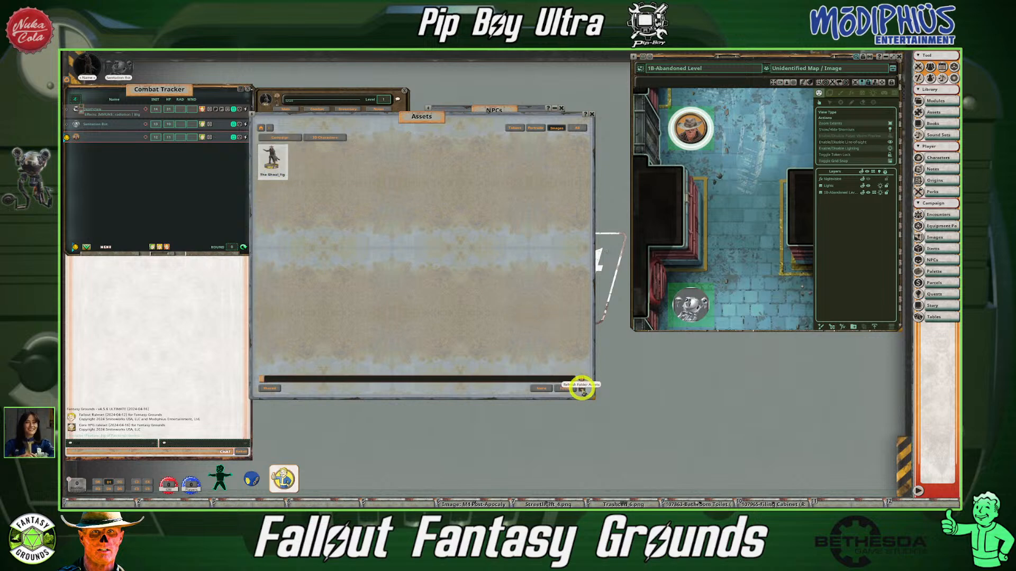
left_click(582, 388)
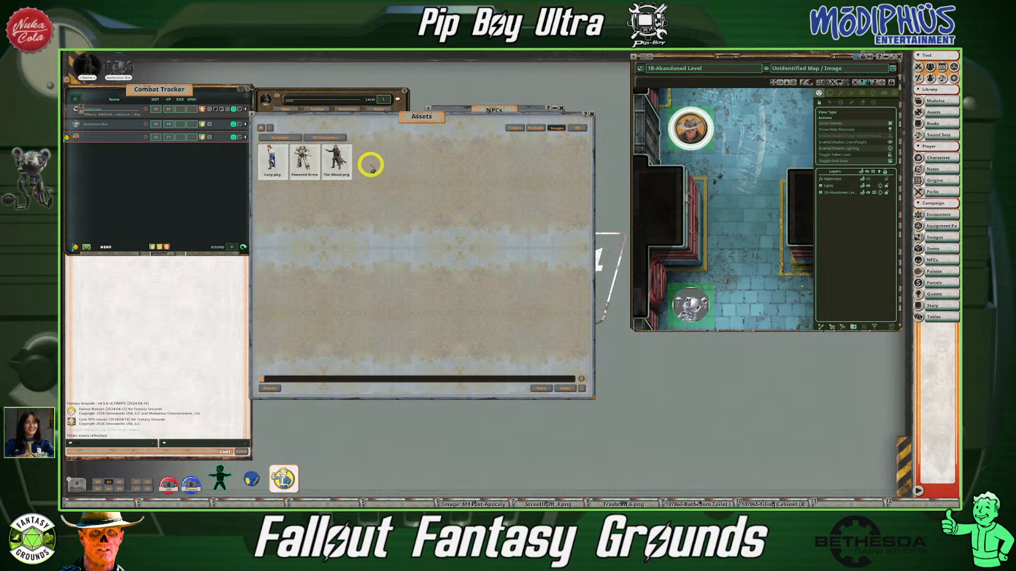
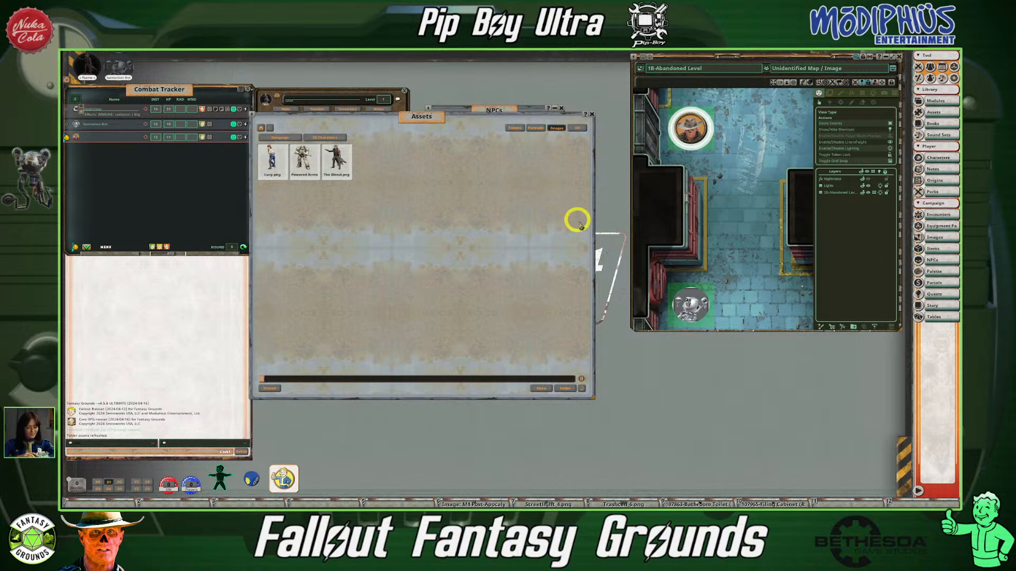
Set The Ghoul.png as the unnamed character's portrait and camera token, with the Assets window placed beside its character sheet
left_click_drag(597, 227, 526, 224)
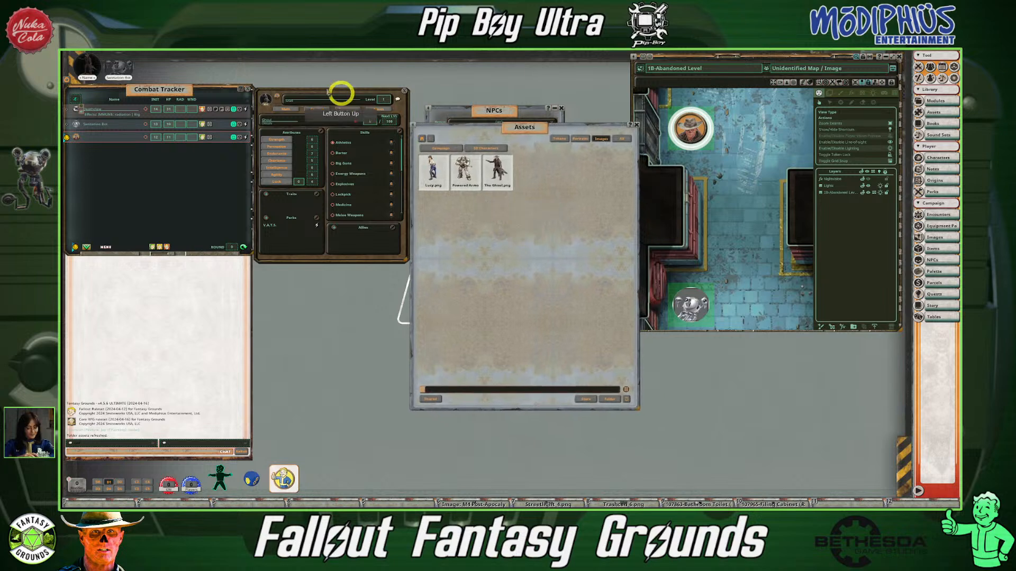
left_click(264, 103)
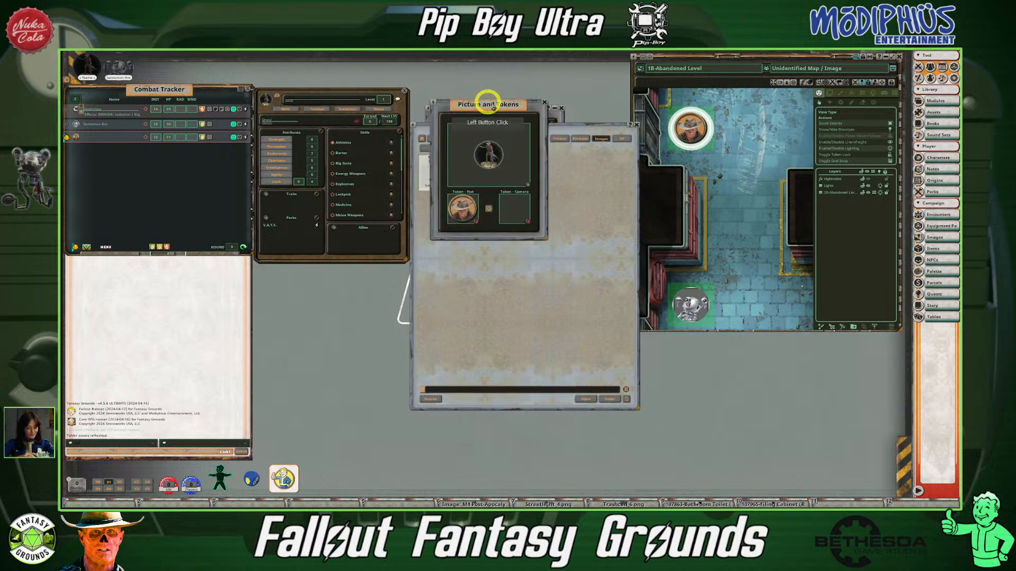
left_click_drag(490, 102, 336, 136)
left_click(343, 178)
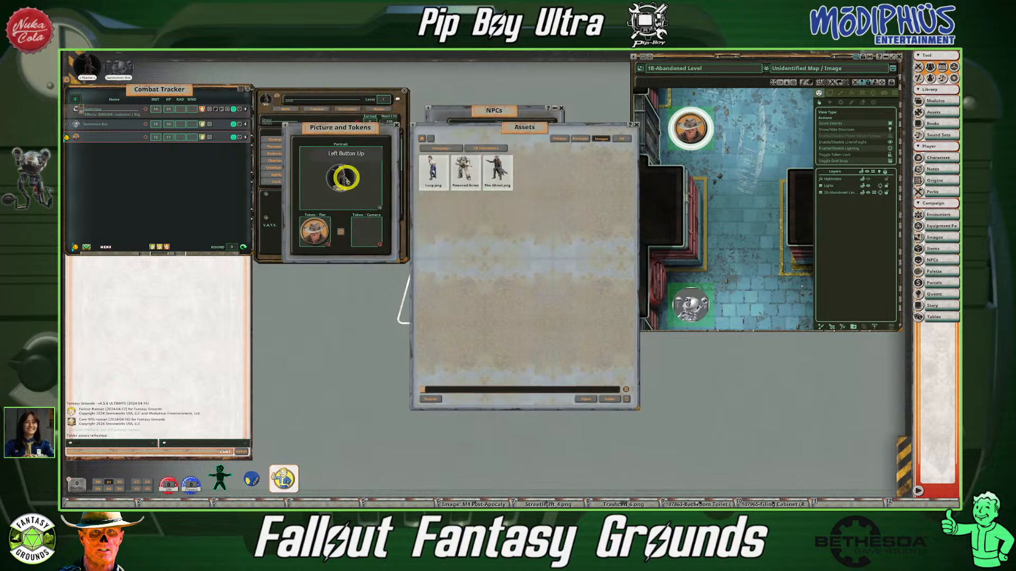
left_click_drag(497, 169, 337, 176)
left_click_drag(498, 169, 381, 227)
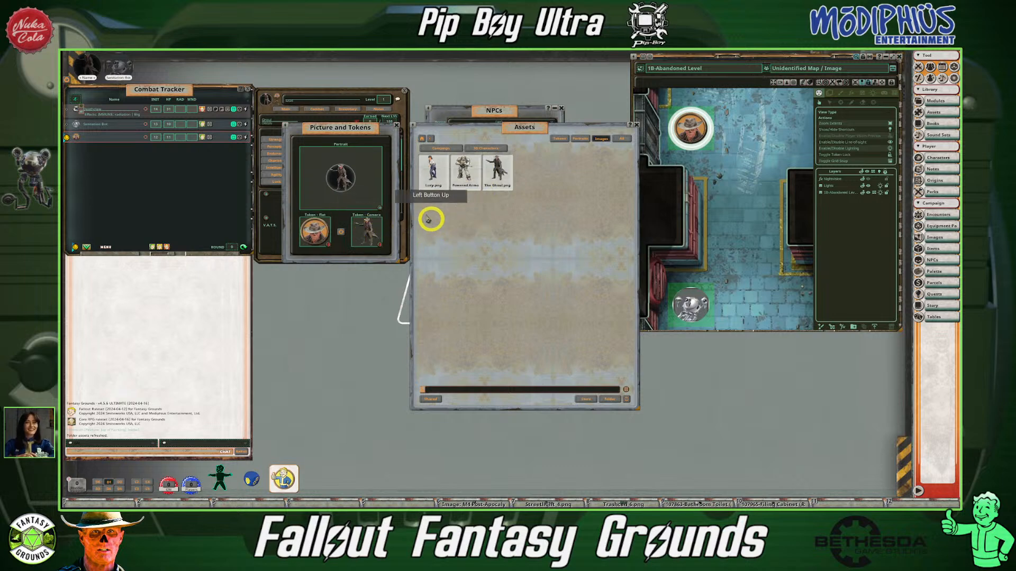
left_click(398, 126)
left_click(406, 91)
Replace the unnamed character's Combat Tracker entry with a fresh one from Character Selection, and name the character The Ghoul
left_click(191, 124)
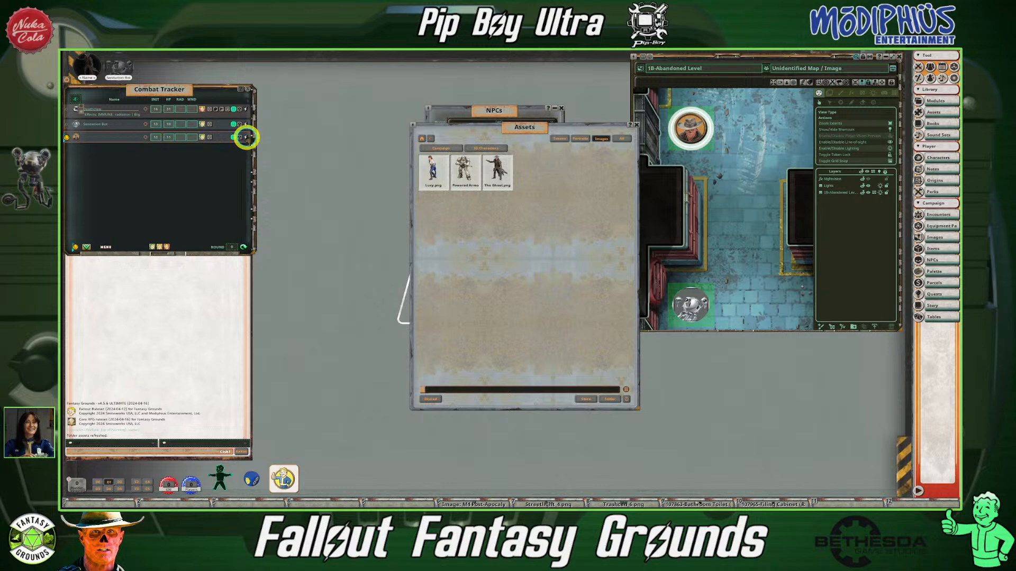
right_click(246, 138)
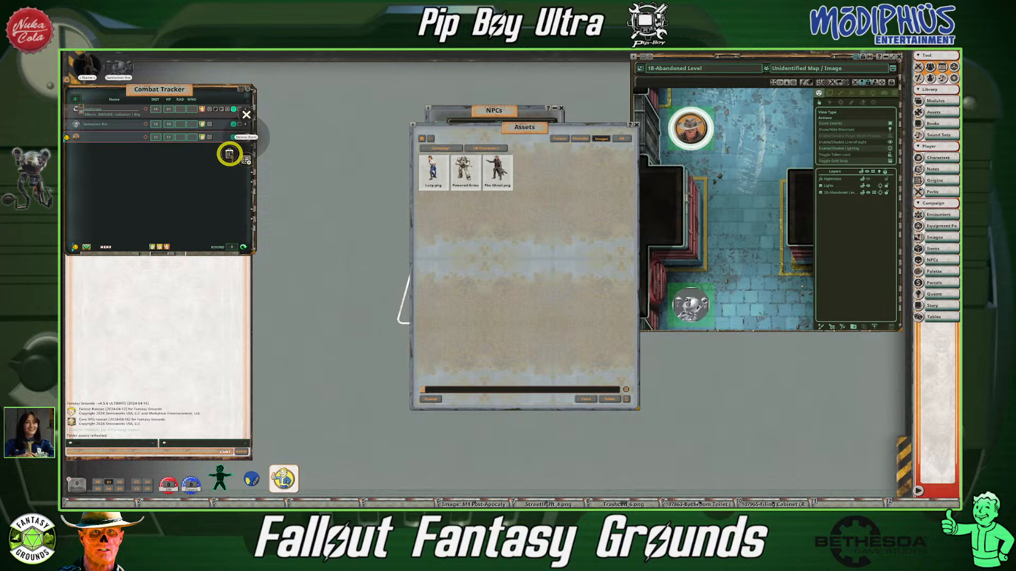
left_click(229, 154)
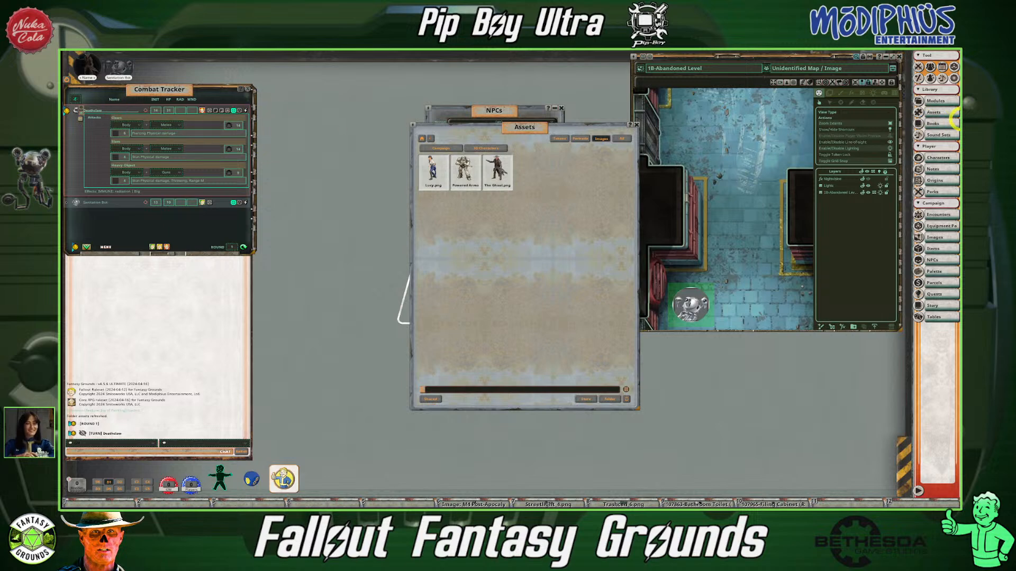
left_click(939, 159)
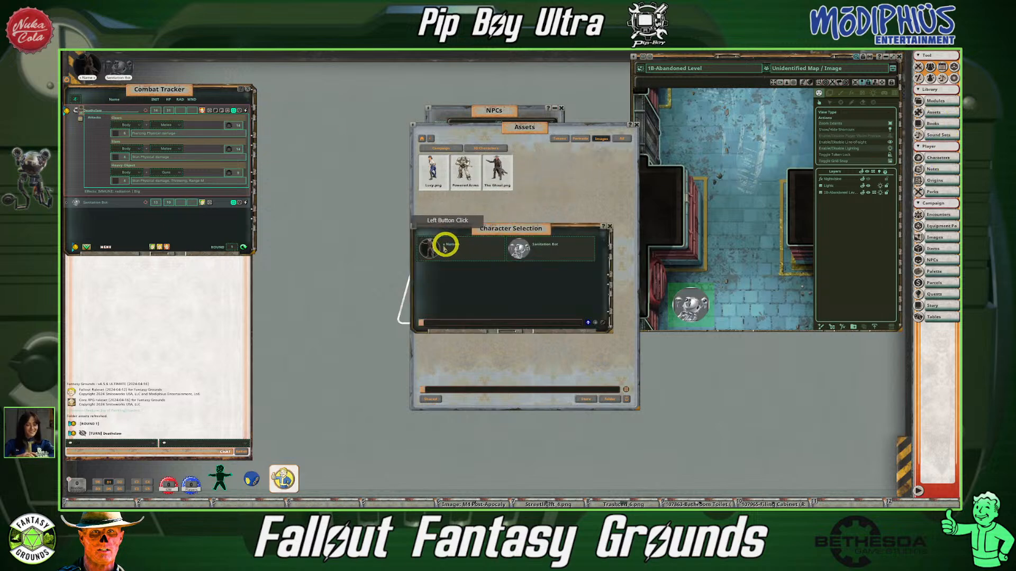
left_click_drag(433, 247, 149, 225)
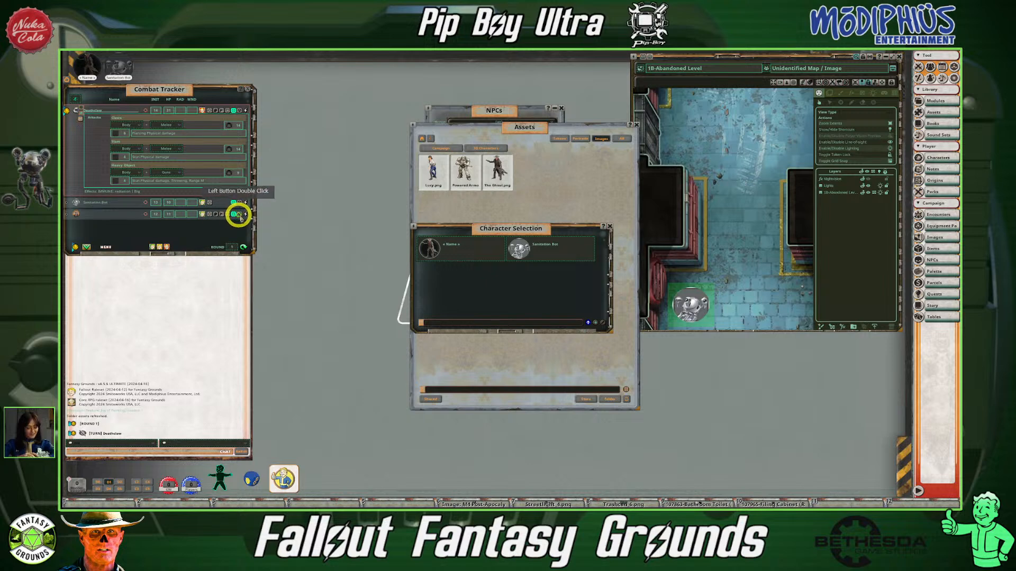
left_click(290, 100)
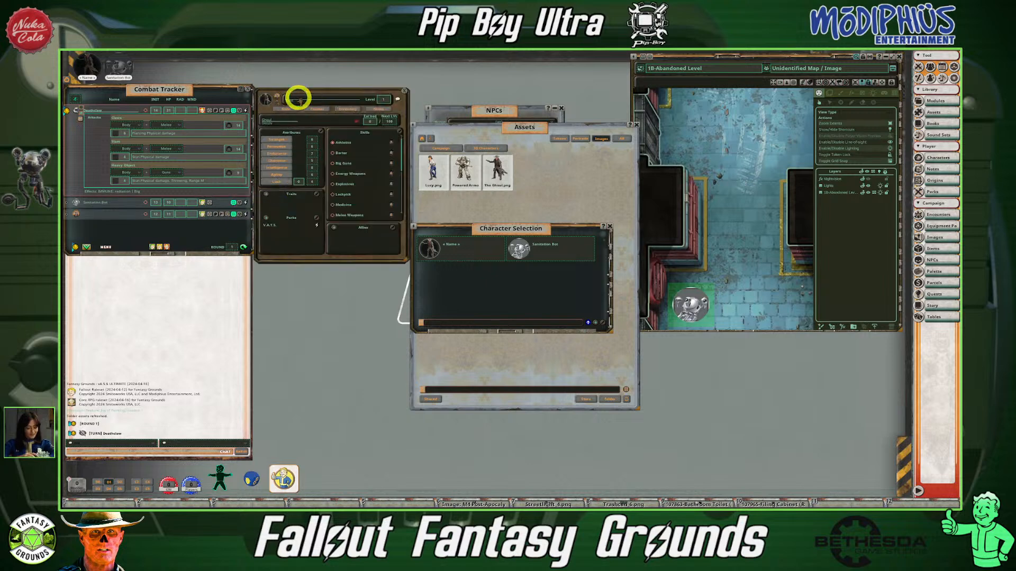
type("THe Ghoul")
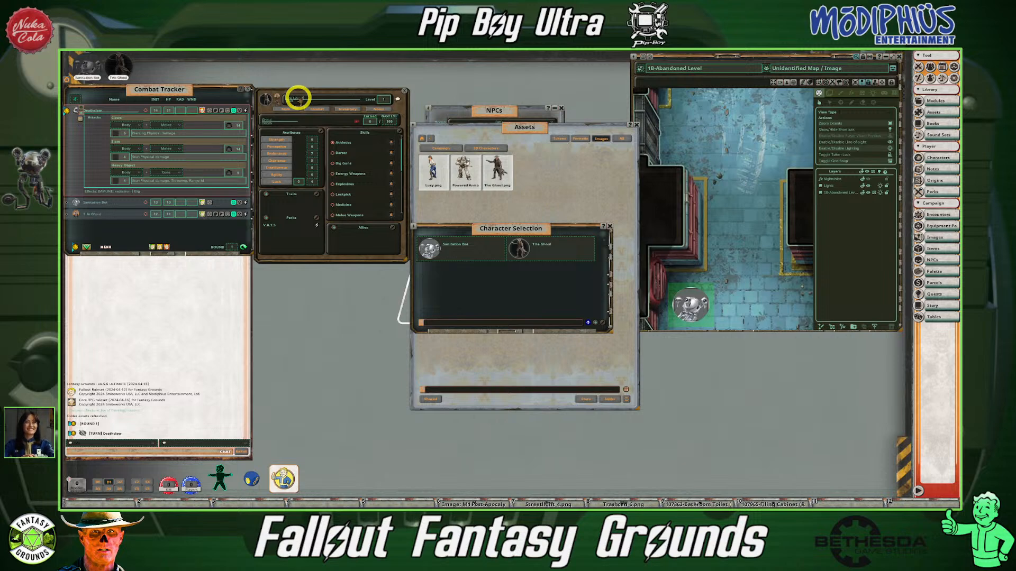
Close the Character Selection, Assets and NPCs windows
scroll(765, 285, "up", 5)
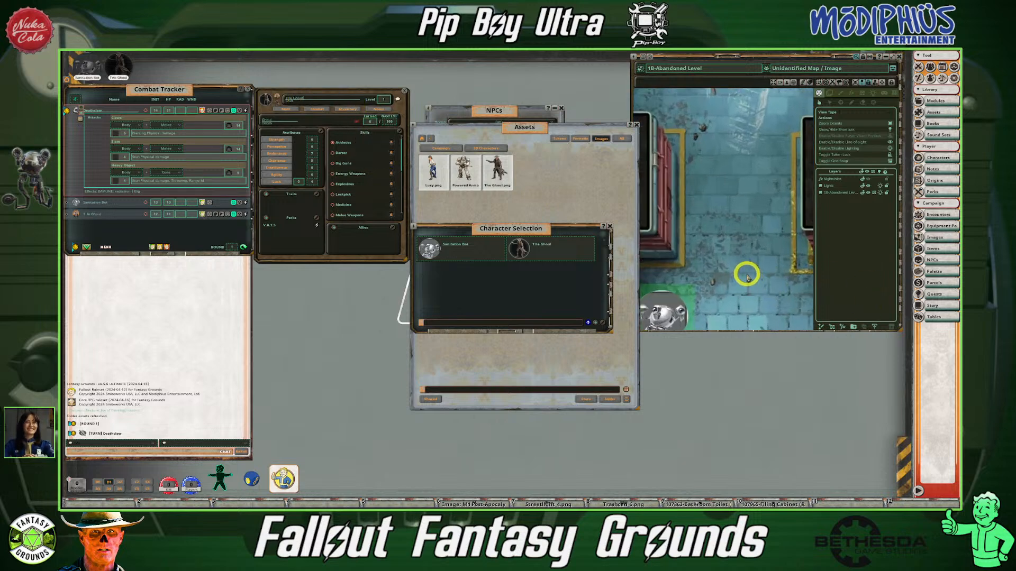
left_click(610, 225)
left_click(636, 125)
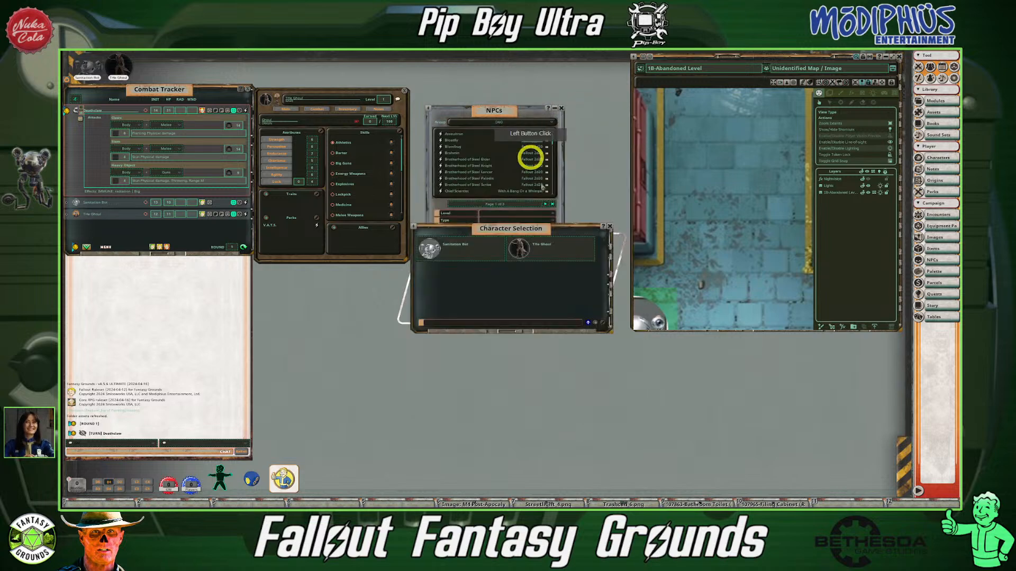
left_click(608, 226)
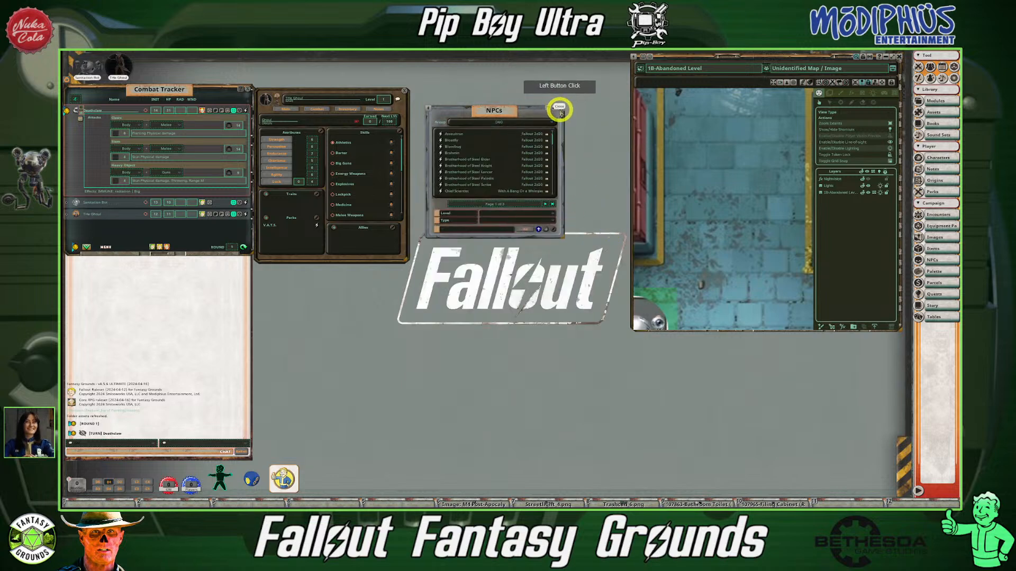
left_click(559, 111)
Move the Abandoned Level map window toward the desktop's centre and enlarge it
scroll(793, 246, "down", 3)
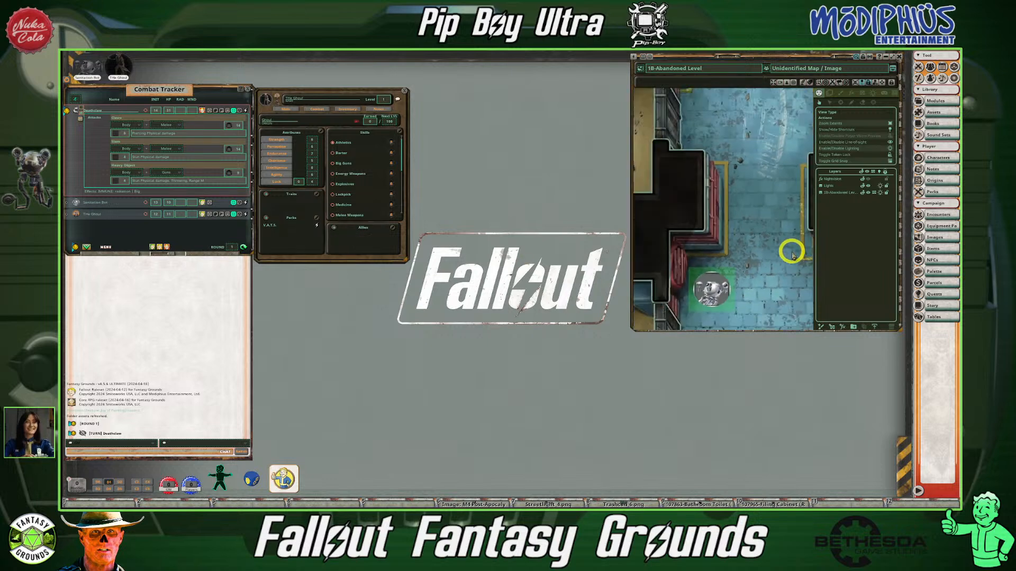
scroll(792, 252, "down", 5)
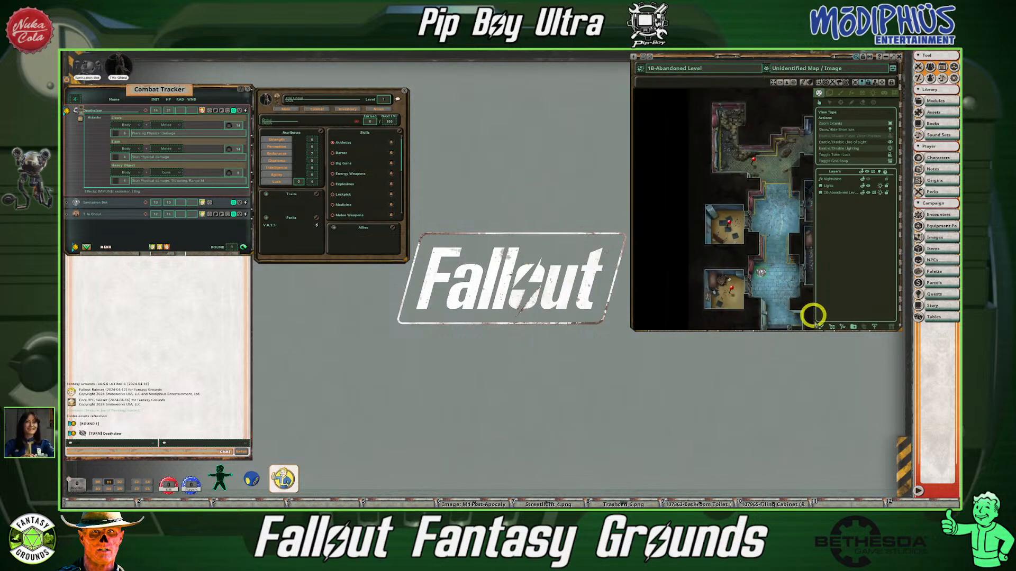
left_click_drag(763, 287, 718, 293)
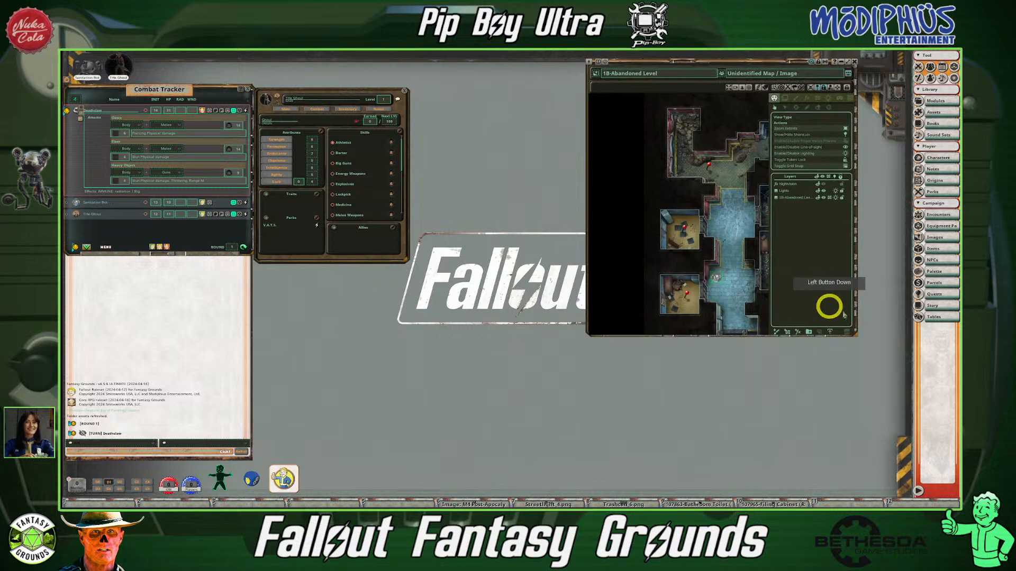
left_click_drag(858, 339, 909, 373)
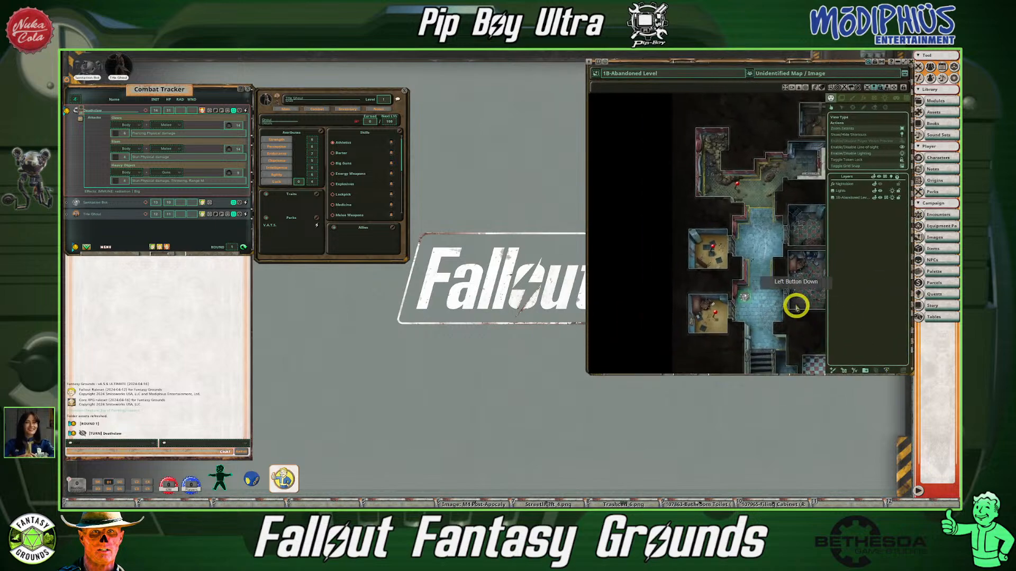
Place The Ghoul's token from the Combat Tracker onto the map's blue-tiled corridor, beside the Sanitation Bot
scroll(795, 304, "up", 3)
scroll(791, 300, "up", 3)
scroll(784, 293, "down", 3)
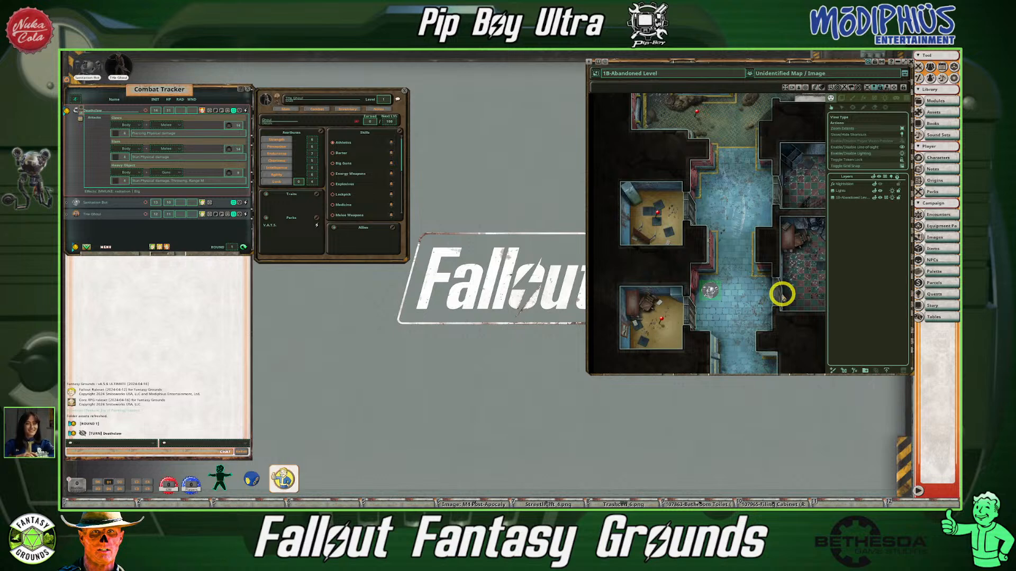
scroll(762, 271, "up", 2)
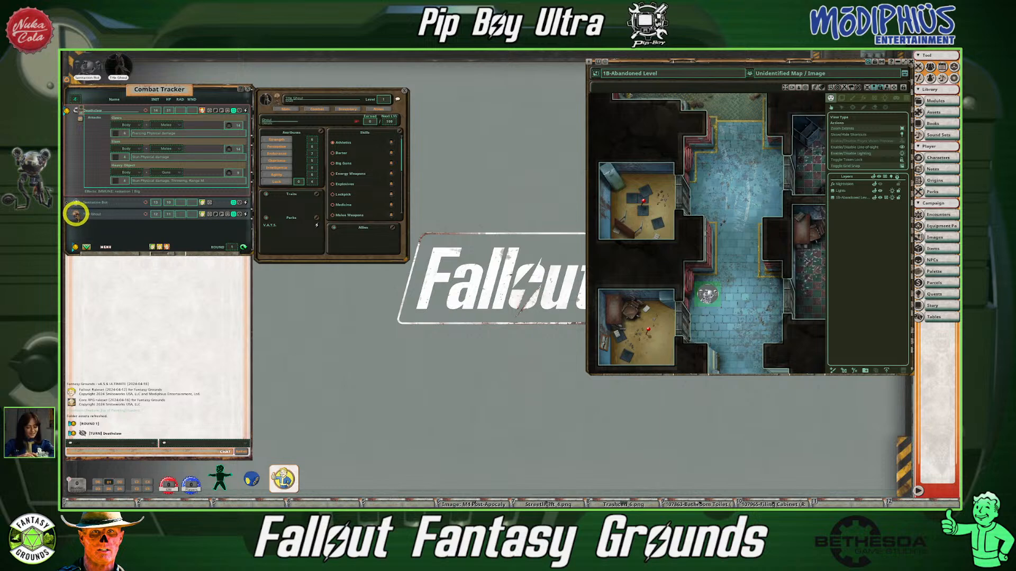
left_click_drag(76, 214, 769, 313)
scroll(769, 312, "up", 3)
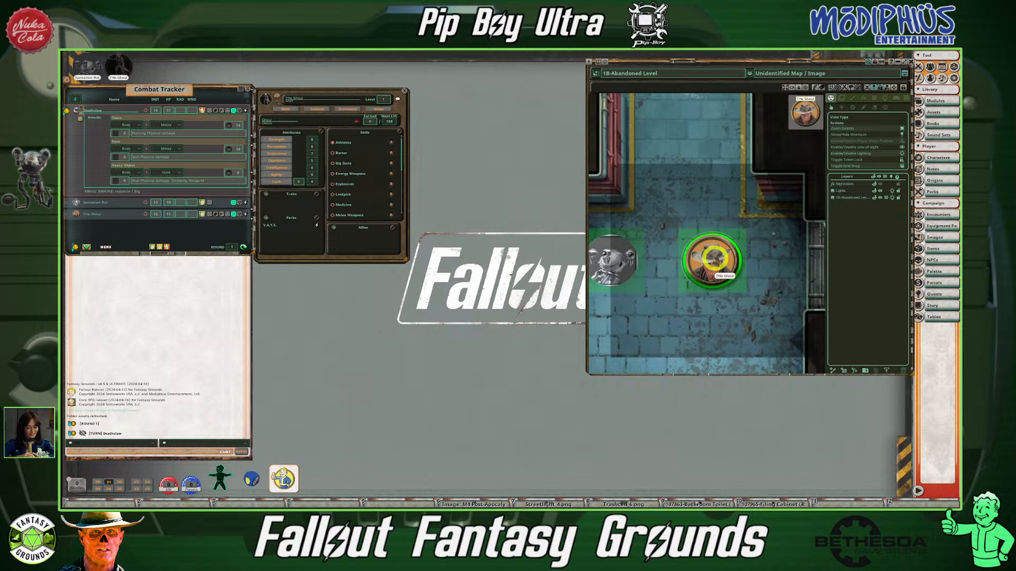
left_click(739, 284)
scroll(739, 284, "down", 1)
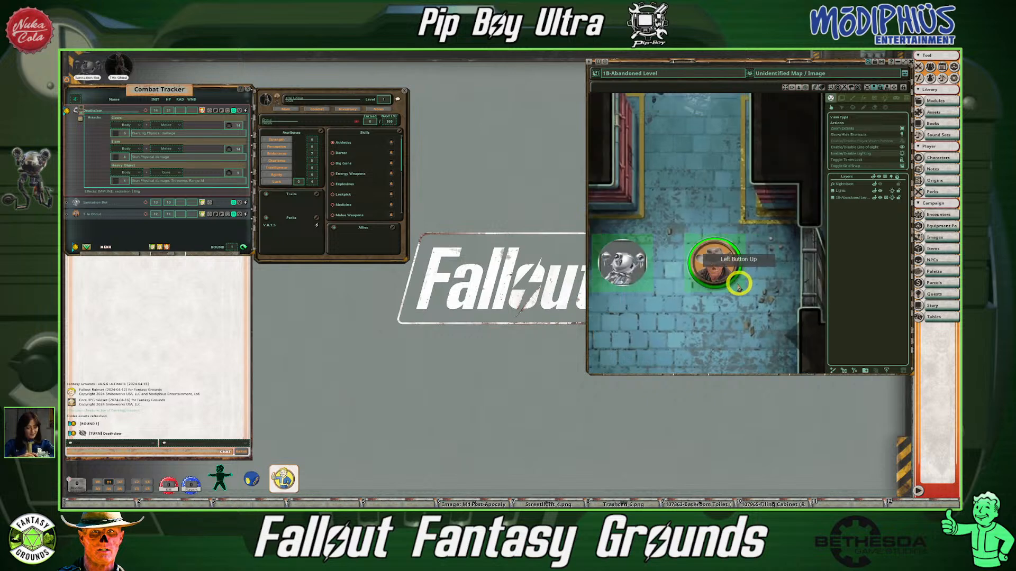
left_click(730, 283)
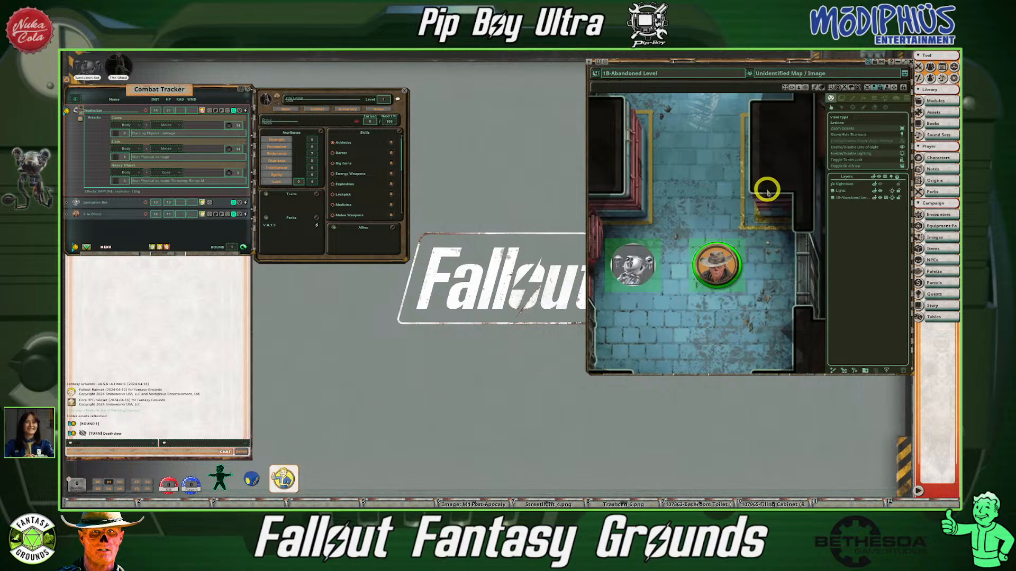
Switch the Abandoned Level map to the 3D camera view and make its window taller
left_click(794, 89)
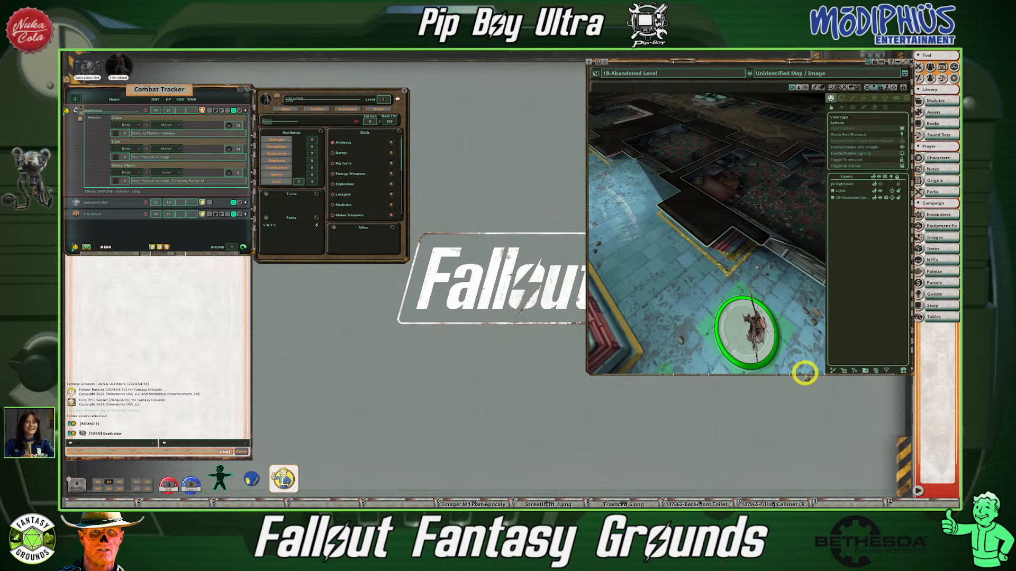
left_click_drag(805, 377, 805, 453)
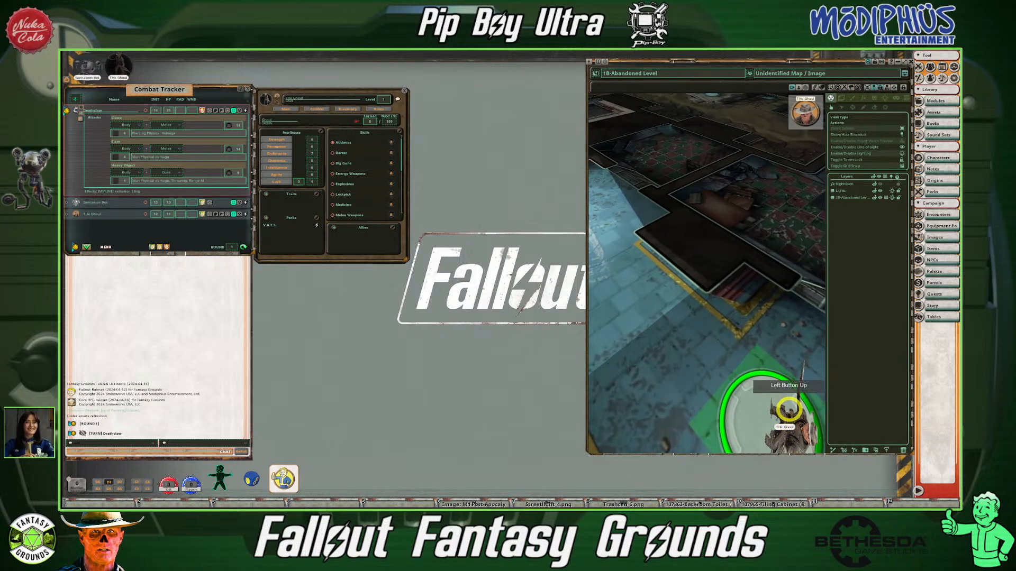
Examine The Ghoul's standing token from several camera angles in the map's 3D view
left_click_drag(782, 413, 646, 291)
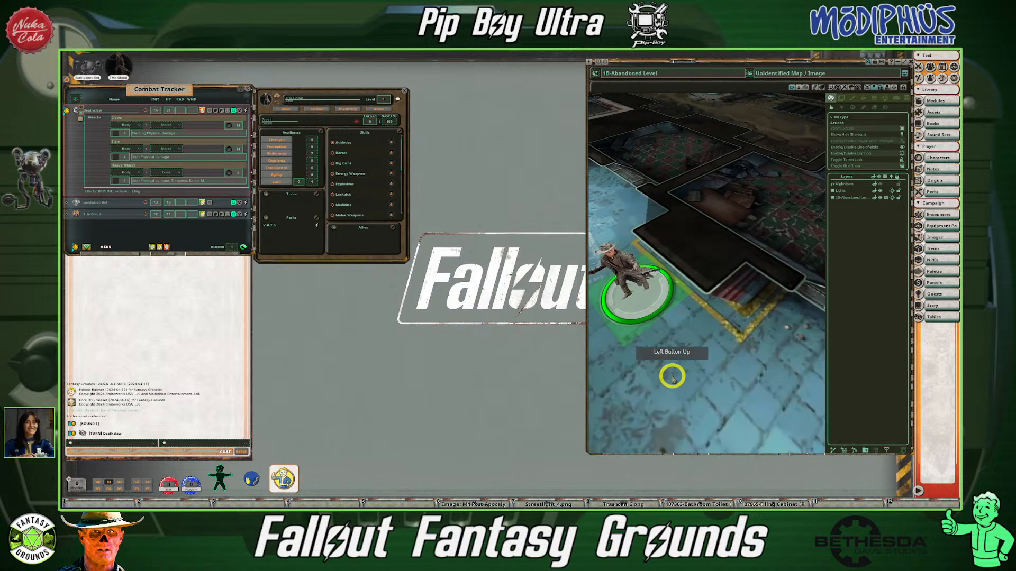
left_click_drag(710, 408, 787, 429)
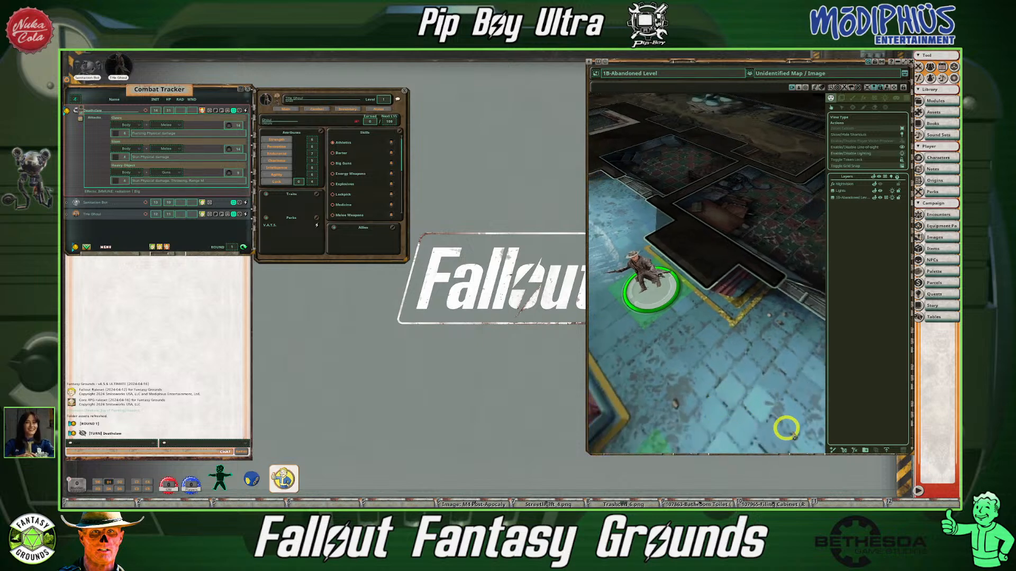
mouse_move(670, 365)
left_mouse_down()
mouse_move(703, 360)
mouse_move(683, 362)
left_mouse_up()
left_click_drag(668, 287, 633, 222)
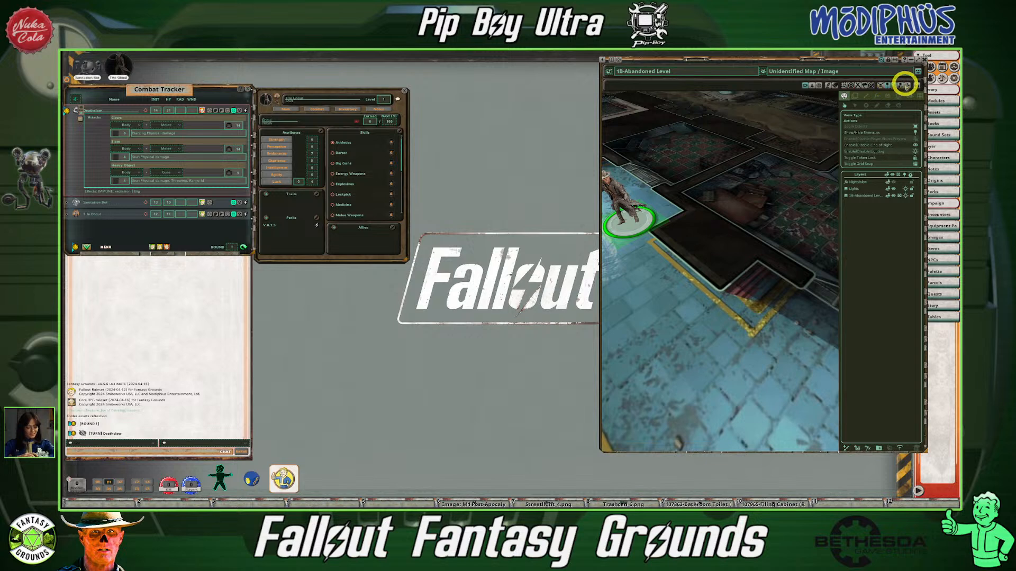
Show the on-map camera controls and use them to bring The Ghoul's standing token into a closer view
left_click(907, 84)
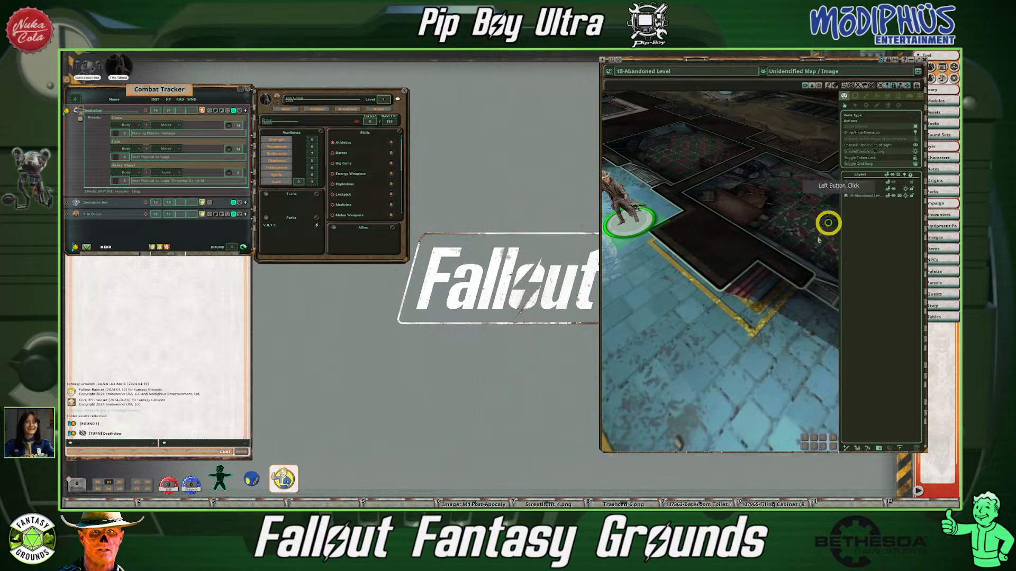
left_click(803, 446)
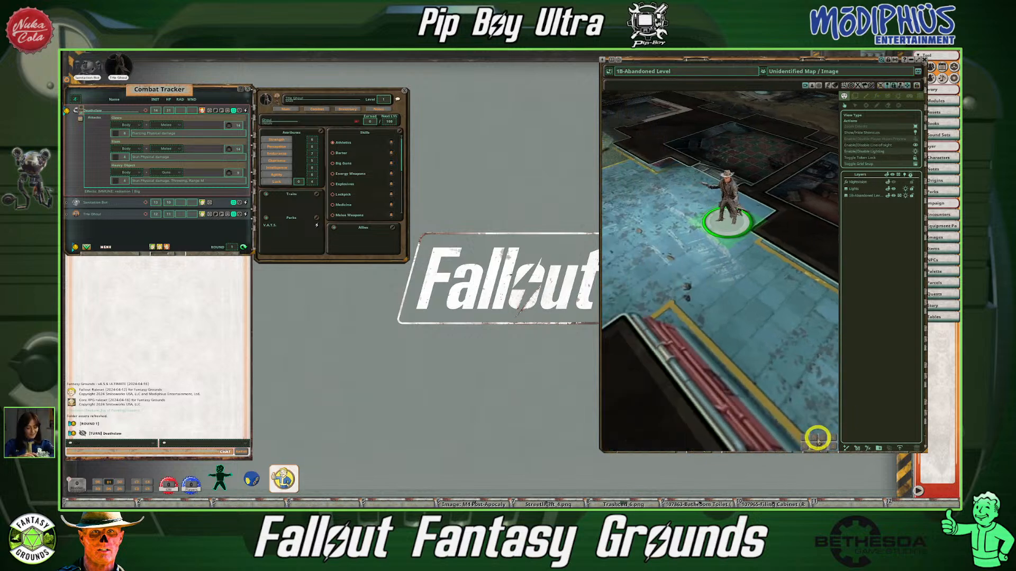
left_click(814, 437)
left_click(813, 442)
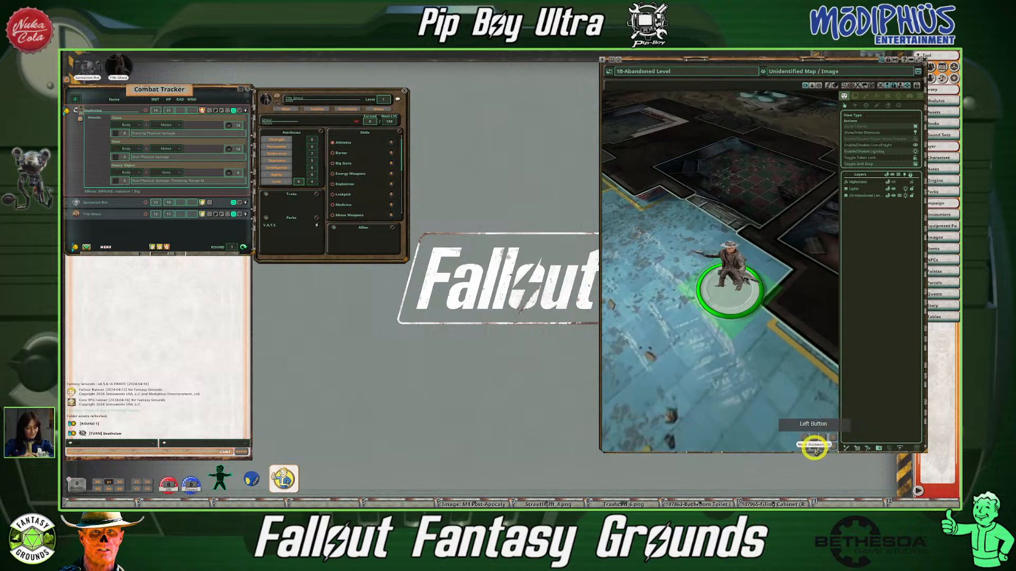
double_click(831, 448)
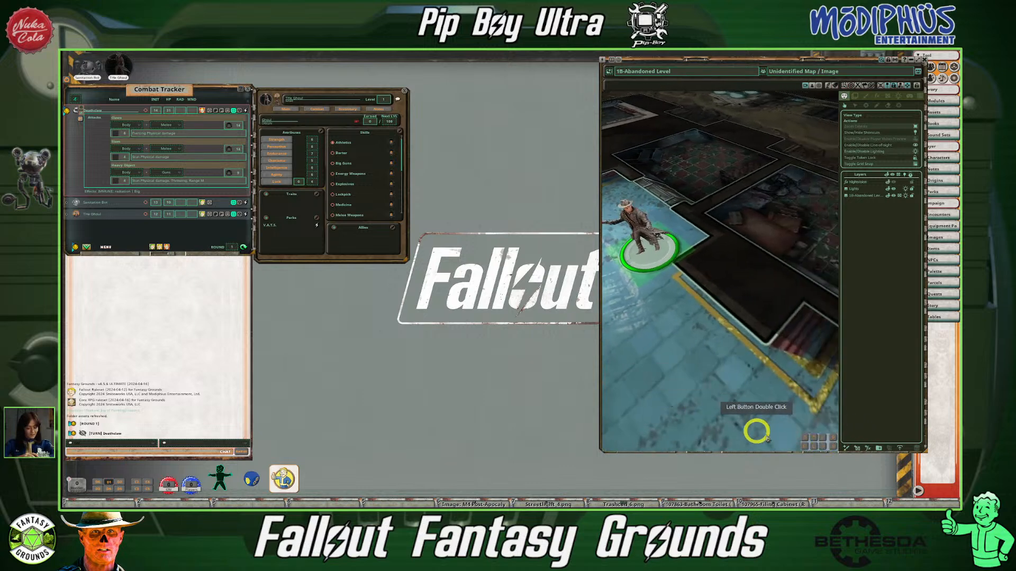
double_click(809, 445)
scroll(689, 289, "up", 5)
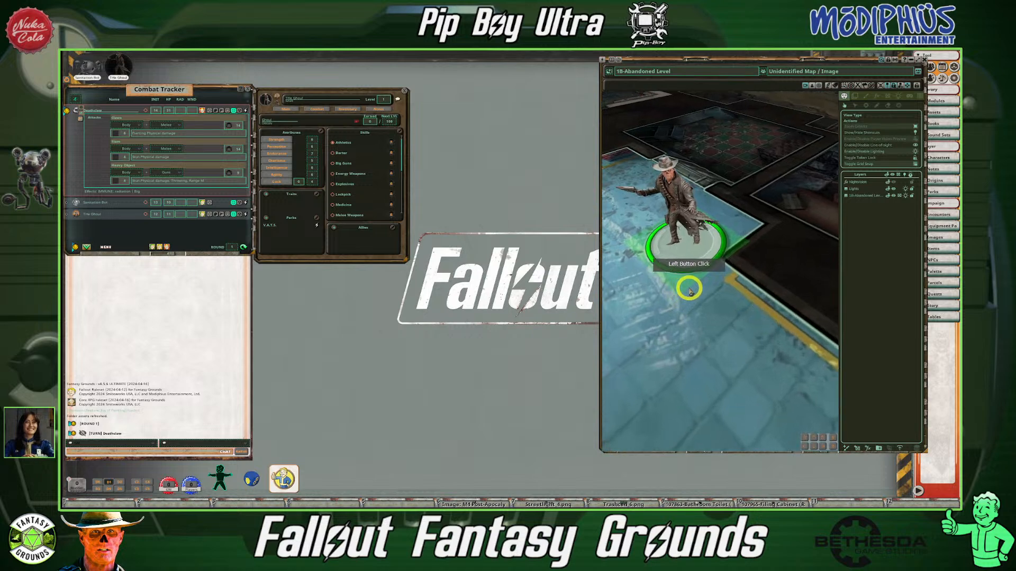
scroll(688, 289, "down", 2)
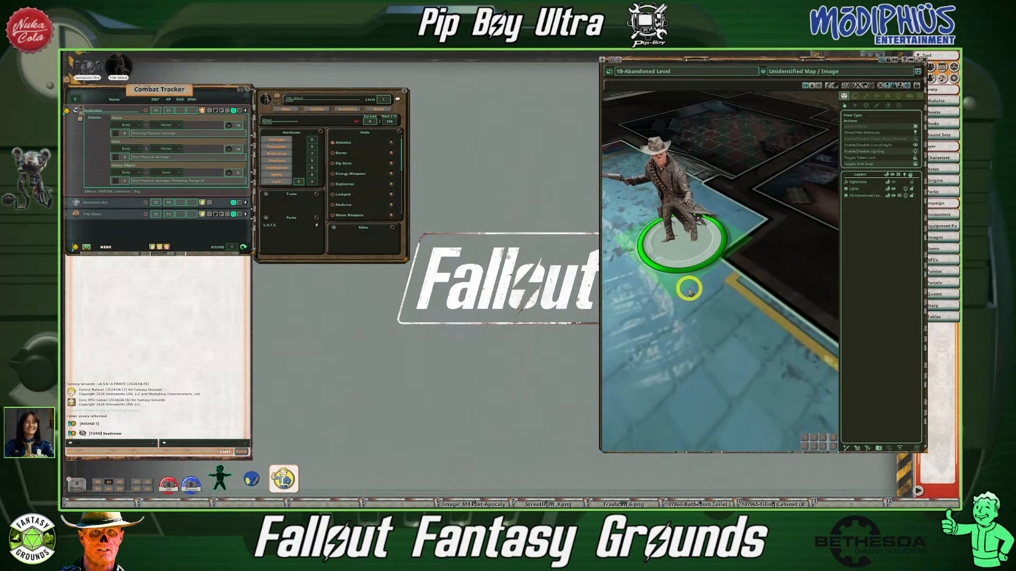
scroll(655, 282, "down", 1)
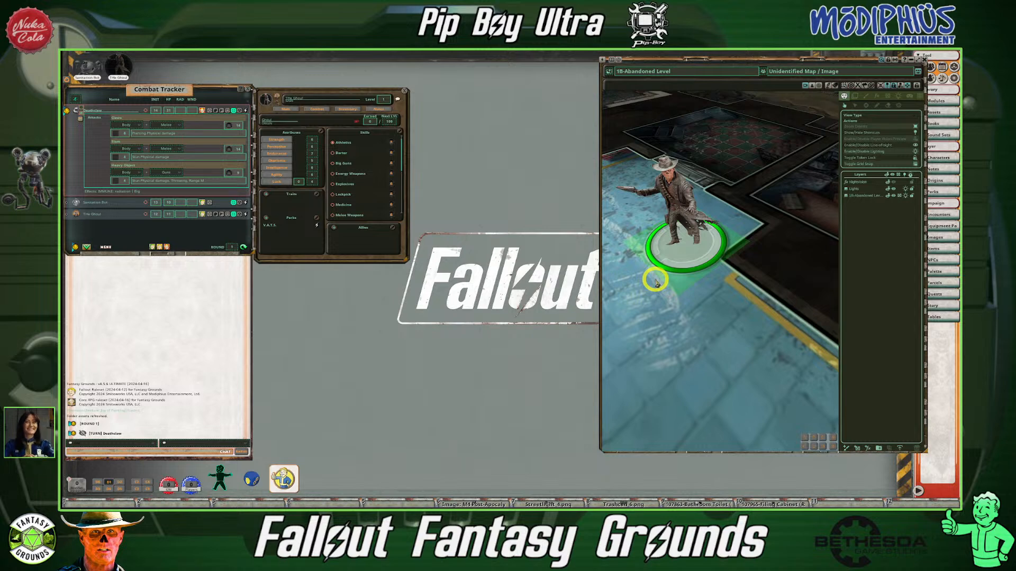
scroll(642, 330, "down", 2)
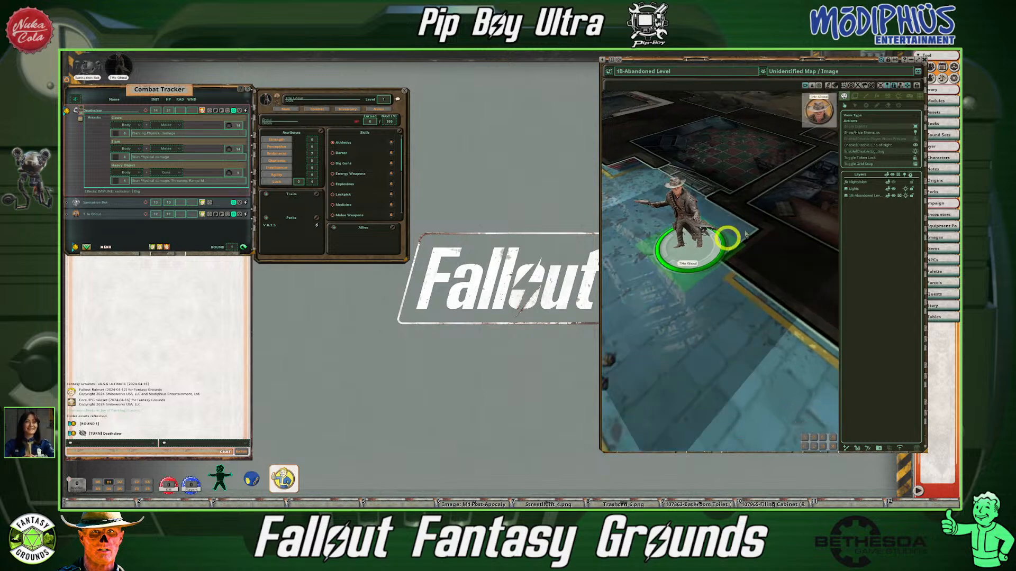
Add a new character in the Character Selection list and place its sheet beneath The Ghoul's character sheet
left_click_drag(853, 62, 807, 57)
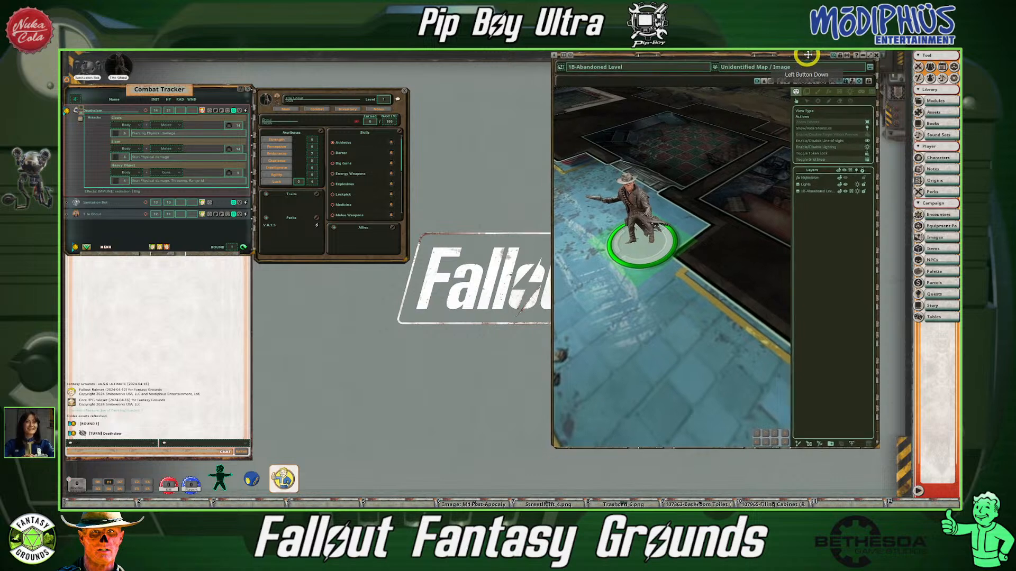
left_click(899, 168)
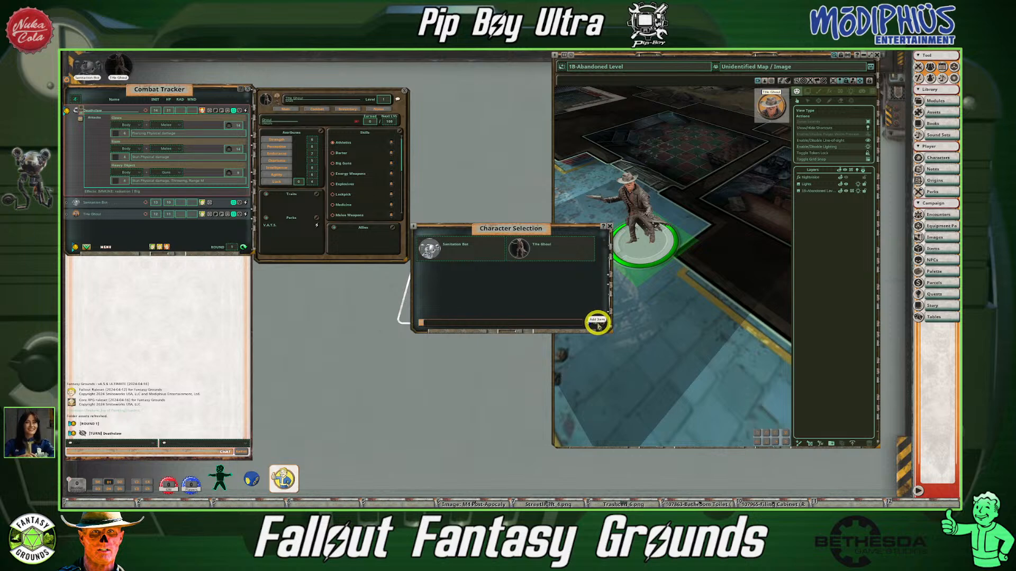
left_click(597, 324)
left_click_drag(479, 188, 298, 259)
Assign the Powered Armor image from Assets as the new character's portrait, and close the Picture and Tokens and Assets windows
left_click(263, 268)
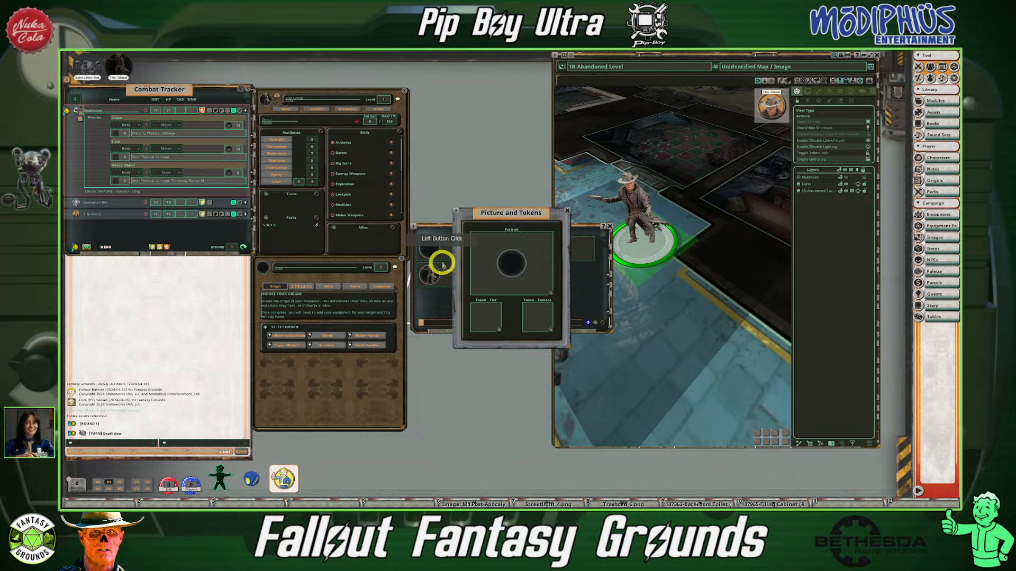
left_click_drag(497, 209, 574, 158)
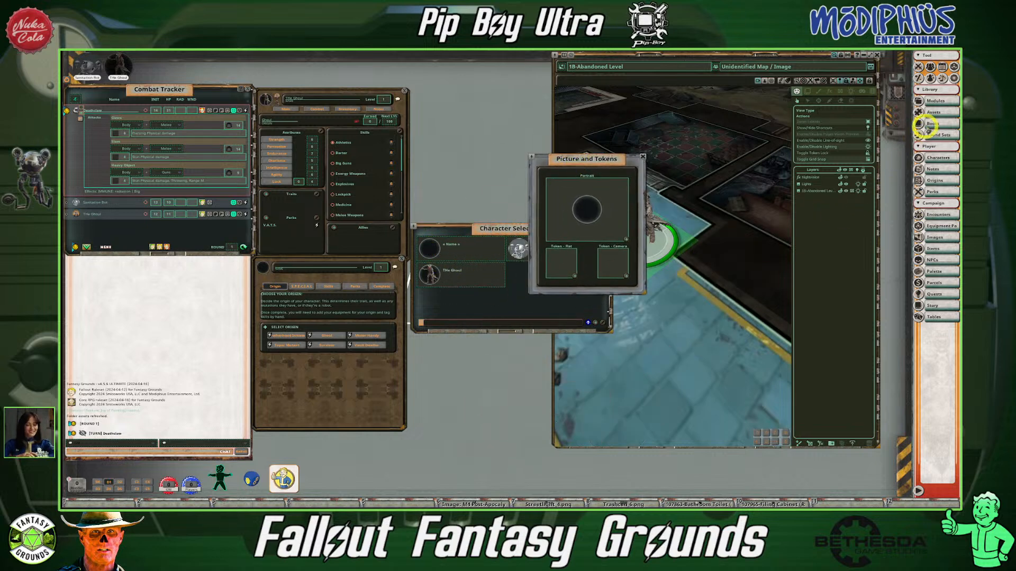
left_click(944, 114)
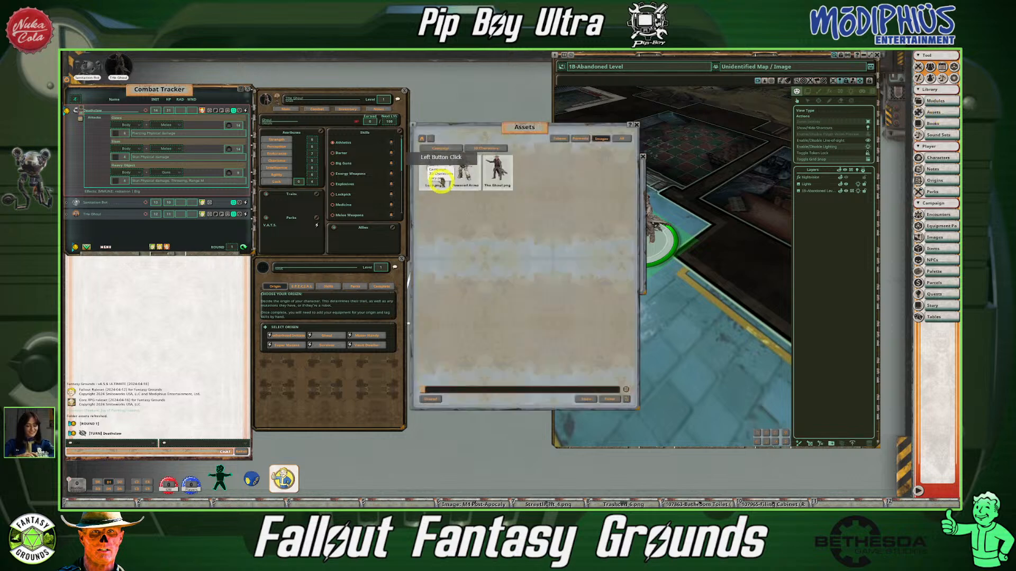
left_click_drag(528, 131, 786, 200)
left_click_drag(718, 234, 588, 209)
left_click(642, 157)
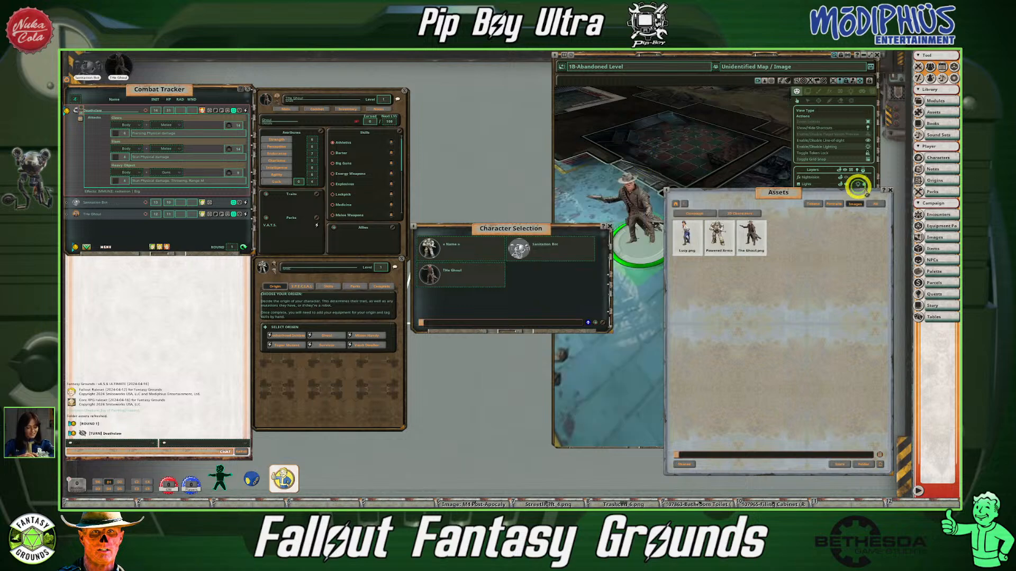
left_click(890, 190)
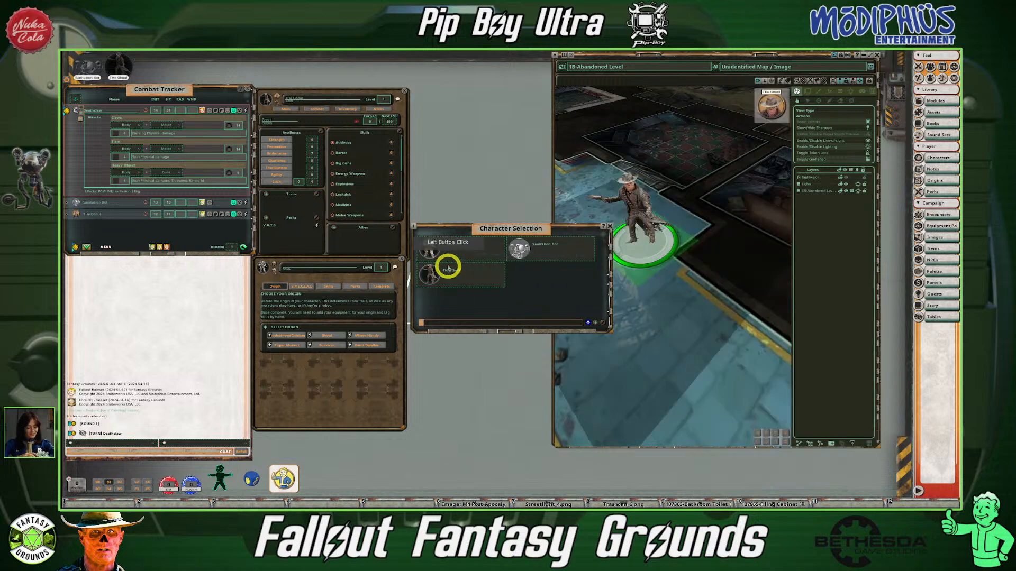
Add the unnamed power-armor character to the Combat Tracker below The Ghoul and close the Character Selection window
left_click(458, 247)
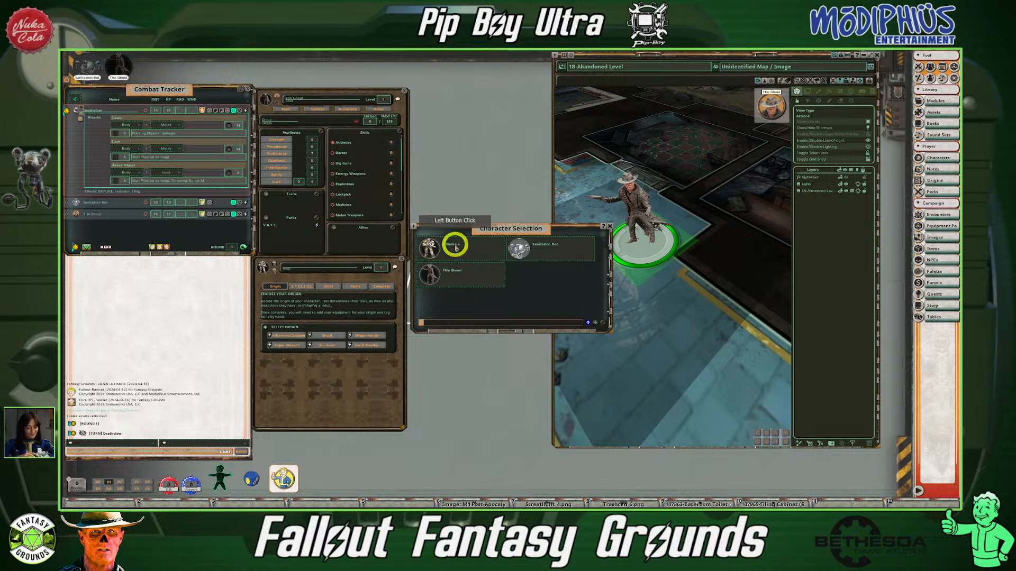
double_click(426, 247)
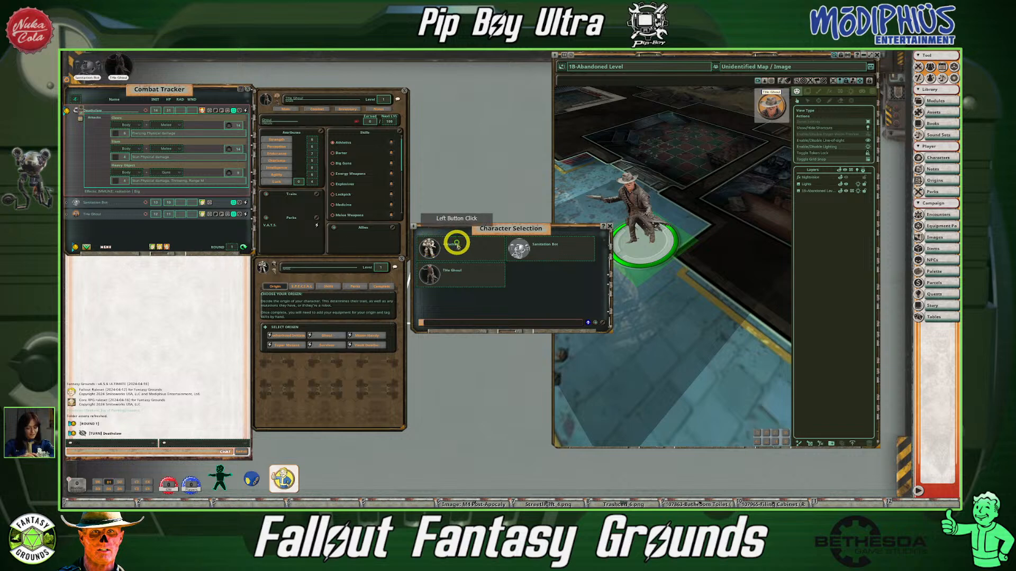
left_click(628, 200)
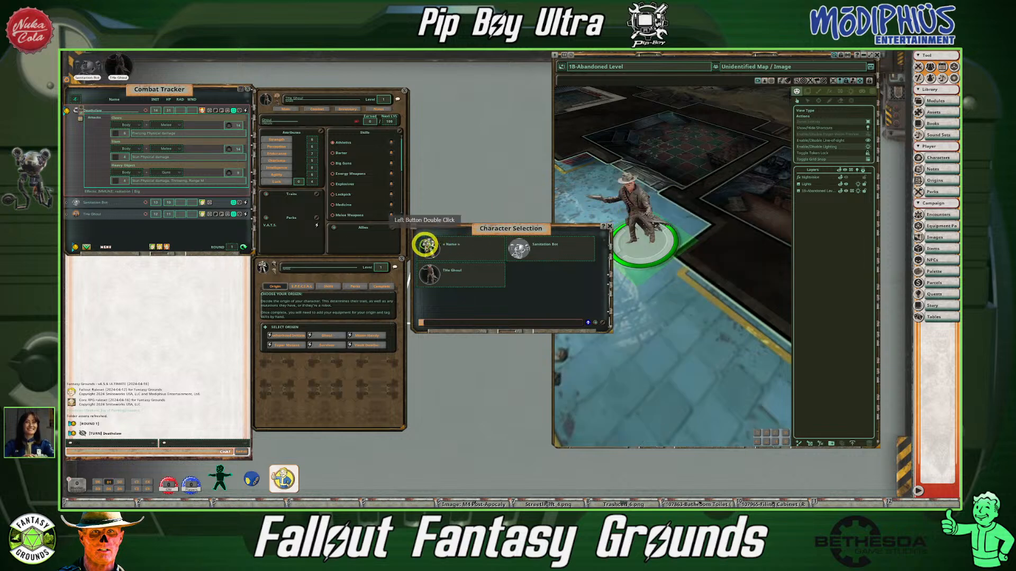
left_click_drag(427, 245, 120, 226)
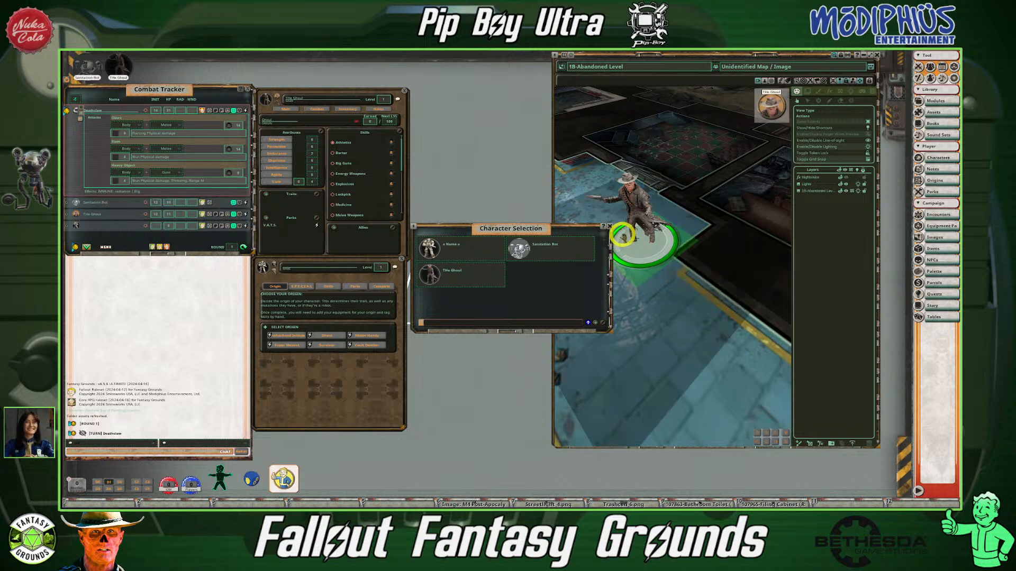
left_click(610, 227)
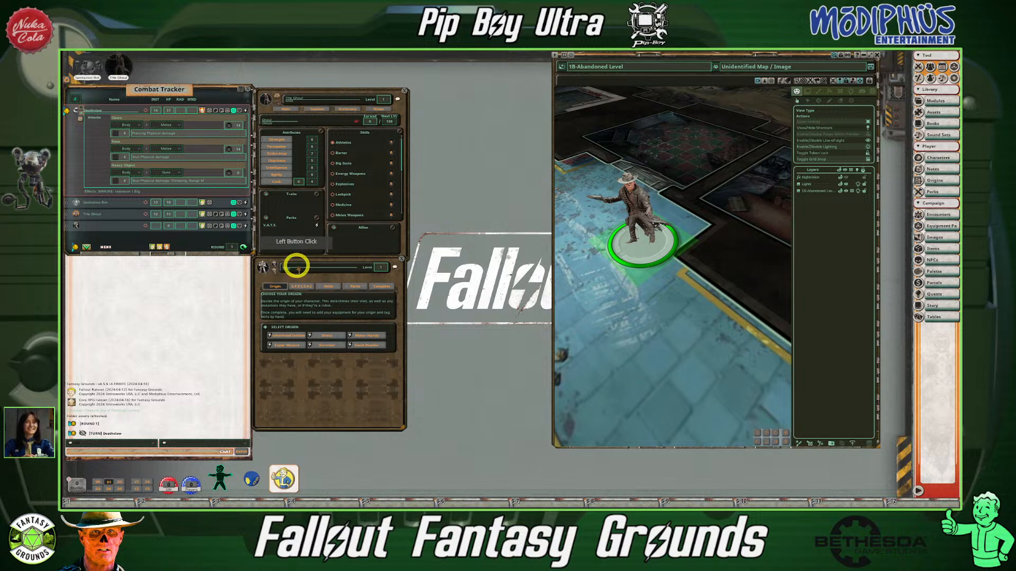
Name the new character "Brotherhood of Steel" and close its character sheet
type("B")
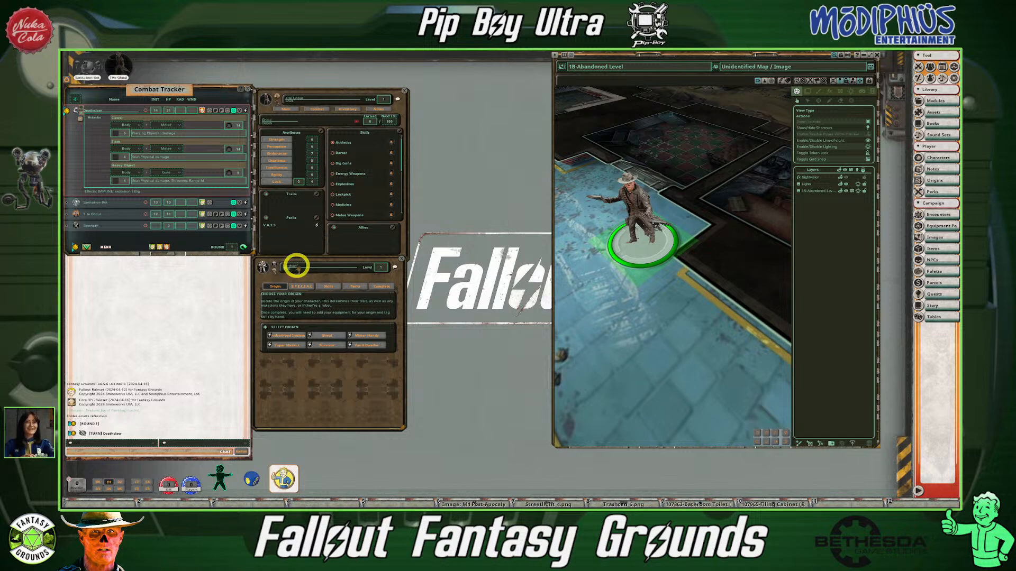
type("rotherhood of Steel")
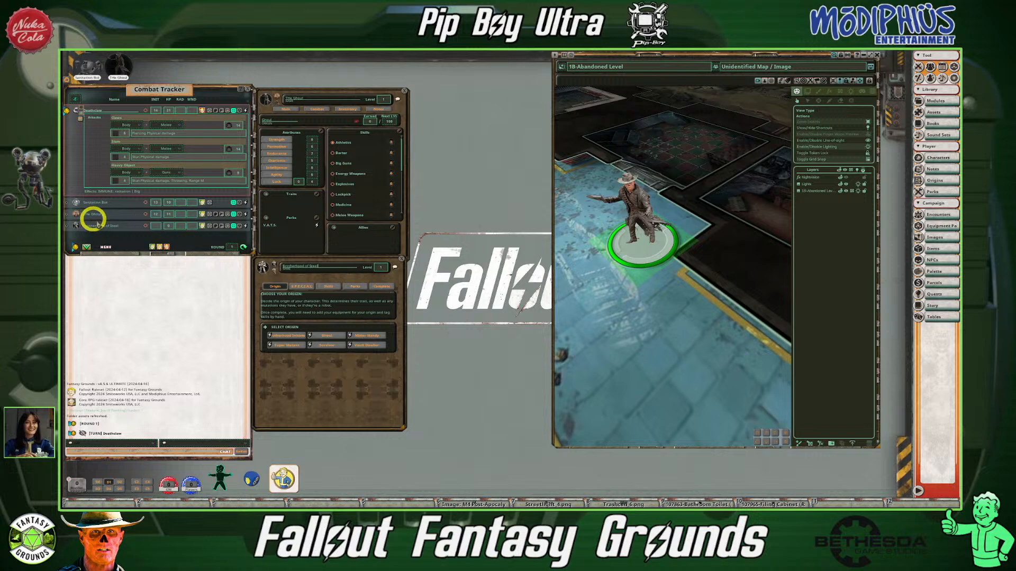
left_click(402, 258)
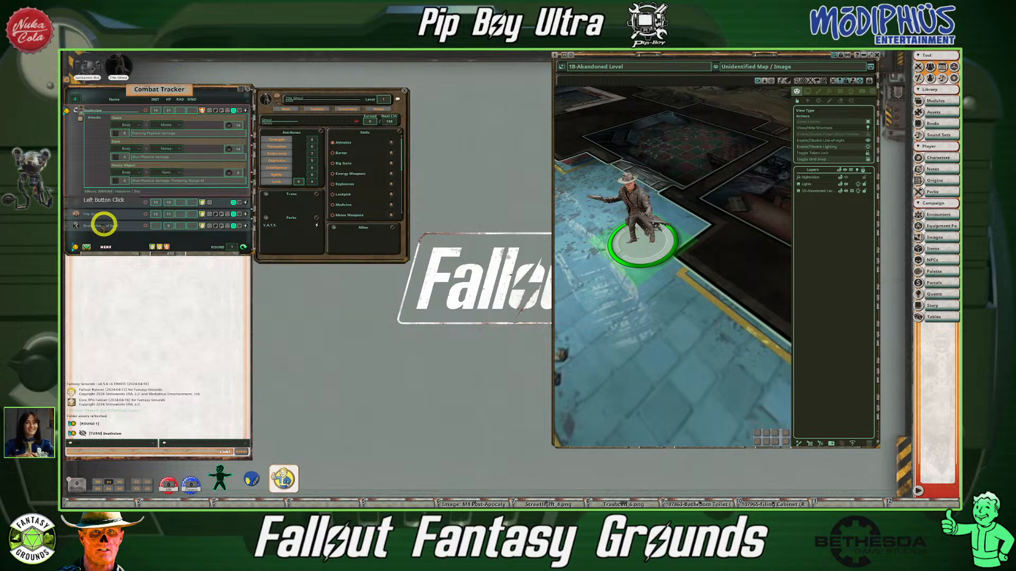
Place the Brotherhood of Steel token from the Combat Tracker onto the blue-tiled corridor near The Ghoul
left_click(678, 323)
left_click_drag(677, 323, 650, 394)
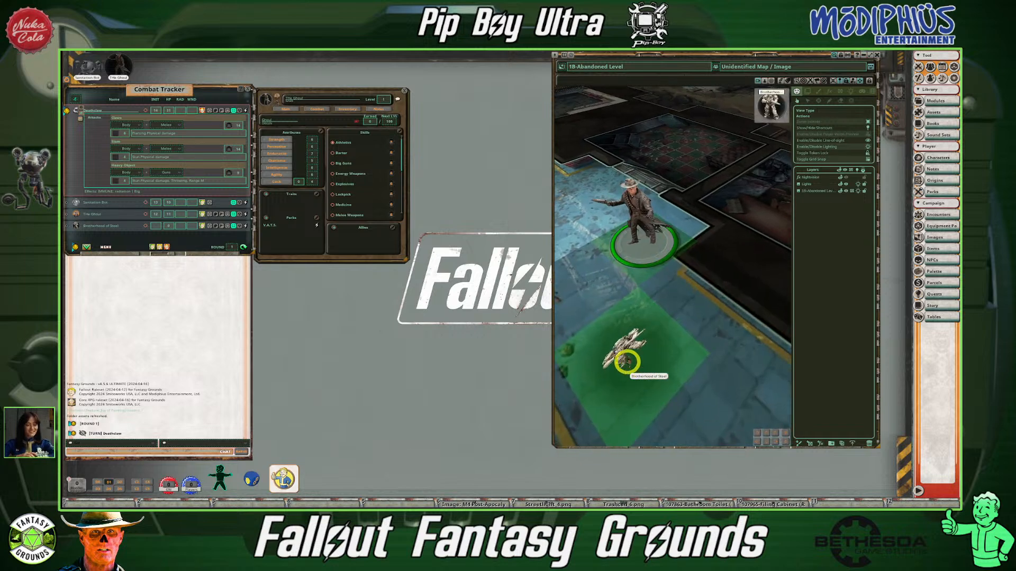
left_click_drag(617, 352, 601, 317)
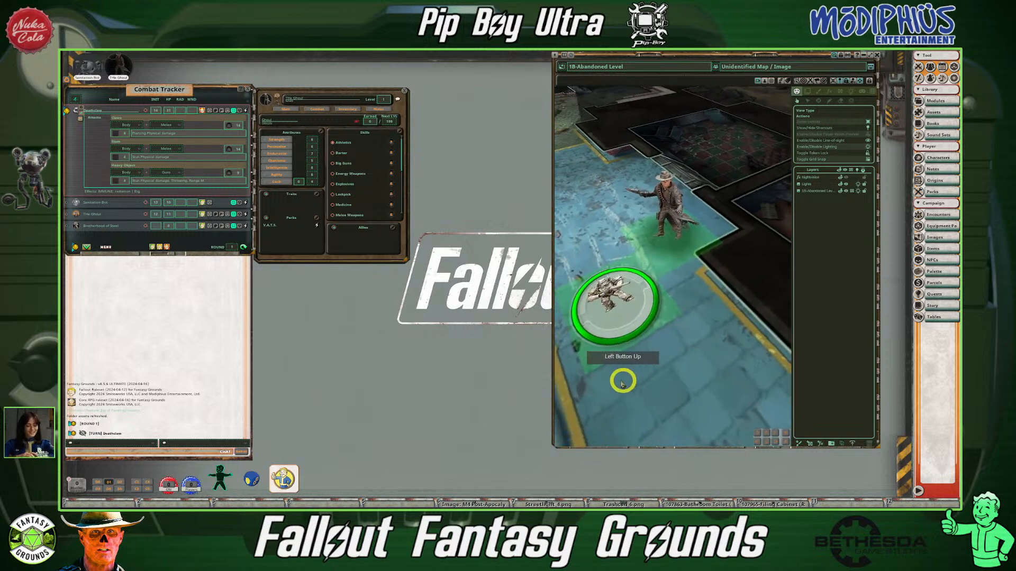
Examine the Brotherhood of Steel and The Ghoul standing tokens up close and from farther along the corridor in 3D
left_click(646, 329)
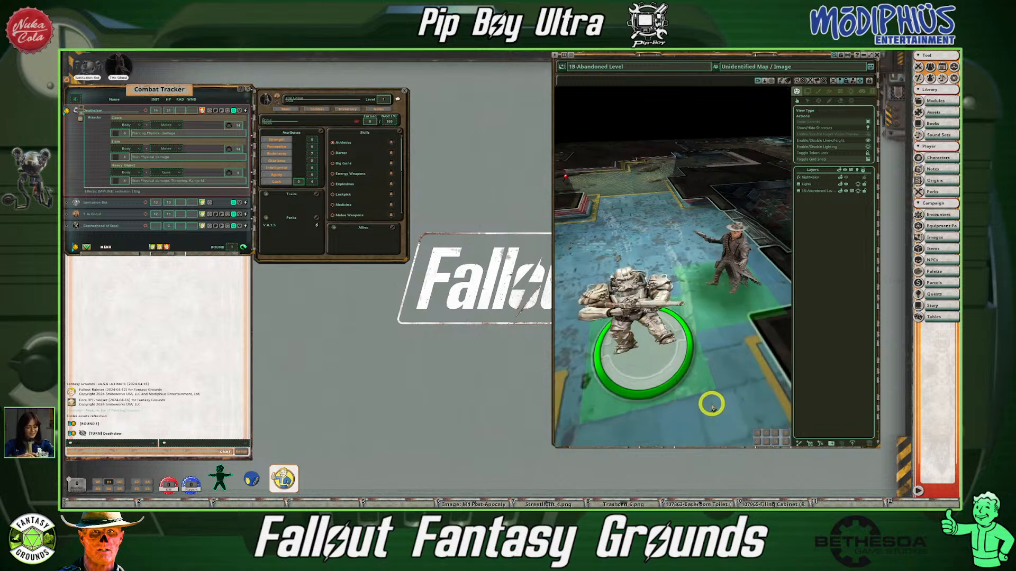
left_click_drag(710, 403, 651, 385)
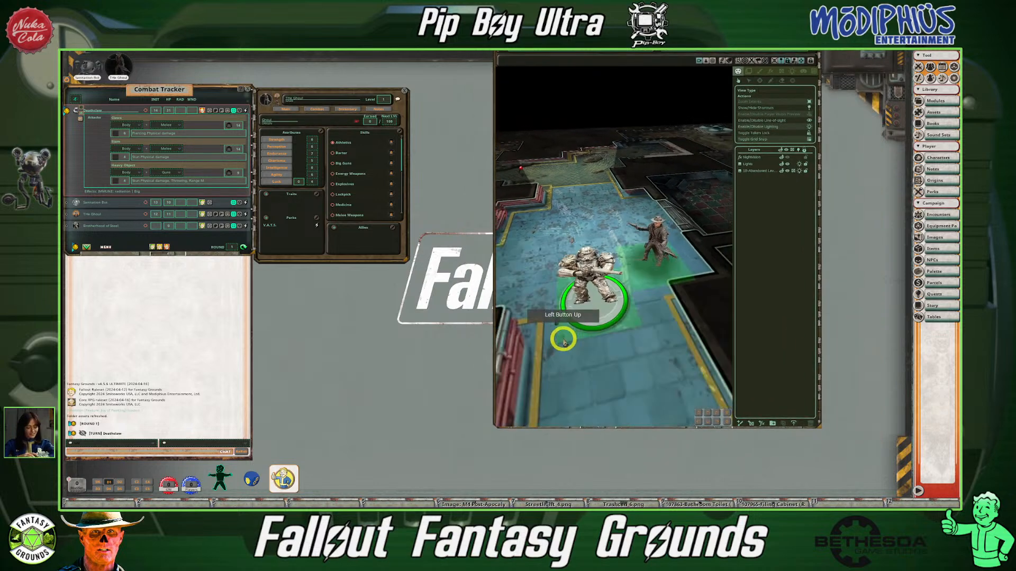
left_click_drag(574, 254, 743, 442)
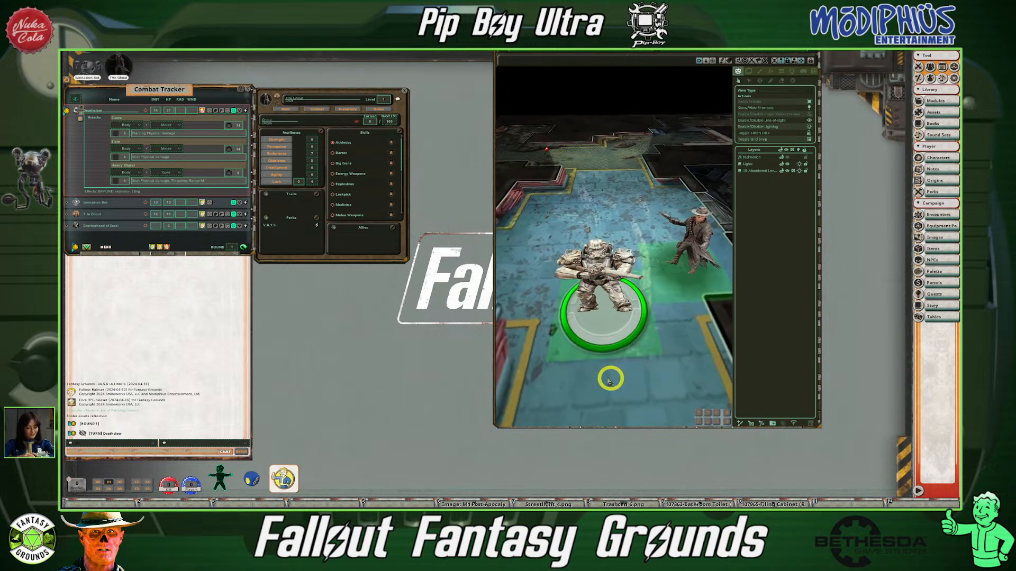
left_click_drag(612, 377, 583, 377)
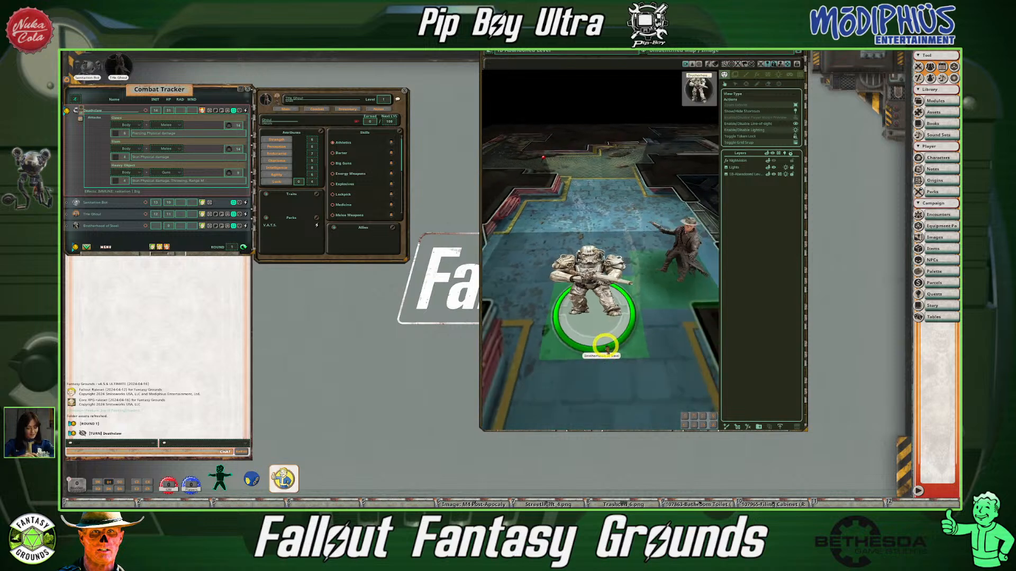
scroll(606, 349, "down", 2)
scroll(629, 376, "up", 3)
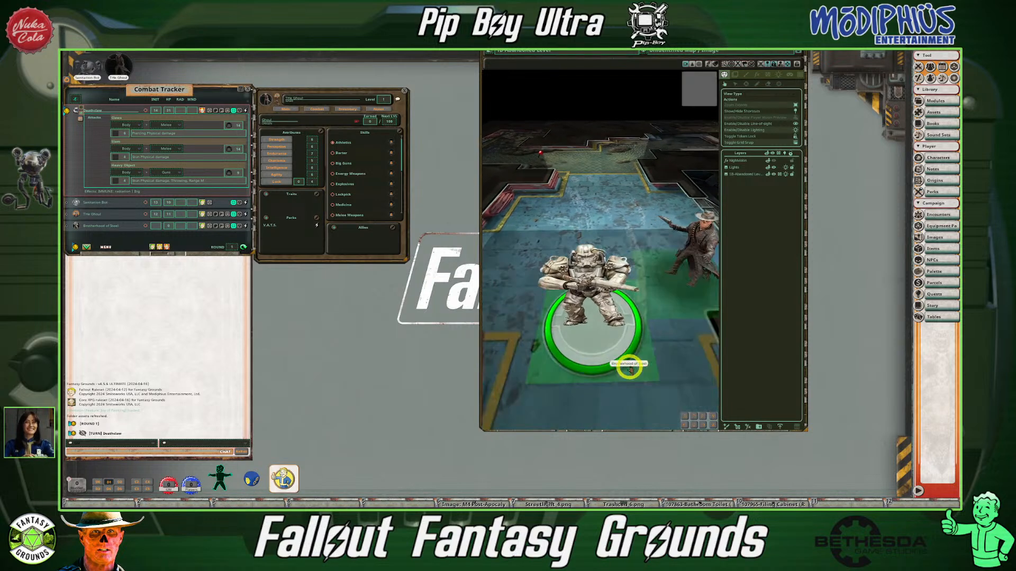
scroll(630, 318, "down", 3)
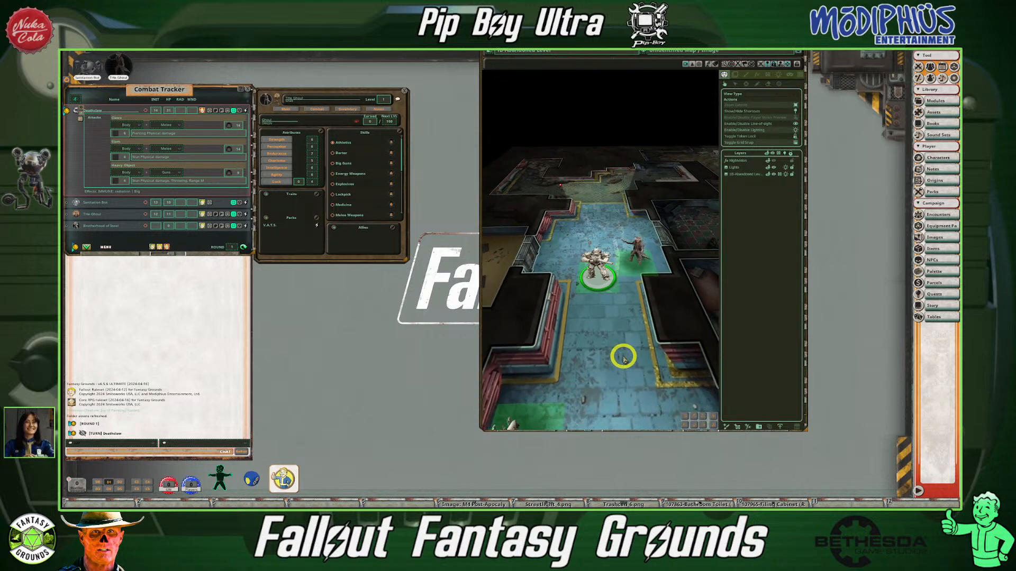
scroll(622, 362, "down", 2)
scroll(611, 398, "down", 3)
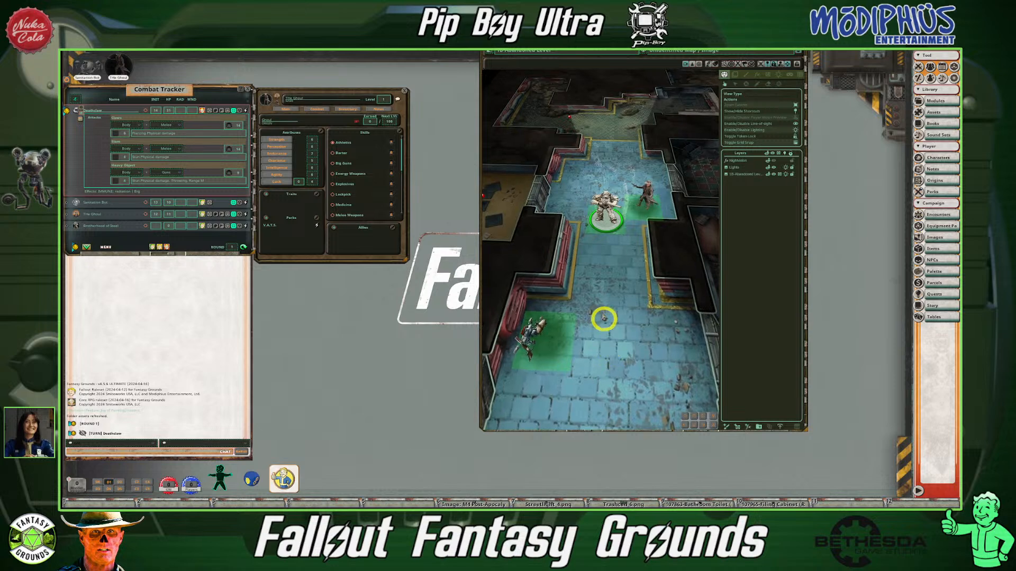
Create a new character named "Lucy" and give her the Vault Dweller origin
left_click_drag(593, 288, 555, 298)
scroll(561, 298, "up", 2)
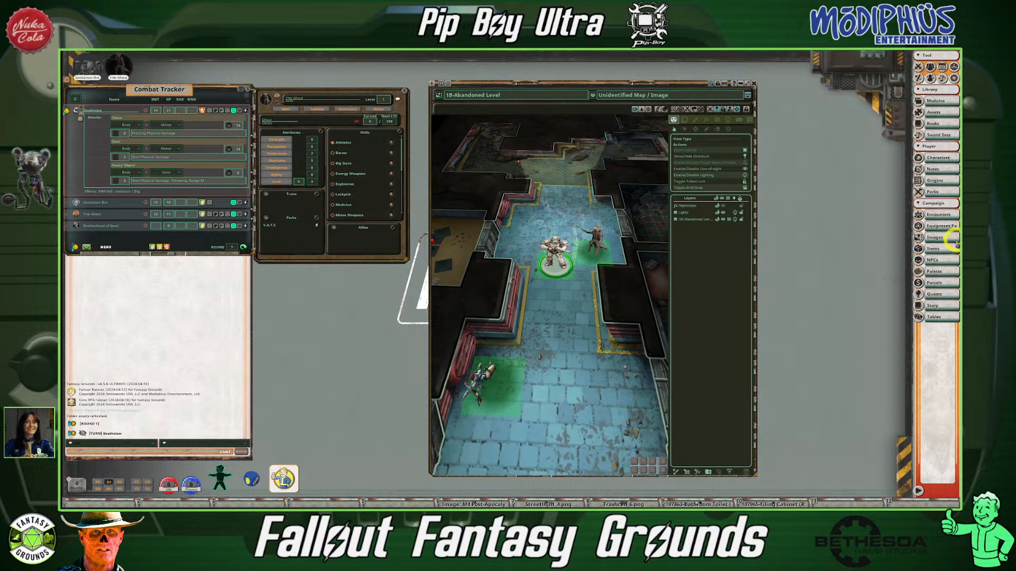
left_click(942, 159)
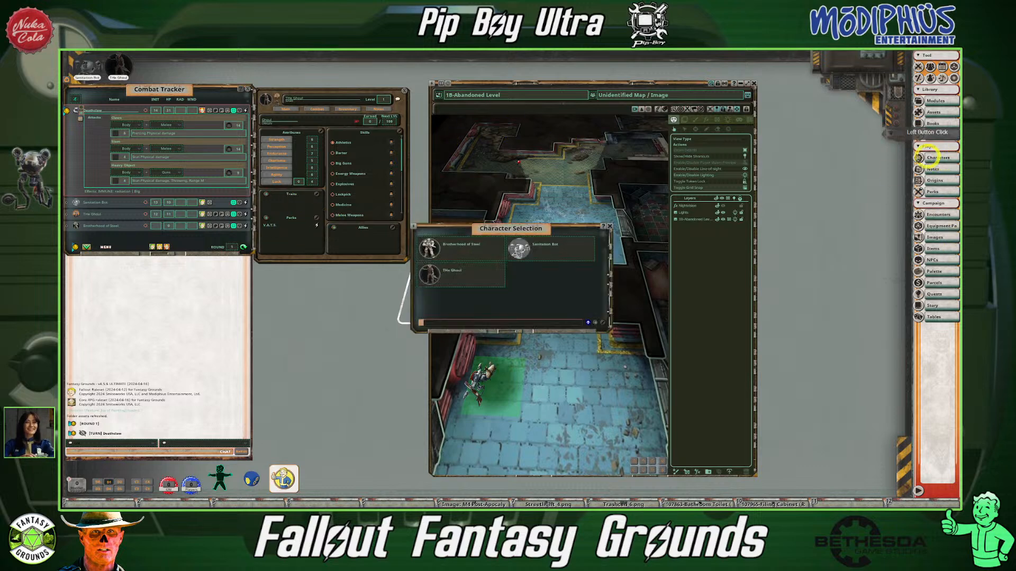
left_click_drag(524, 224, 373, 281)
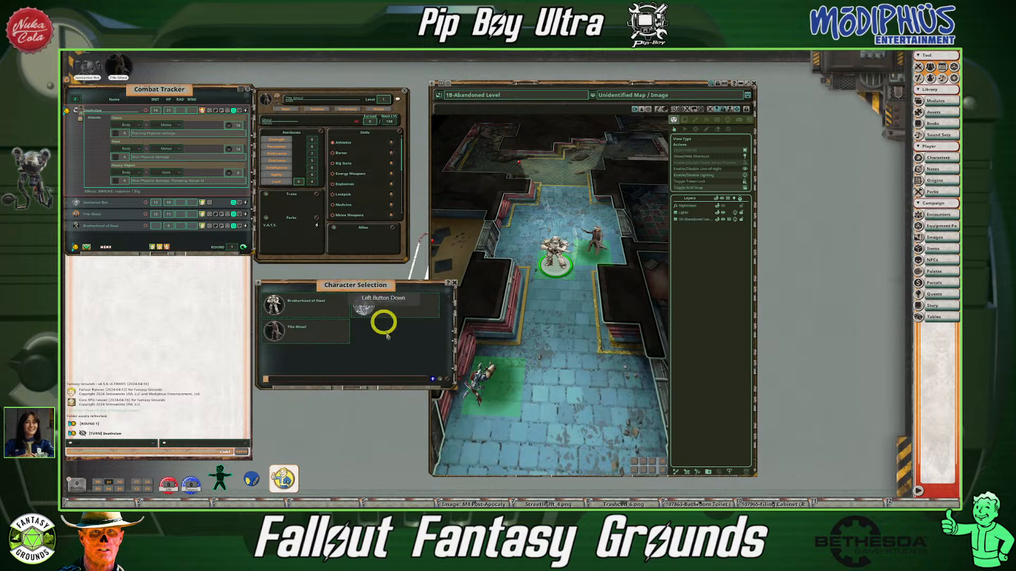
left_click(439, 379)
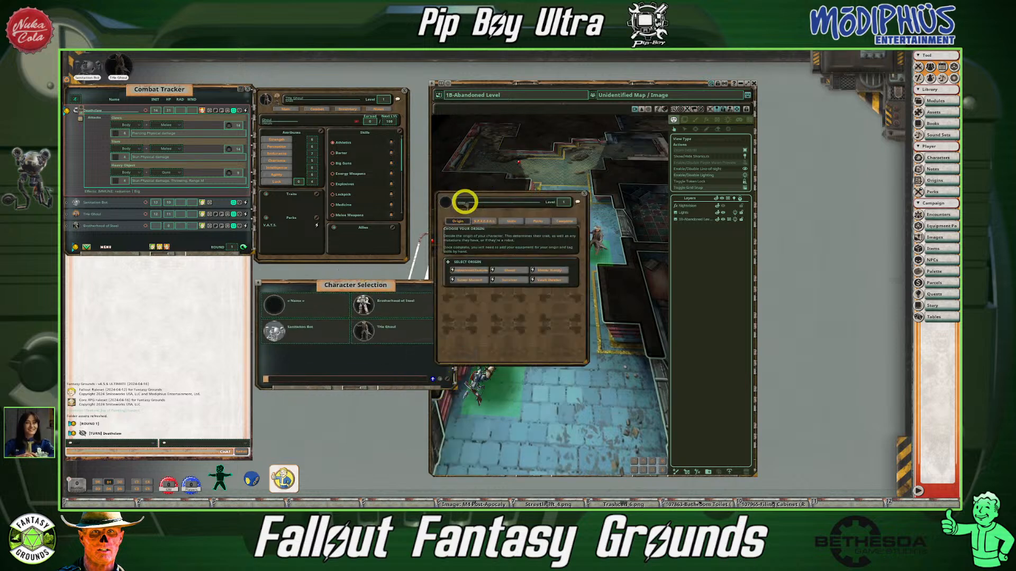
type("Lucy")
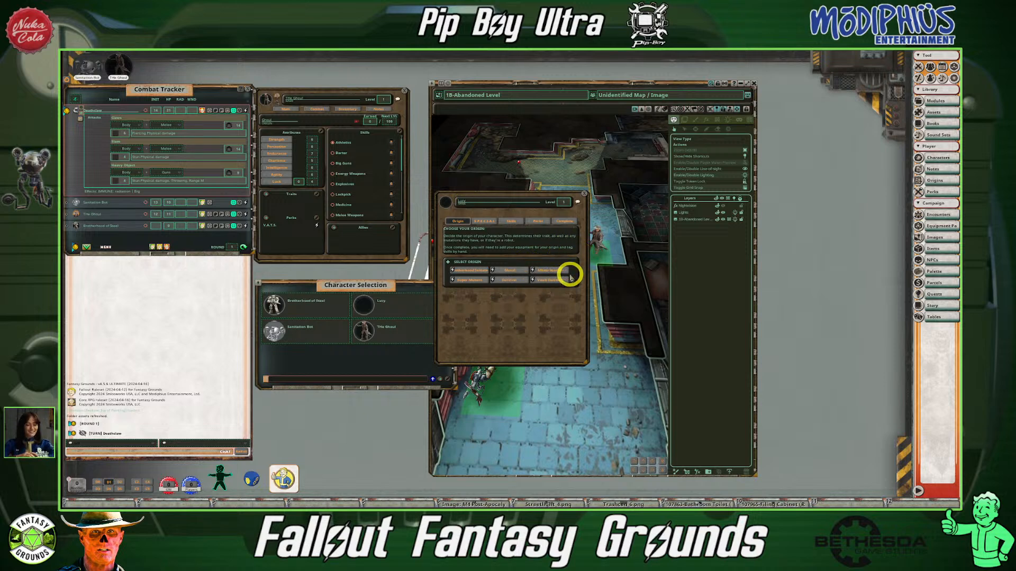
left_click(554, 282)
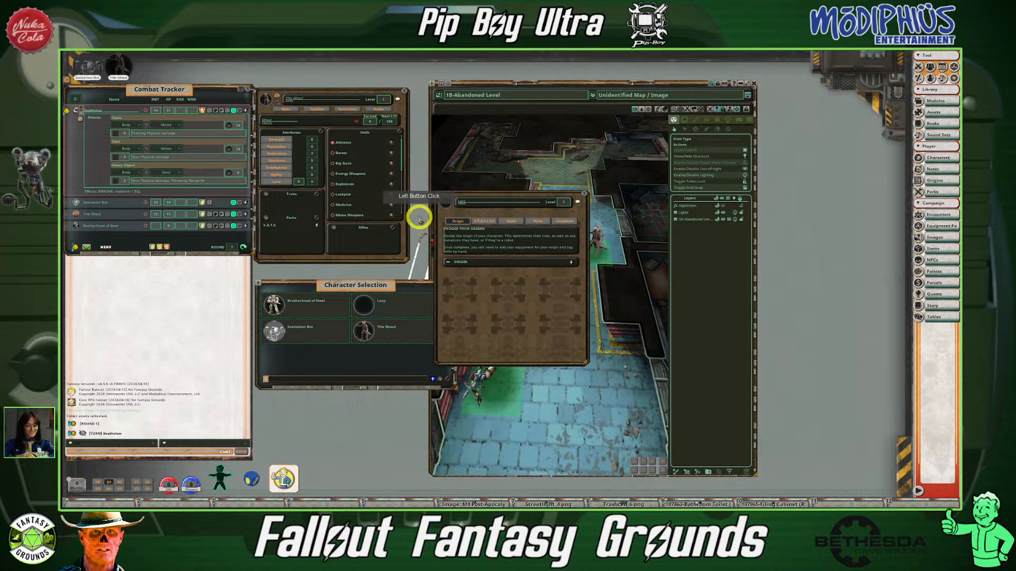
Assign the Lucy.png image as Lucy's camera token and portrait, and close the Assets and Picture and Tokens windows
left_click(448, 205)
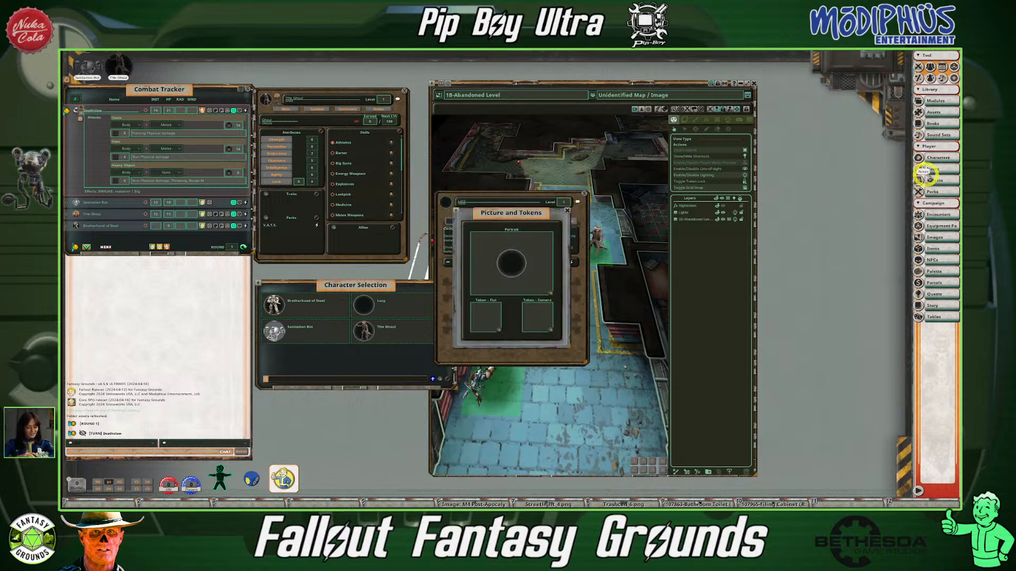
left_click(949, 113)
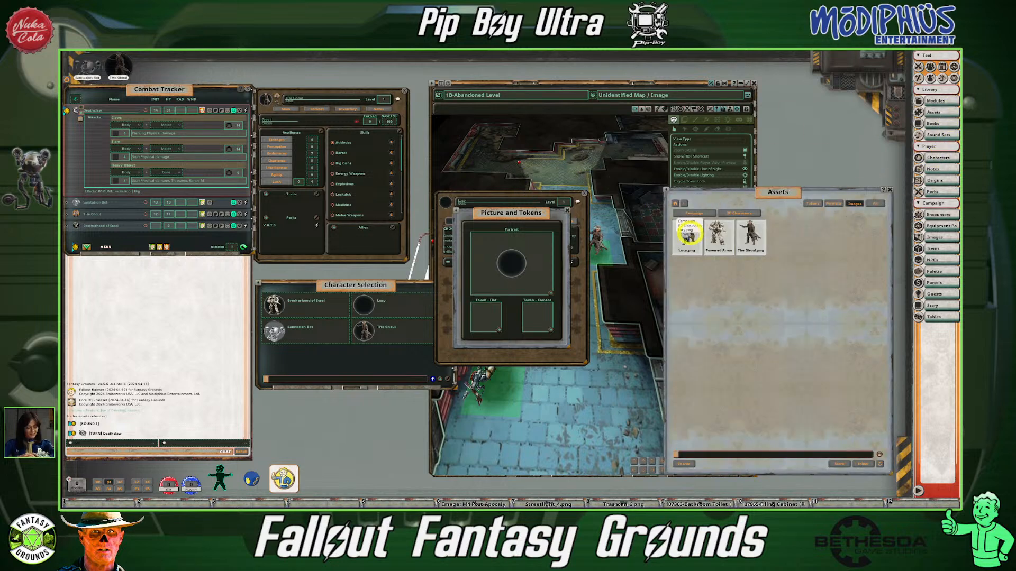
left_click_drag(687, 236, 535, 316)
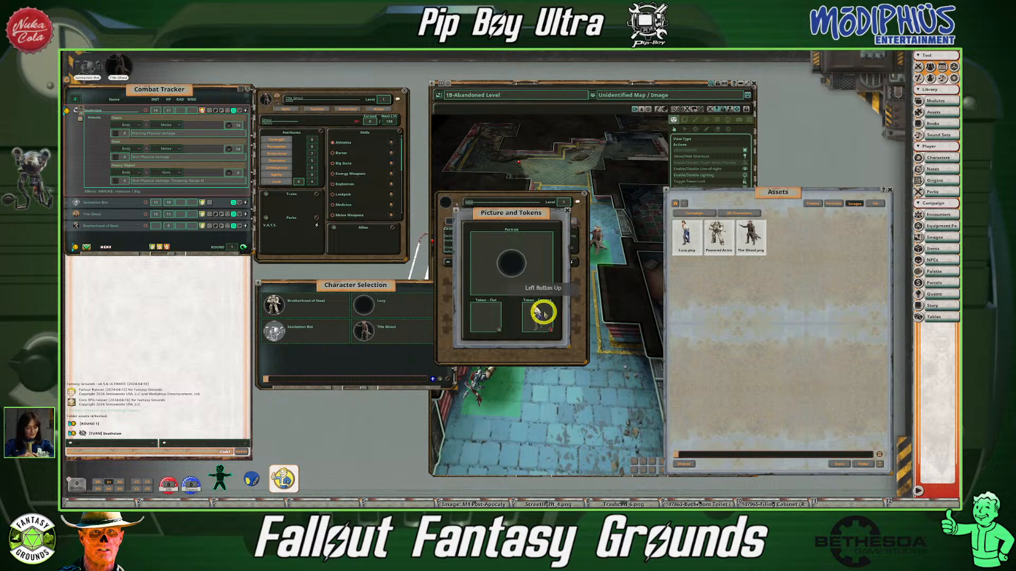
left_click_drag(685, 231, 511, 263)
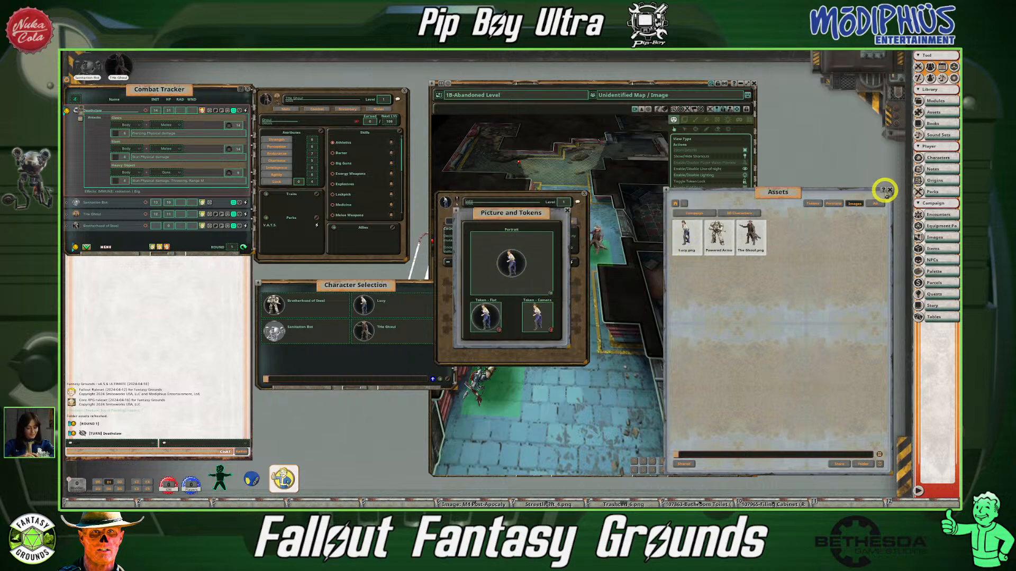
left_click(892, 190)
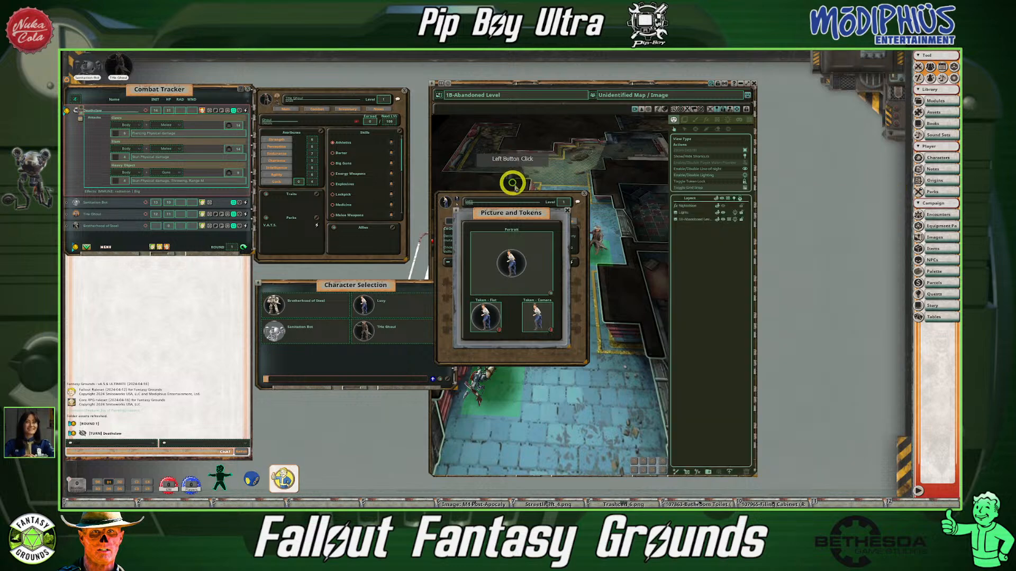
left_click(566, 211)
Add Lucy to the Combat Tracker, close her character sheet and place her token on the blue-tiled corridor below the Brotherhood of Steel token
left_click_drag(154, 236, 100, 240)
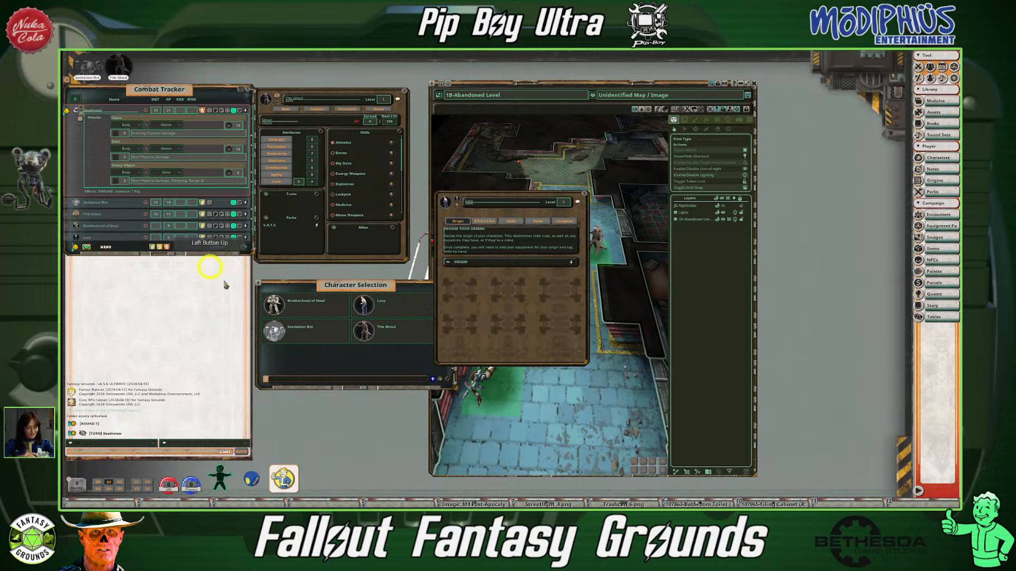
left_click(585, 196)
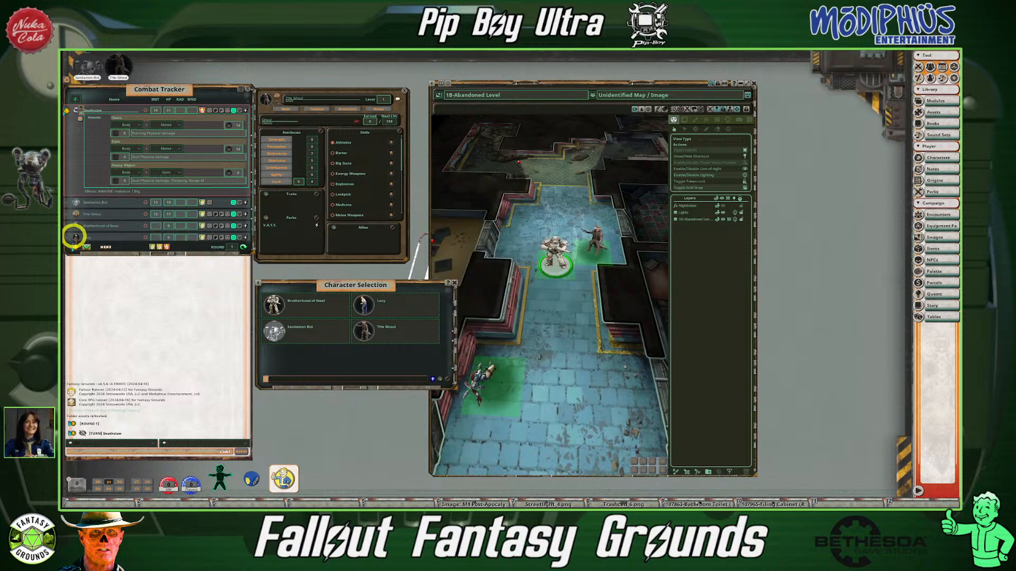
left_click_drag(74, 236, 553, 327)
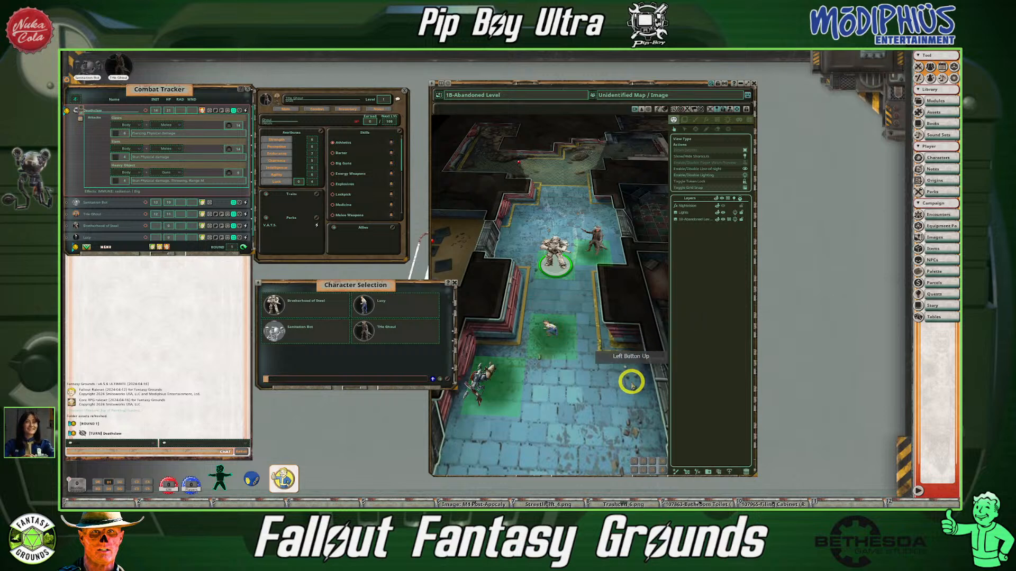
Move the Lucy token up the corridor to stand behind the Brotherhood of Steel token
left_click(525, 390)
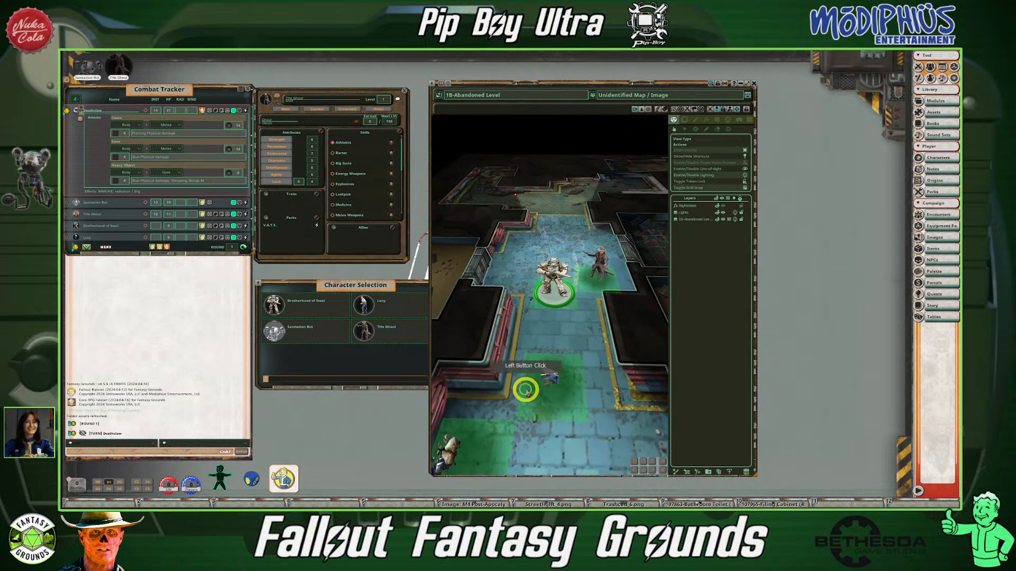
left_click(552, 358)
scroll(582, 411, "down", 2)
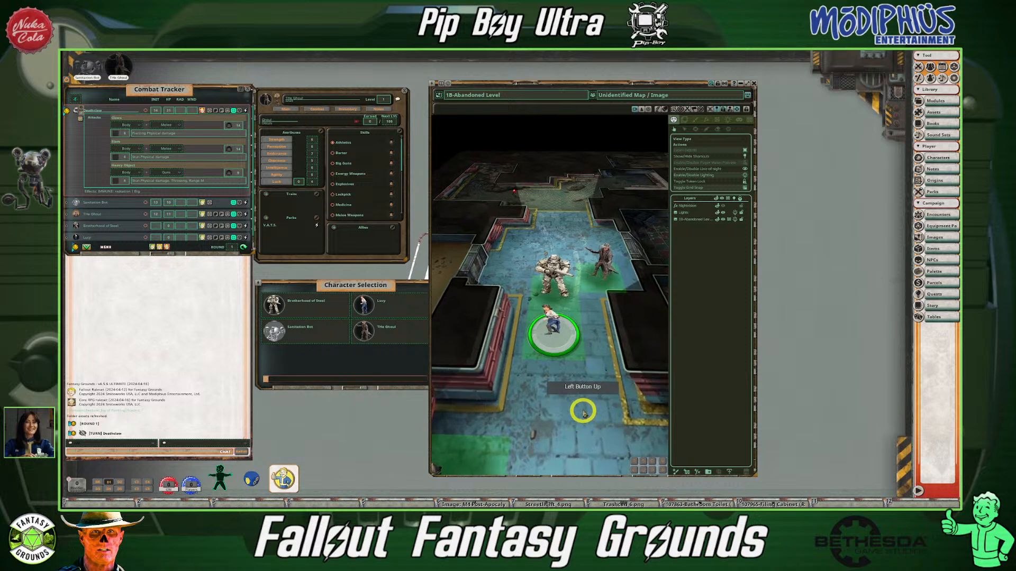
scroll(579, 405, "up", 2)
scroll(576, 406, "down", 2)
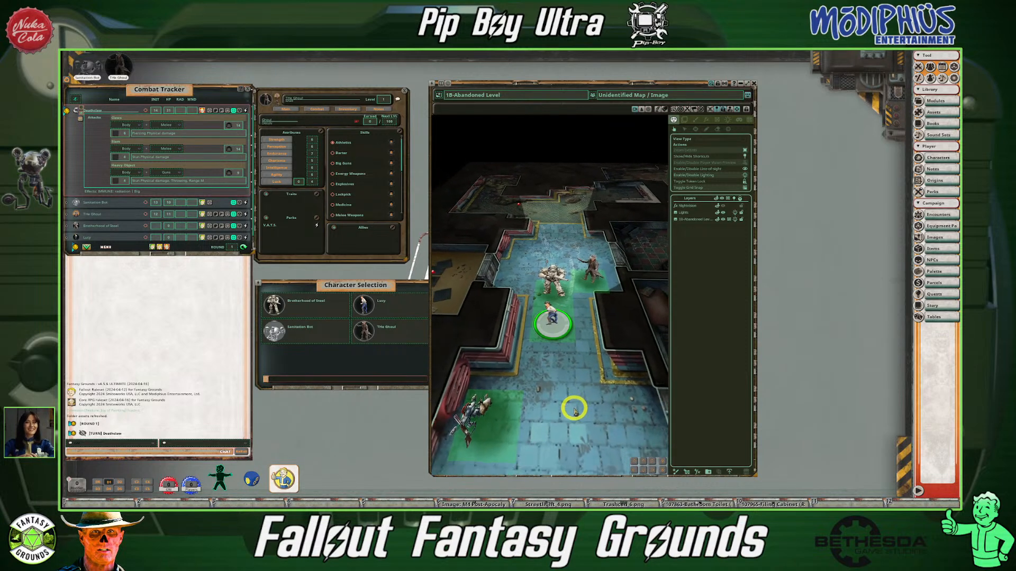
scroll(572, 394, "up", 2)
left_click_drag(553, 328, 560, 238)
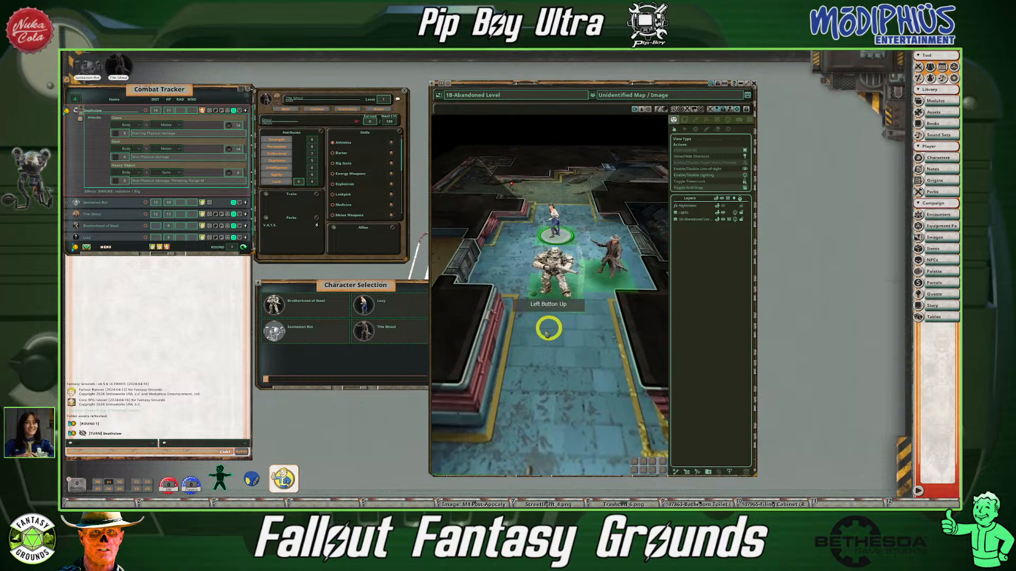
scroll(547, 325, "up", 3)
scroll(595, 327, "down", 1)
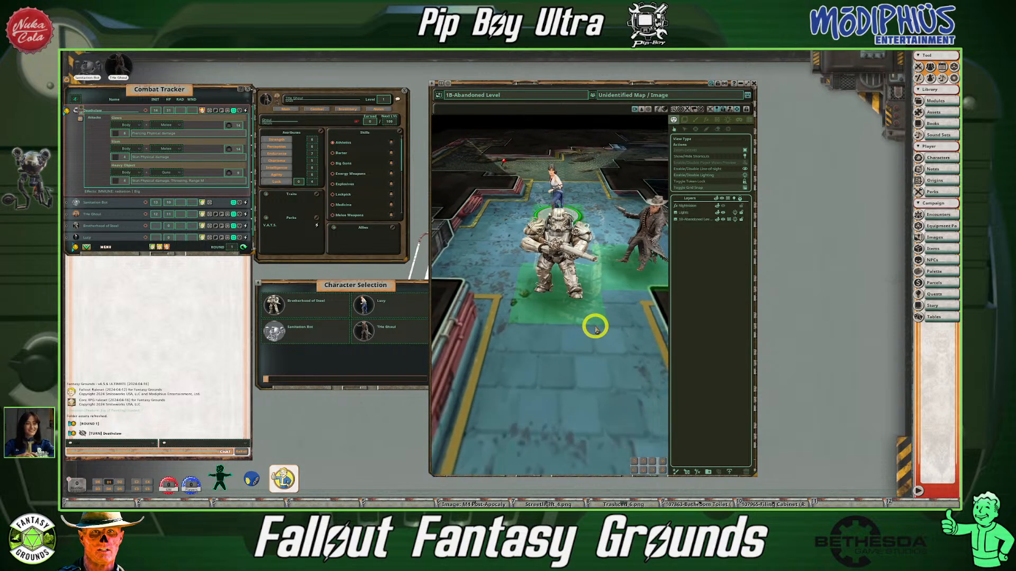
Arrange the Lucy and The Ghoul tokens on opposite sides of the corridor in front of the Brotherhood of Steel token
left_click(571, 190)
left_click_drag(571, 190, 642, 403)
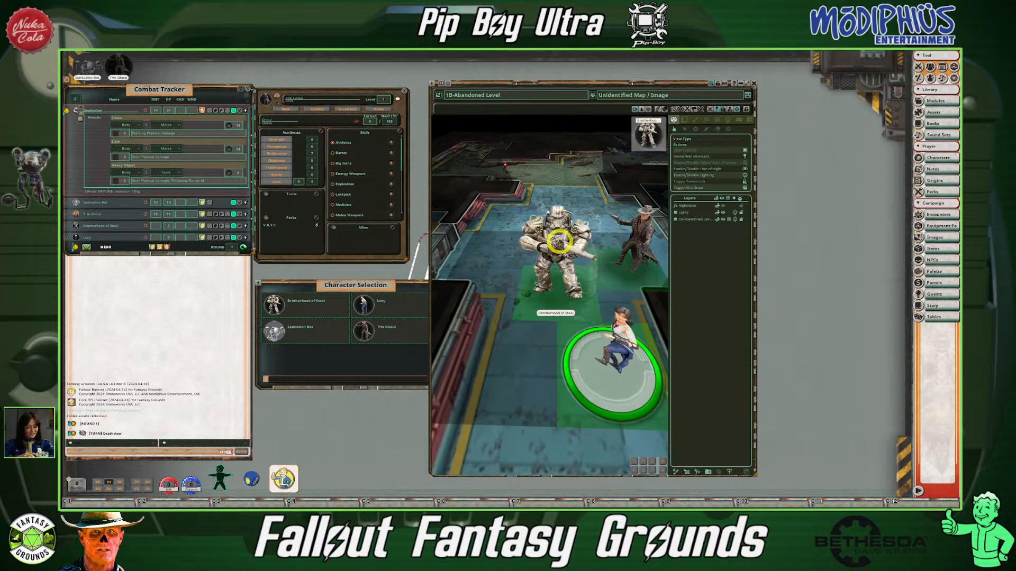
left_click_drag(624, 344, 514, 335)
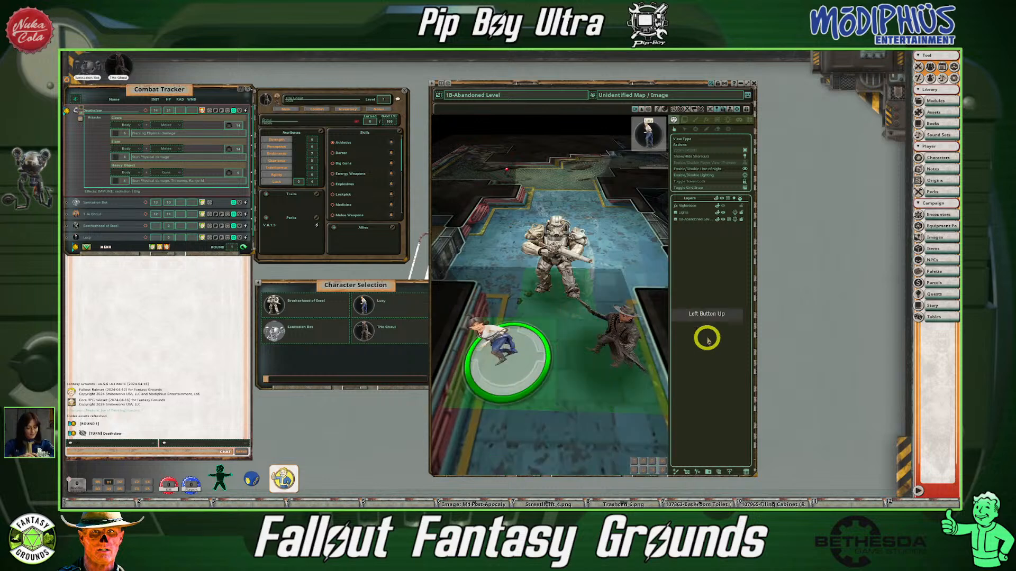
left_click_drag(616, 324, 600, 339)
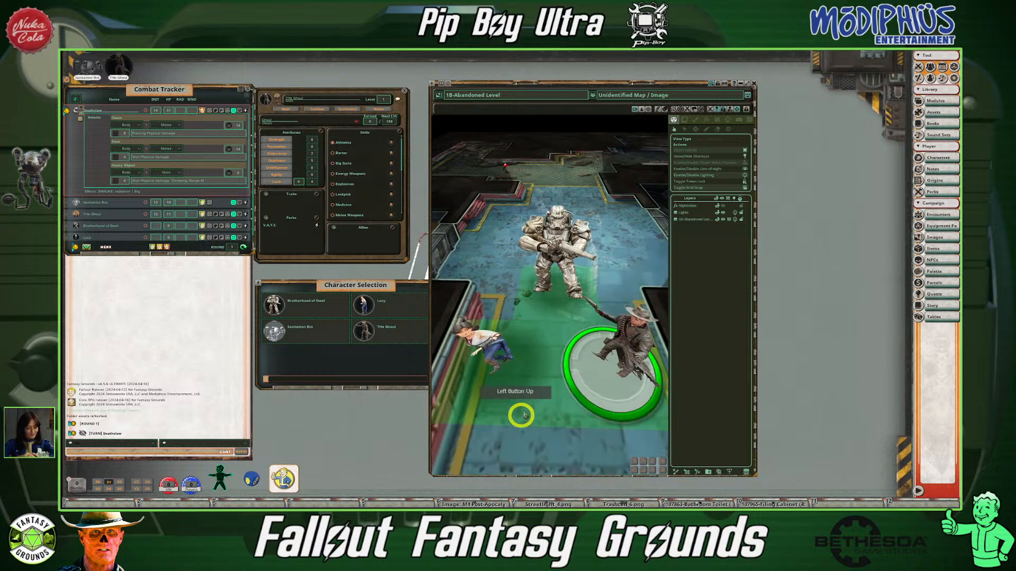
left_click(497, 326)
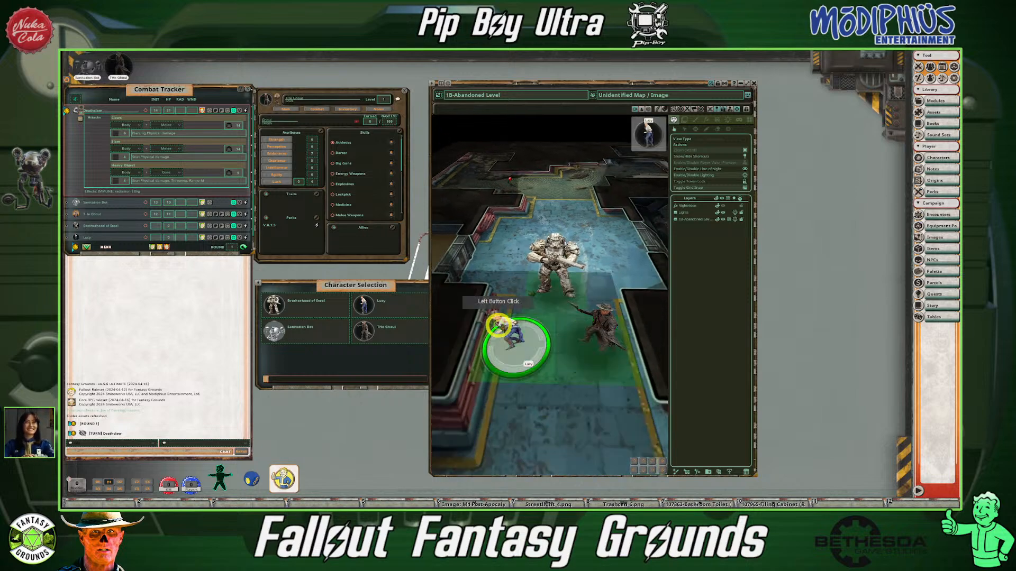
left_click(552, 266)
left_click(609, 335)
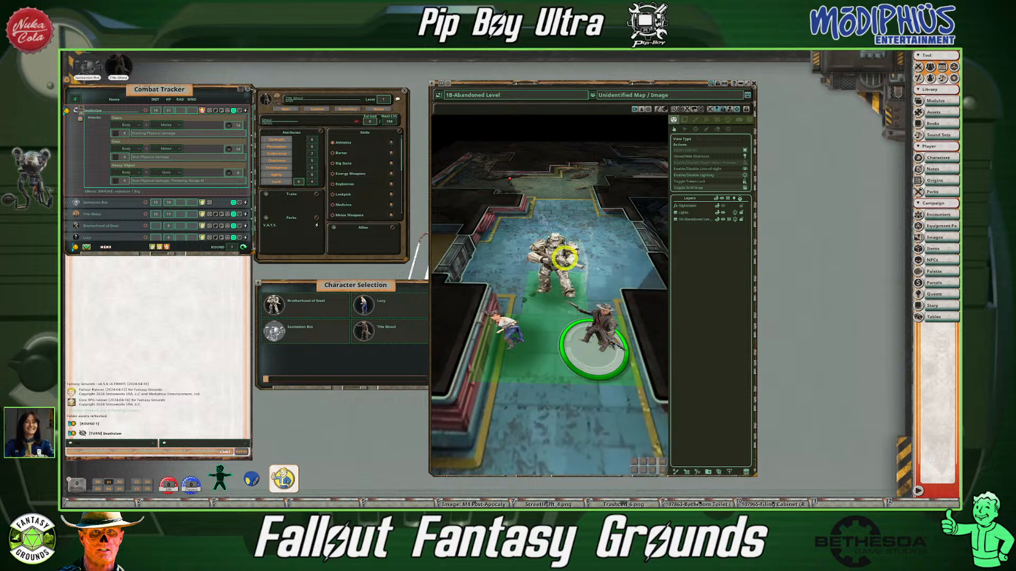
Walk the Brotherhood of Steel token up the corridor onto the metal-floored area and explore both of its sides
left_click(547, 281)
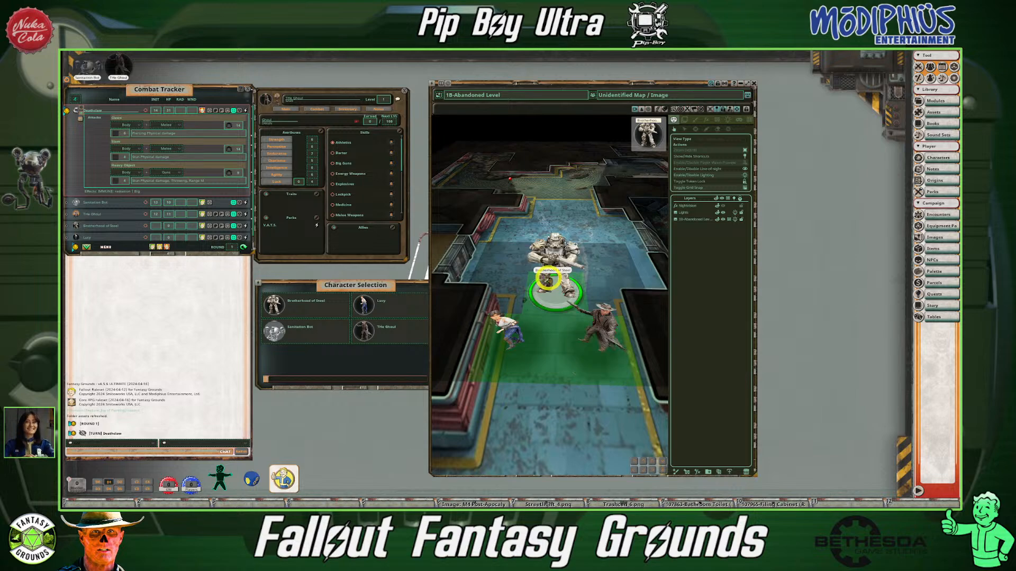
key("w")
key("w")
key("w")
key("w")
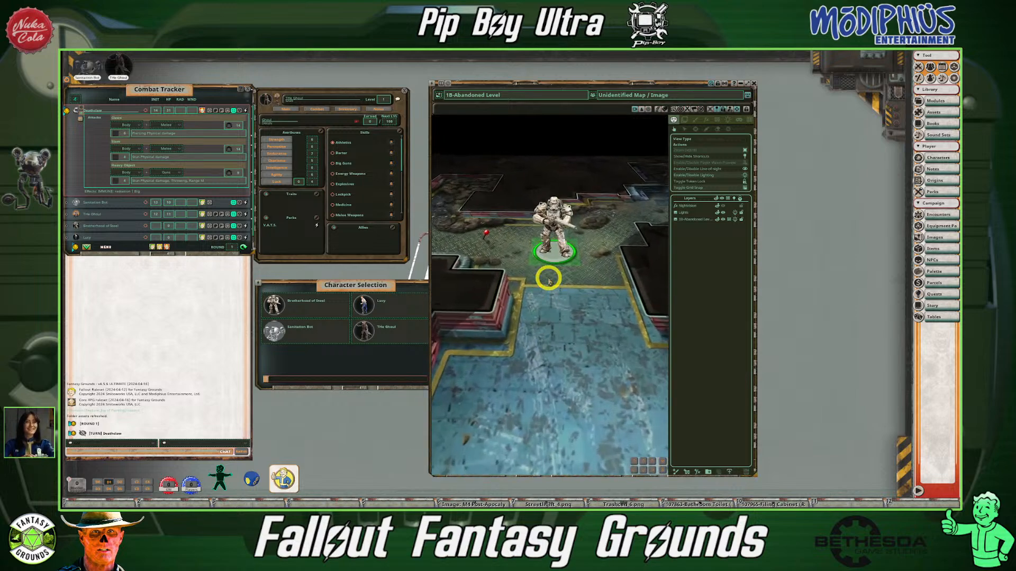
key("w")
key("d")
key("d")
key("w")
key("d")
key("d")
key("d")
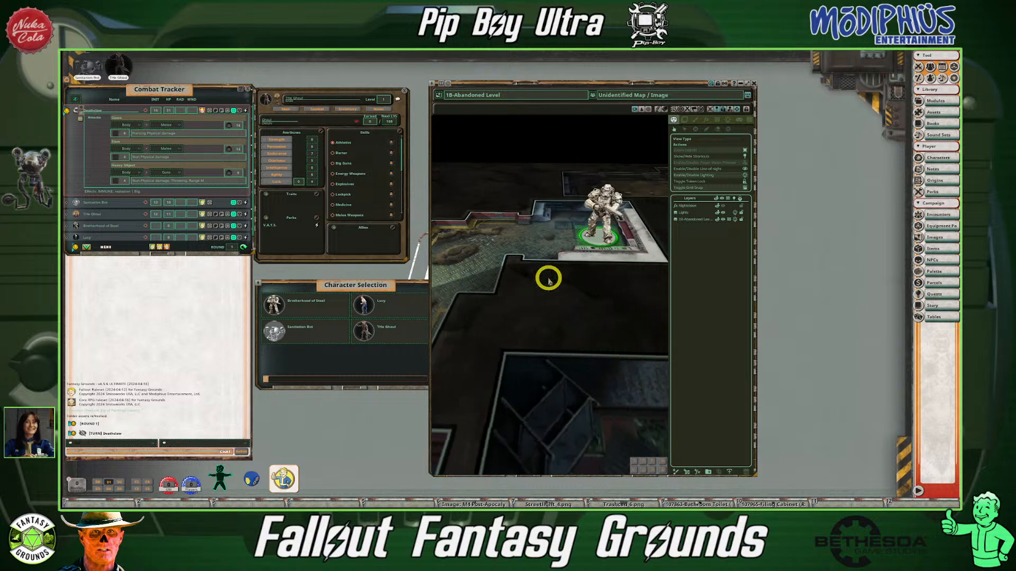
key("a")
key("a")
key("a")
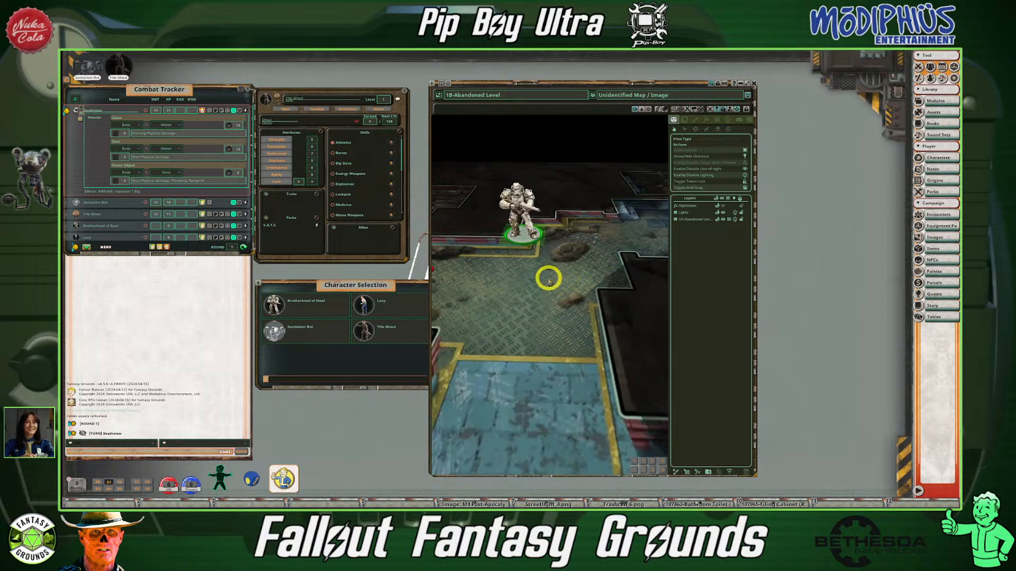
key("a")
key("a")
key("w")
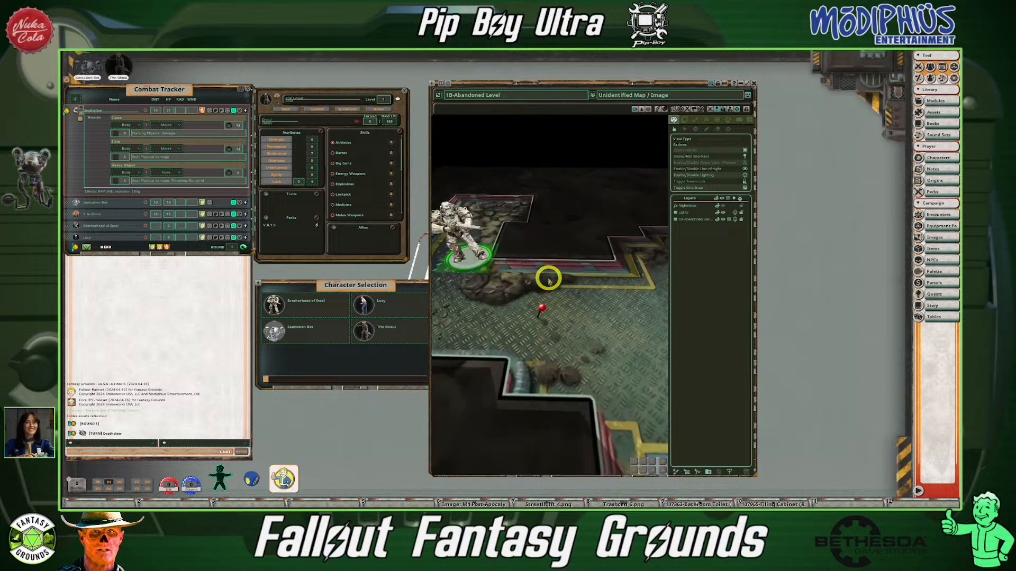
Walk the Brotherhood of Steel token back down the blue-tiled corridor to stand just past Lucy and The Ghoul
key("s")
key("s")
key("d")
key("d")
key("s")
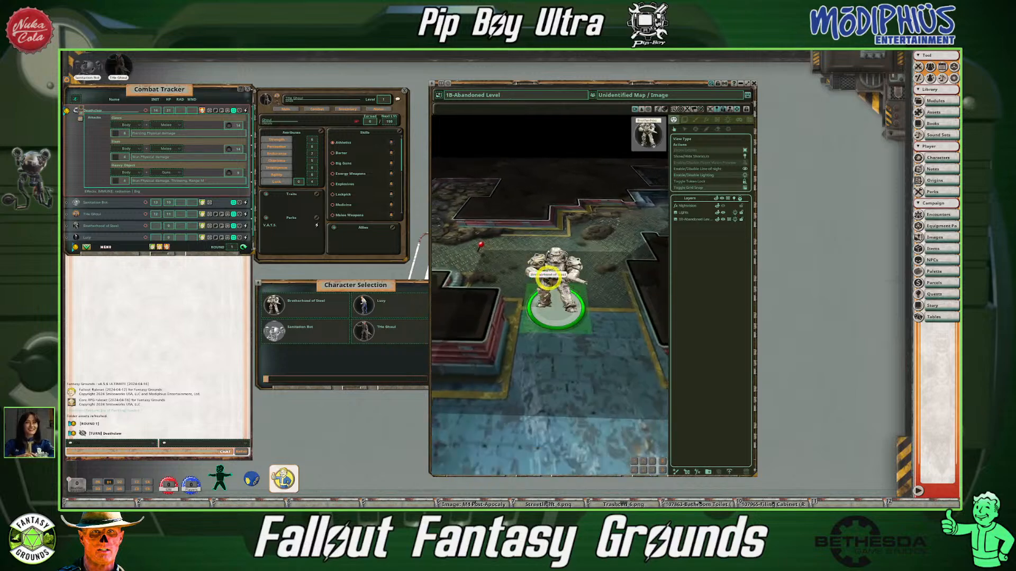
key("s")
key("s")
key("s")
key("a")
key("s")
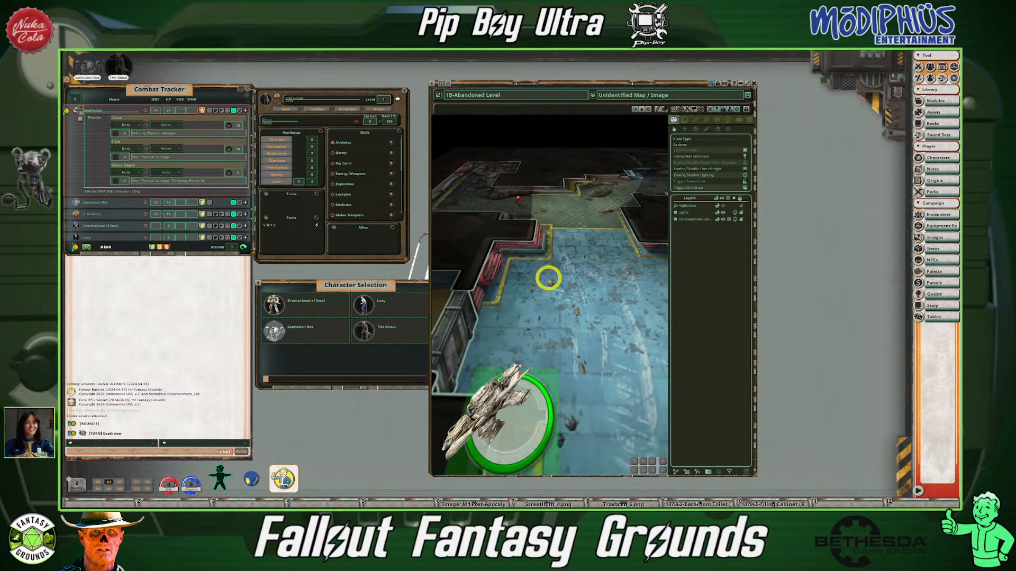
key("w")
key("w")
key("w")
key("w")
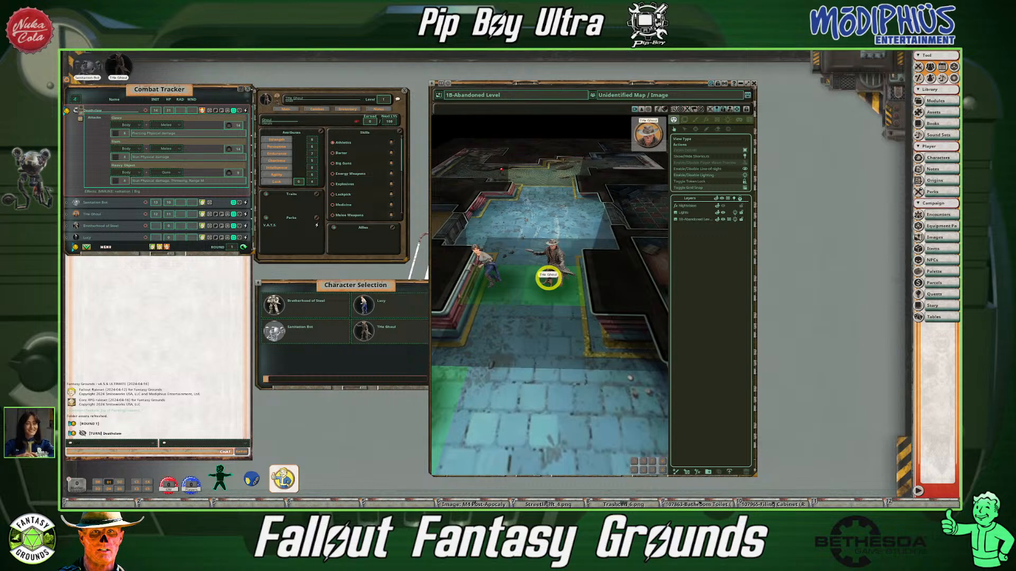
key("w")
key("w")
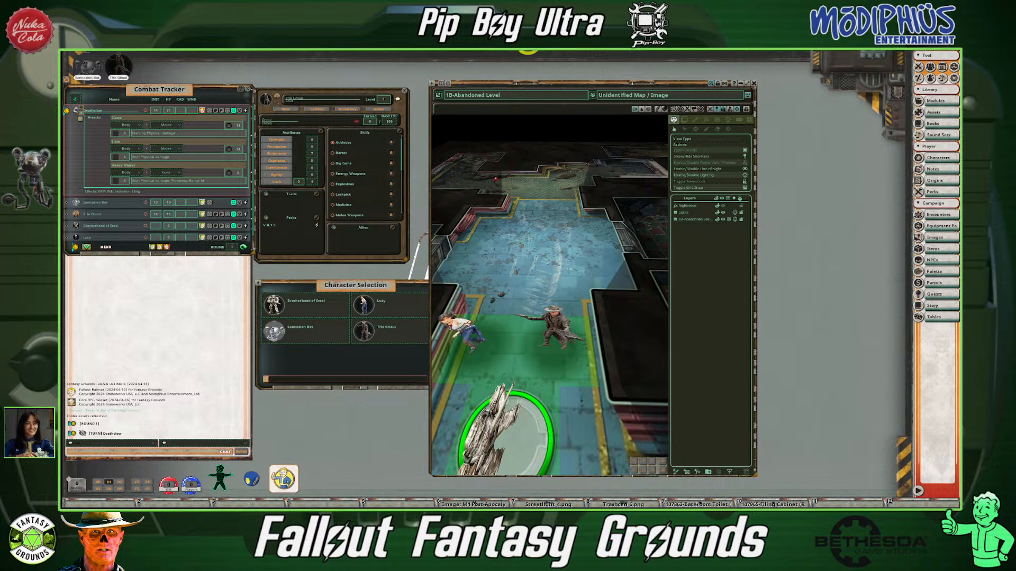
scroll(502, 422, "down", 3)
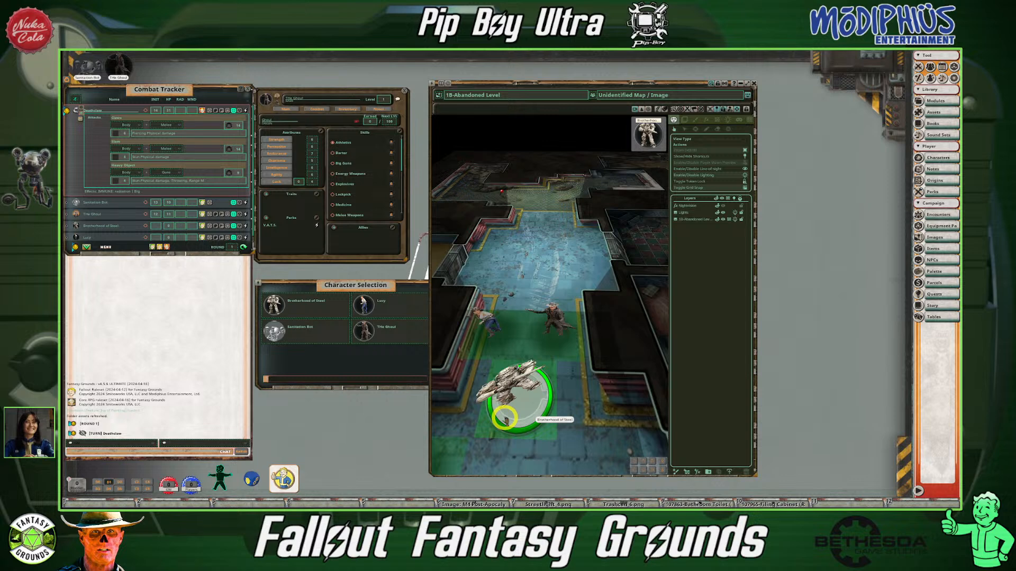
scroll(550, 421, "down", 3)
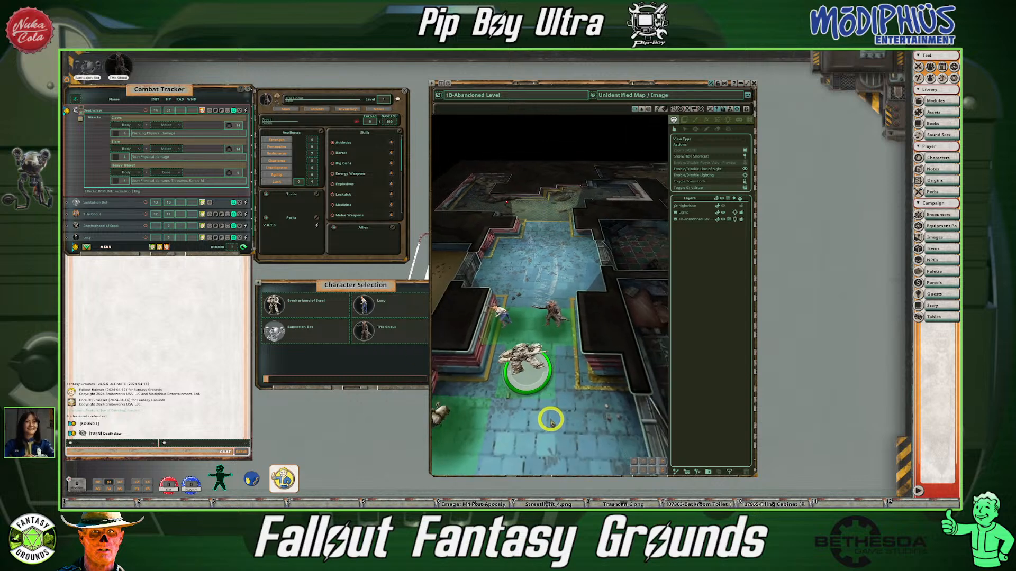
Move the Sanitation Bot token across the blue-tiled corridor to stand in front of the Brotherhood of Steel token and inspect it up close
scroll(551, 422, "down", 3)
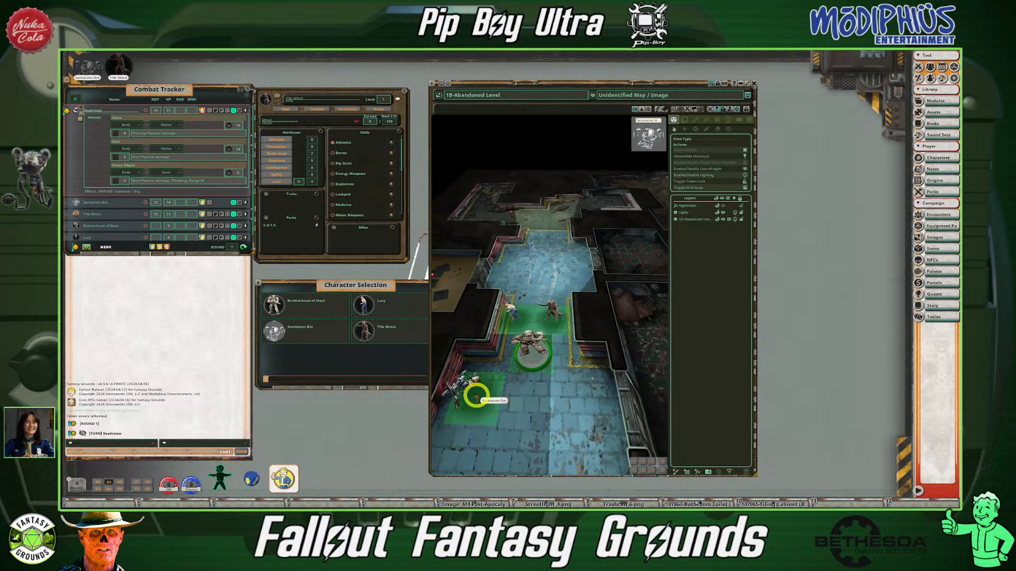
left_click_drag(476, 396, 505, 420)
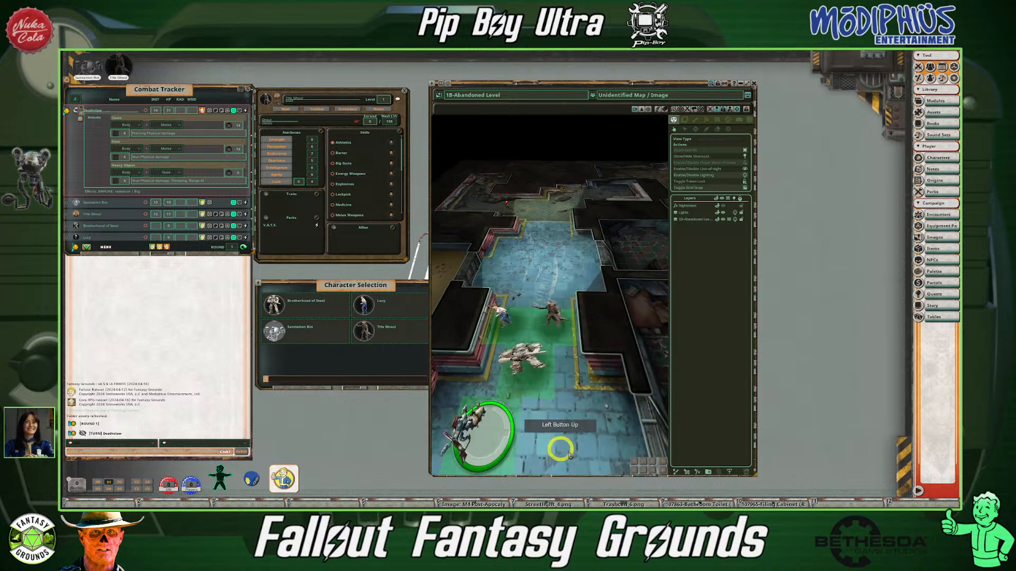
left_click(643, 472)
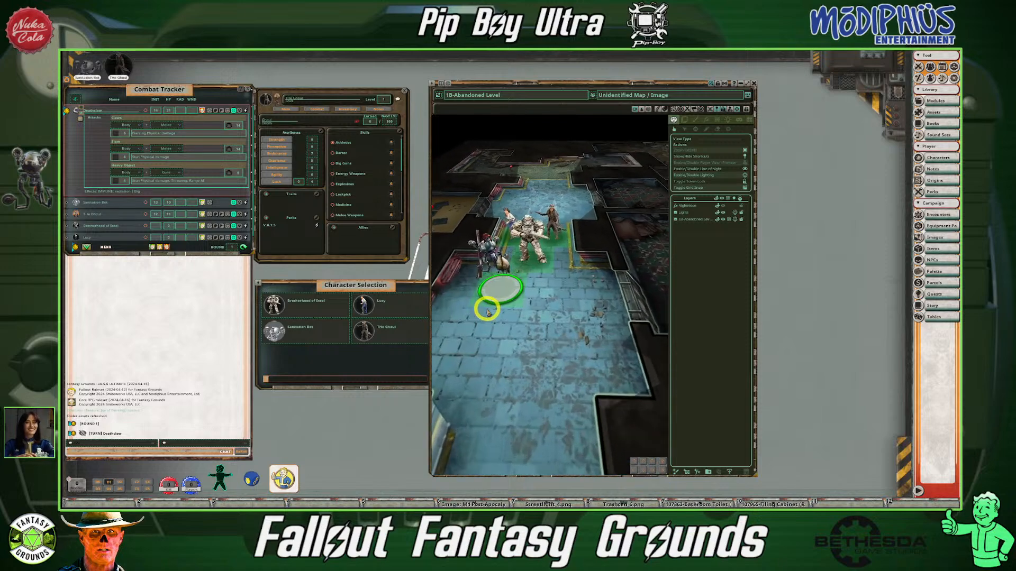
scroll(488, 307, "up", 3)
left_click_drag(480, 265, 614, 339)
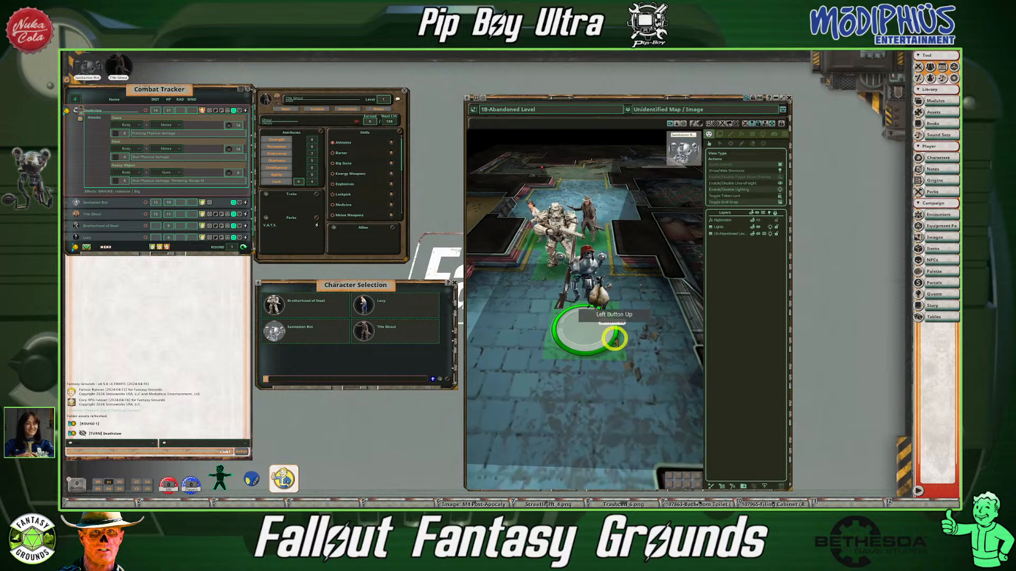
scroll(614, 339, "up", 5)
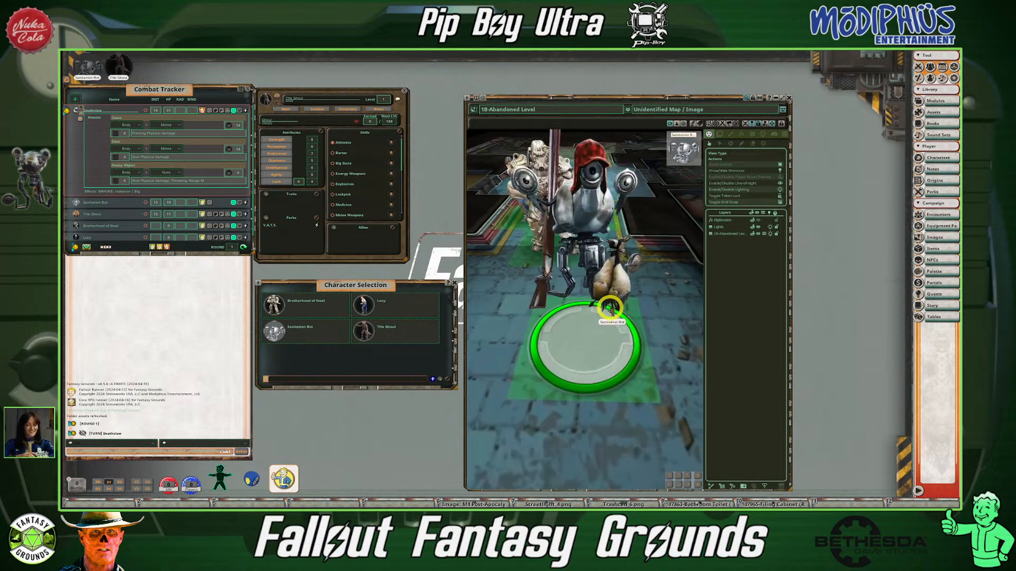
left_click_drag(538, 161, 617, 420)
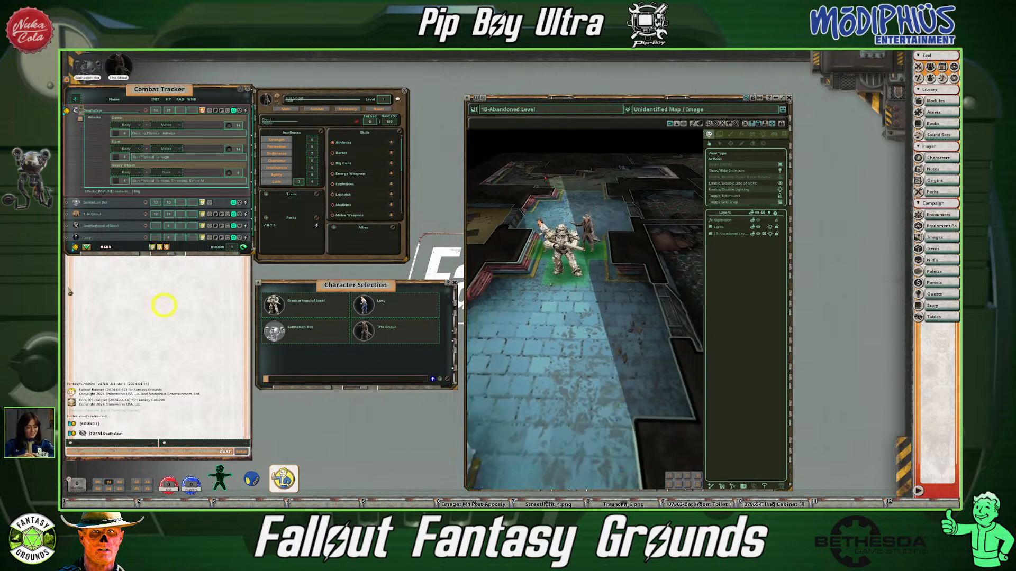